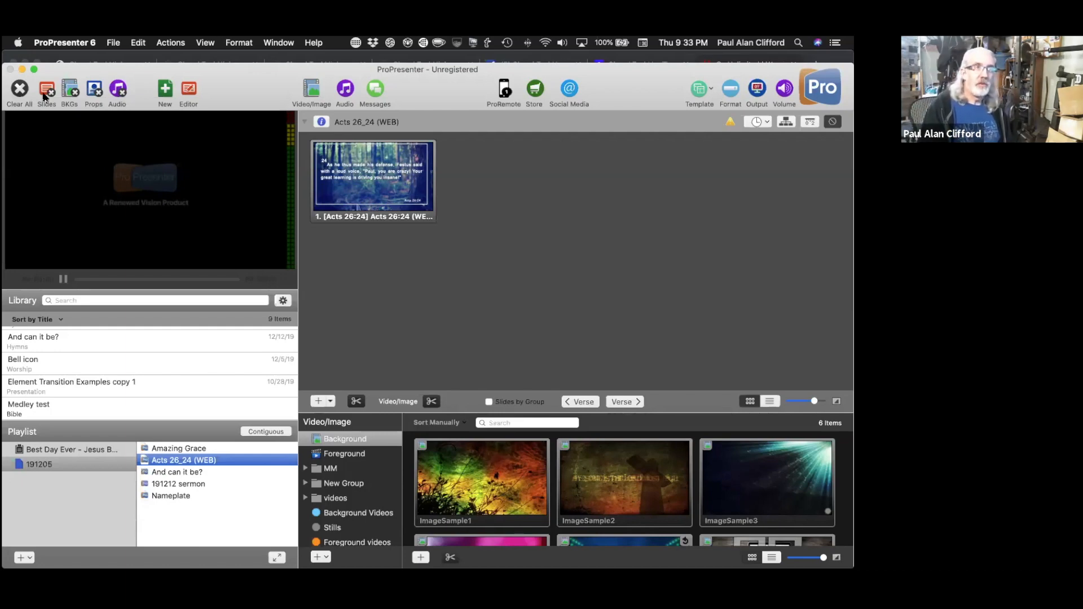
Switch to Chrome and browse the ProPresenter and live-streaming courses on the ChurchTechHigh courses page
left_click(133, 55)
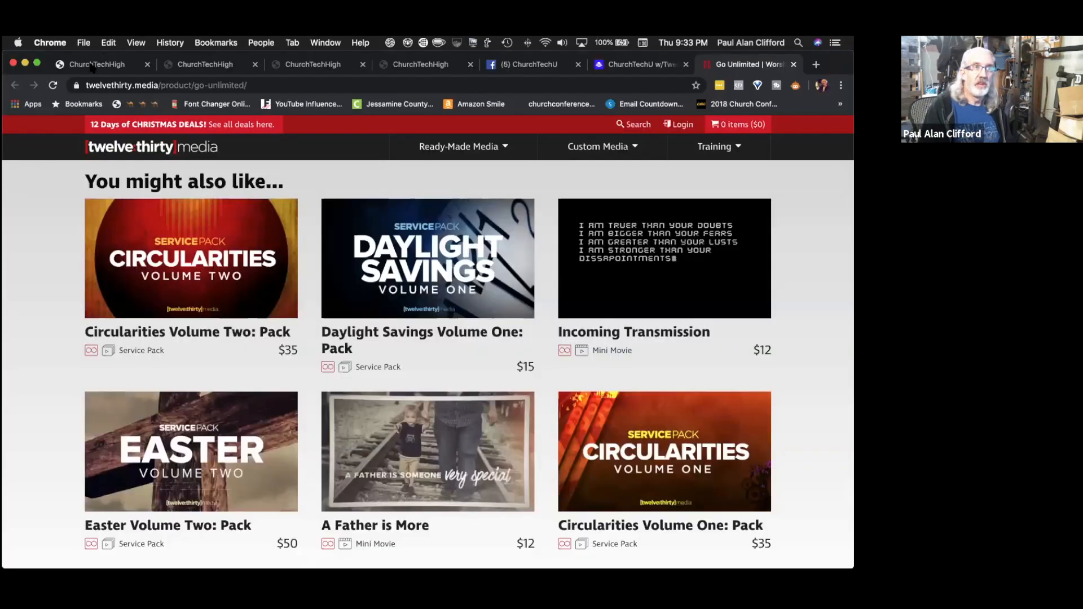
left_click(90, 65)
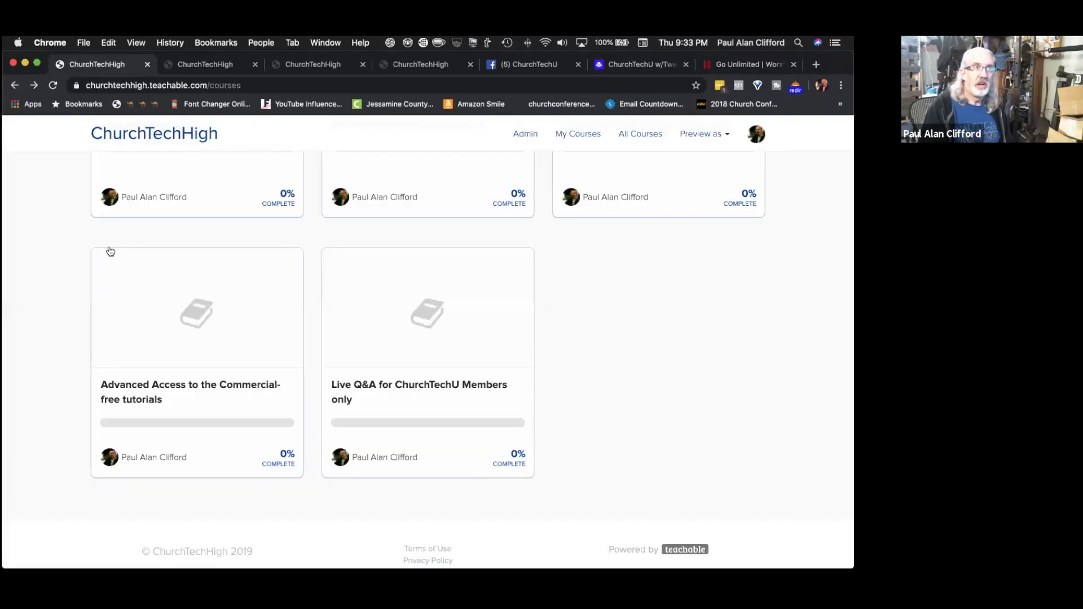
scroll(111, 252, "up", 4)
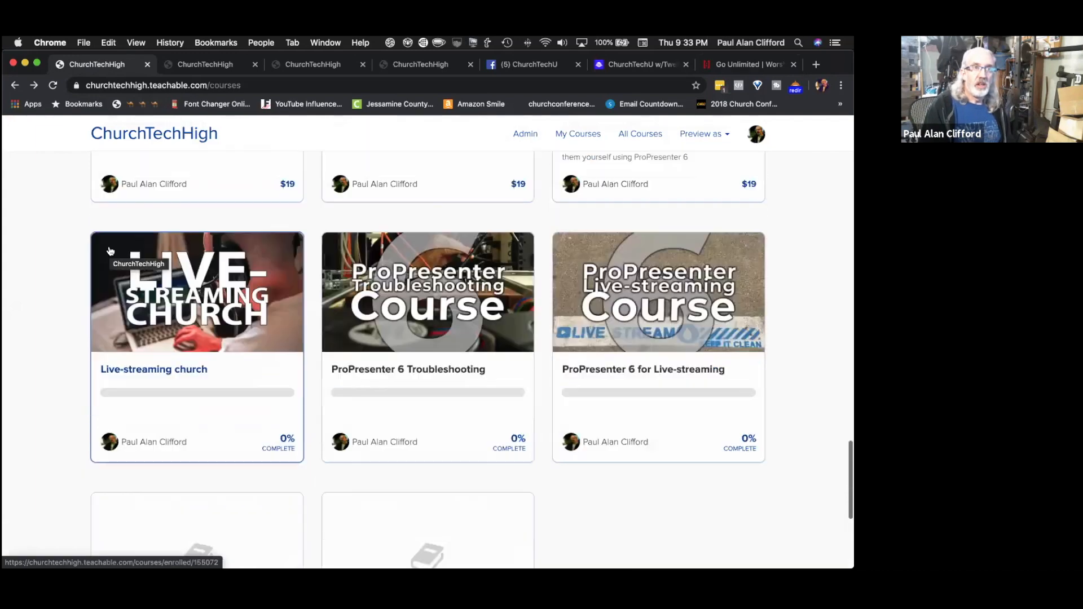
scroll(111, 251, "up", 2)
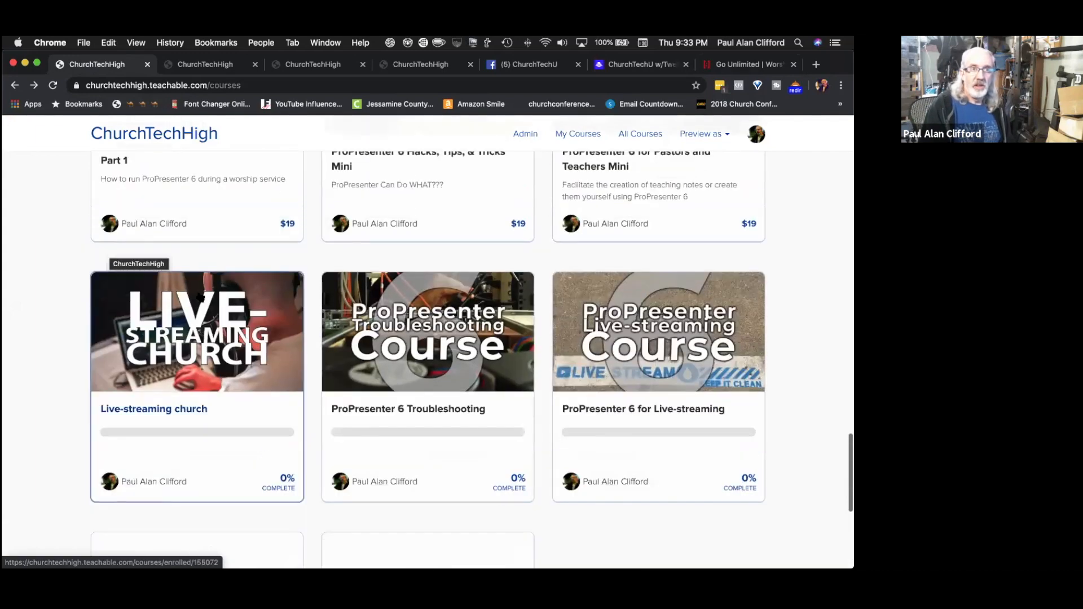
scroll(200, 298, "up", 5)
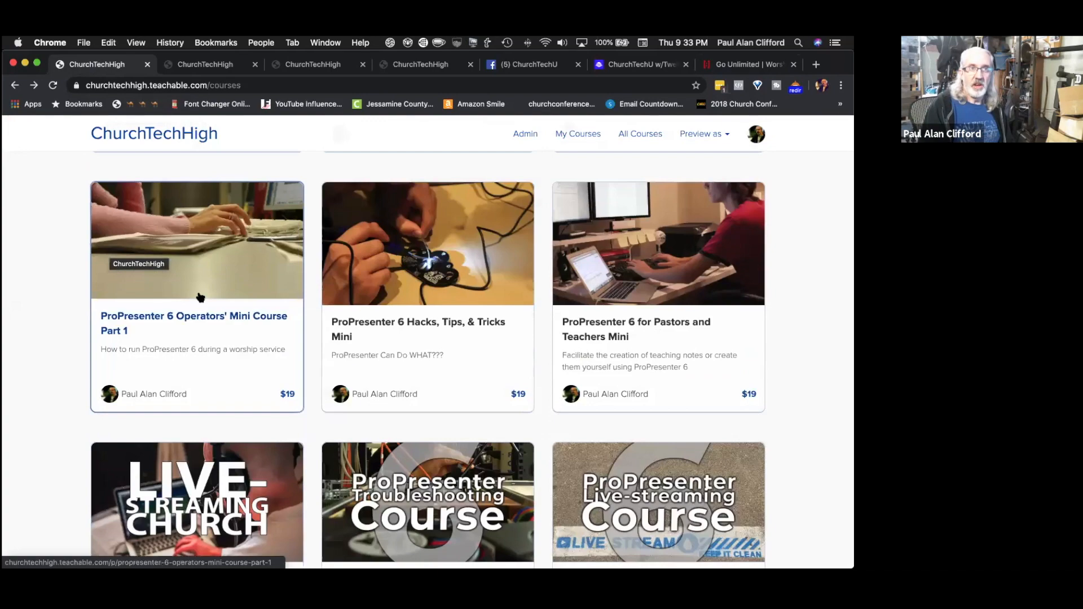
scroll(200, 298, "up", 5)
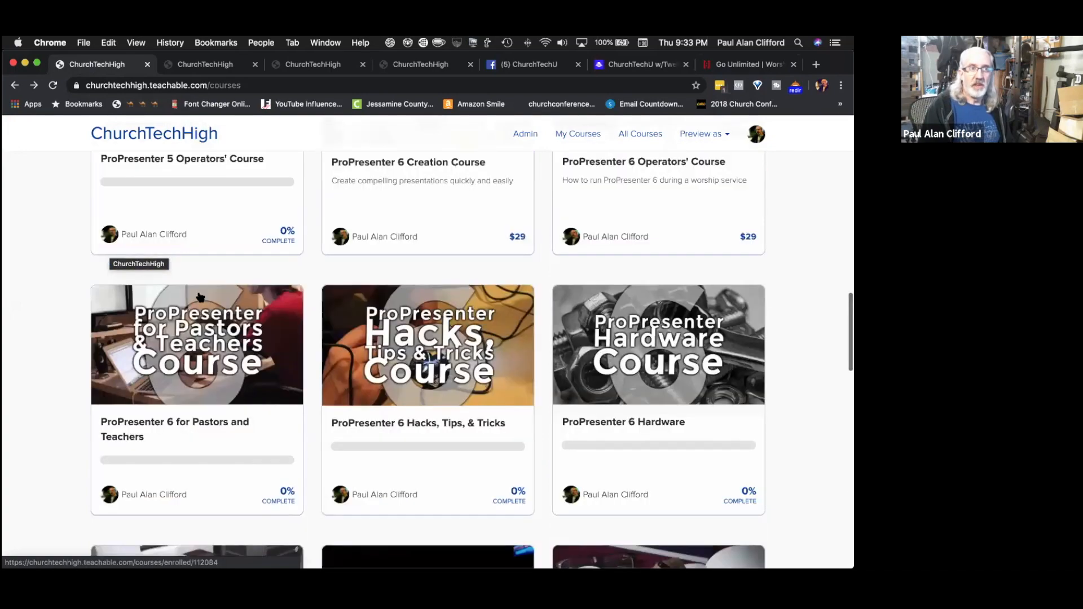
scroll(199, 296, "down", 5)
scroll(198, 295, "up", 5)
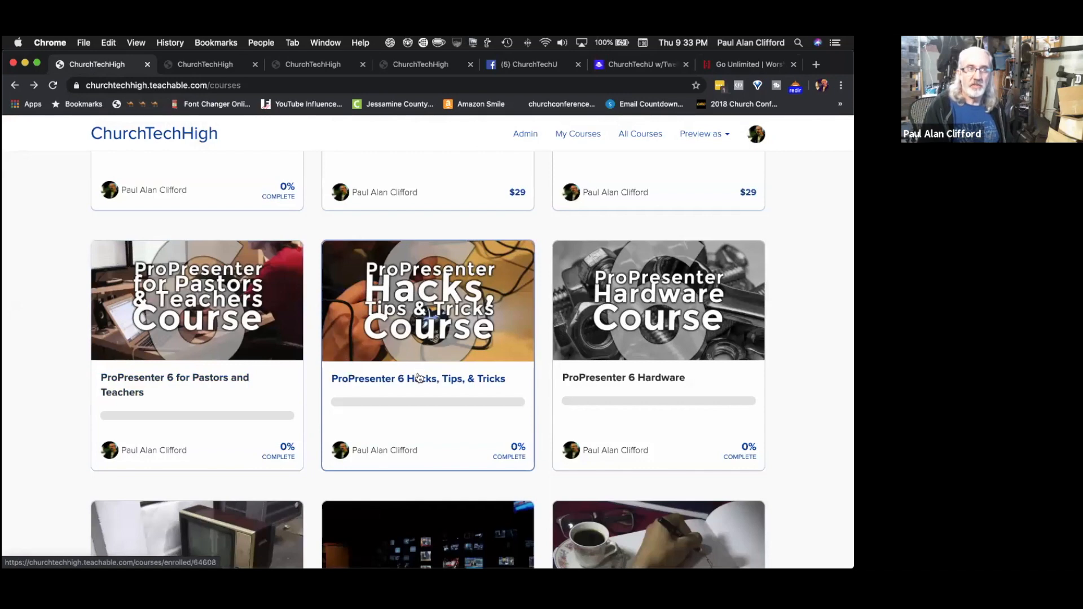
scroll(419, 377, "down", 3)
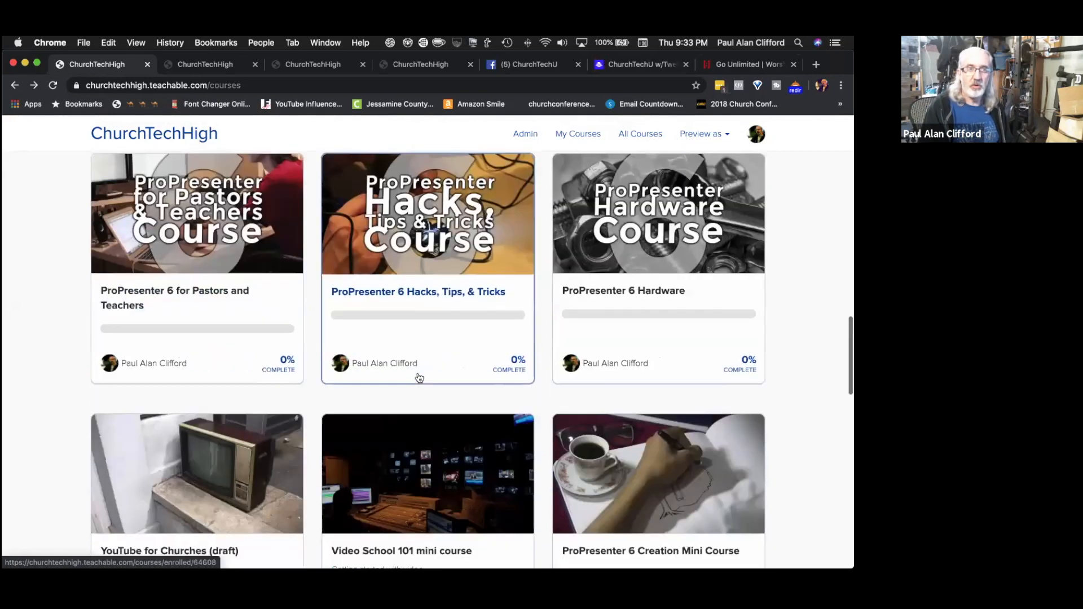
scroll(419, 378, "down", 20)
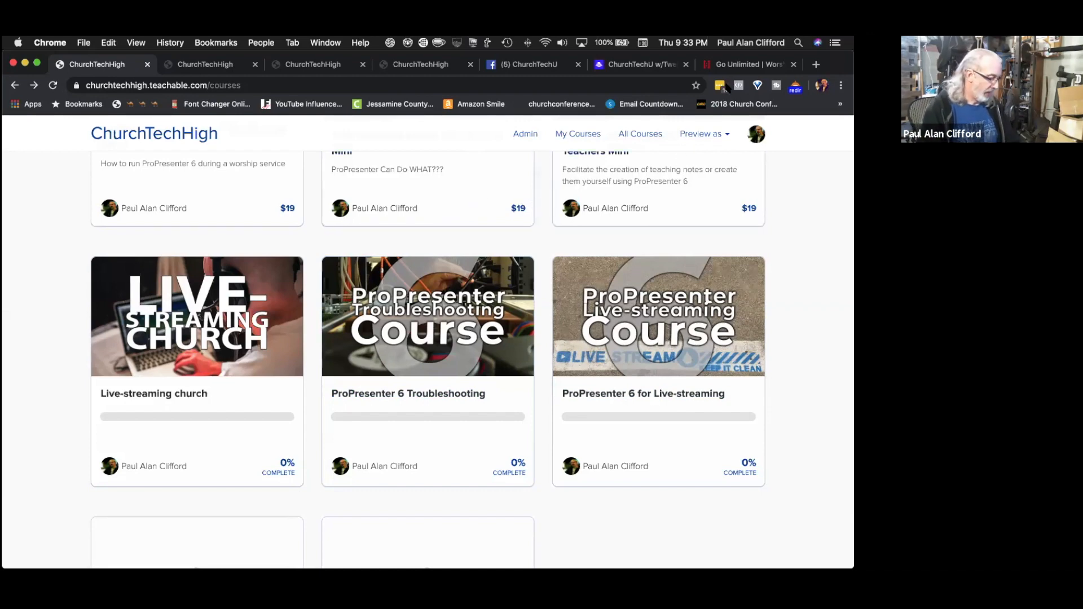
Switch to ProPresenter and open the song "And can it be?" from the 191205 playlist
key("super+Tab")
key("super+Tab")
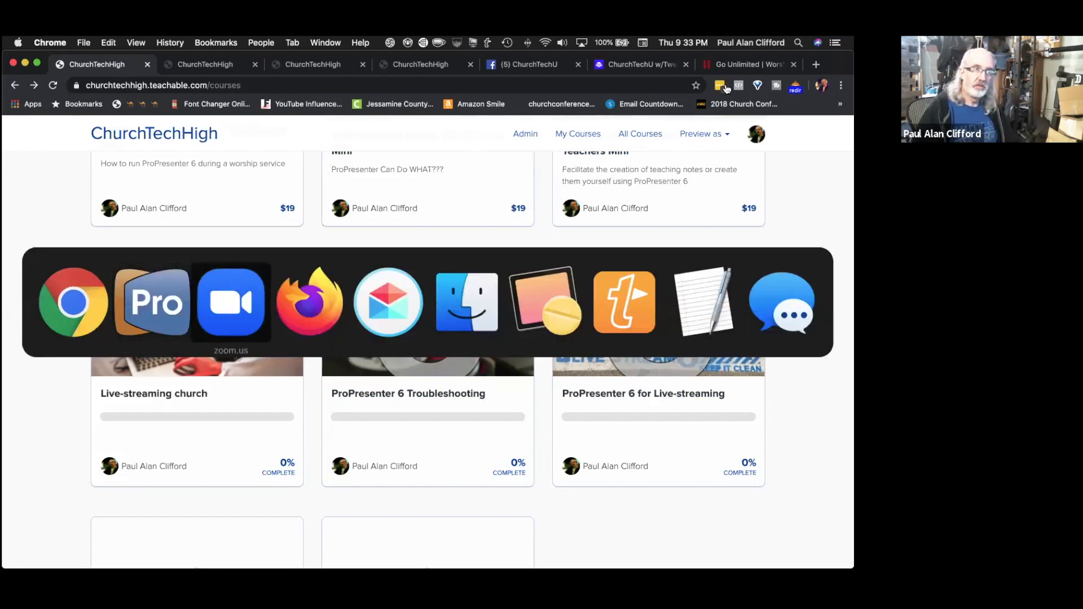
key("super+shift+Tab")
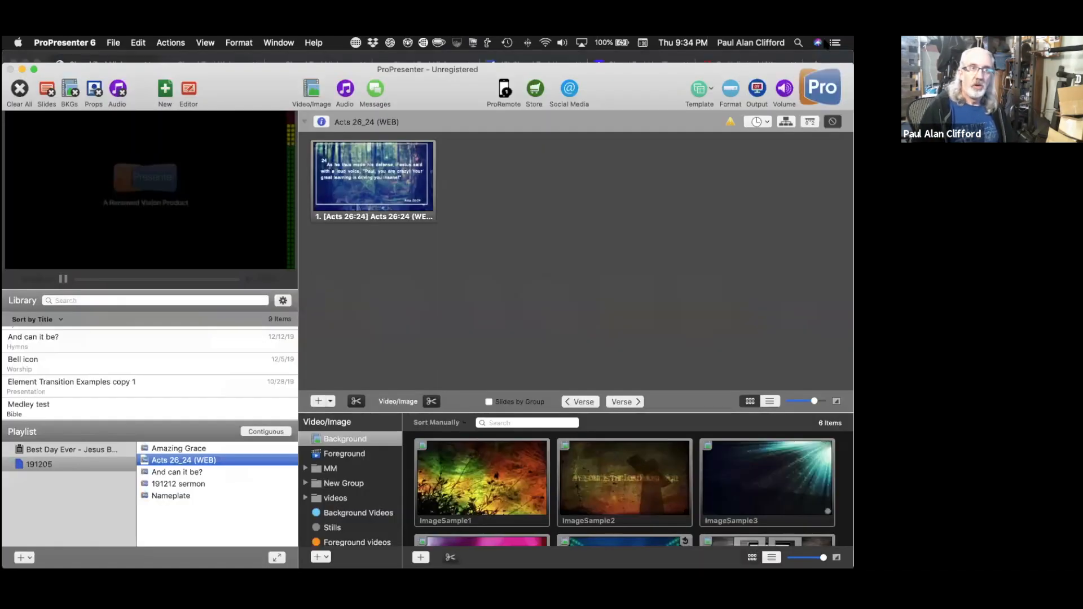
left_click(669, 281)
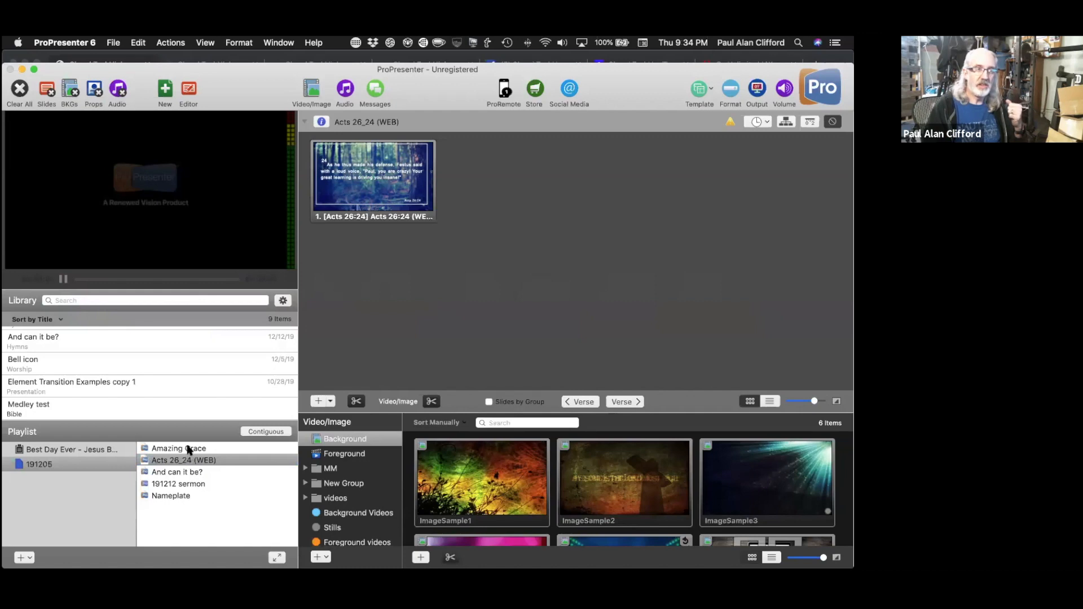
left_click(186, 475)
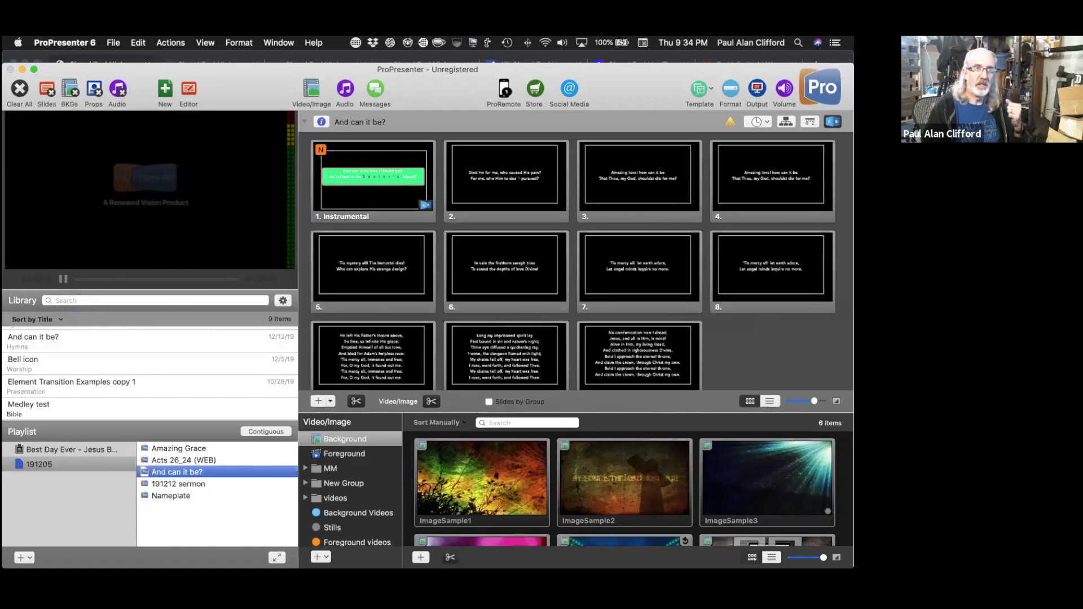
Show slide 2 of the song live, advance to slide 3, and return to slide 2
left_click(532, 213)
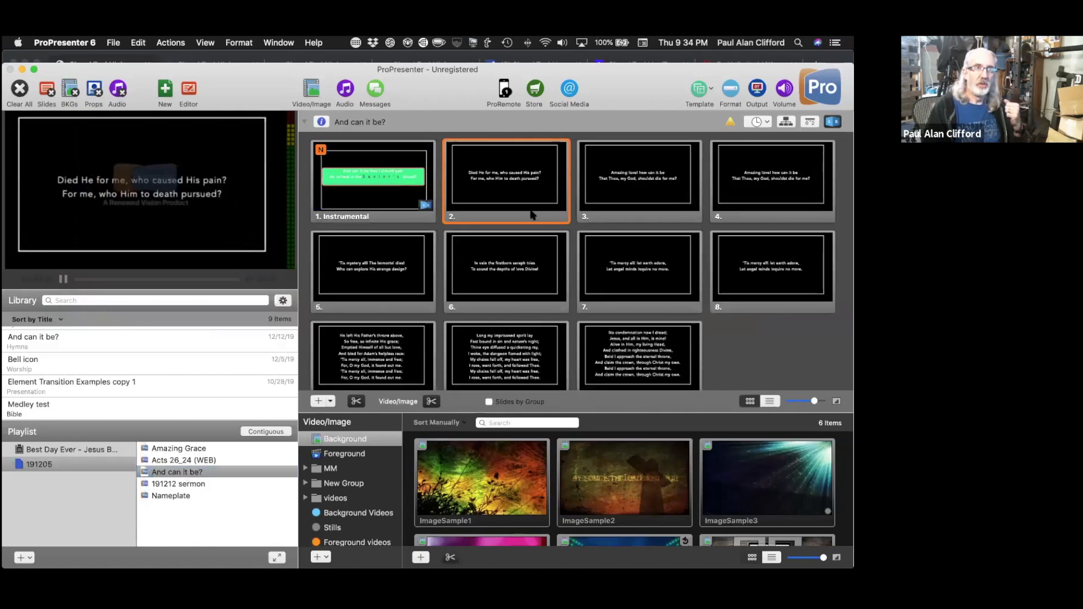
left_click(629, 173)
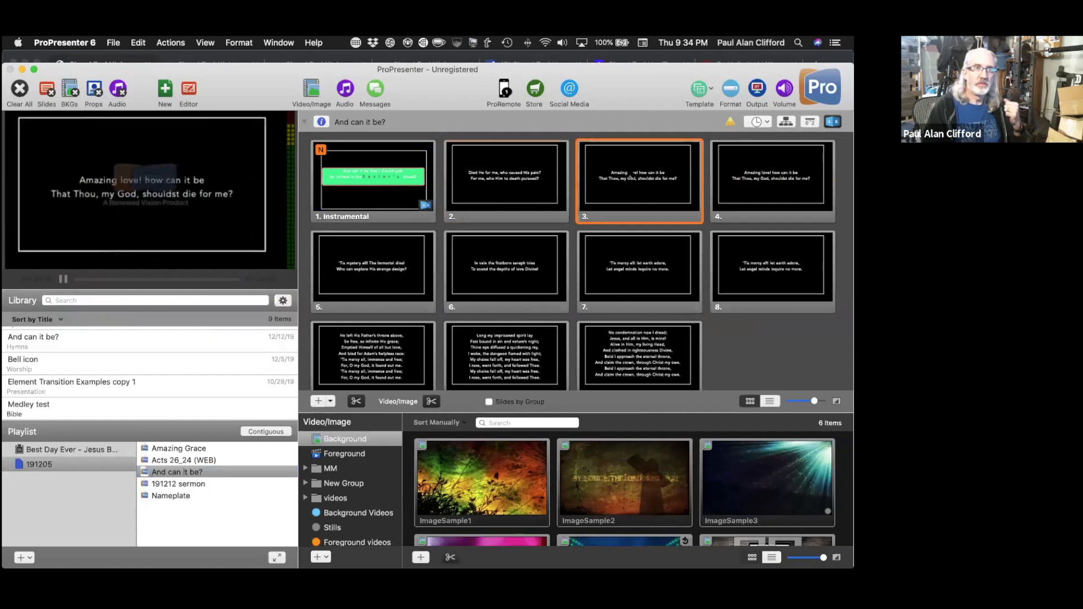
key("Left")
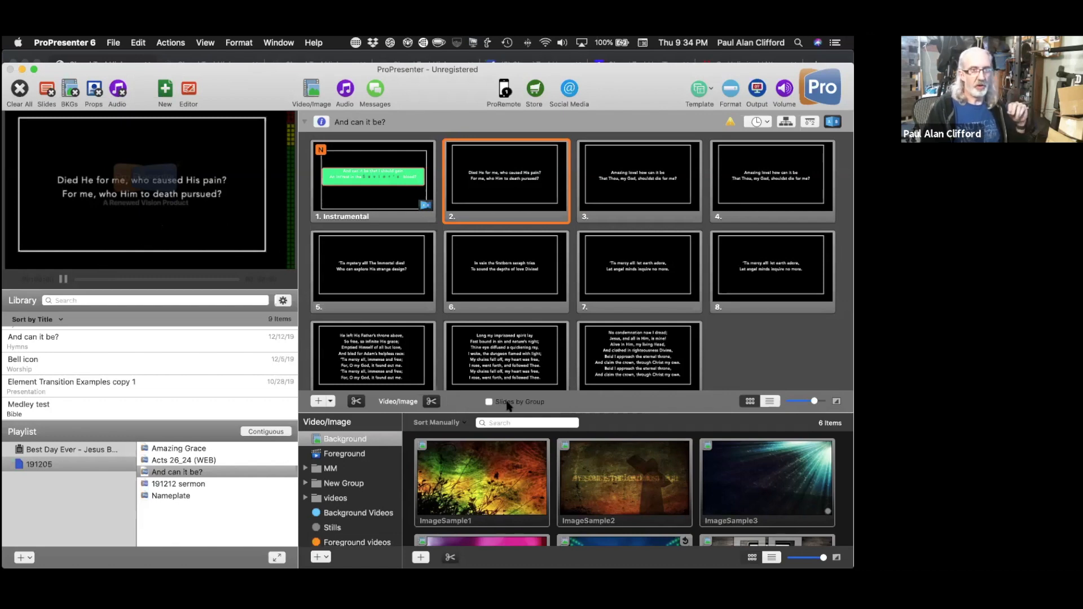
Cycle the background behind the live lyrics through the sample images, including ImageSample4 and ImageSample1, ending on ImageSample2
left_click(636, 493)
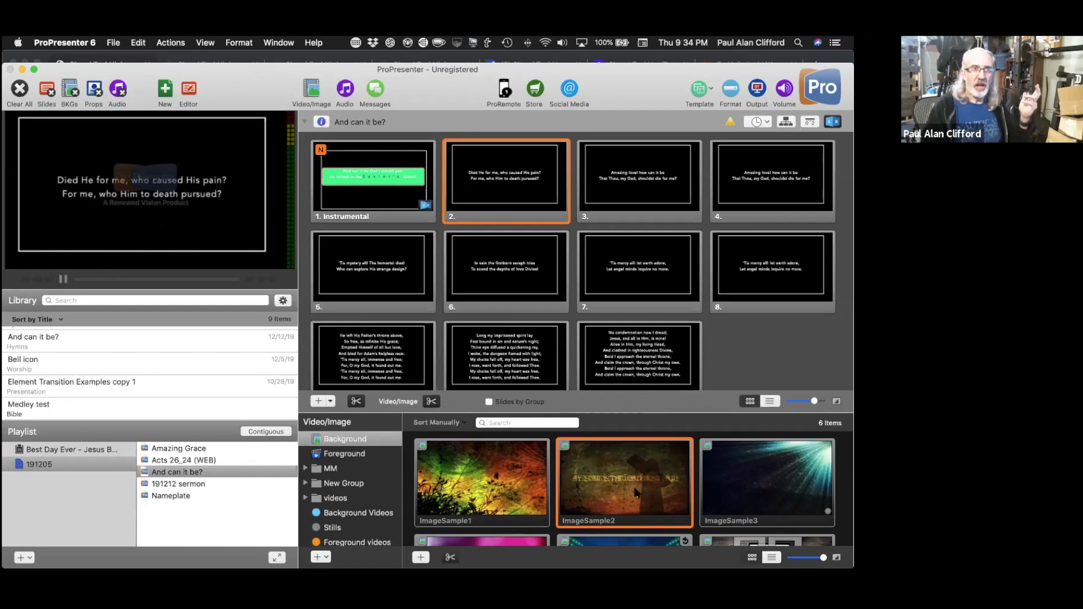
left_click(502, 490)
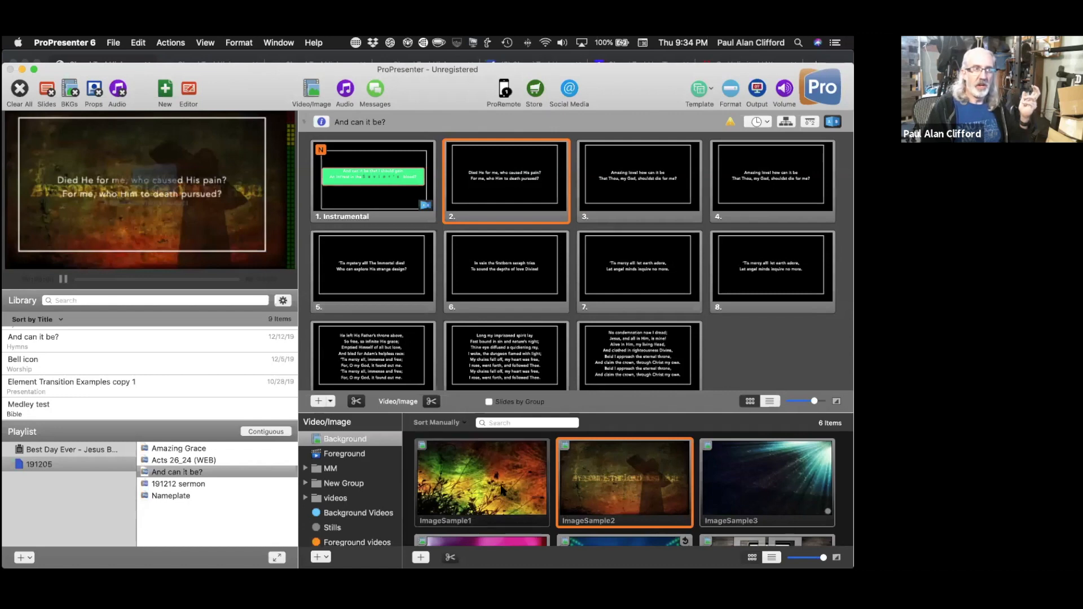
scroll(510, 527, "down", 2)
scroll(511, 534, "down", 2)
left_click(511, 534)
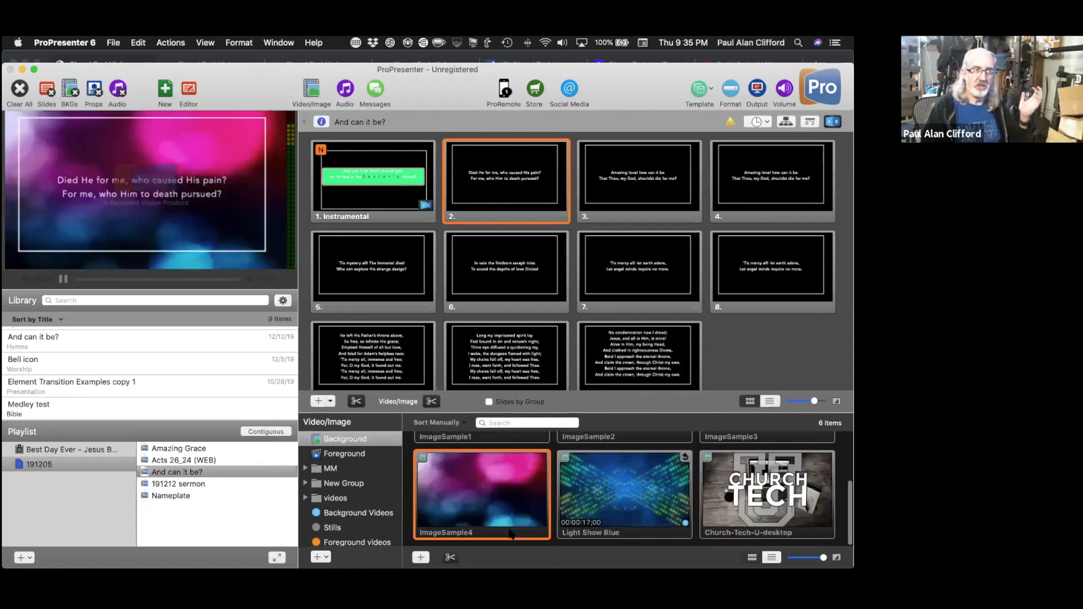
scroll(440, 494, "up", 3)
left_click(451, 485)
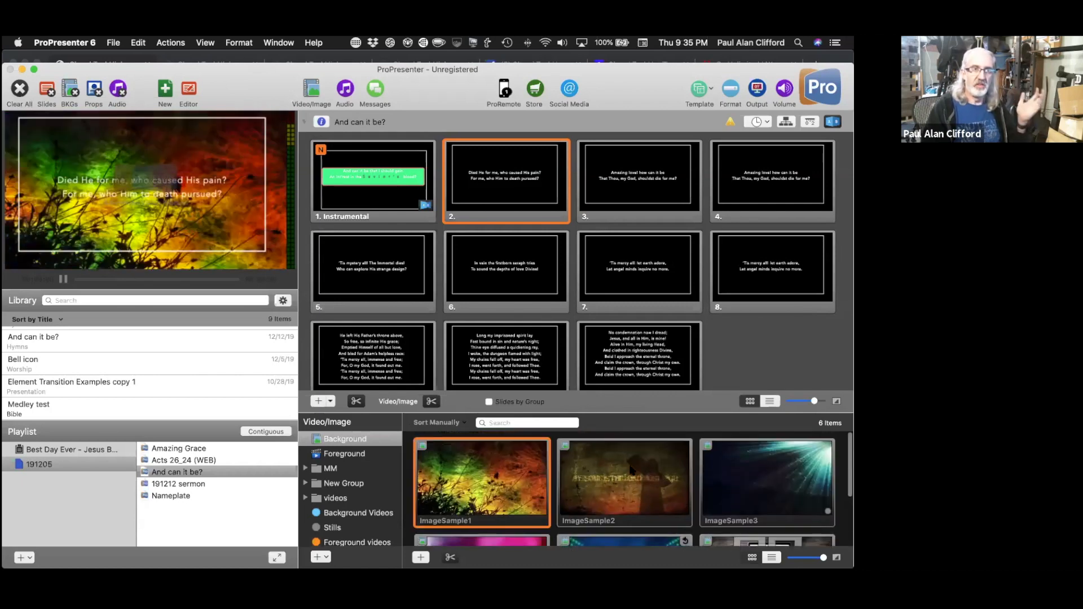
left_click(636, 472)
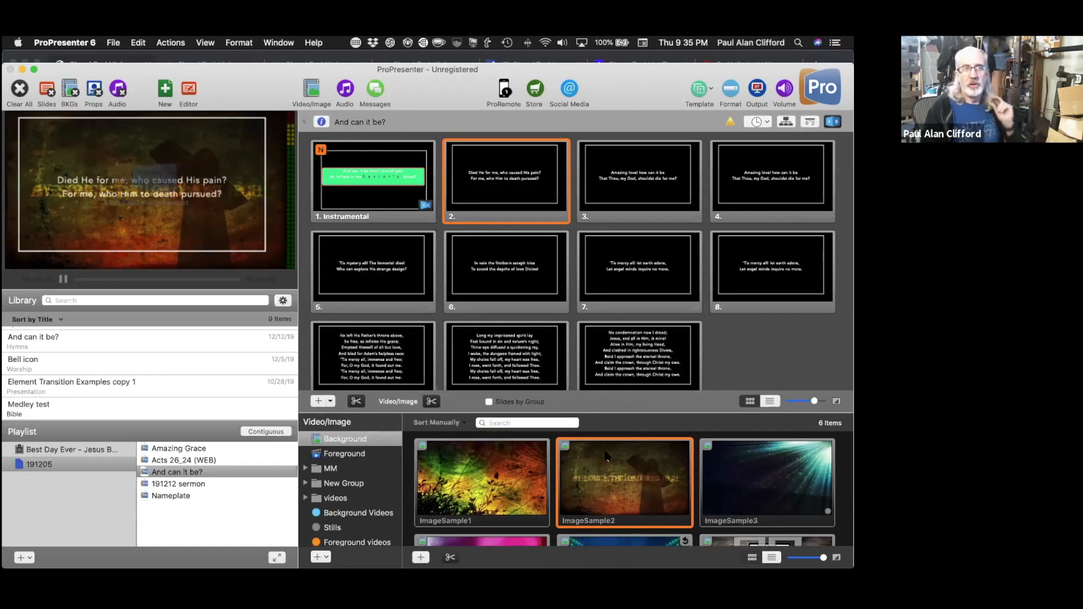
Open the Foreground media playlist and play the Light Show Blue video as a foreground
left_click(357, 456)
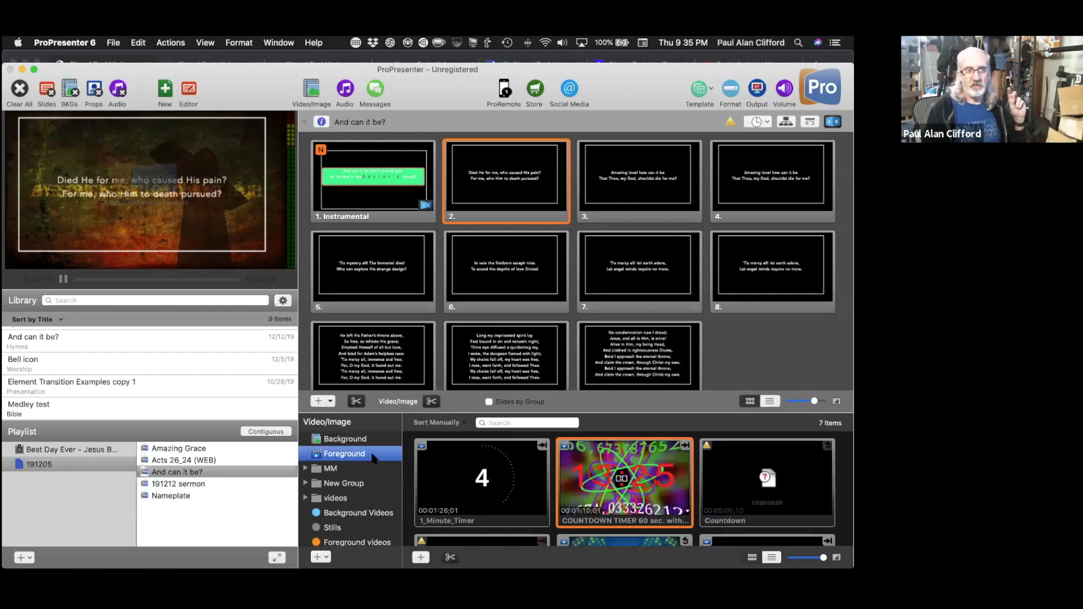
scroll(577, 506, "down", 2)
scroll(577, 507, "down", 3)
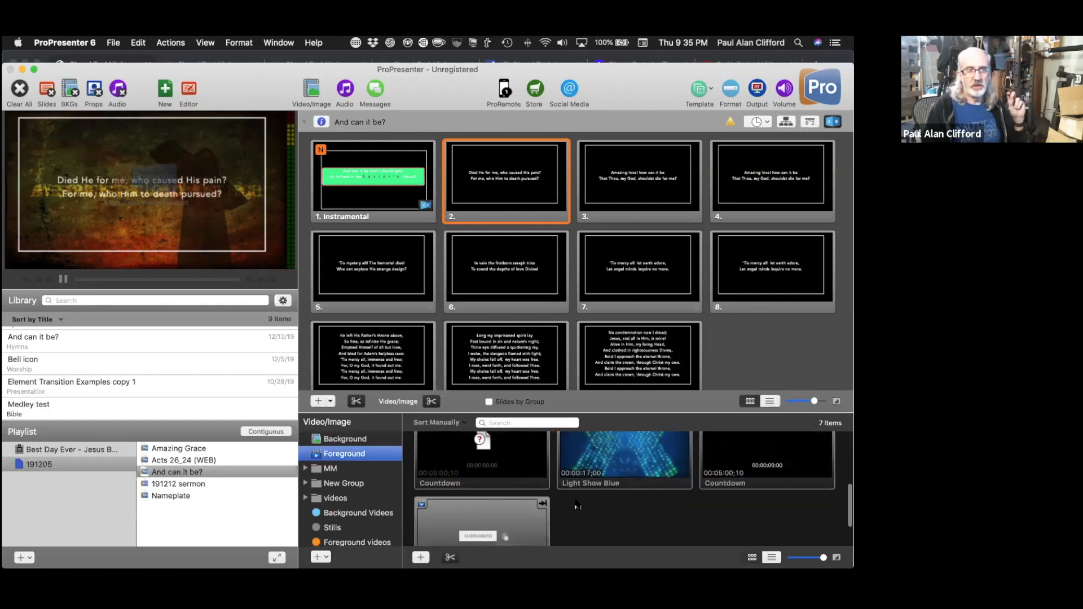
scroll(577, 505, "up", 5)
scroll(577, 505, "up", 1)
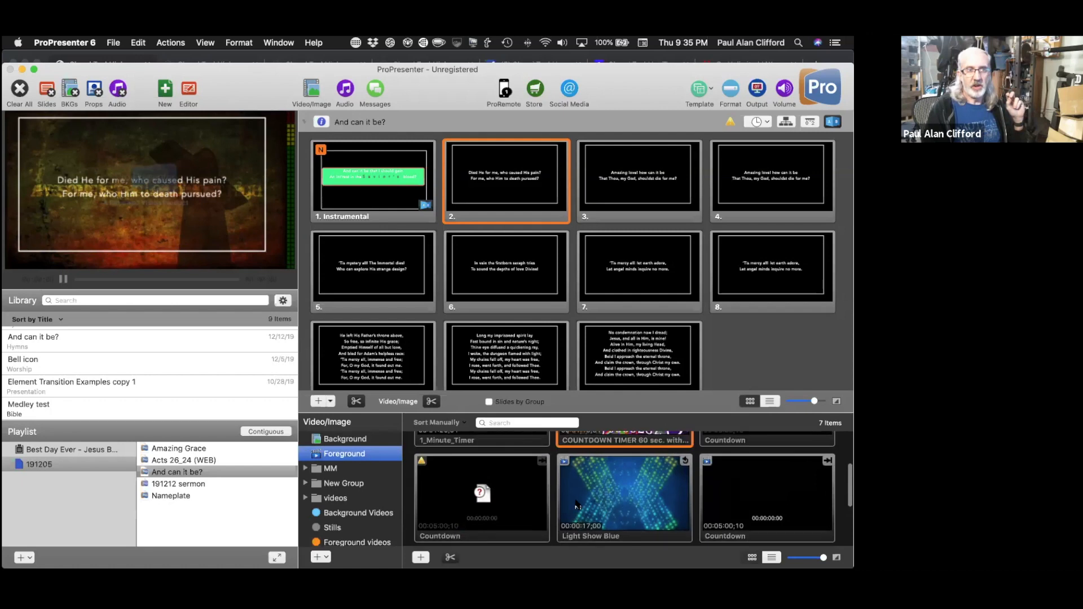
left_click(577, 505)
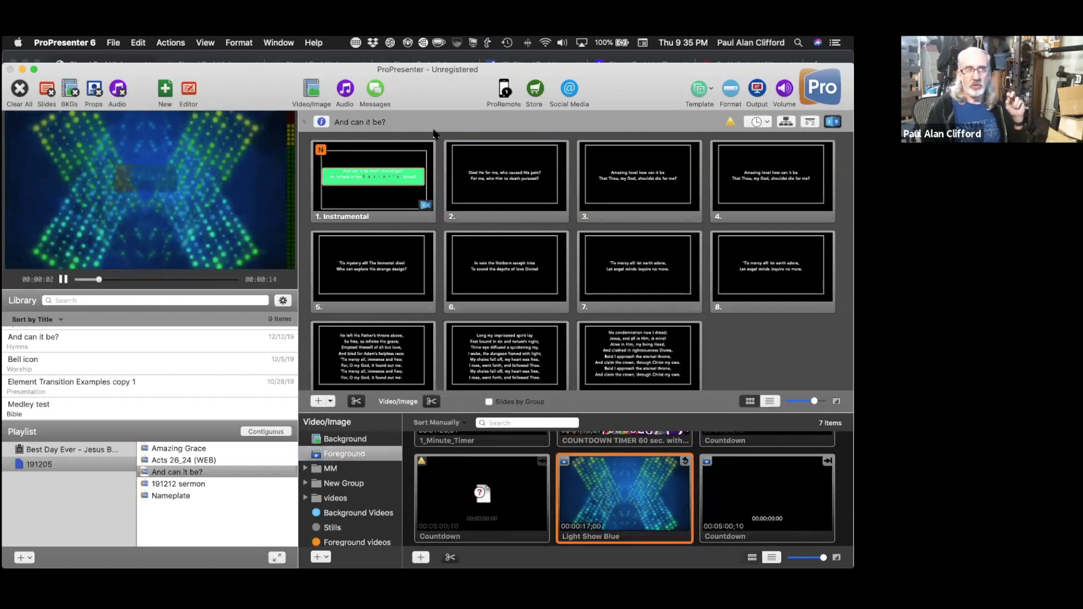
Return to the Background media playlist and show ImageSample4 as the live background
left_click(339, 438)
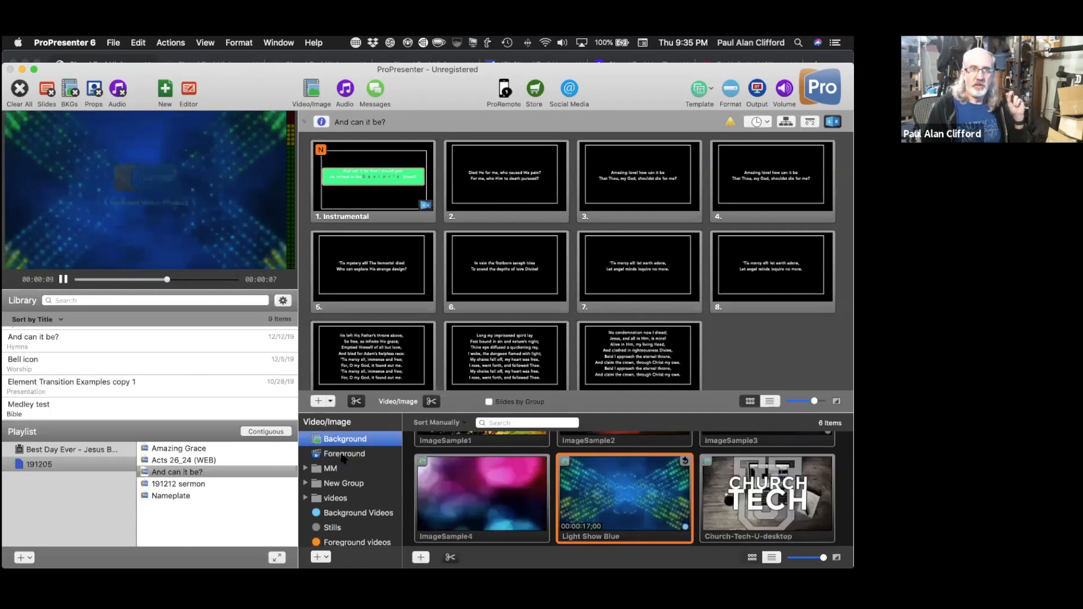
left_click(462, 494)
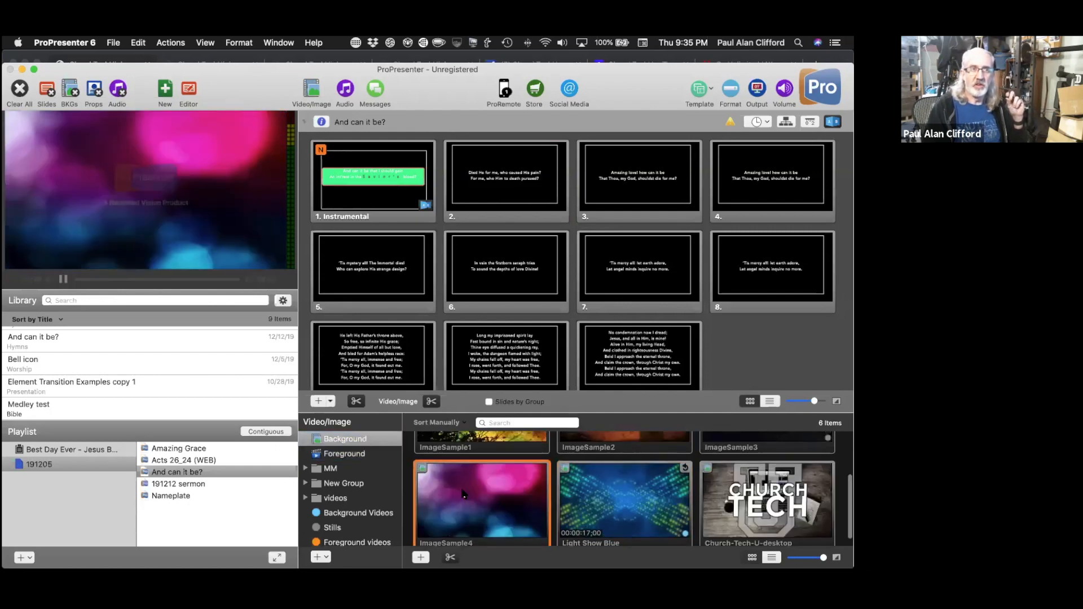
scroll(463, 494, "up", 3)
scroll(463, 496, "down", 3)
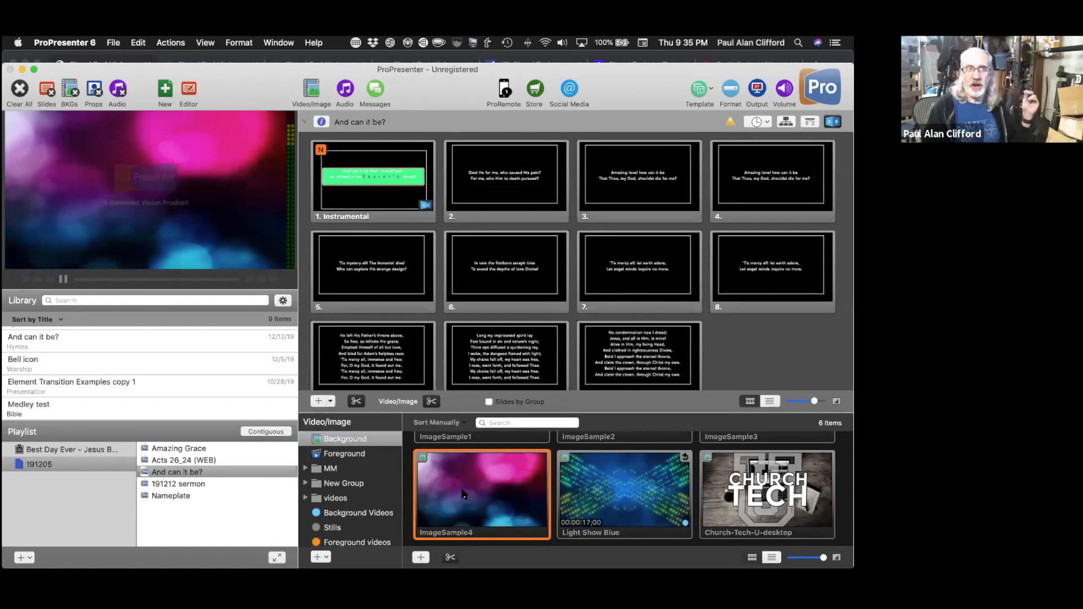
Open slide 2 in the editor, preview IMG_7667.JPG while choosing an image for the slide, and exit without adding it
right_click(511, 172)
left_click(516, 187)
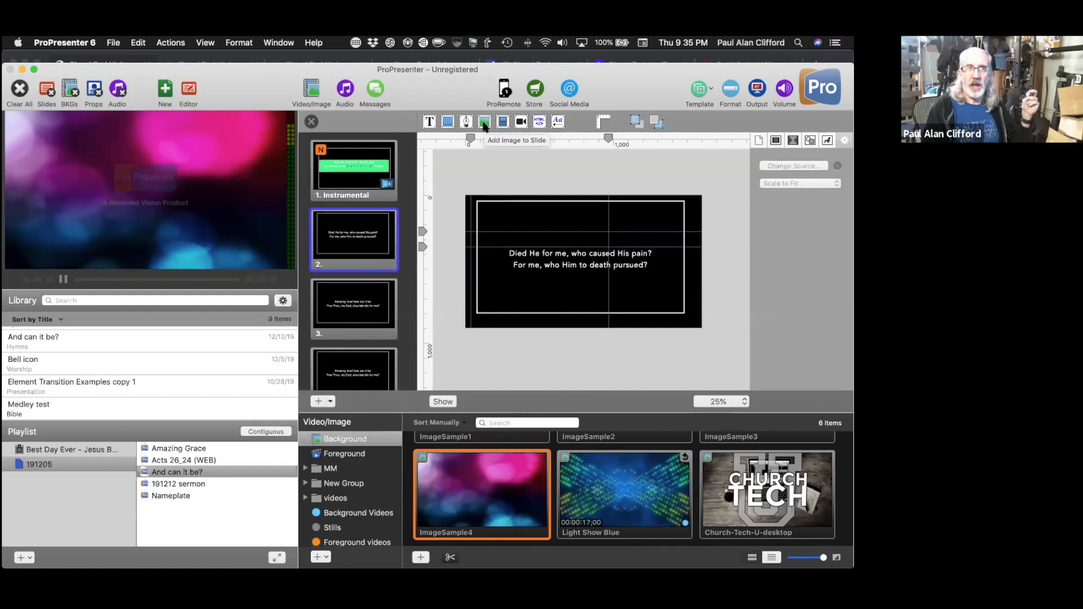
left_click(484, 123)
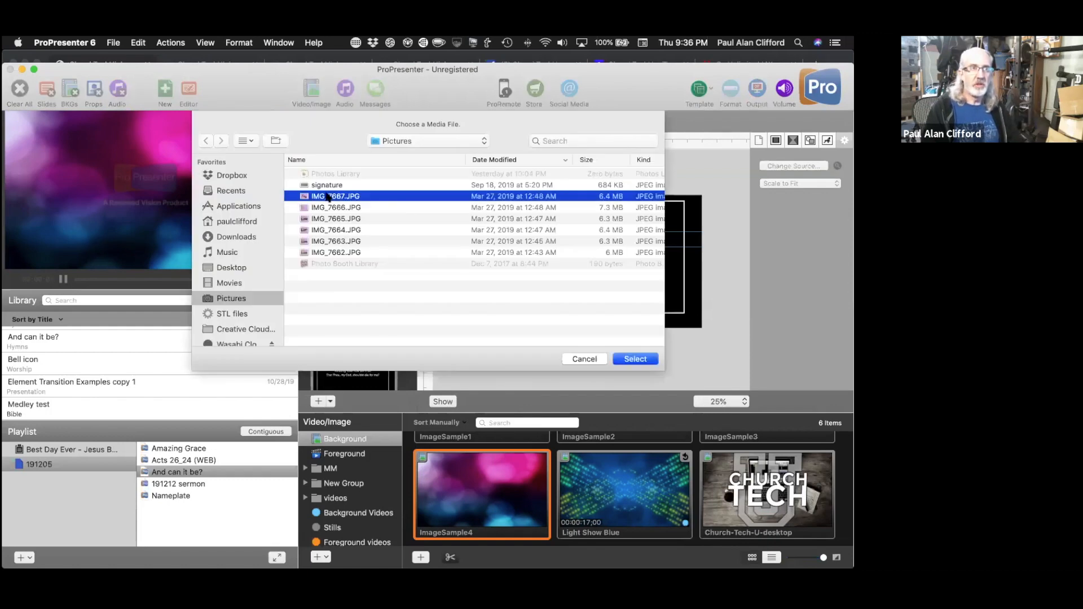
key("space")
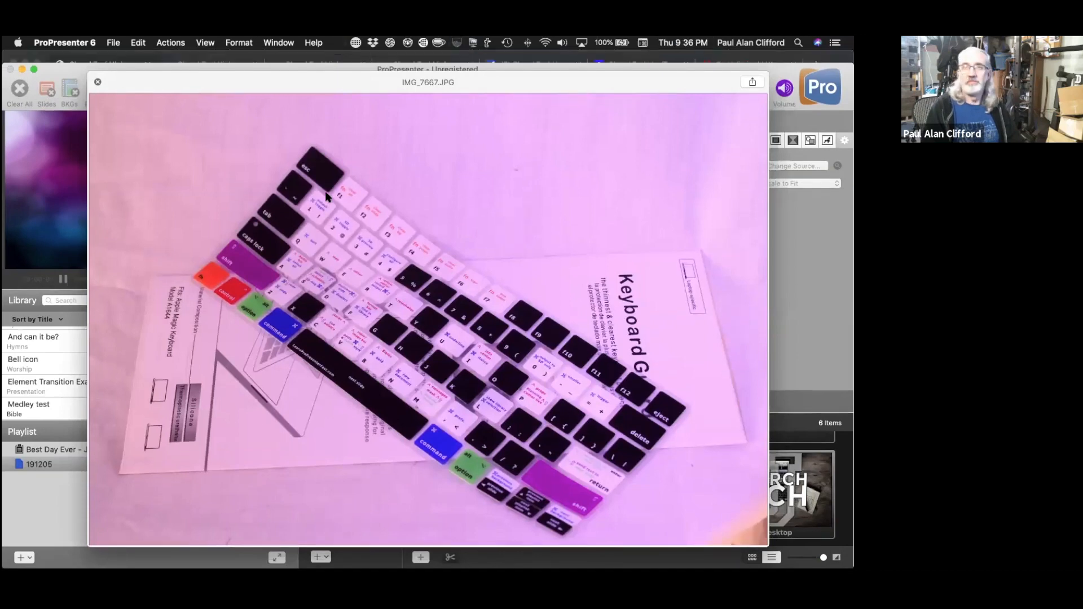
key("space")
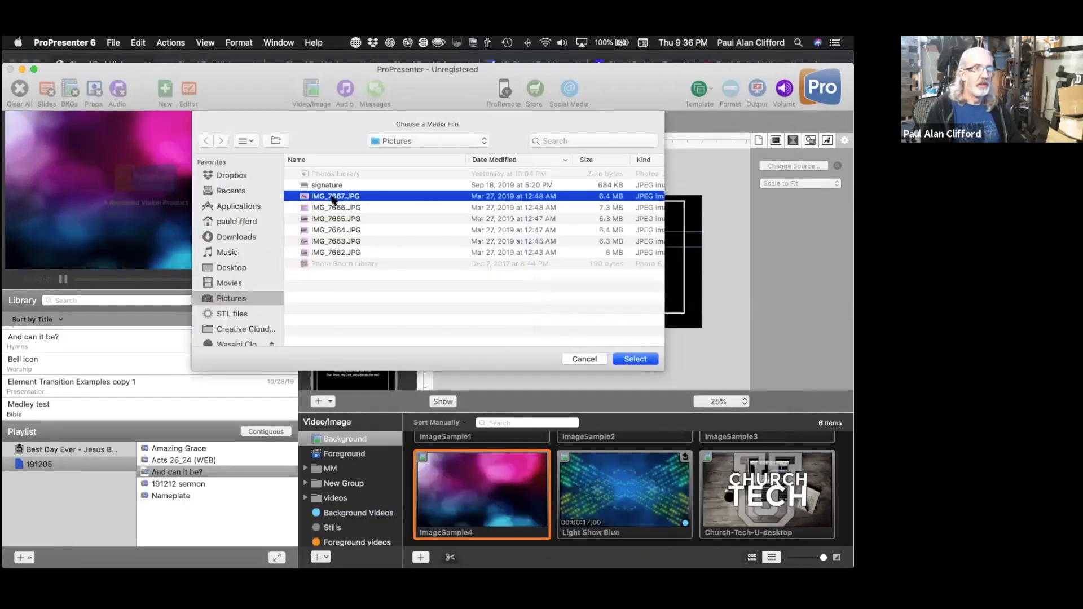
left_click(585, 360)
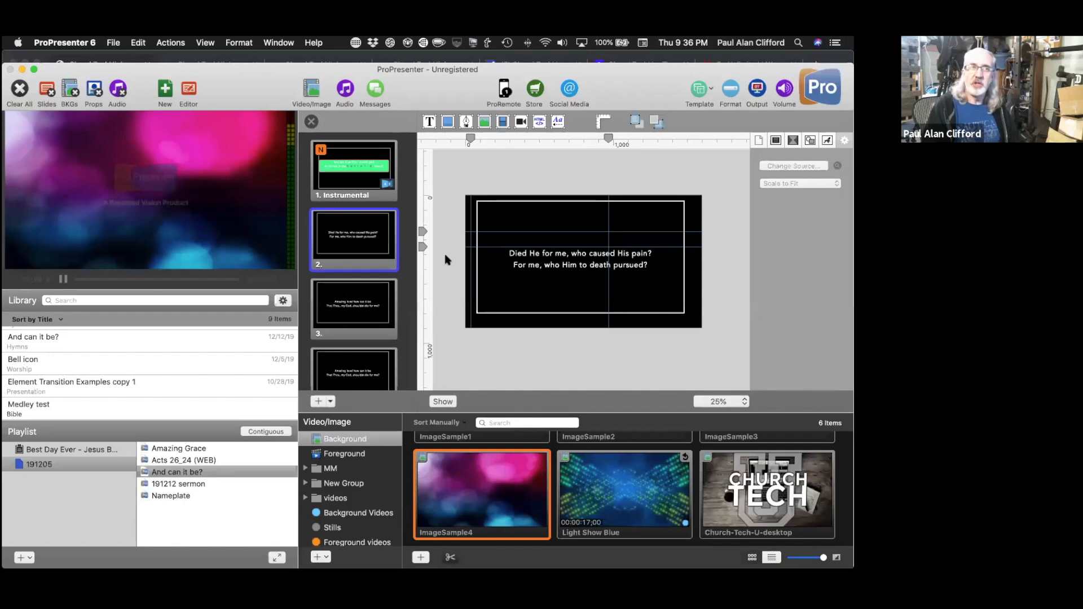
left_click(311, 122)
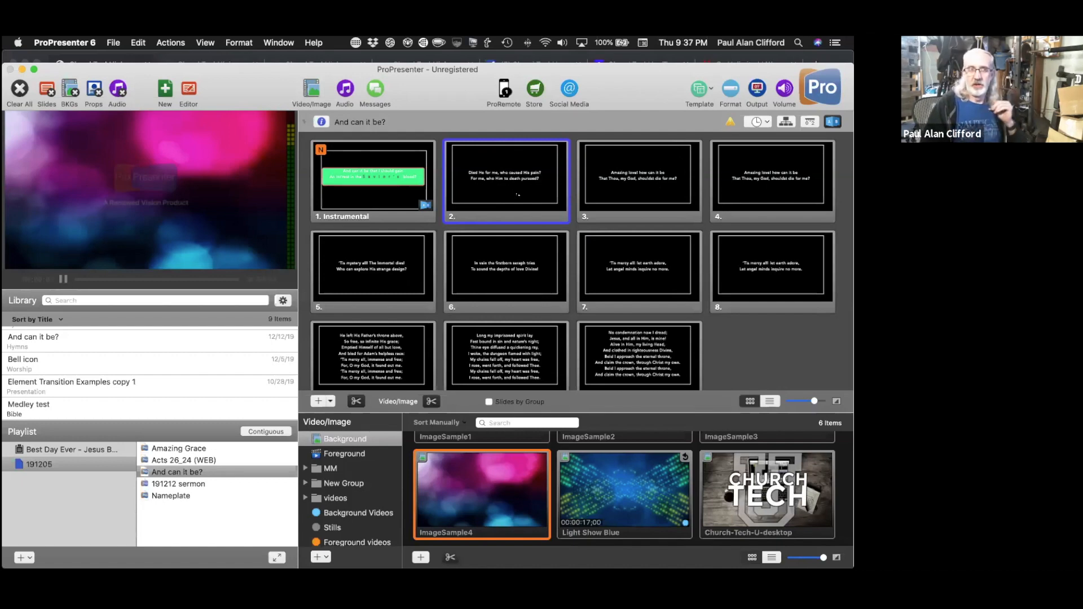
Play the Light Show Blue video from the Background media playlist
left_click(633, 512)
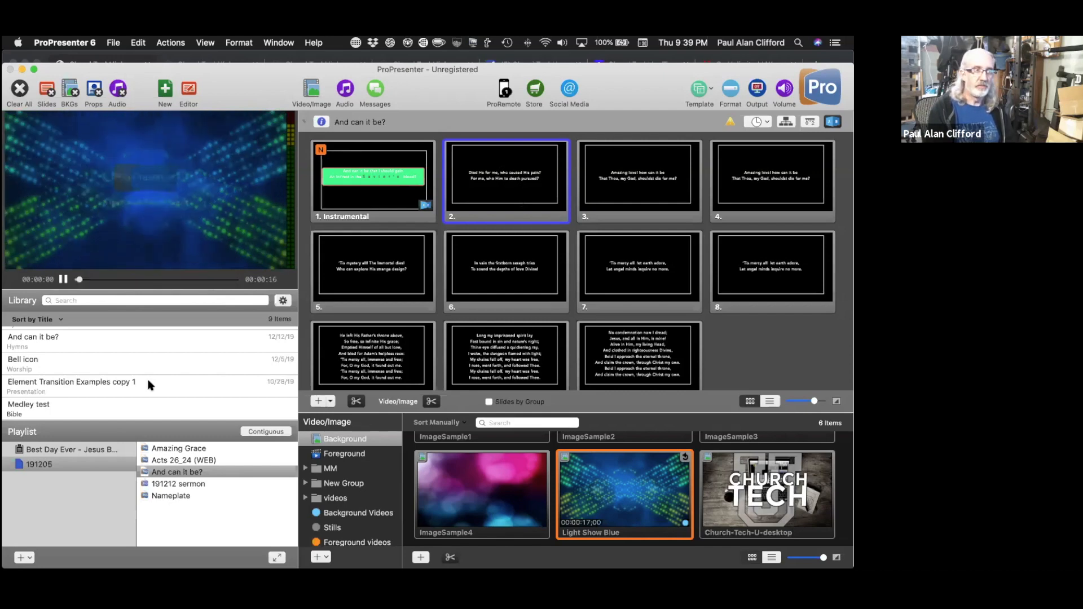
Open the Bell icon presentation from the library
scroll(148, 382, "up", 3)
scroll(150, 385, "up", 2)
scroll(150, 386, "down", 2)
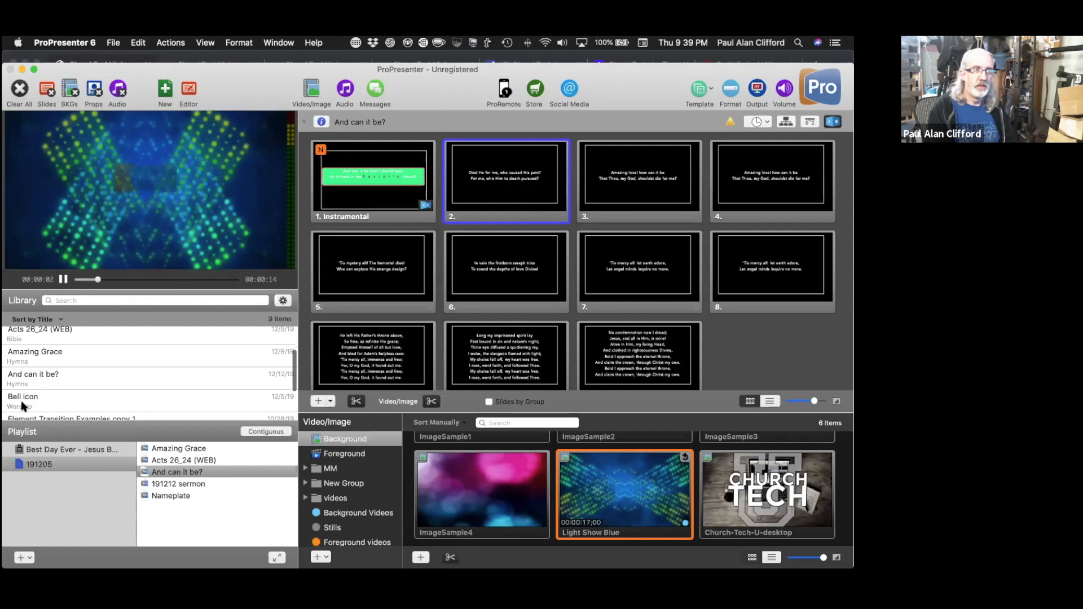
left_click(24, 401)
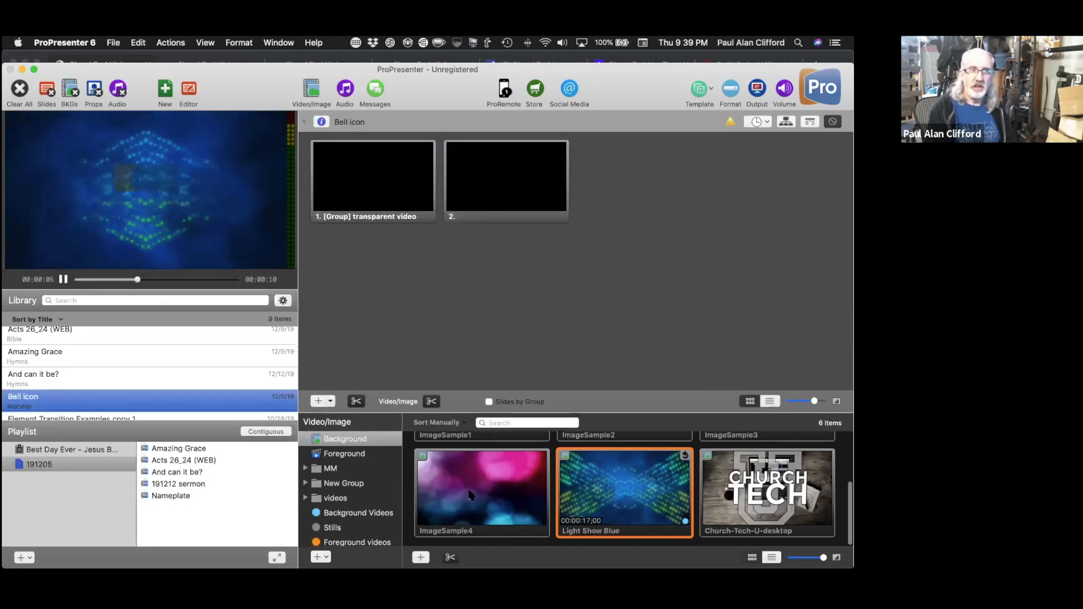
Browse the Foreground media playlist and show slide 1 of the Bell icon presentation live
left_click(354, 459)
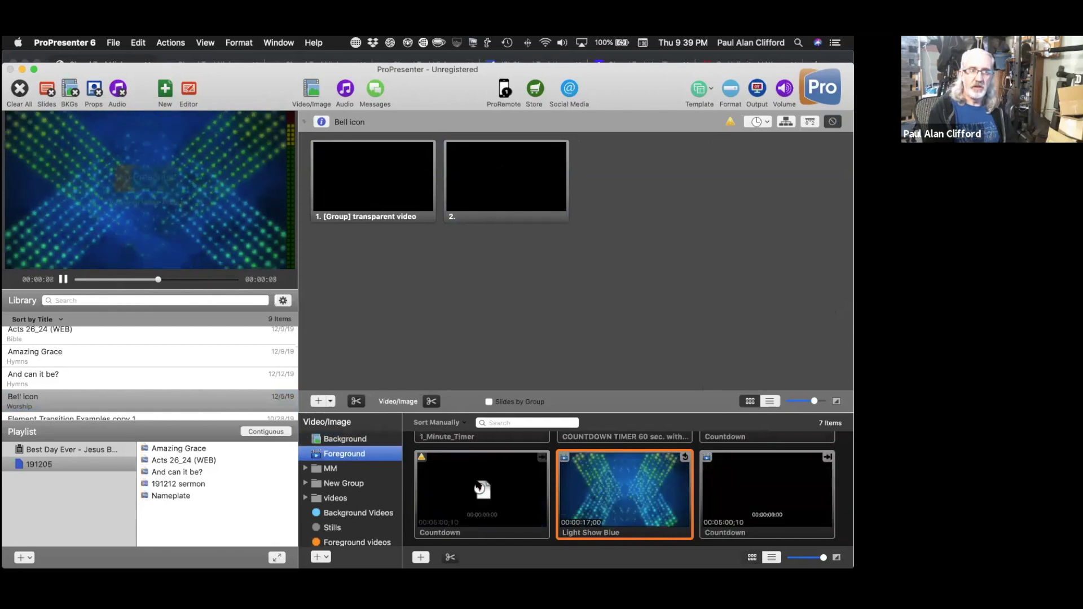
scroll(479, 488, "up", 3)
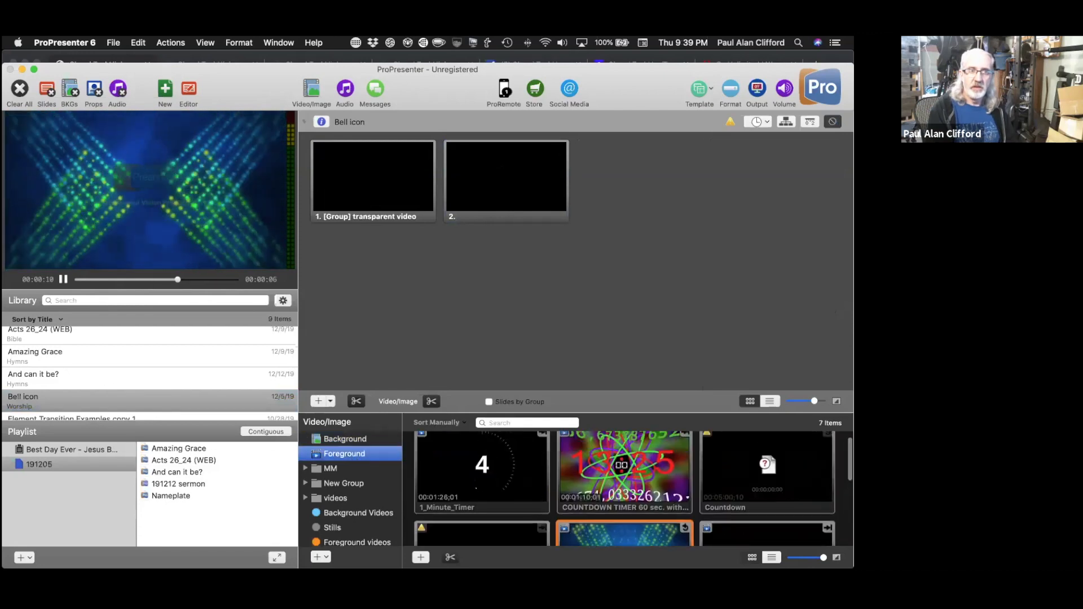
scroll(633, 488, "up", 1)
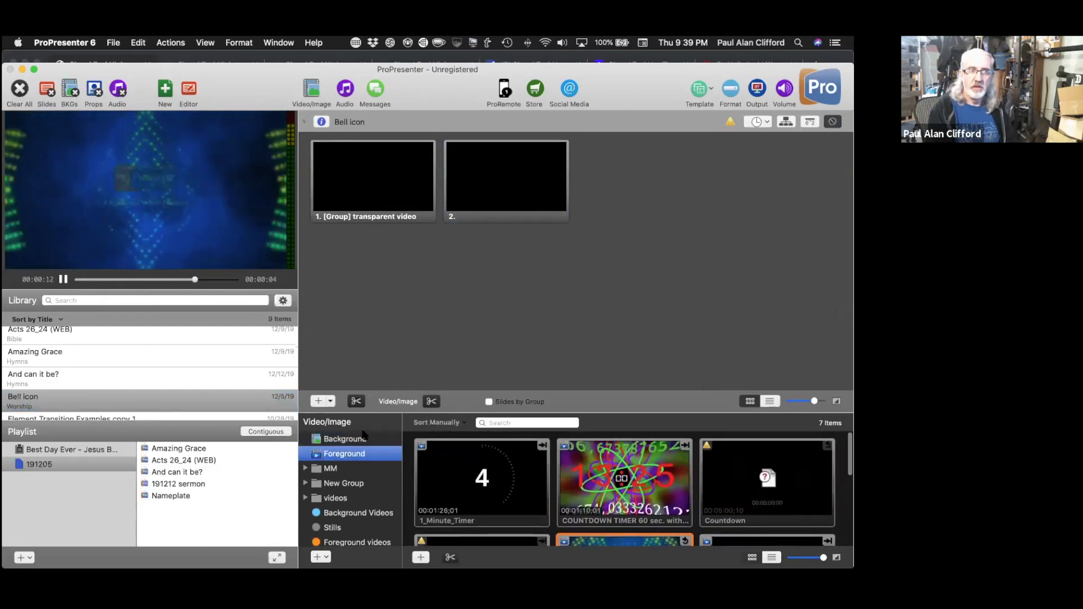
left_click(383, 182)
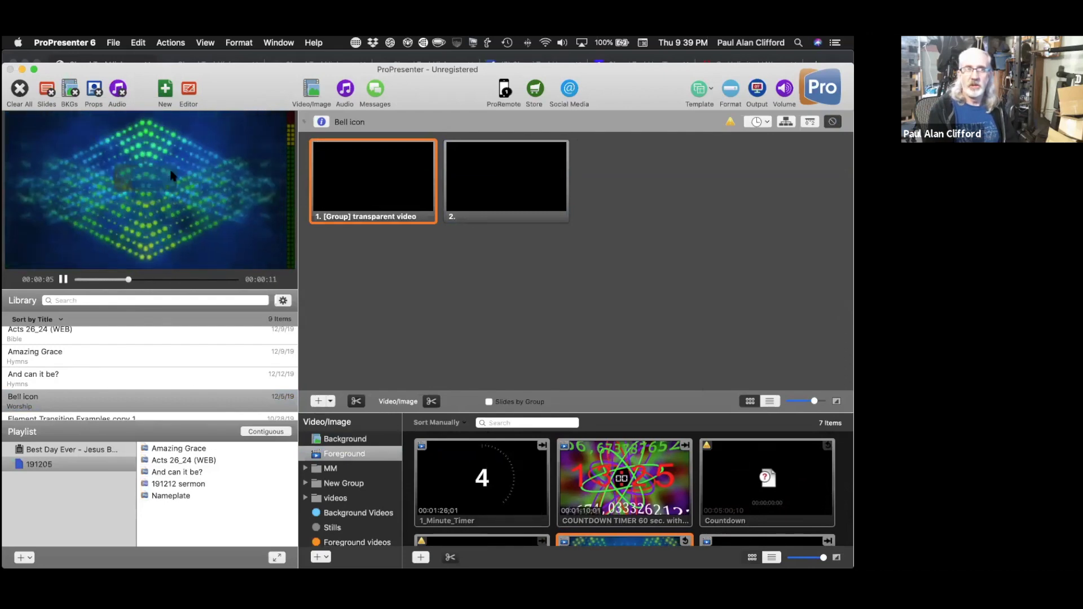
Open slide 1 in the editor, move its subscribe video to the slide's upper-left corner and enlarge it to fill the slide
right_click(350, 173)
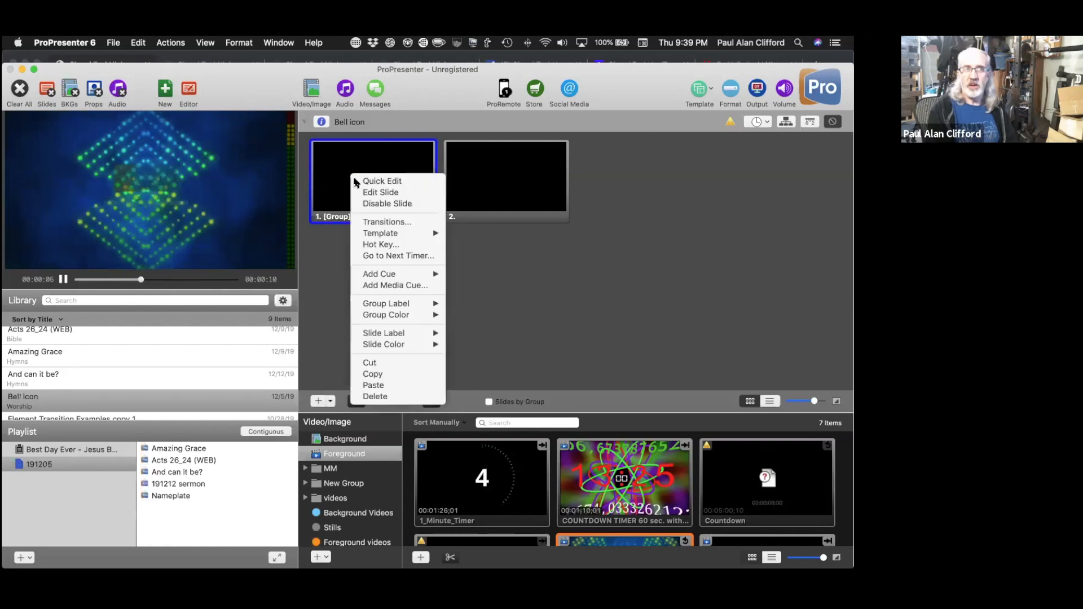
left_click(368, 191)
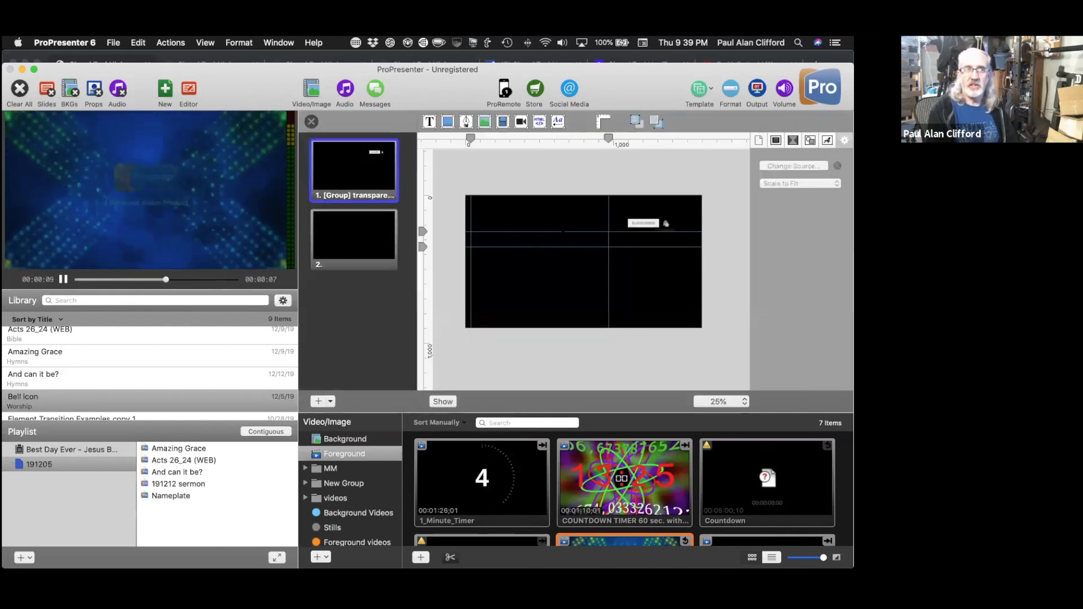
left_click(643, 222)
left_click_drag(643, 222, 503, 235)
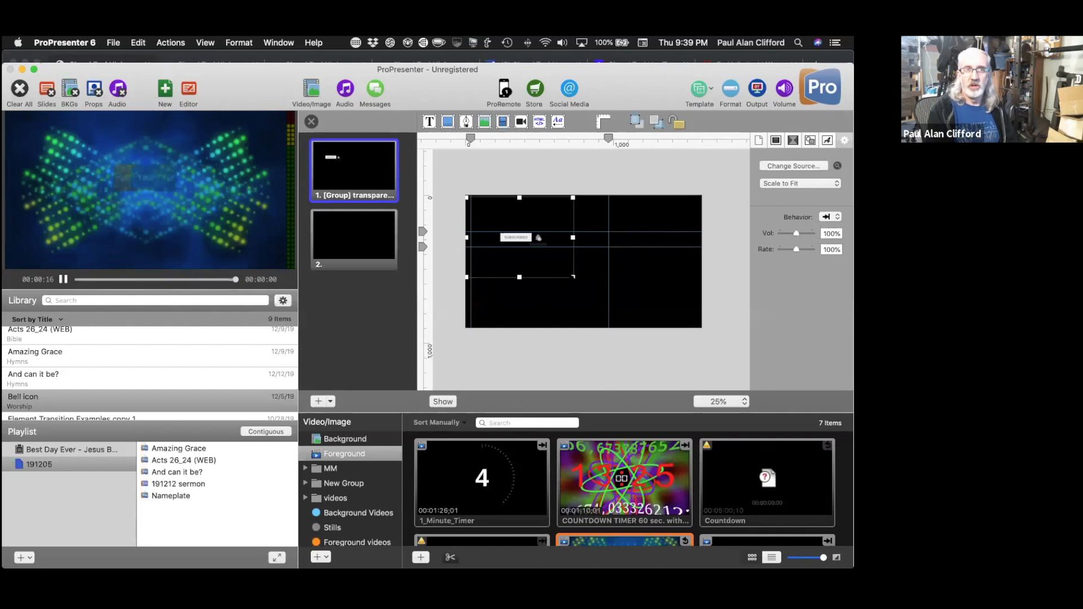
left_click_drag(573, 277, 704, 331)
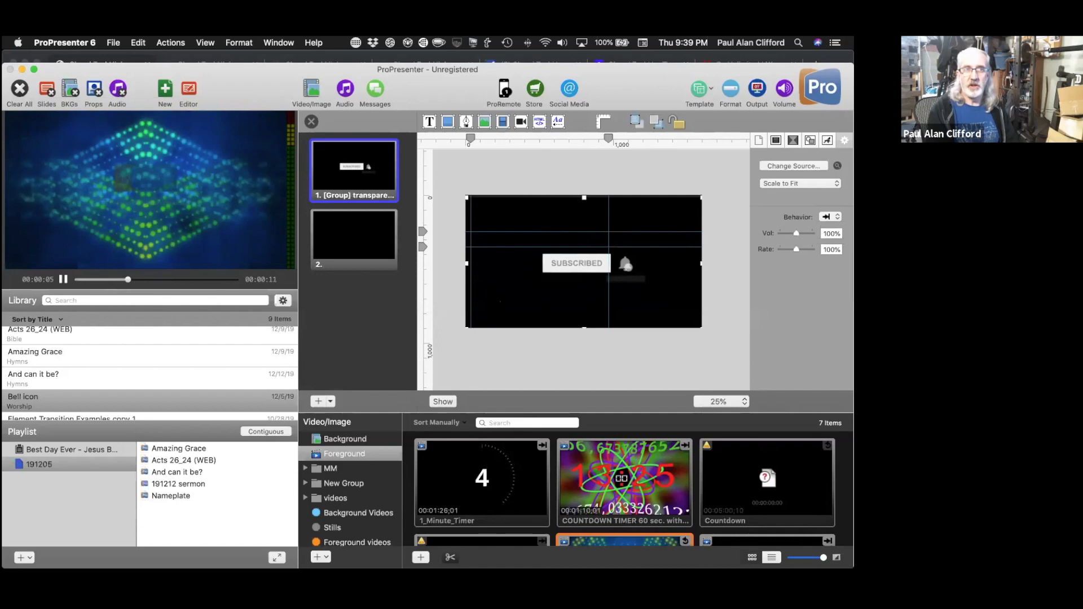
Shrink the subscribe video into the slide's upper-right corner, exit the editor and show slide 1 live
left_click_drag(500, 300, 528, 262)
left_click_drag(495, 299, 641, 242)
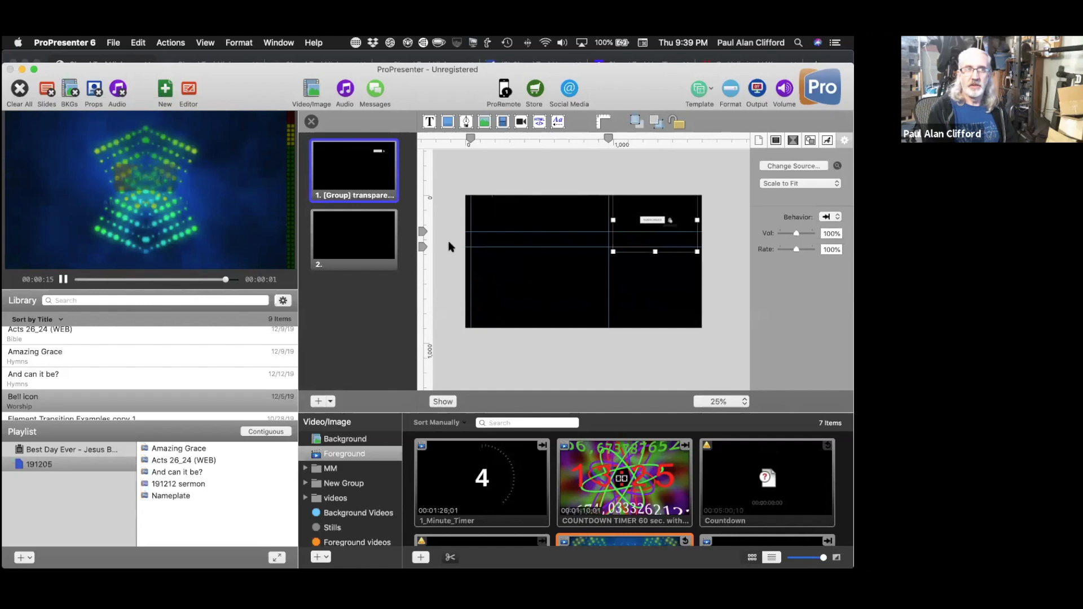
left_click(311, 122)
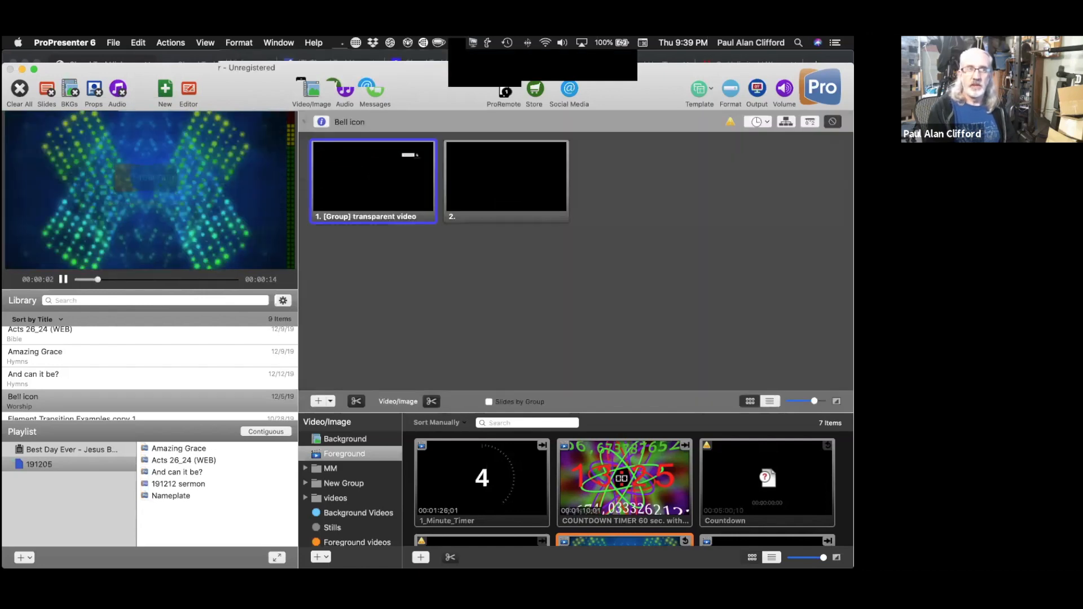
left_click(373, 178)
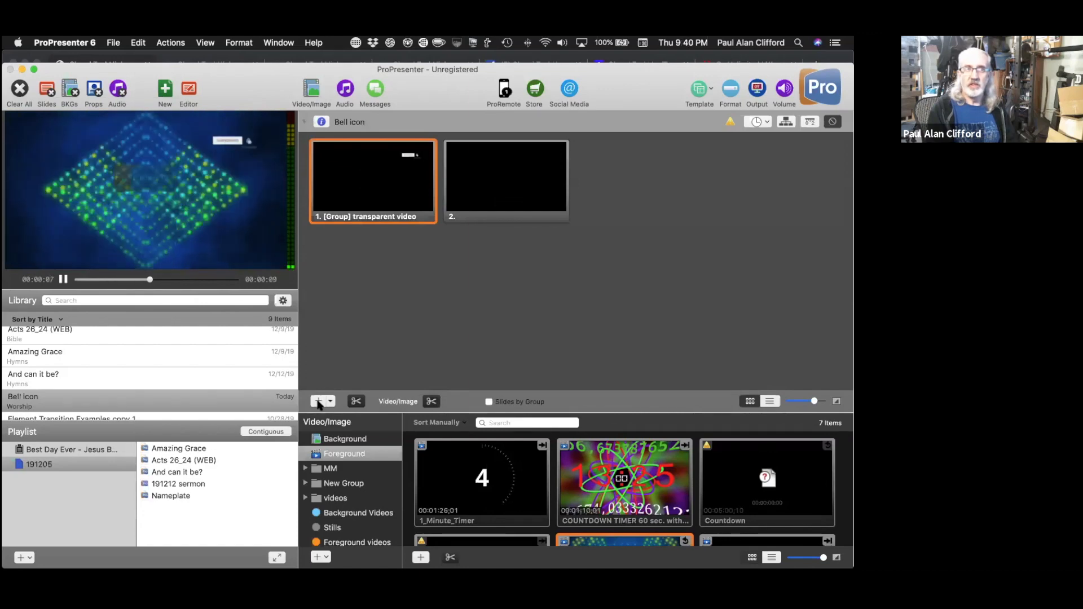
Show ImageSample1, ImageSample2 and ImageSample3 from the Background media playlist in turn behind the live slide
left_click(337, 439)
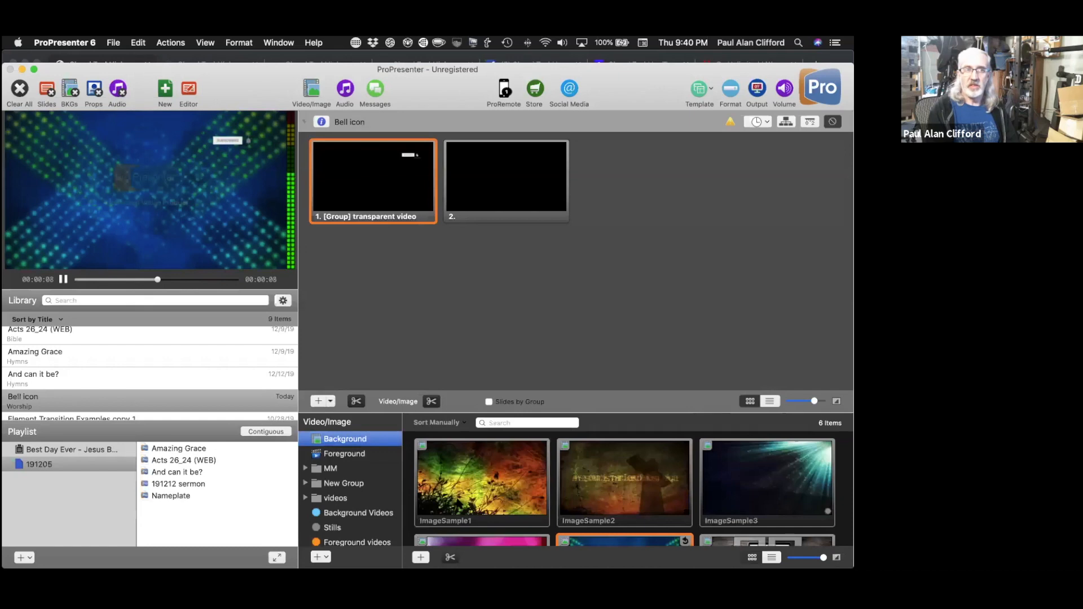
left_click(459, 504)
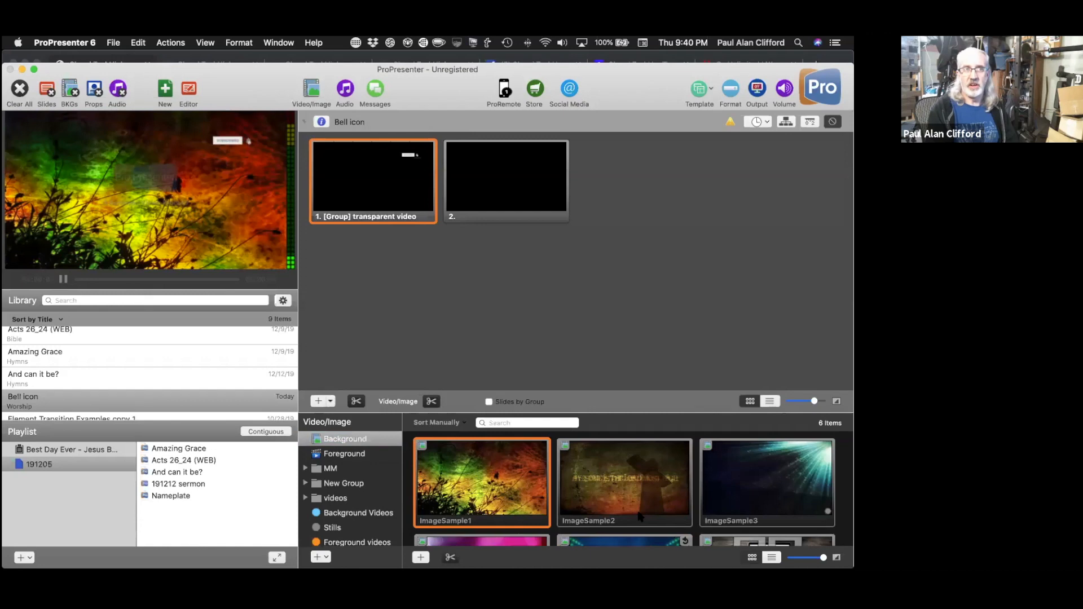
left_click(632, 492)
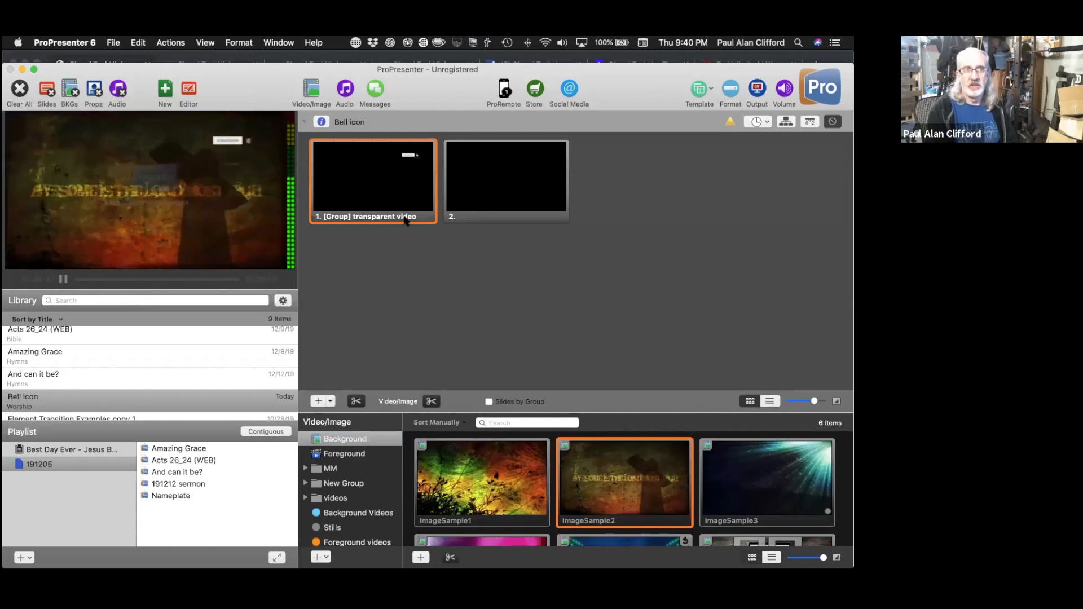
left_click(767, 489)
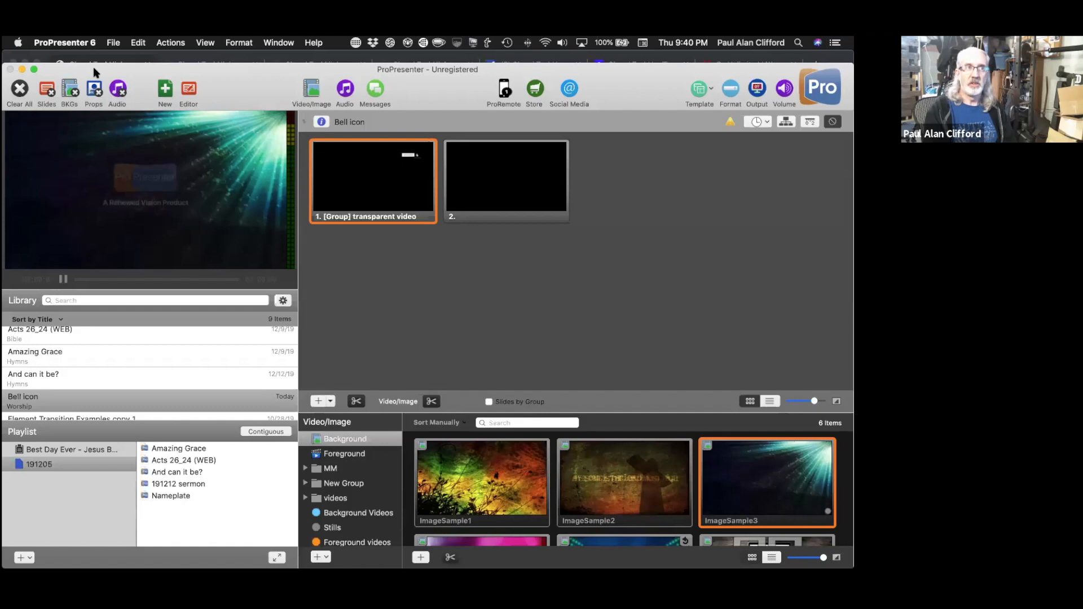
Open the Props window and show Props #1 and ITSAPROP together on the output
left_click(206, 43)
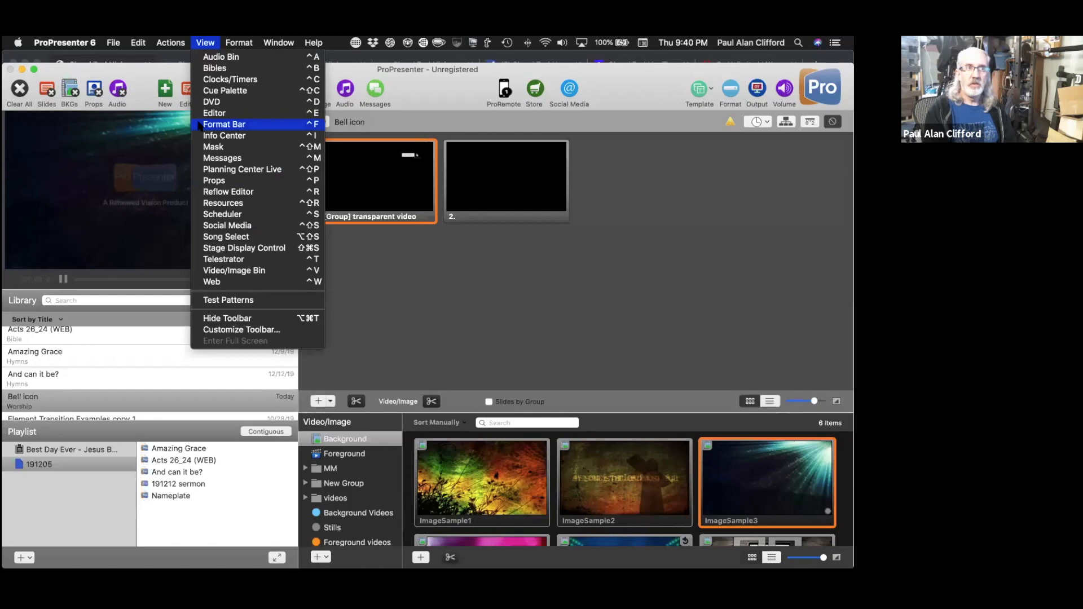
left_click(218, 180)
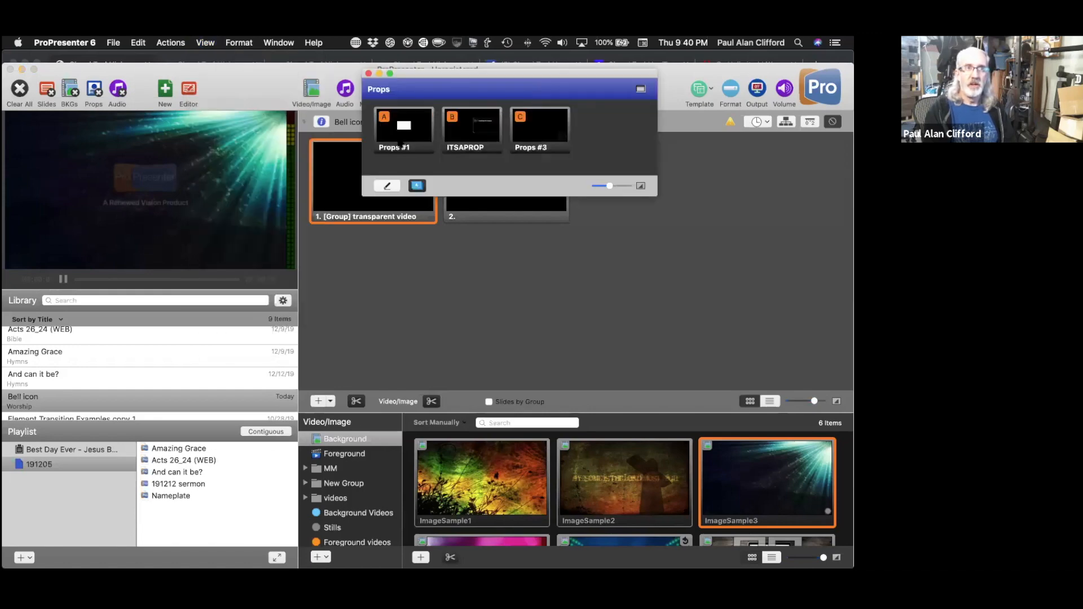
left_click(400, 144)
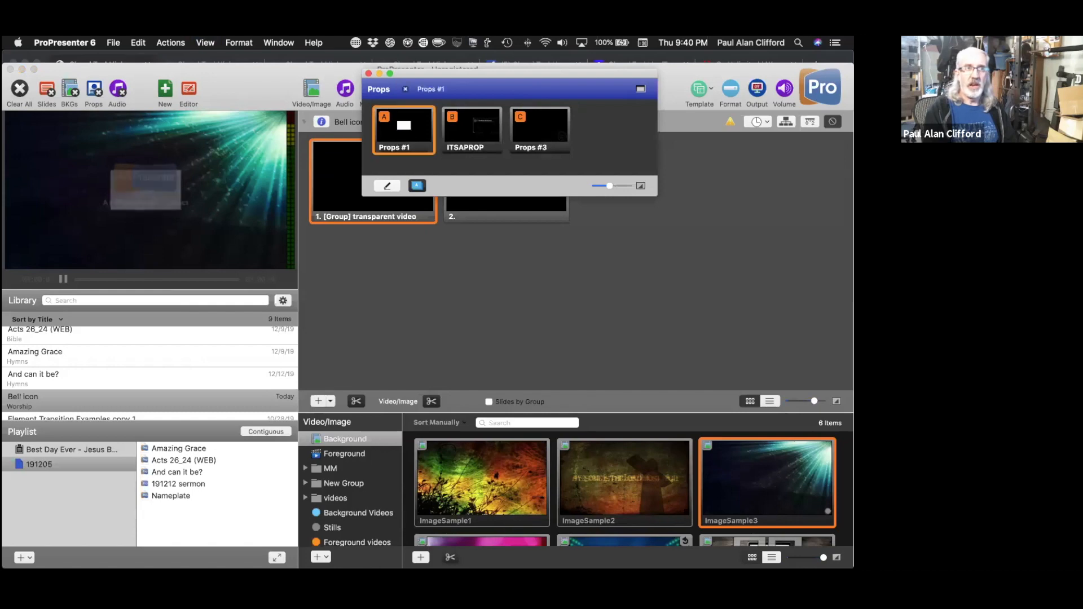
key("b")
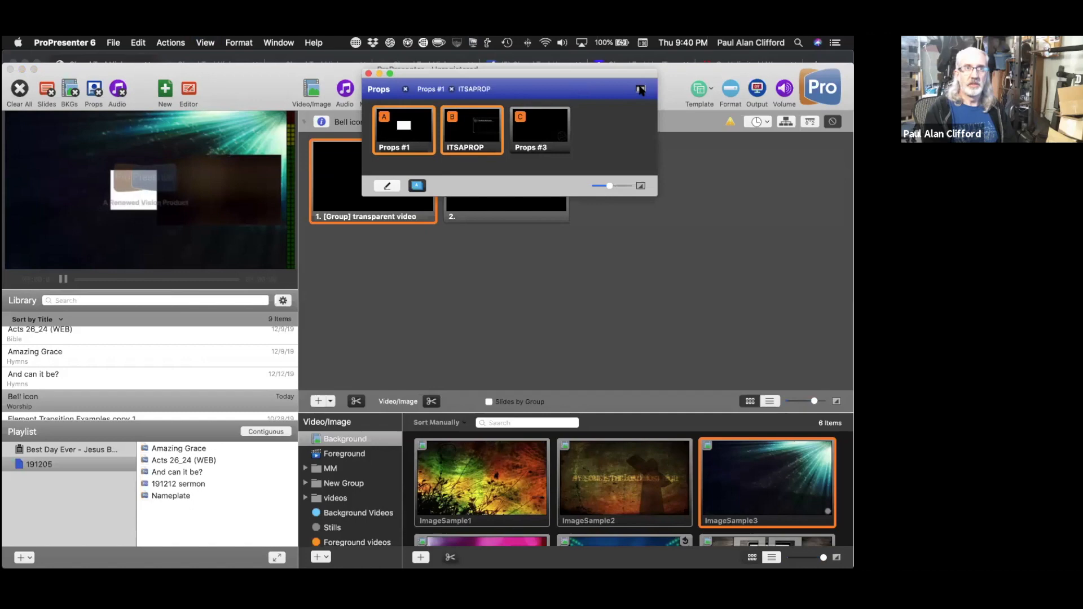
Move the Props window aside, clear ITSAPROP and Props #1 from the output, and close the window
left_click_drag(580, 87, 498, 120)
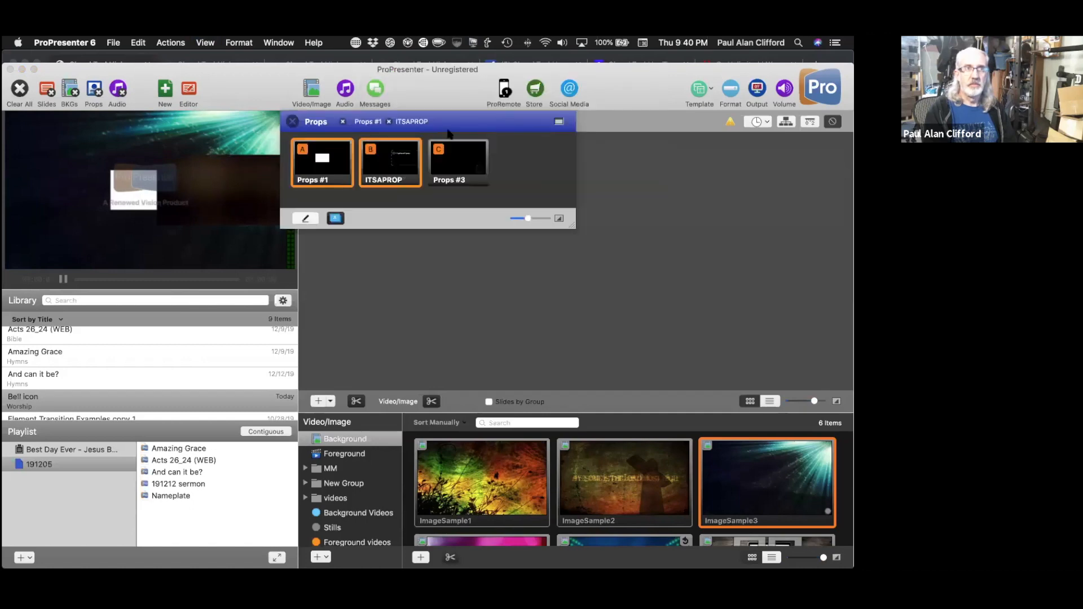
left_click(389, 122)
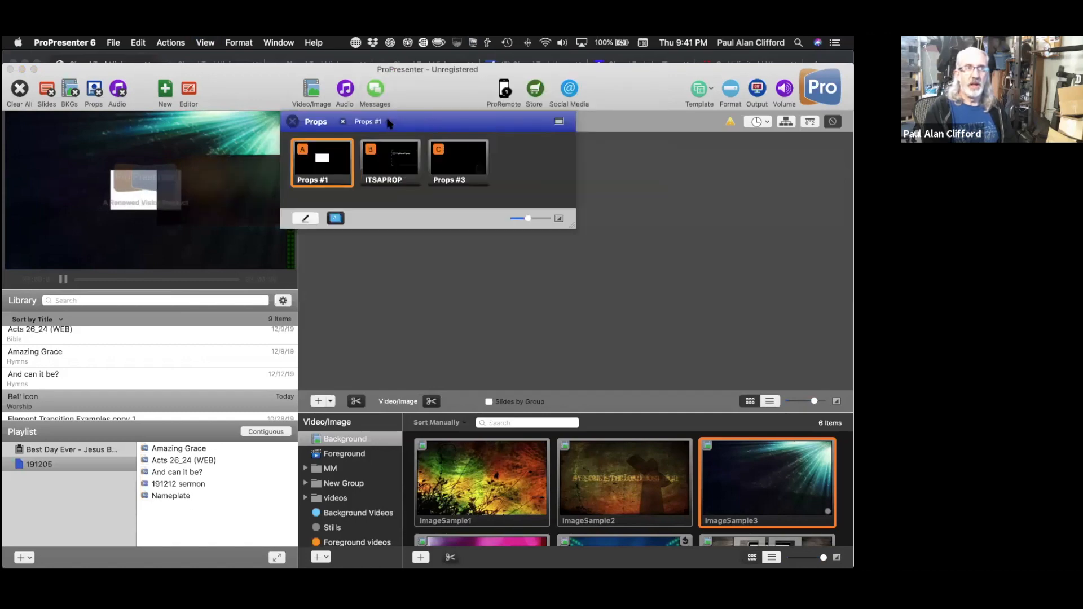
left_click(343, 122)
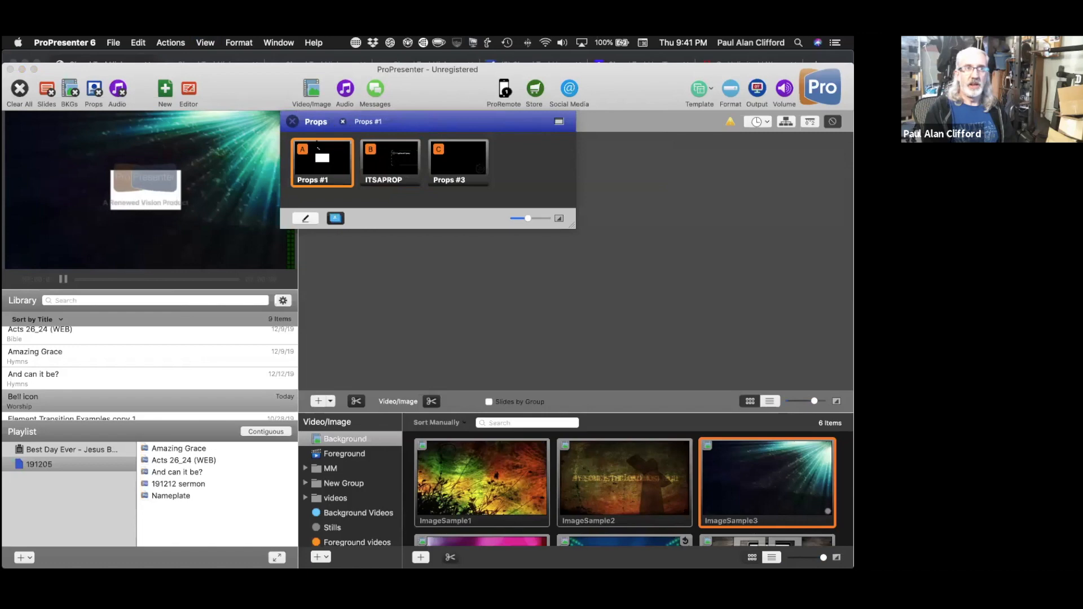
left_click(293, 122)
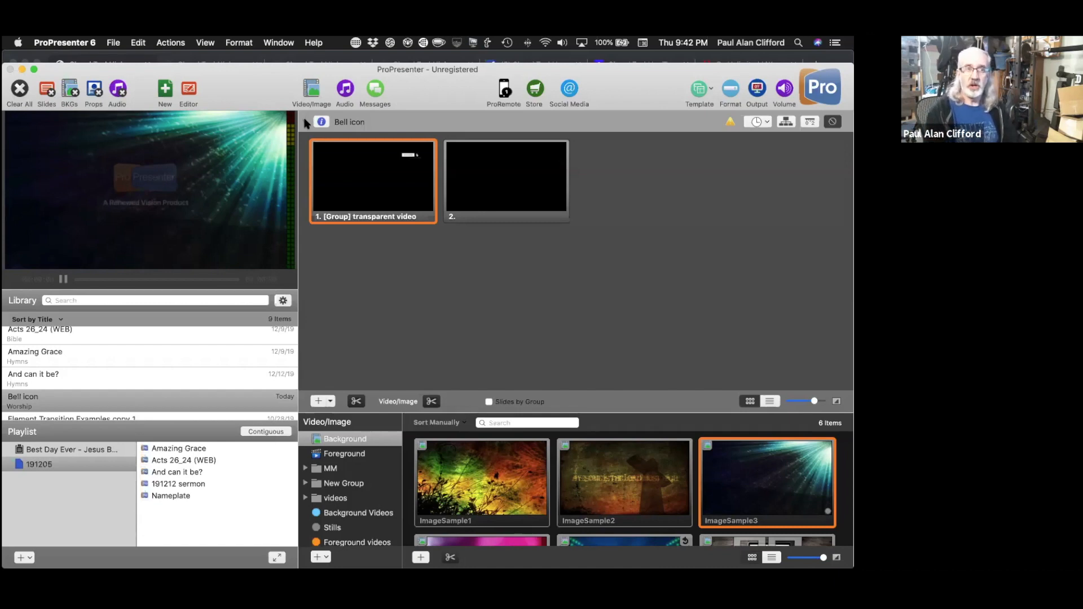
Play the 1_Minute_Timer video from the Foreground media playlist and lower the system volume
left_click(351, 457)
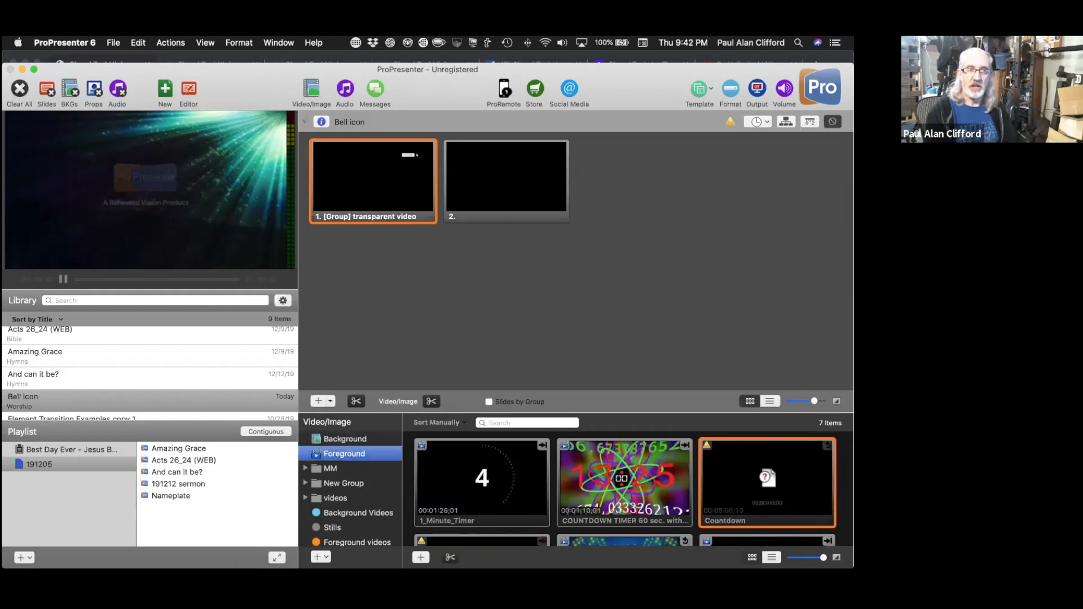
left_click(482, 482)
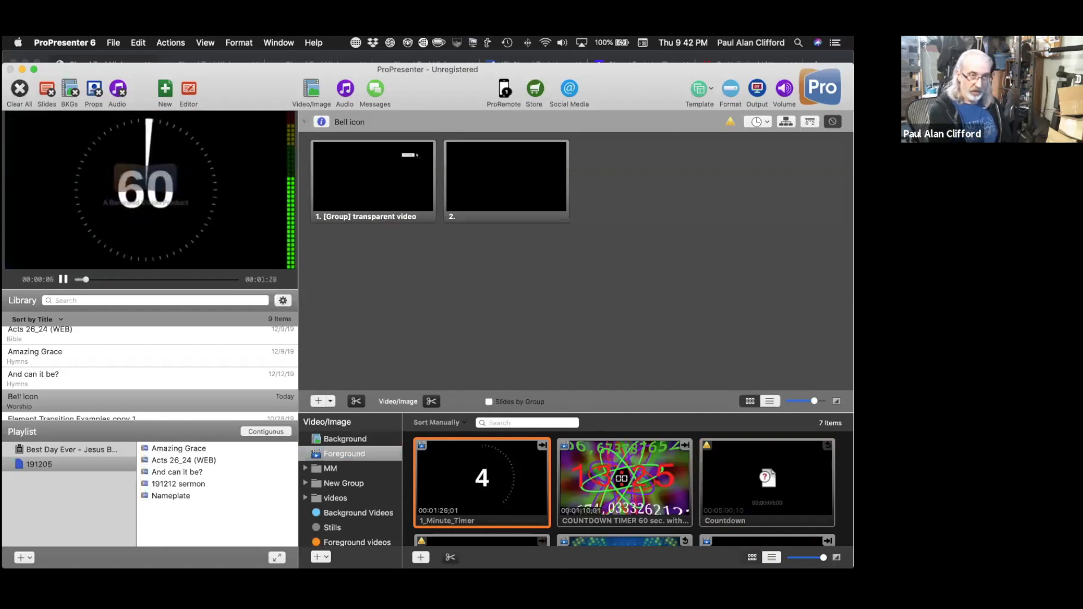
key("XF86AudioLowerVolume")
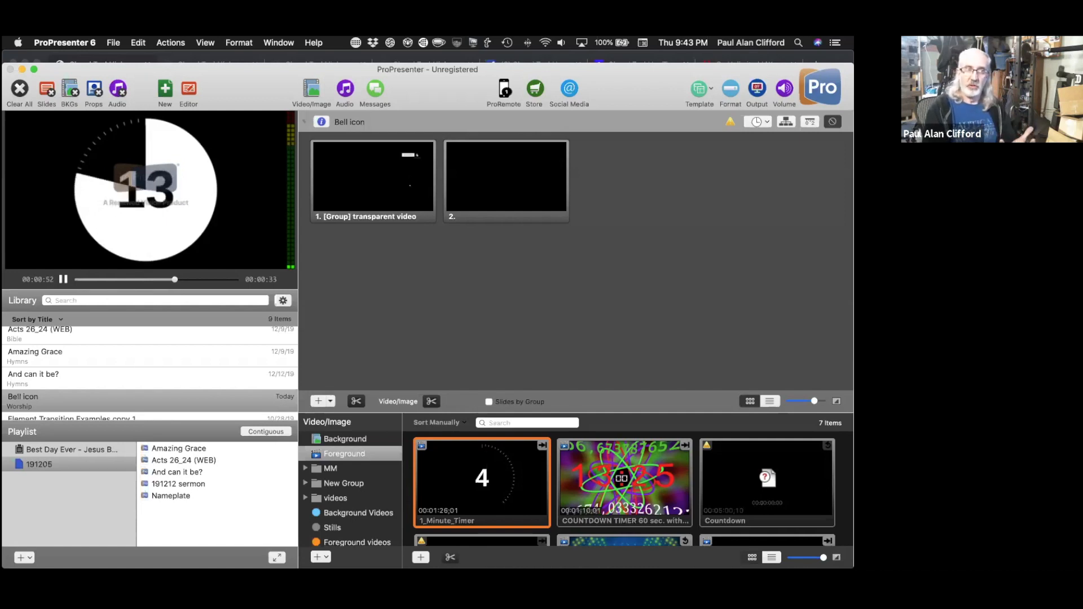
Enable Syphon output in the Display preferences
left_click(76, 42)
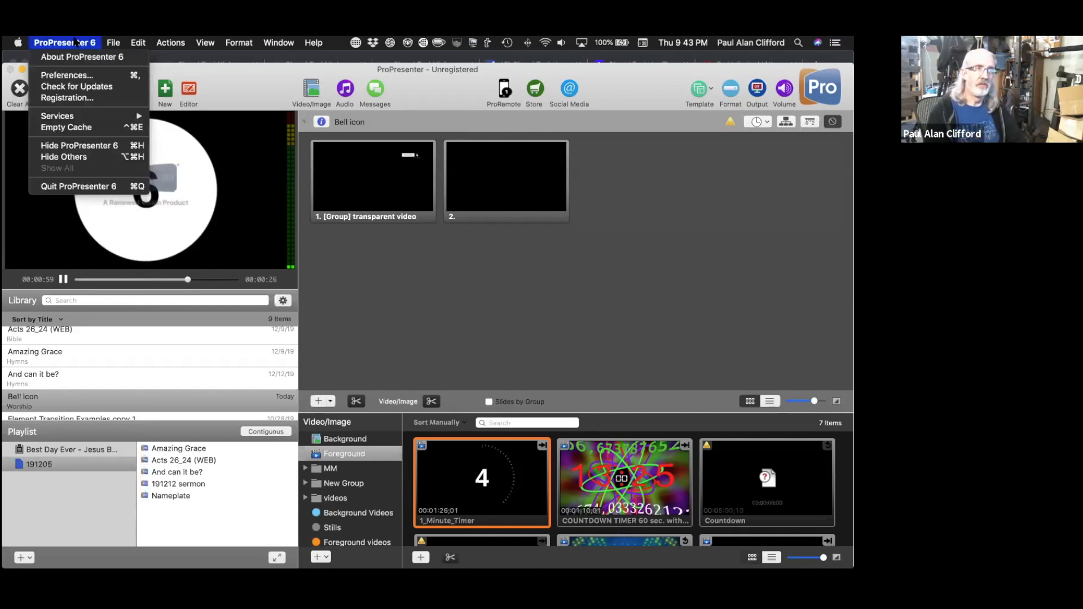
left_click(68, 75)
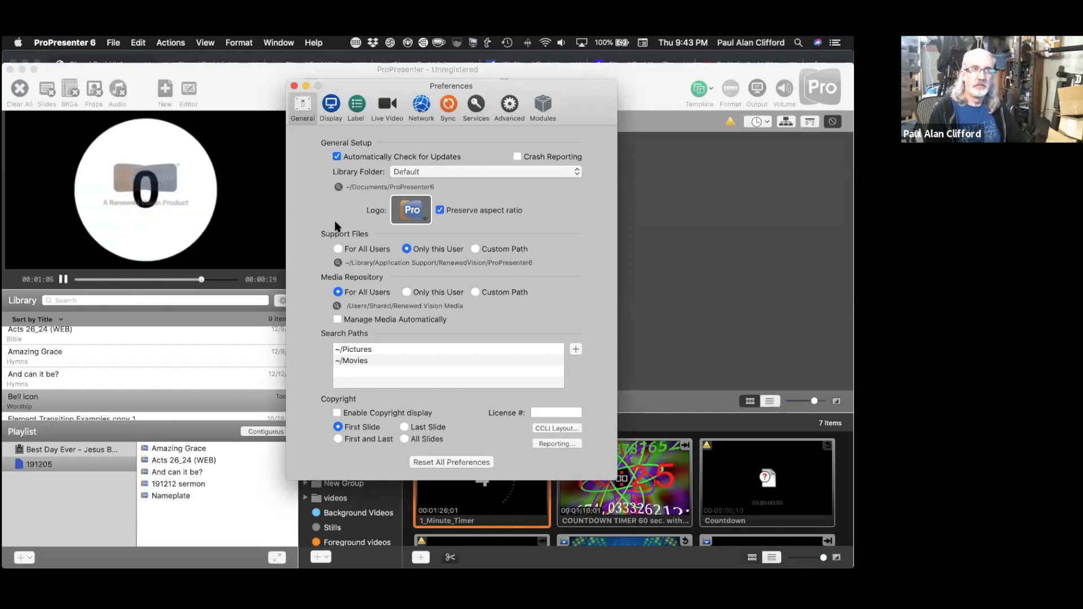
left_click(332, 112)
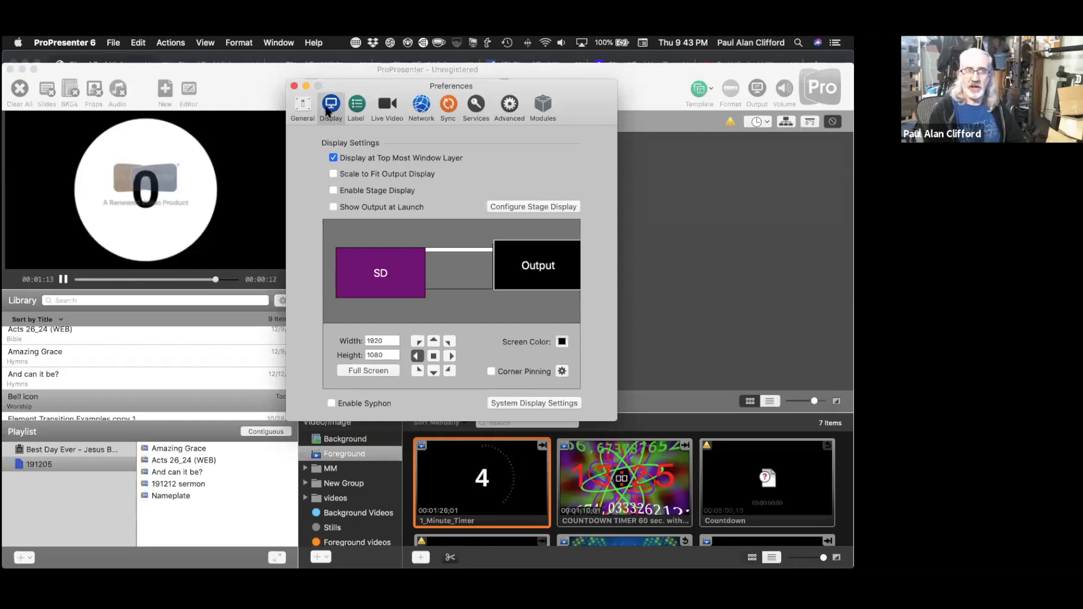
left_click(332, 404)
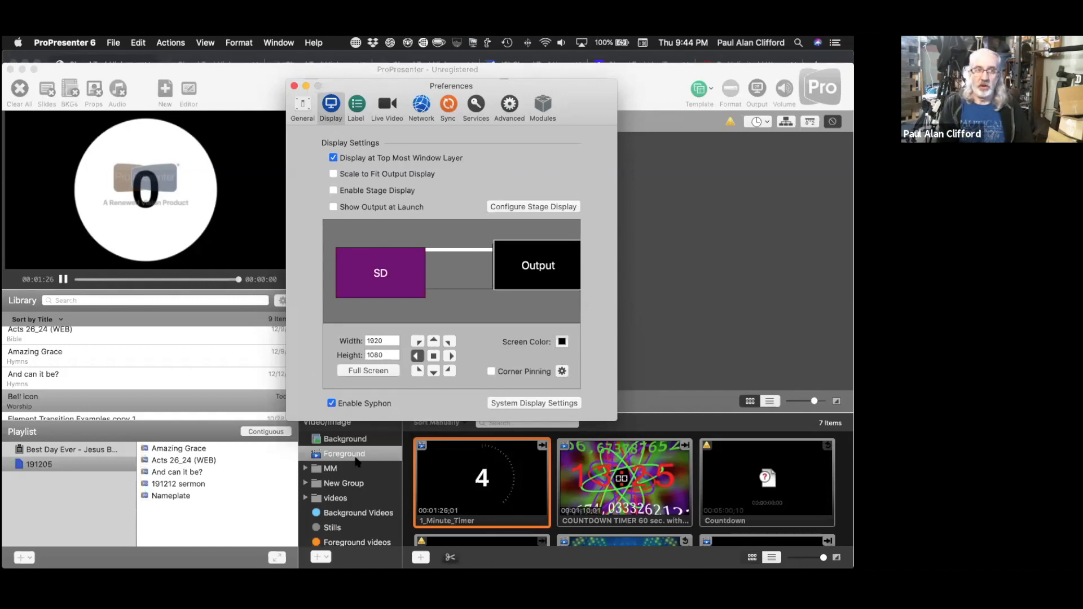
Look through the available video devices in the Live Video preferences, keep No Video Source, and close Preferences
mouse_move(503, 558)
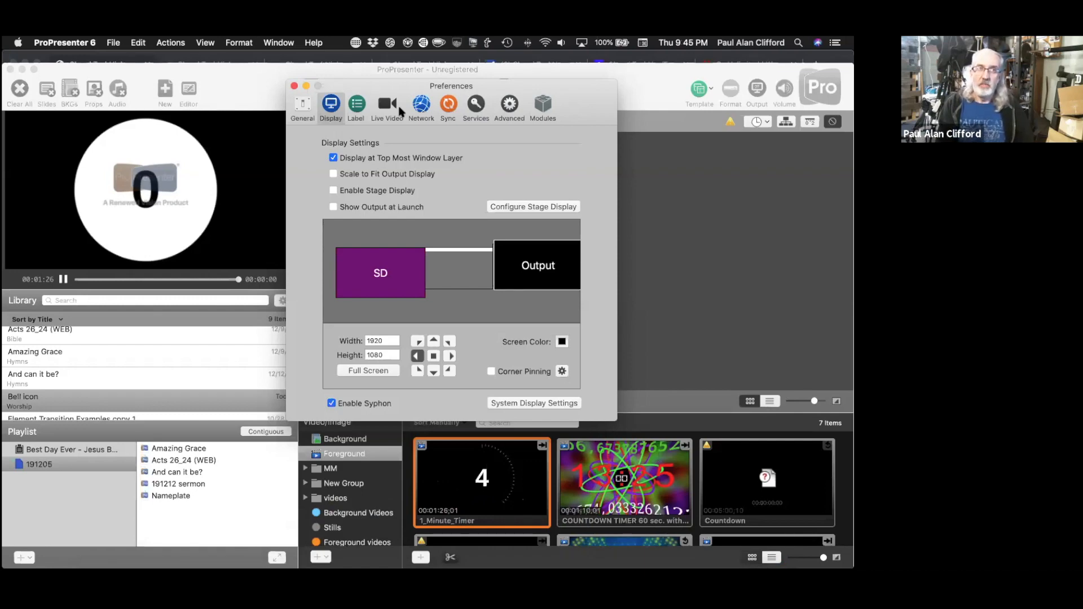
left_click(399, 108)
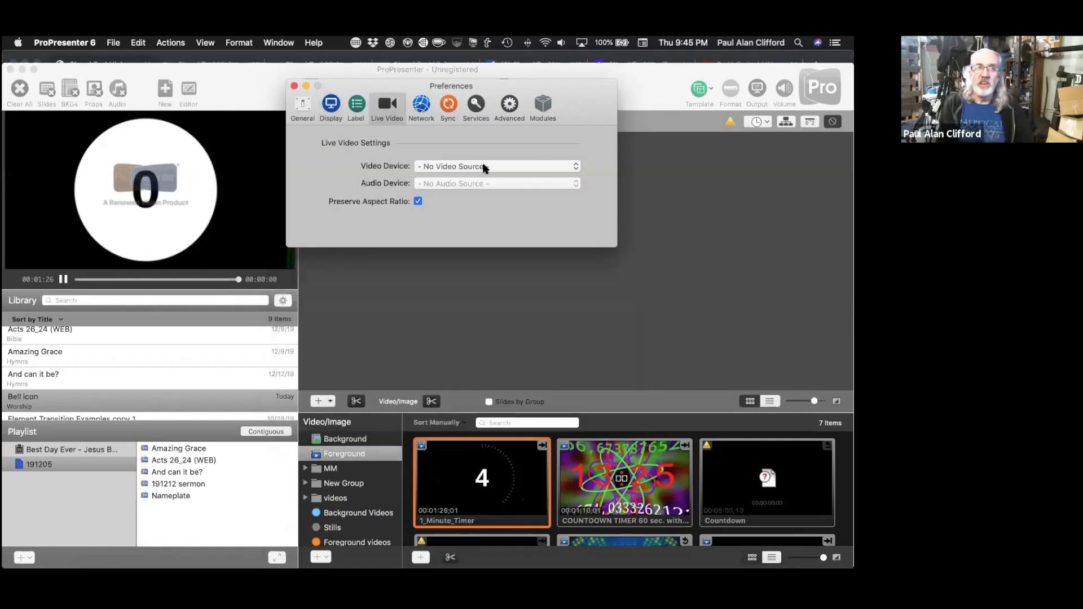
left_click(574, 164)
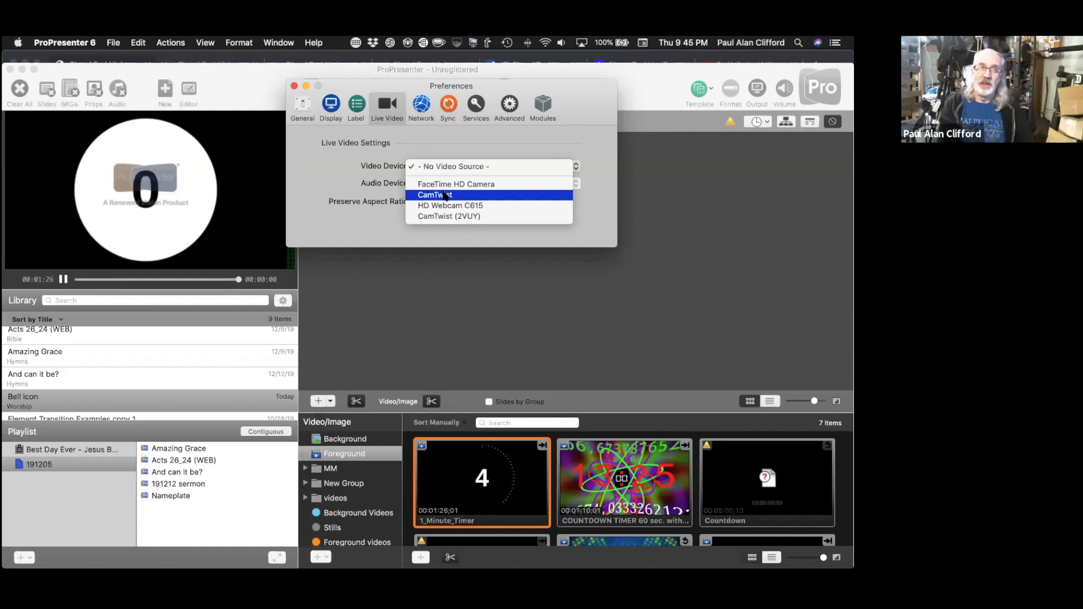
left_click(534, 137)
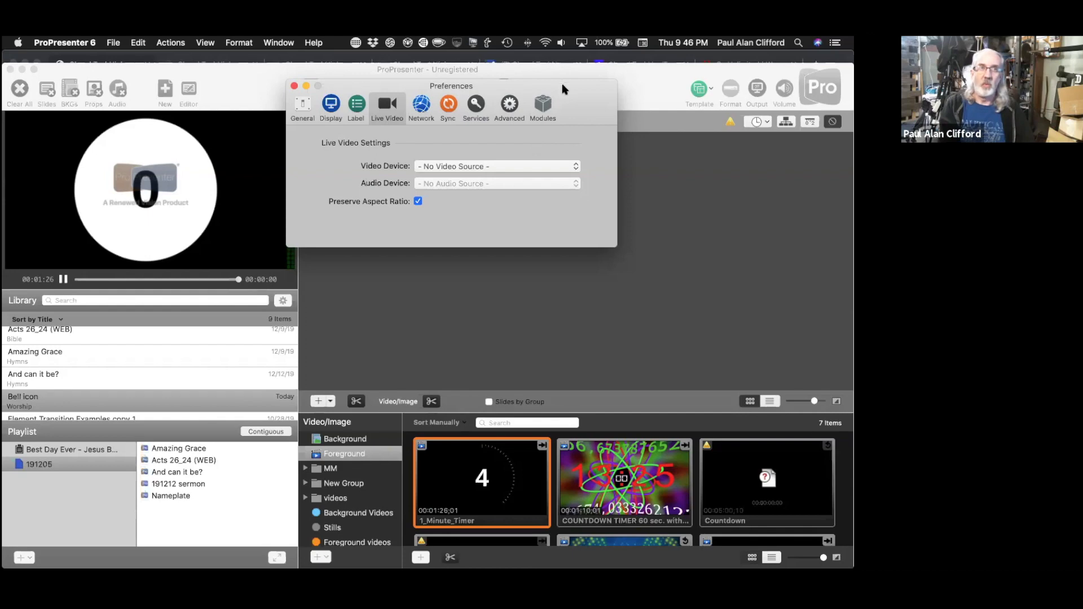
left_click(295, 86)
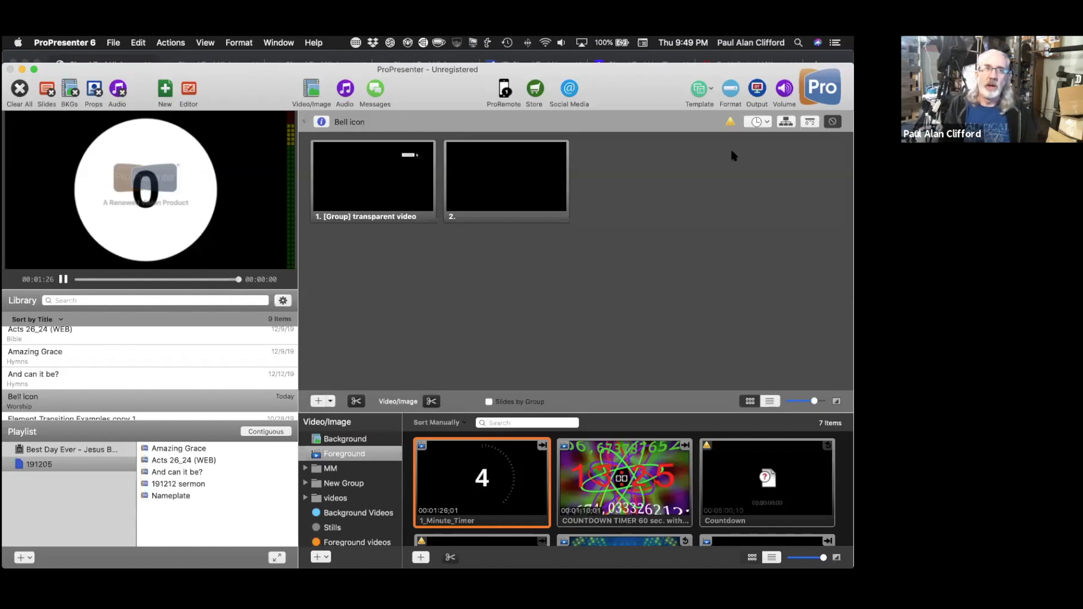
left_click(701, 58)
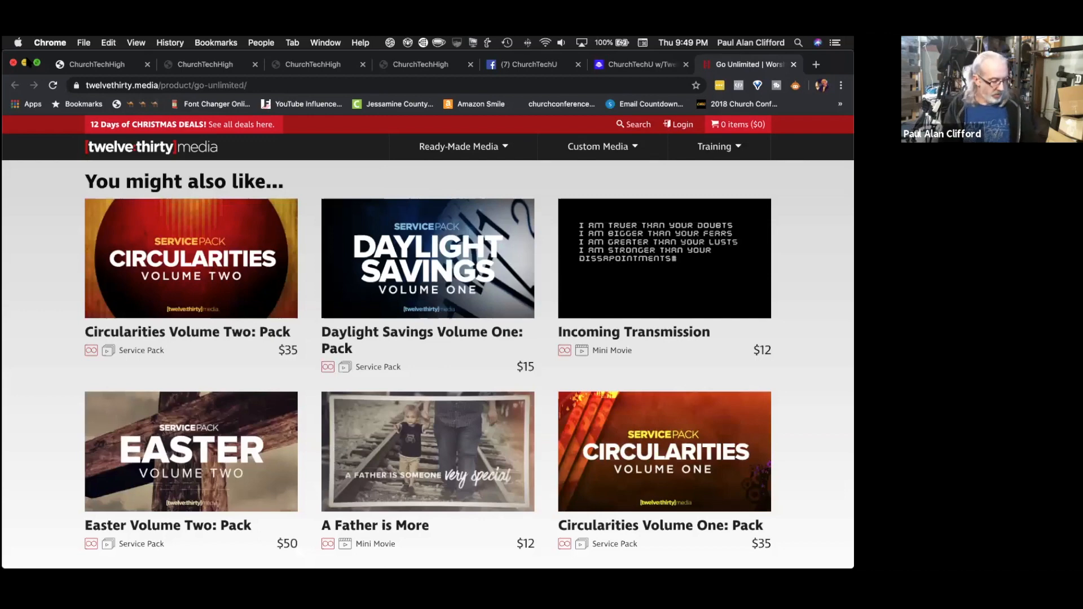
key("super+Tab")
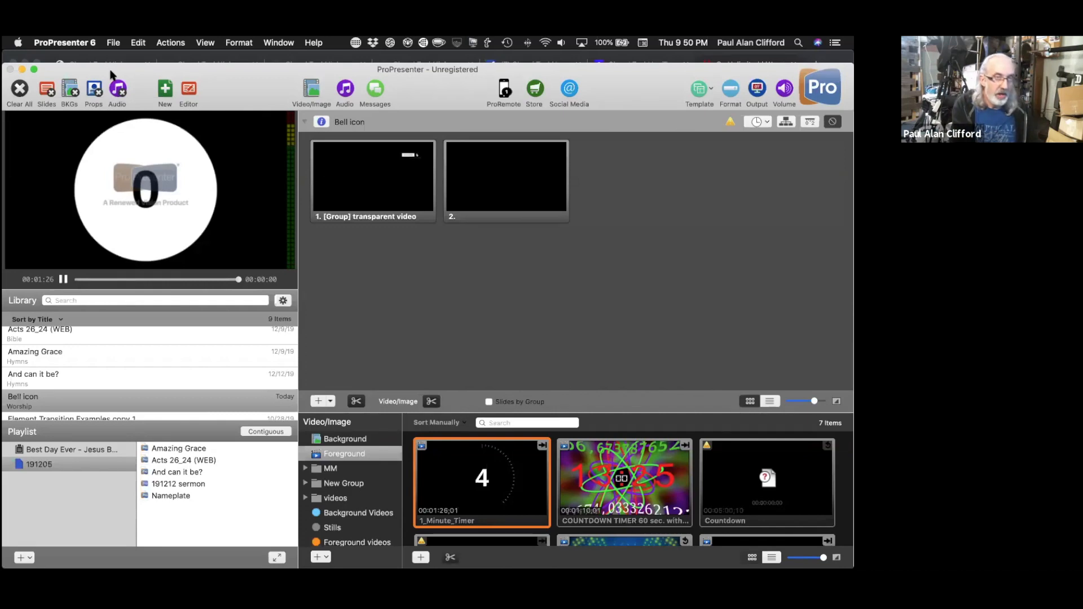
Open the Props window and send the blank third slide of Amazing Grace to the output
key("ctrl+p")
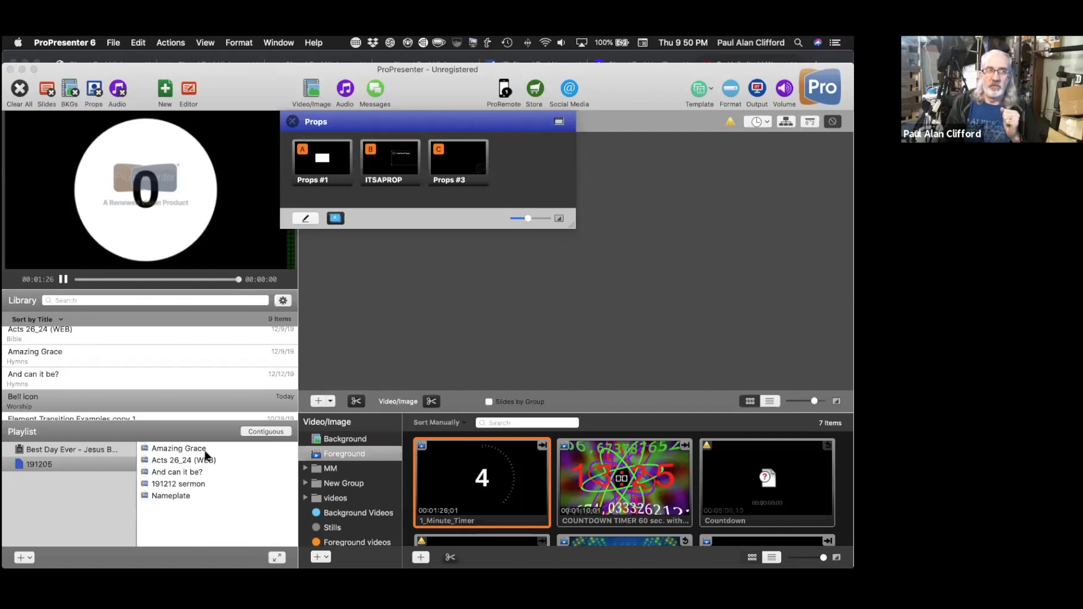
left_click(175, 447)
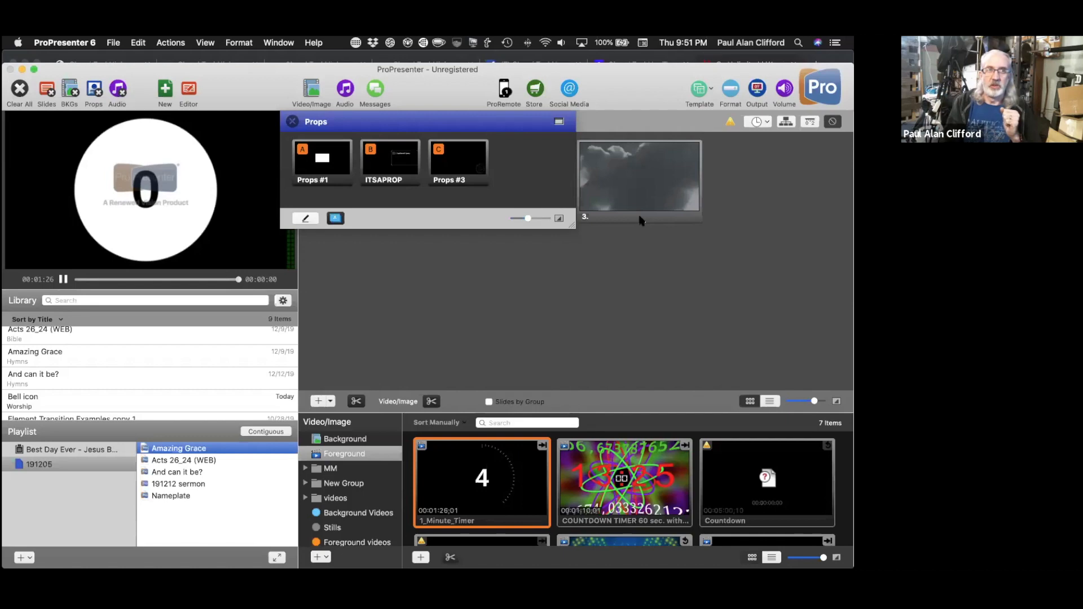
left_click(642, 220)
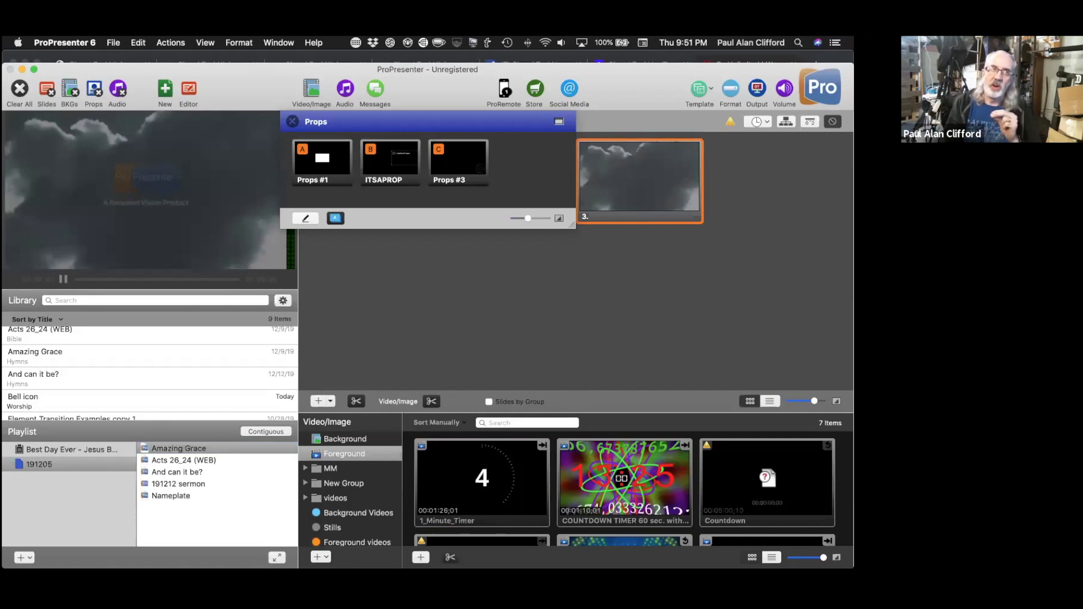
Show Props #1, ITSAPROP and Props #3 together on the output over the cloud background
left_click(338, 169)
left_click(410, 178)
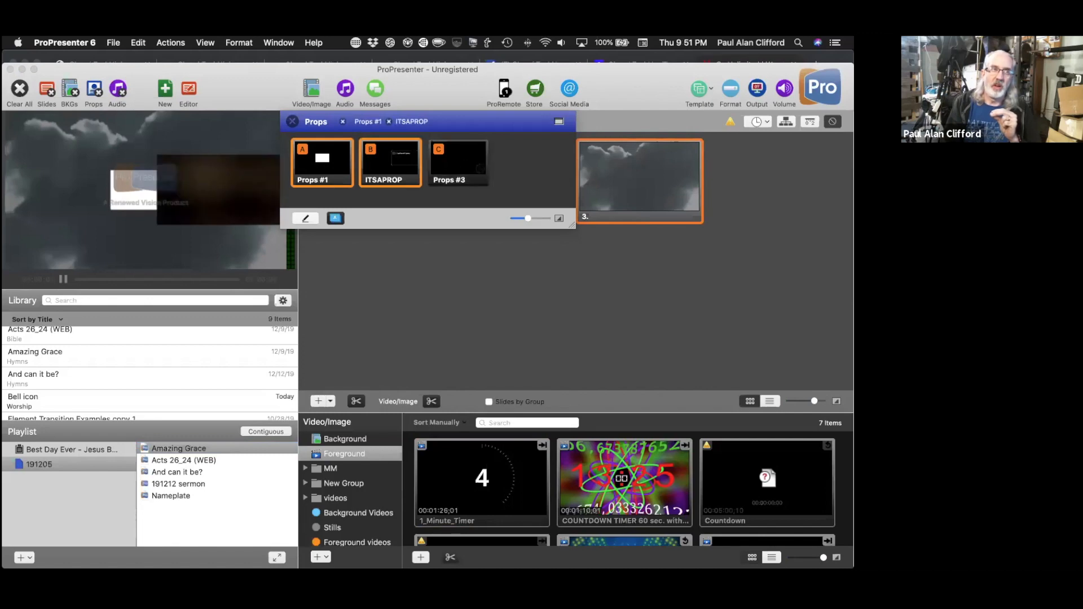
left_click(458, 167)
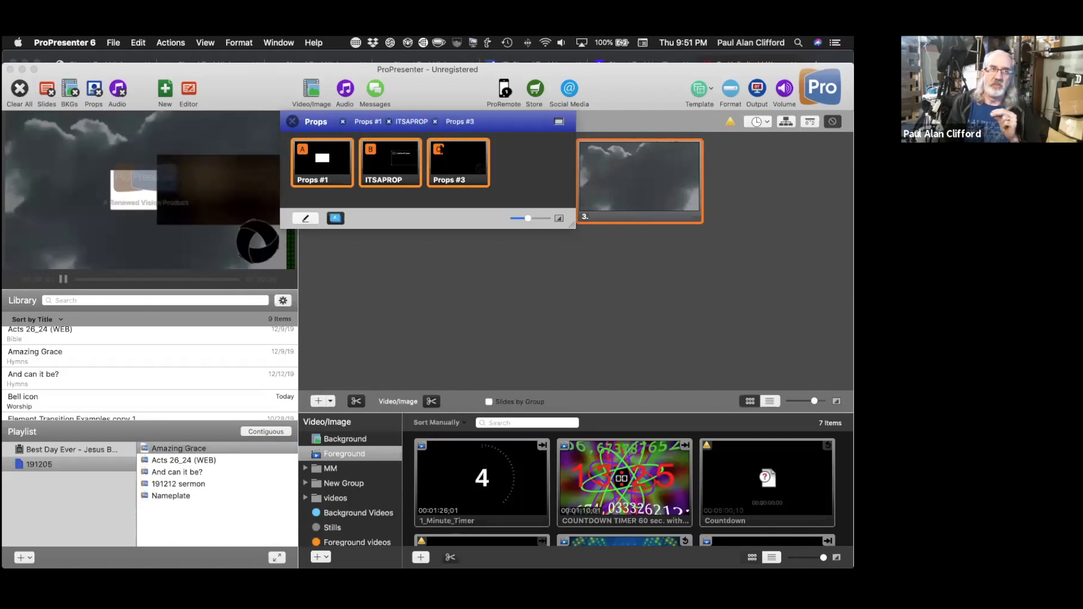
Clear ITSAPROP and Props #1 individually from the output, and show ITSAPROP and Props #1 again over Props #3
left_click(390, 122)
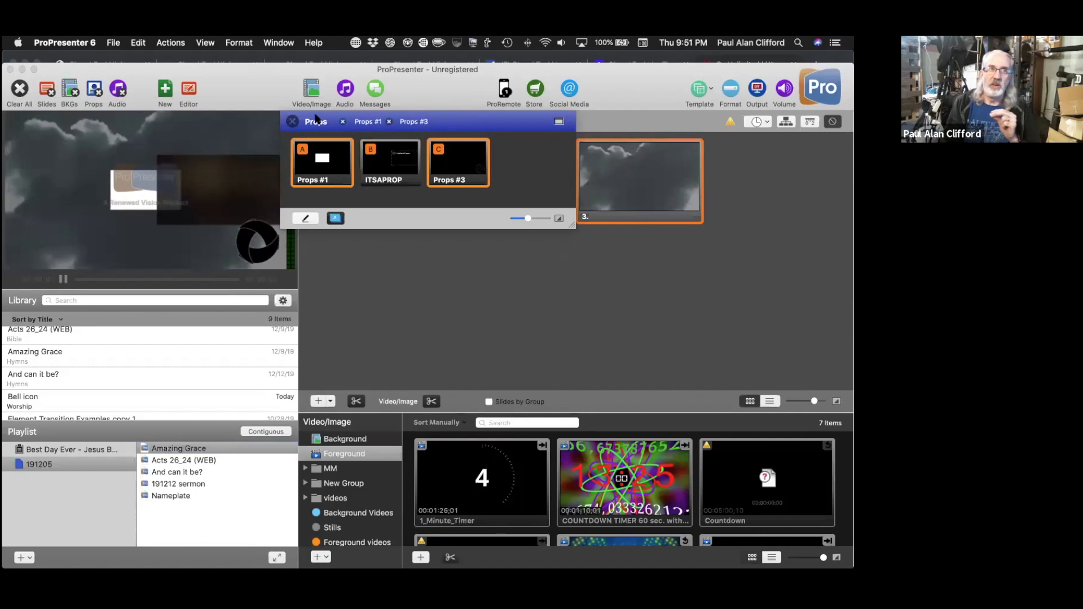
left_click(390, 122)
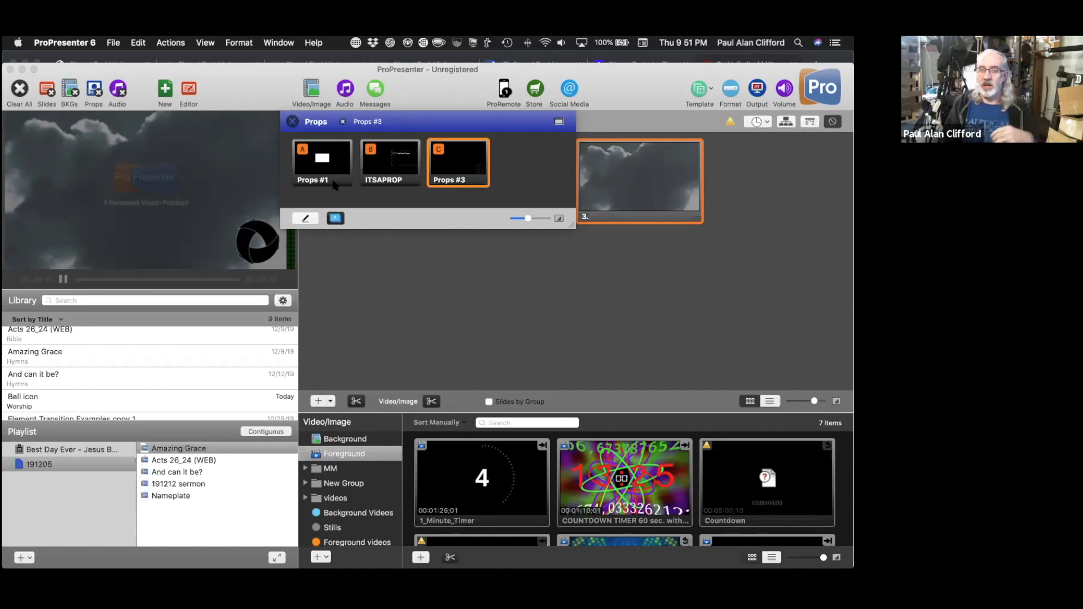
left_click(404, 185)
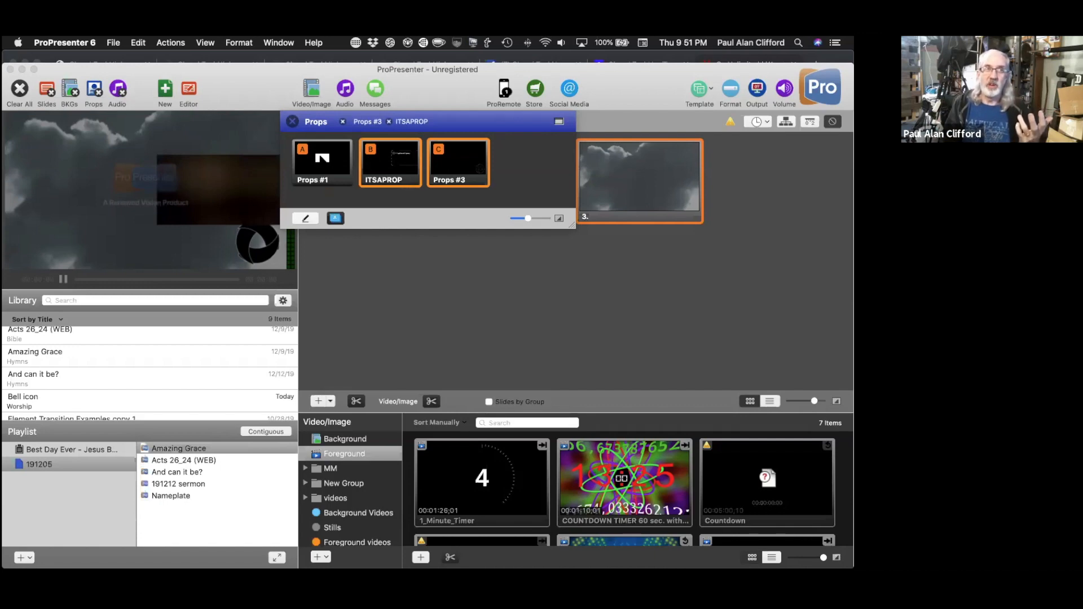
key("a")
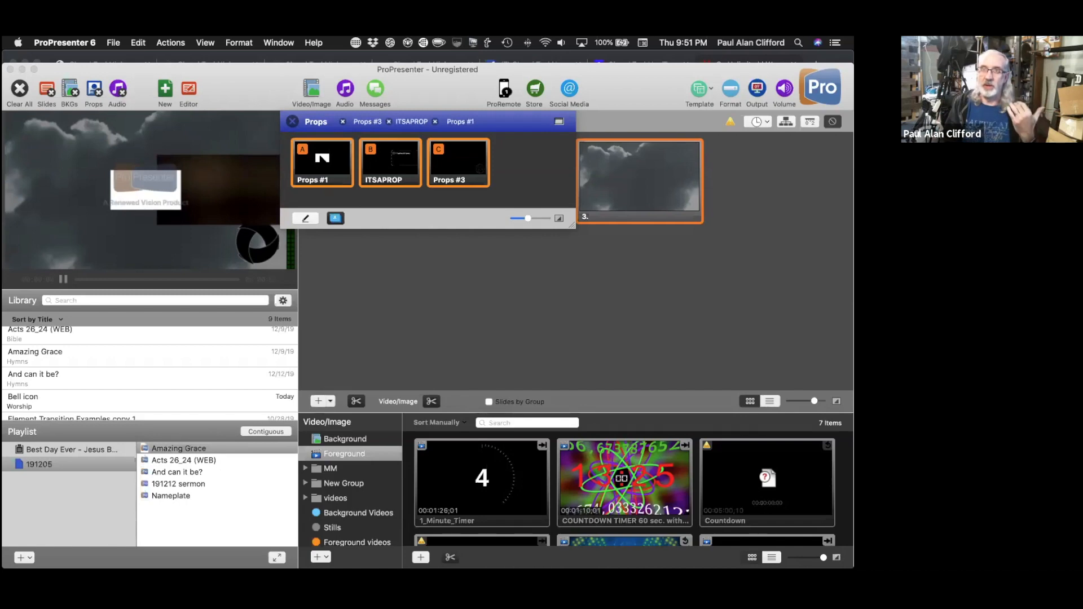
Close and reopen the Props window while the props stay live, and clear all props from the output
left_click(293, 122)
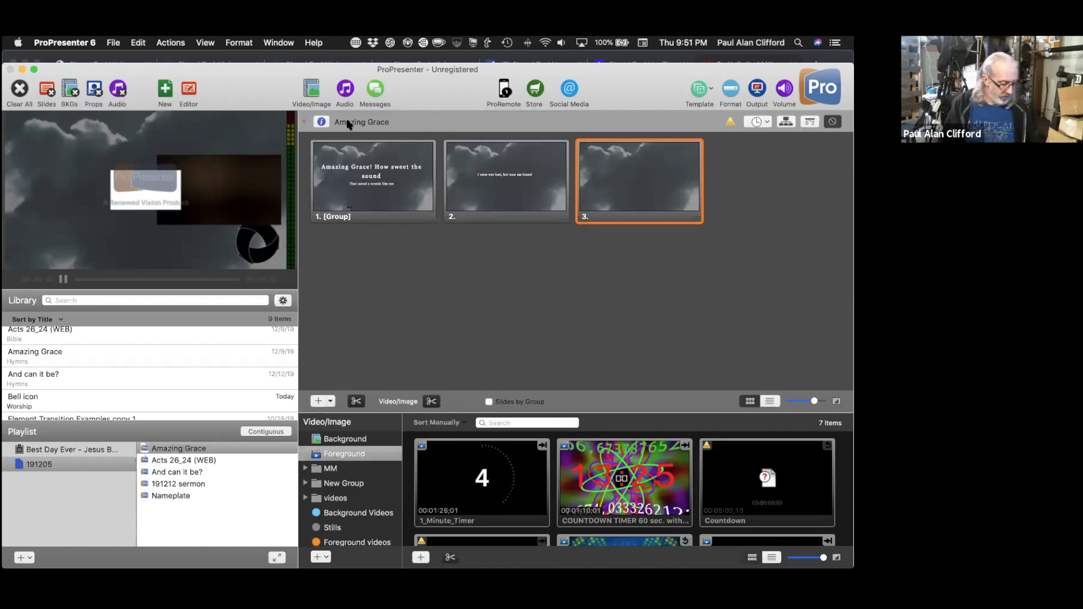
key("ctrl+p")
left_click(293, 122)
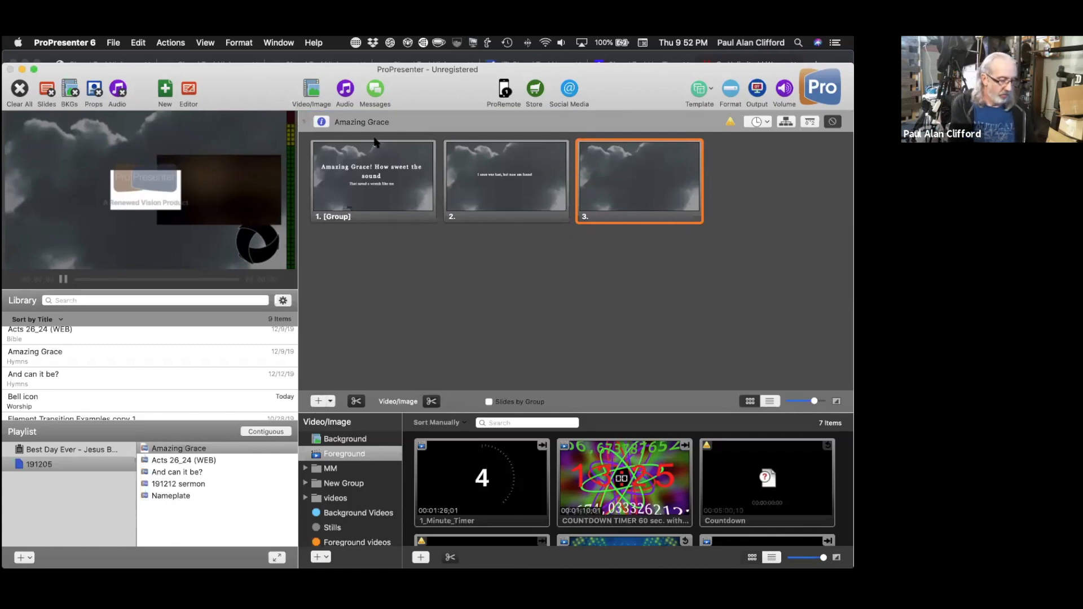
key("ctrl+p")
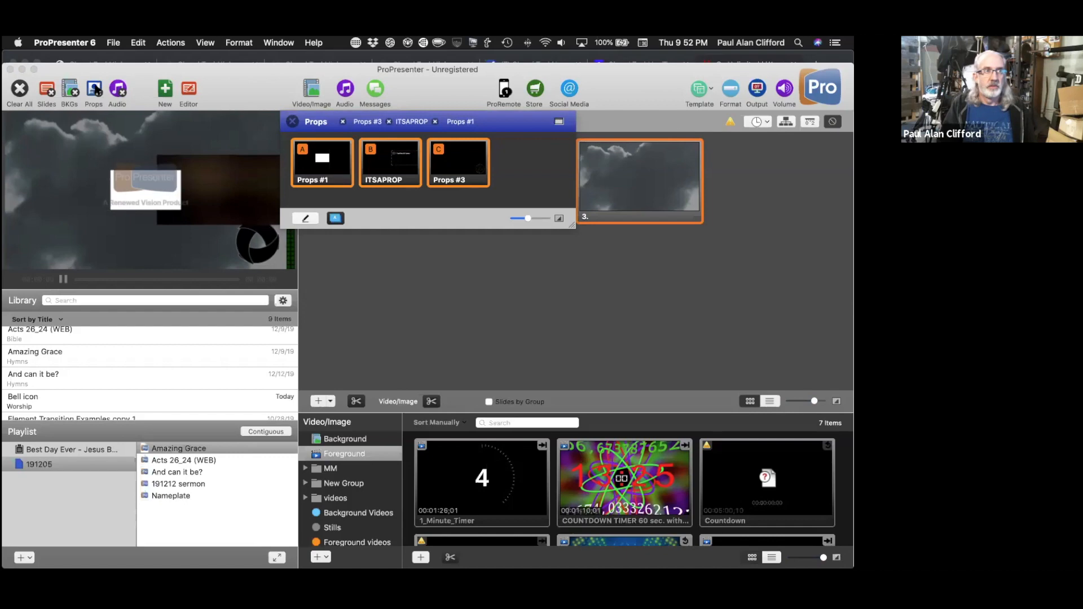
left_click(95, 90)
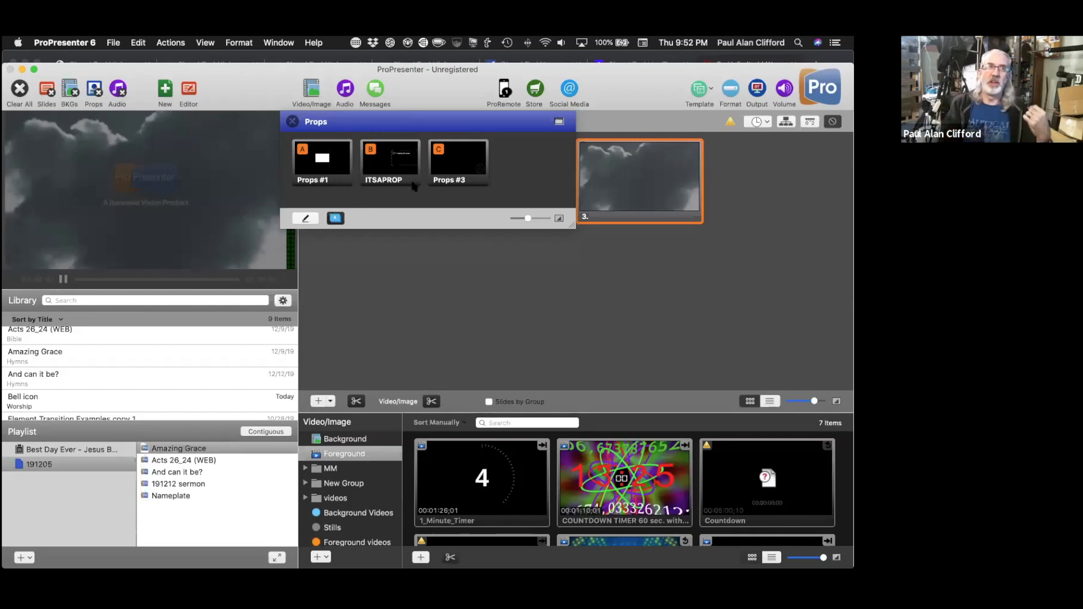
Show Props #3 on the output and add Props #1 and ITSAPROP on top using their assigned letters
left_click(444, 180)
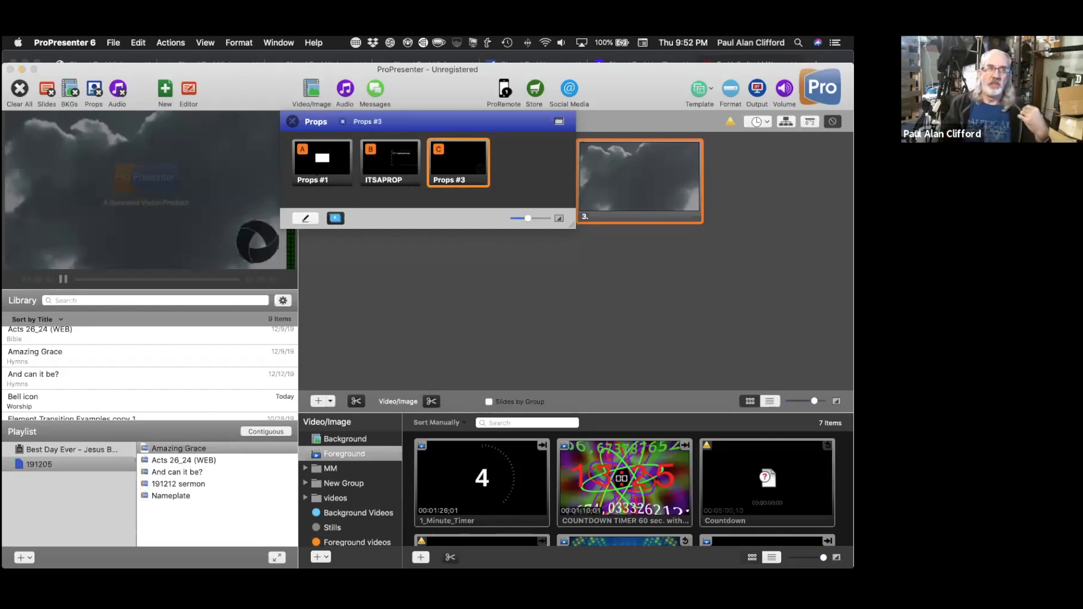
key("a")
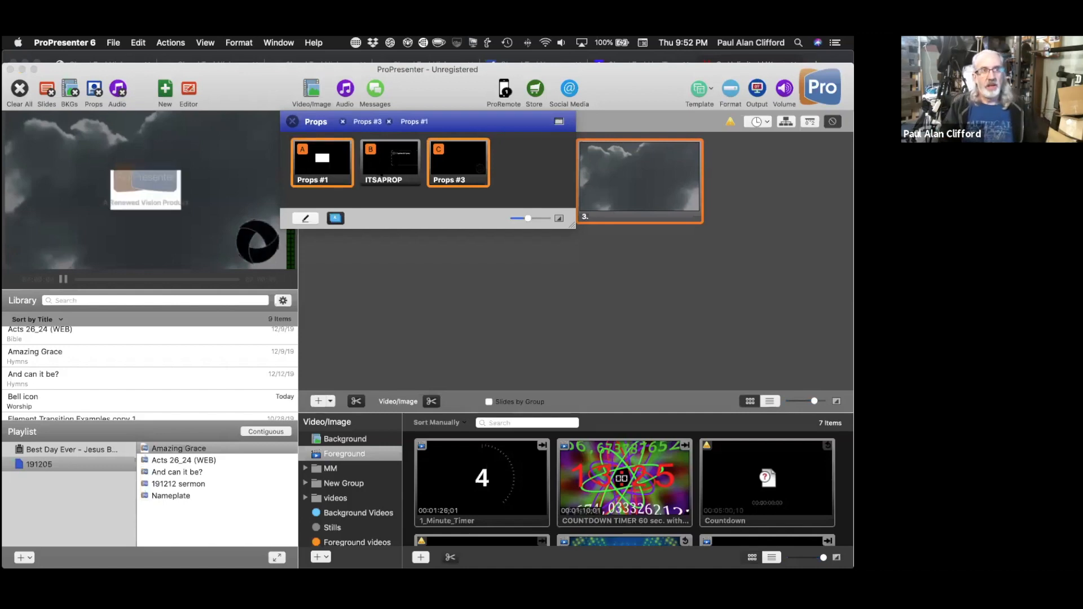
key("b")
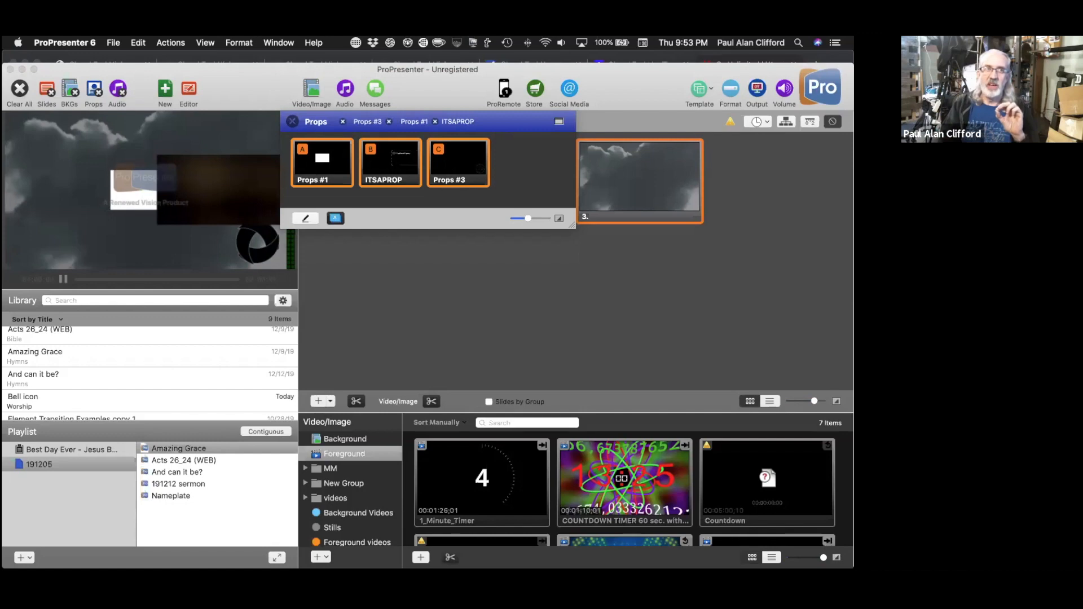
Trigger ITSAPROP again, go back one slide in Amazing Grace, and clear all props from the output
key("b")
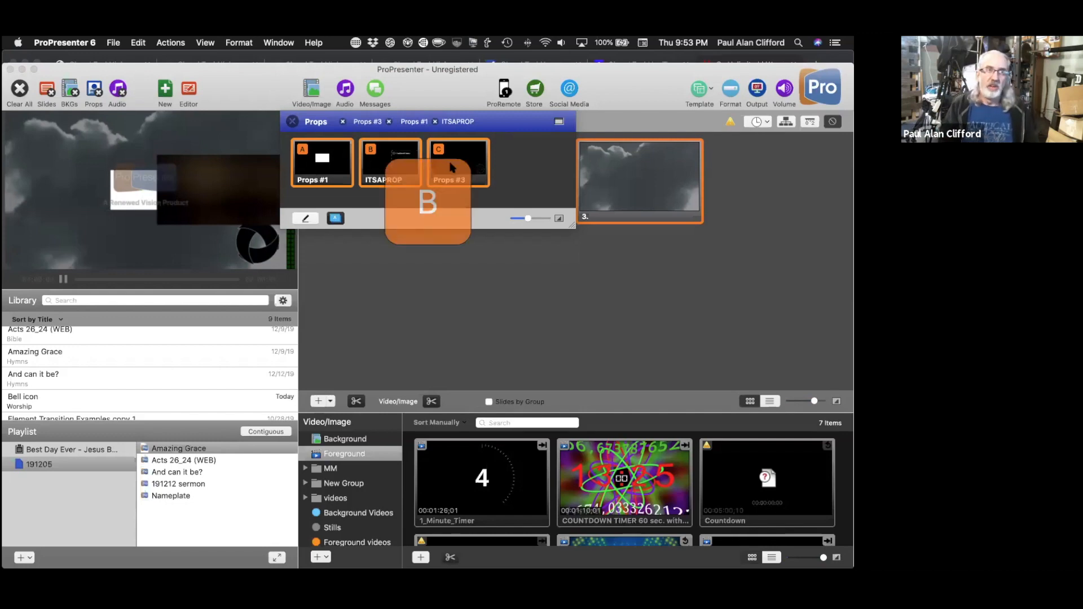
key("Left")
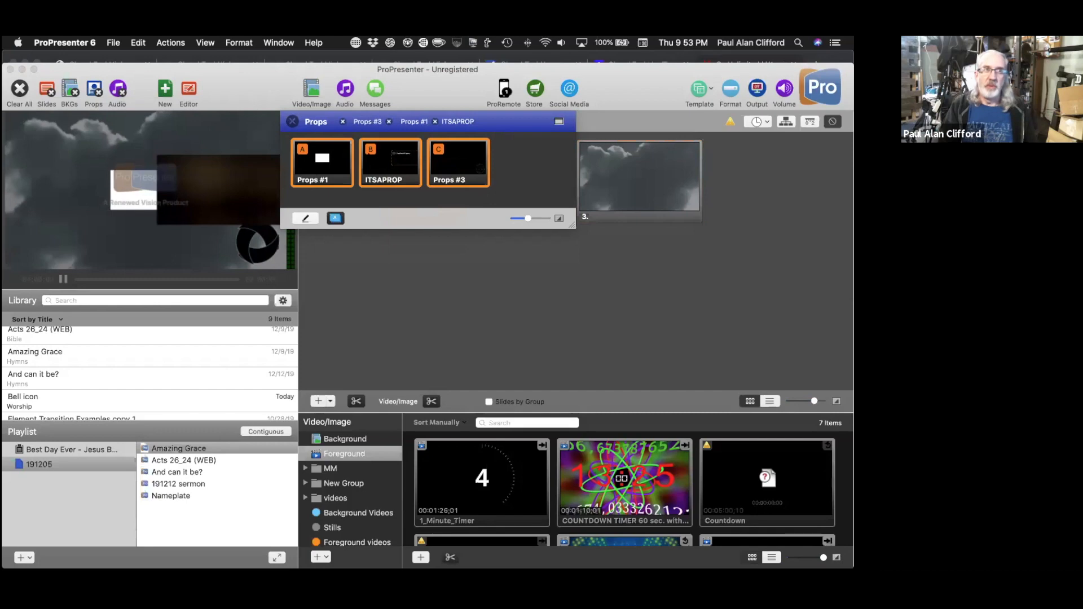
left_click(93, 90)
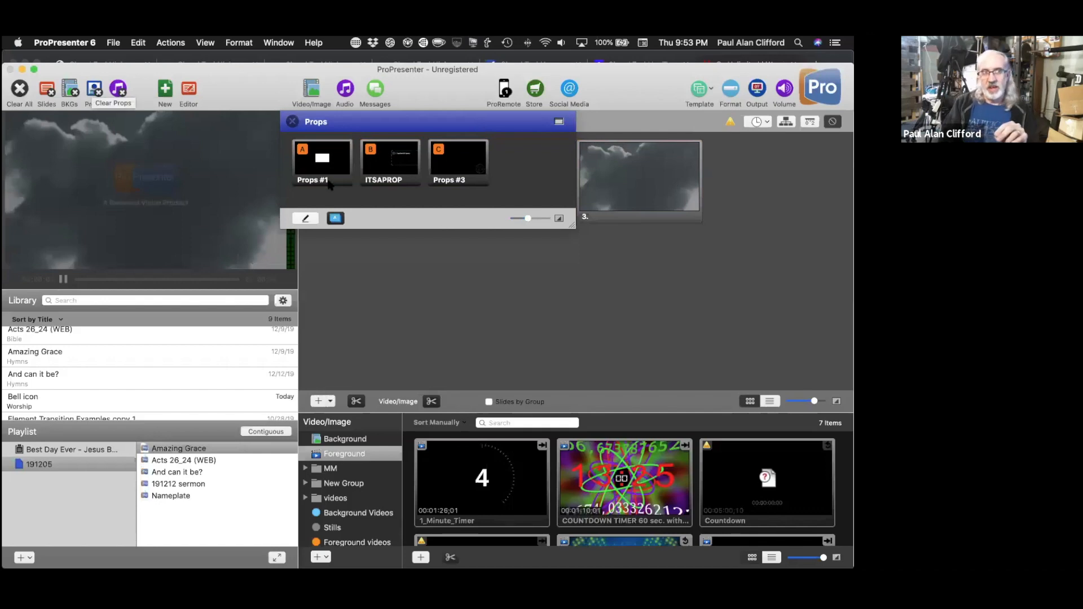
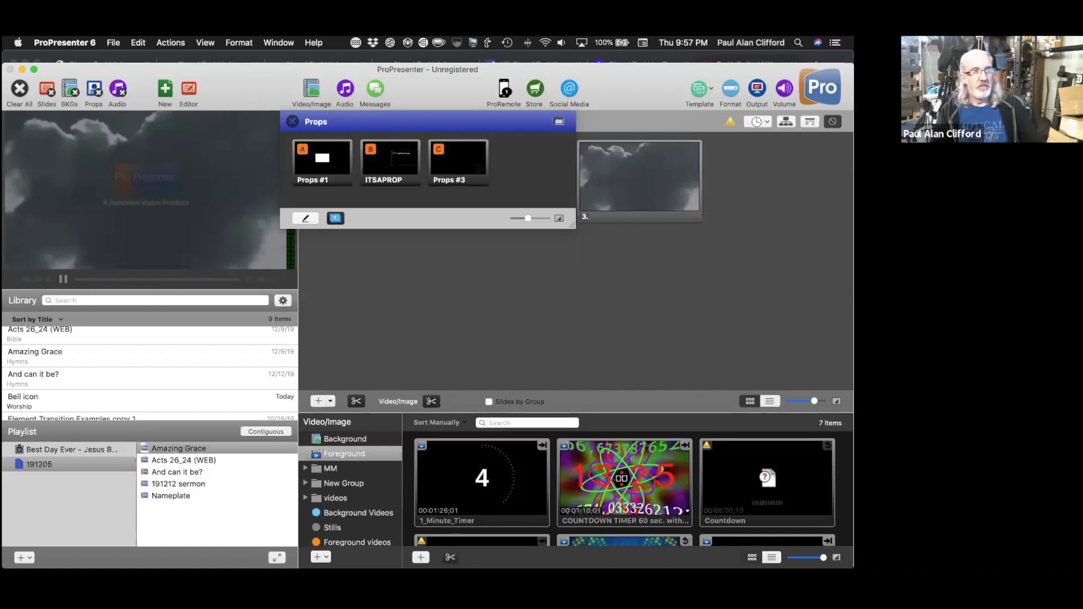
Switch to Chrome and view the curricula of the ProPresenter 6 Hacks, Tips, & Tricks, Troubleshooting and Live-streaming courses
key("super+Tab")
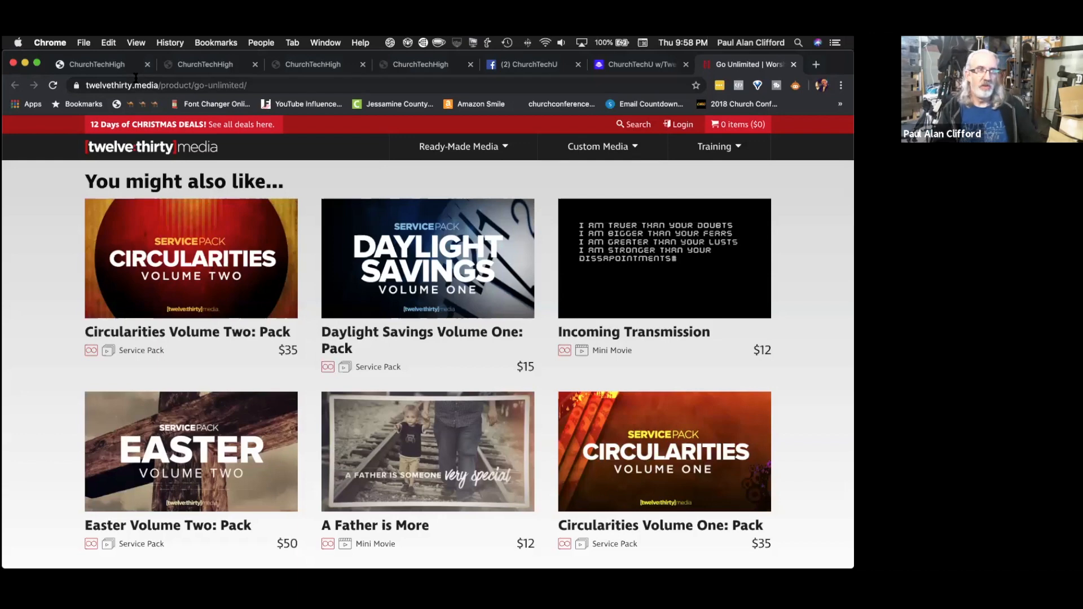
key("super+2")
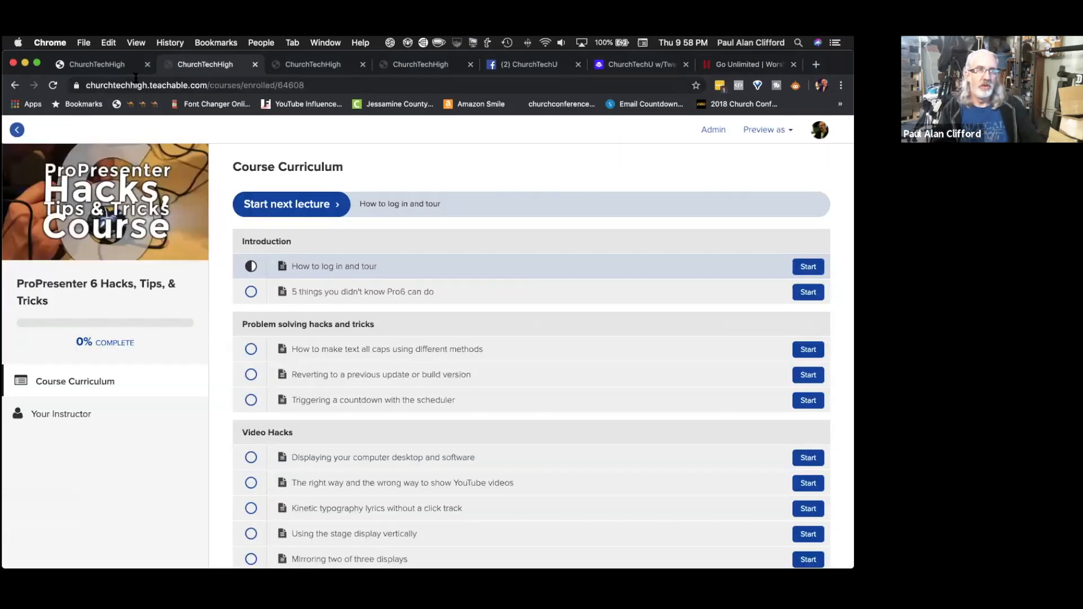
key("super+3")
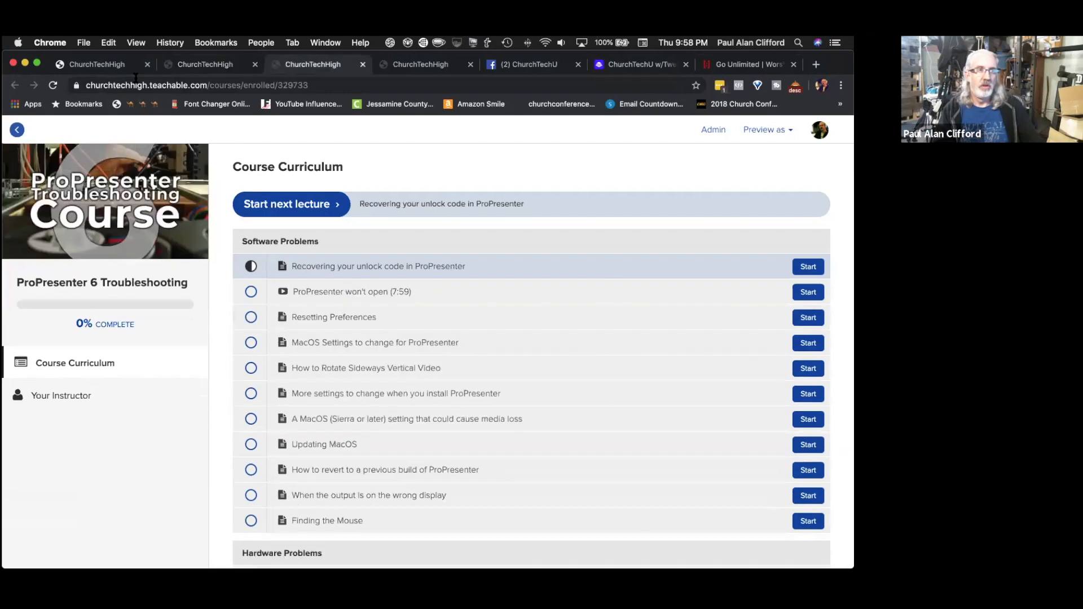
key("super+4")
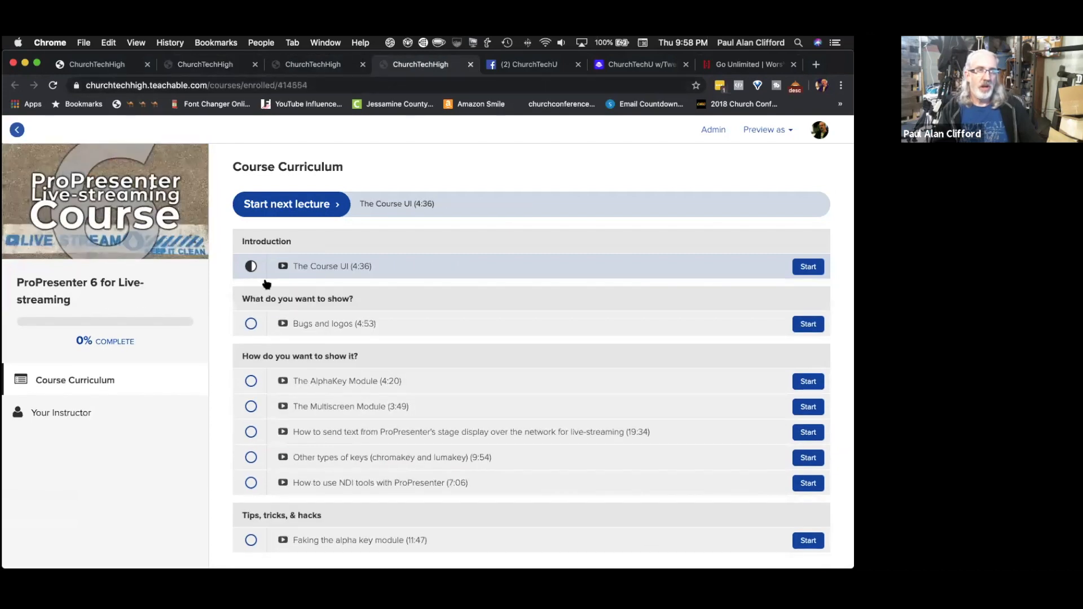
key("super+3")
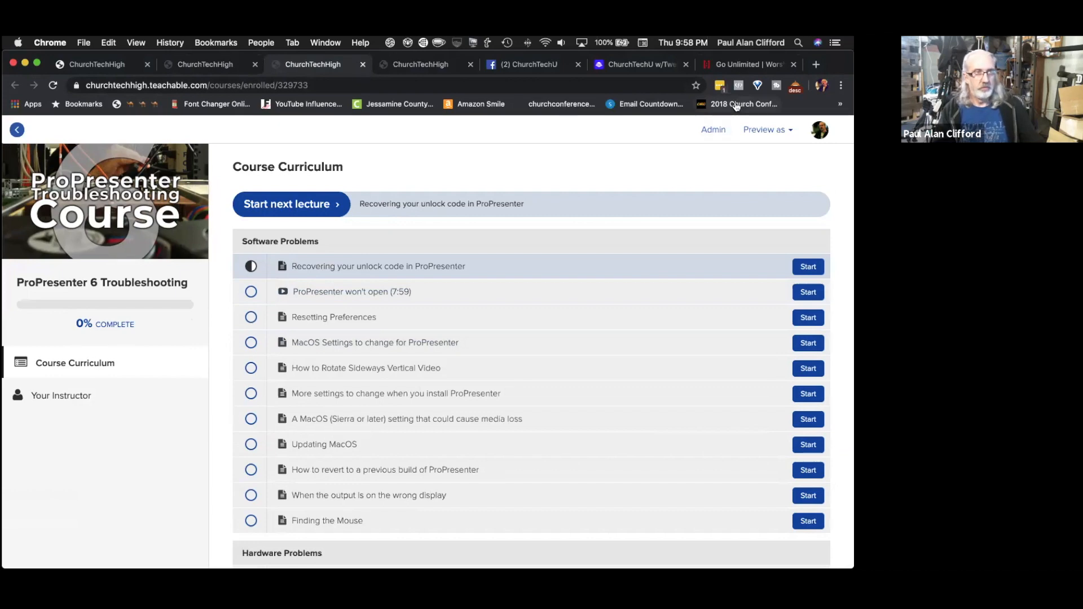
Switch to ProPresenter 6, open its general preferences and move the window so the support file locations are in view
key("super+Tab")
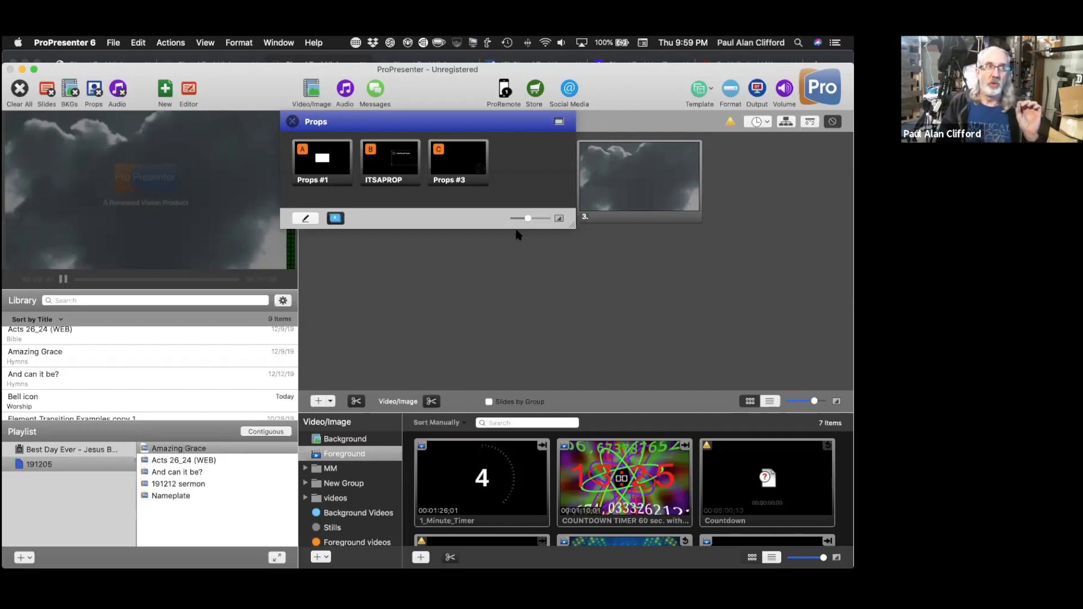
left_click(83, 45)
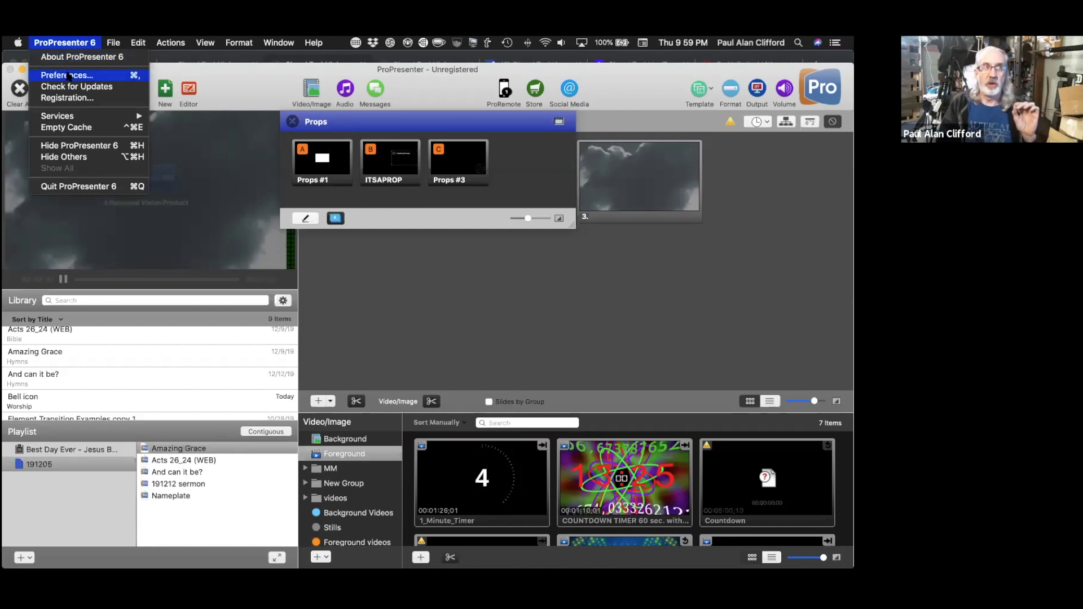
left_click(68, 75)
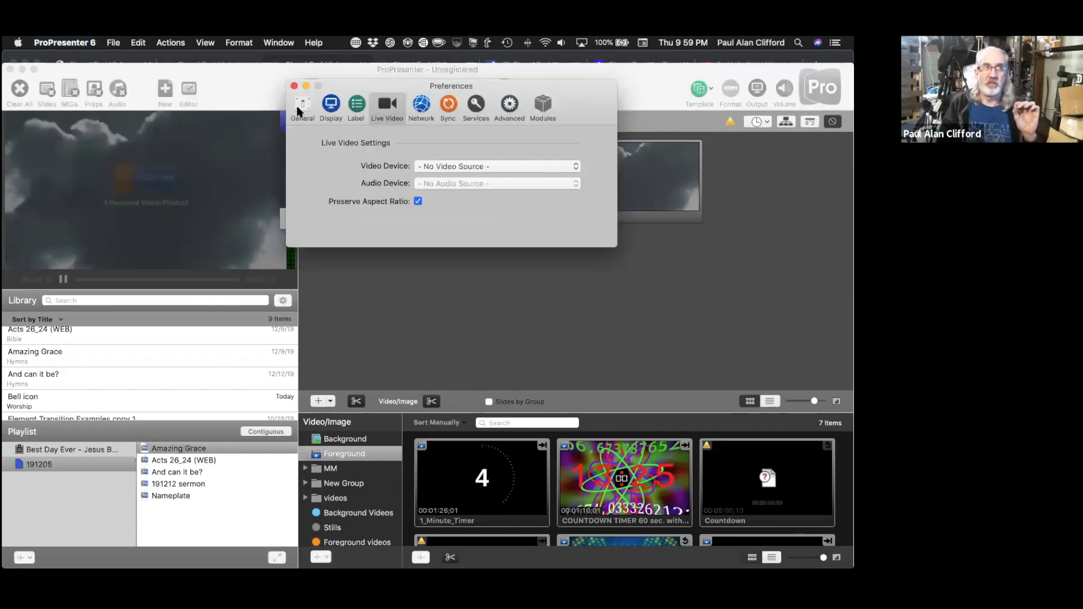
left_click(302, 107)
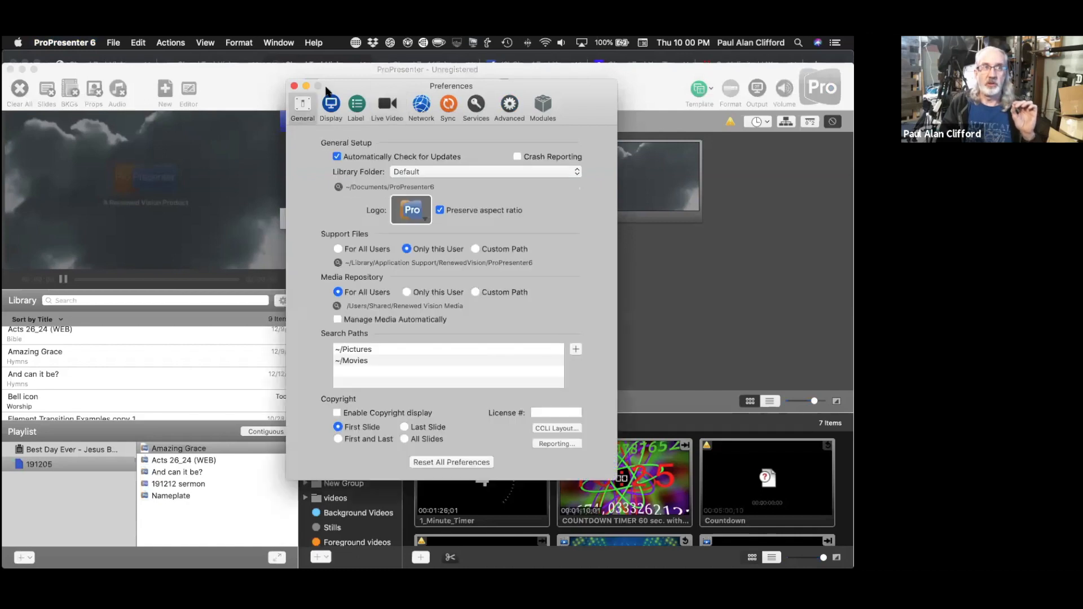
left_click_drag(327, 90, 233, 145)
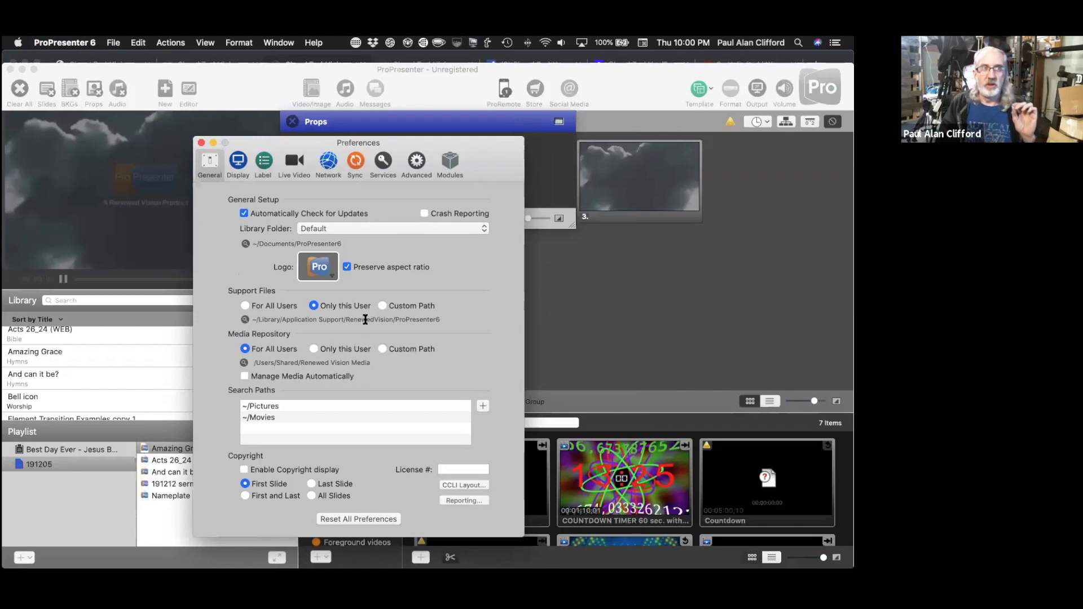
Reveal the support files location in Finder, open the ProPresenter6 folder and look through its files
left_click(244, 320)
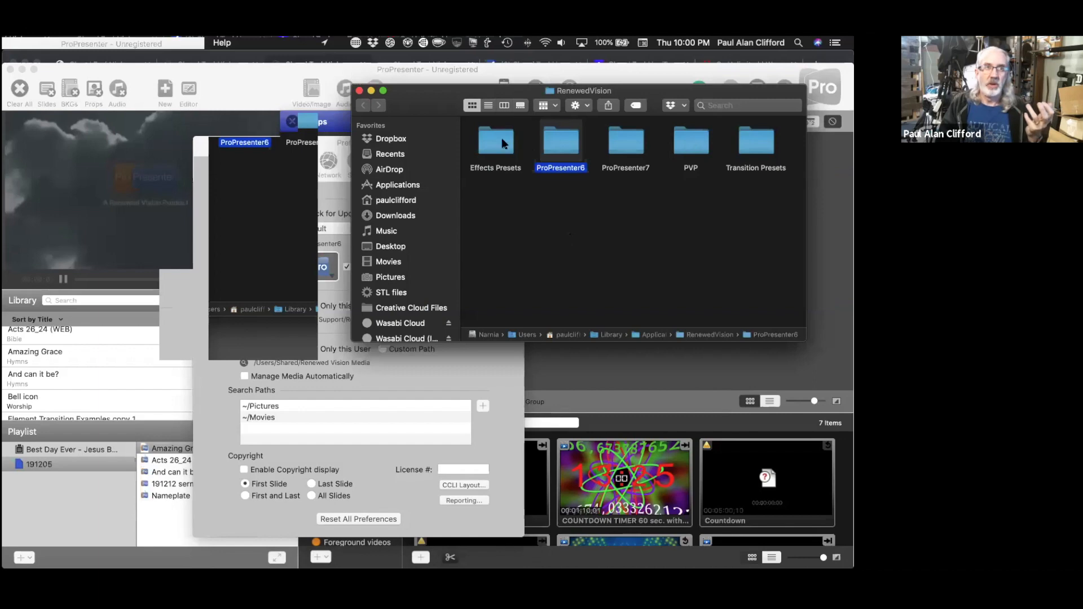
double_click(559, 155)
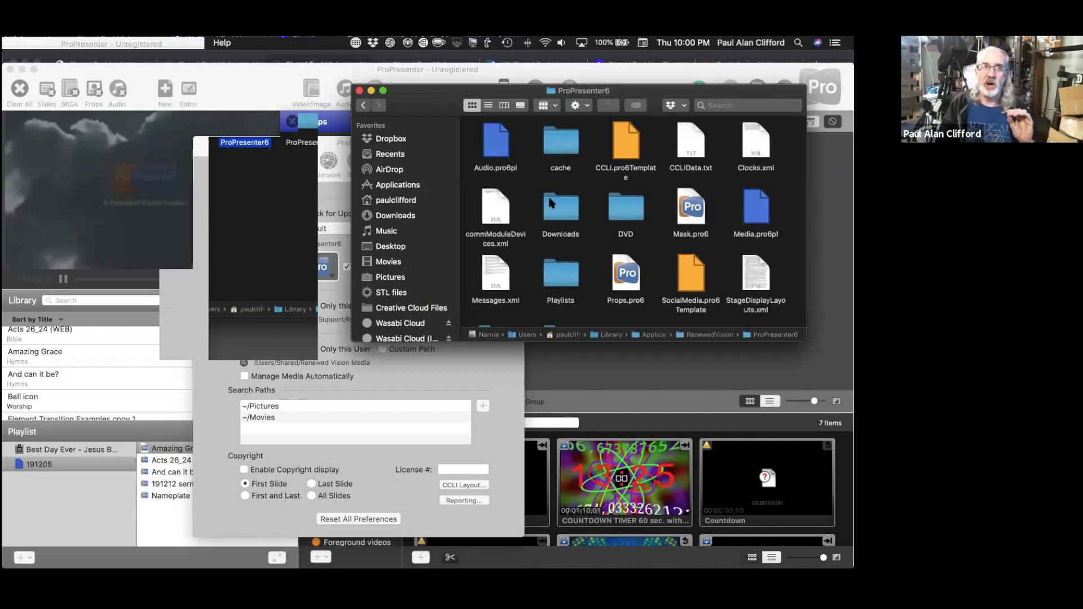
scroll(551, 204, "down", 1)
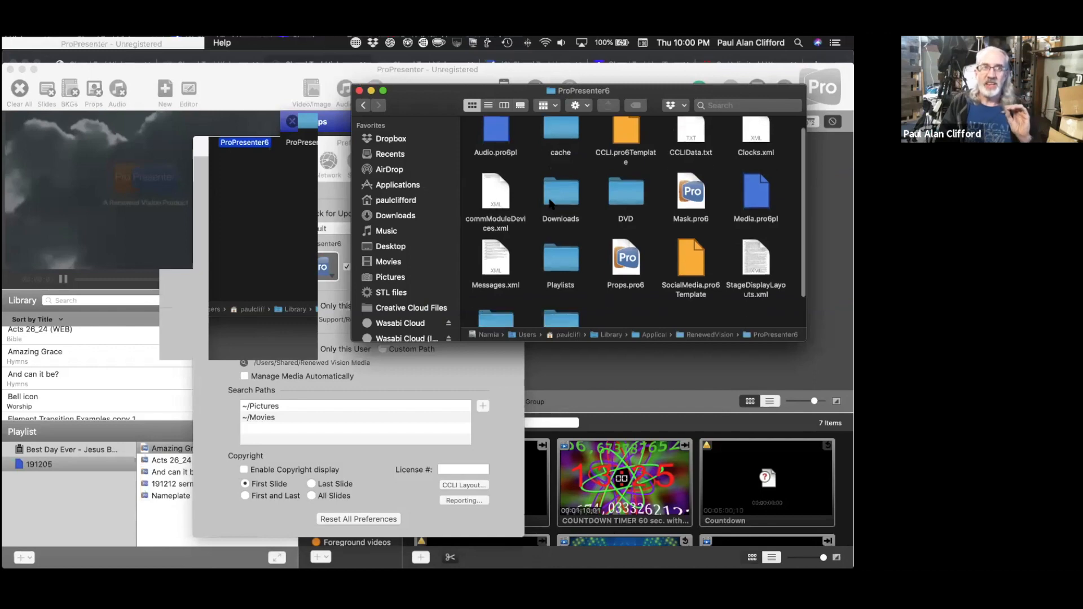
scroll(552, 204, "down", 3)
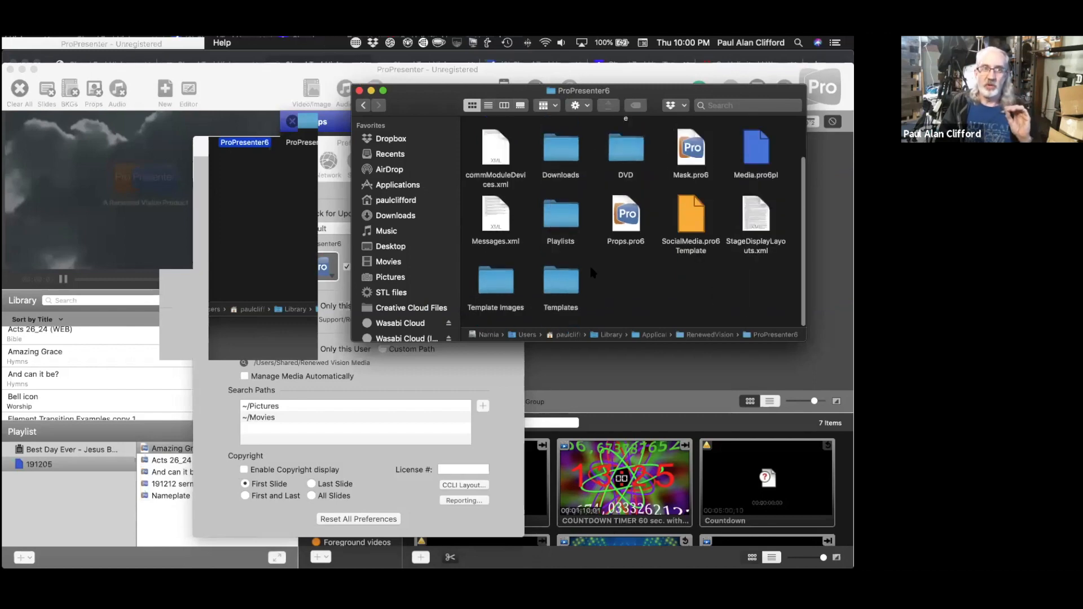
scroll(589, 263, "up", 1)
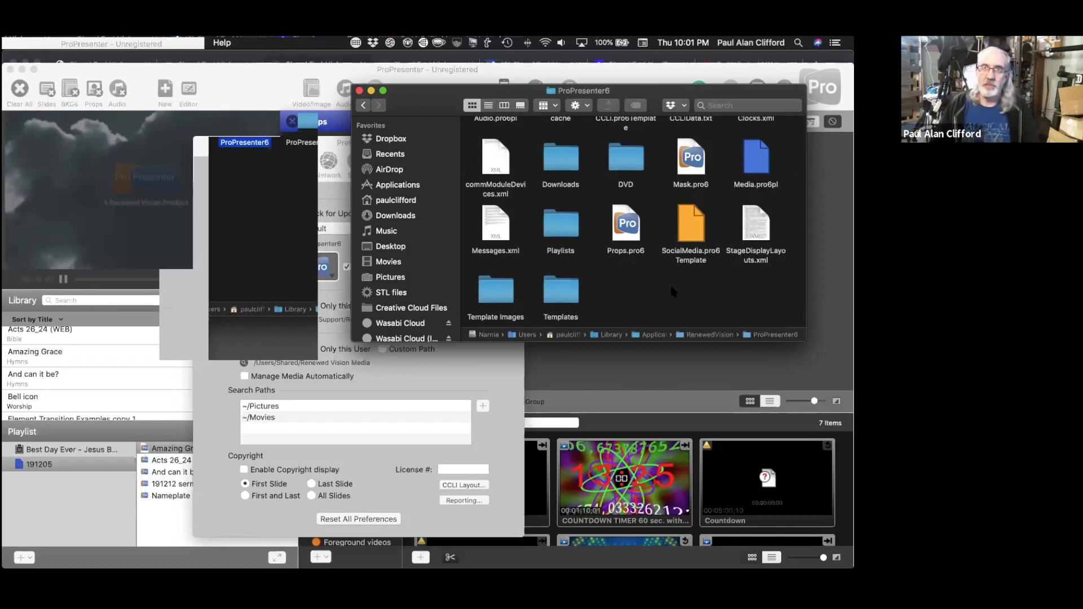
View the Mac's user accounts under Users & Groups in System Preferences, and return to ProPresenter's preferences
left_click(18, 43)
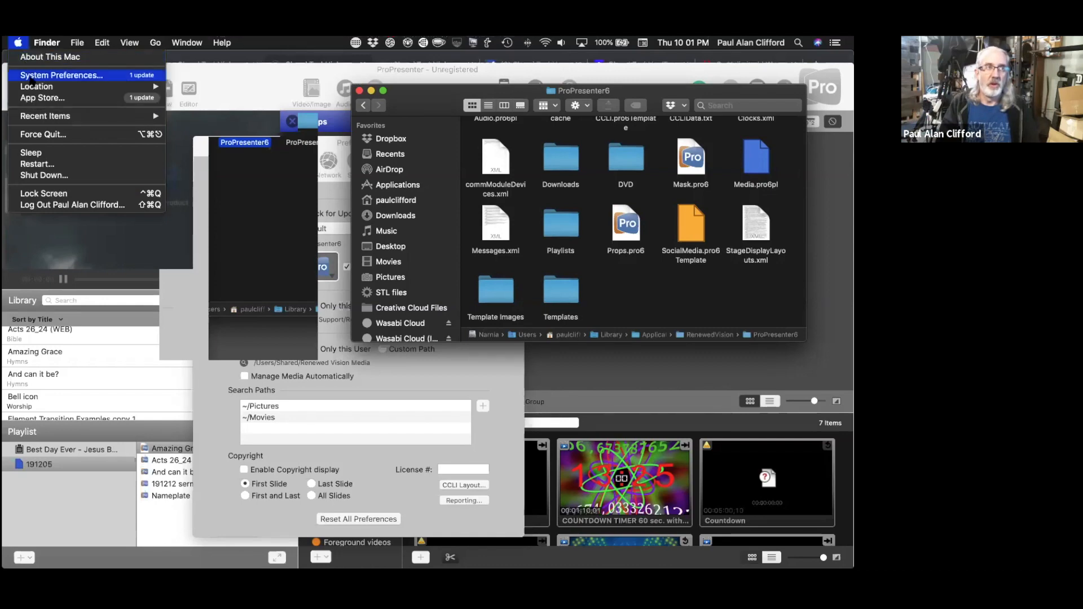
left_click(32, 81)
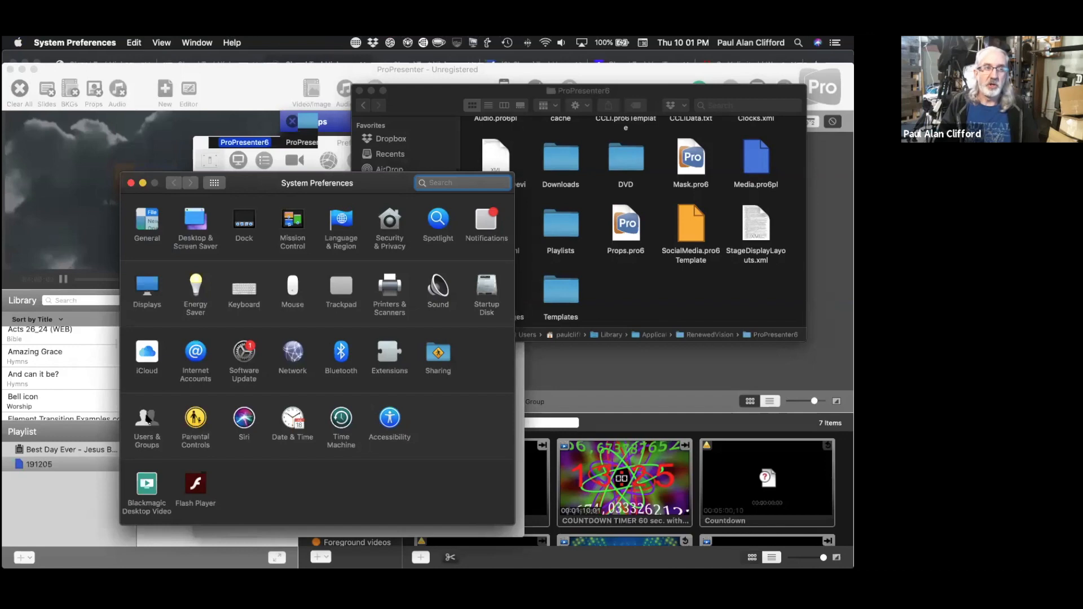
left_click(147, 419)
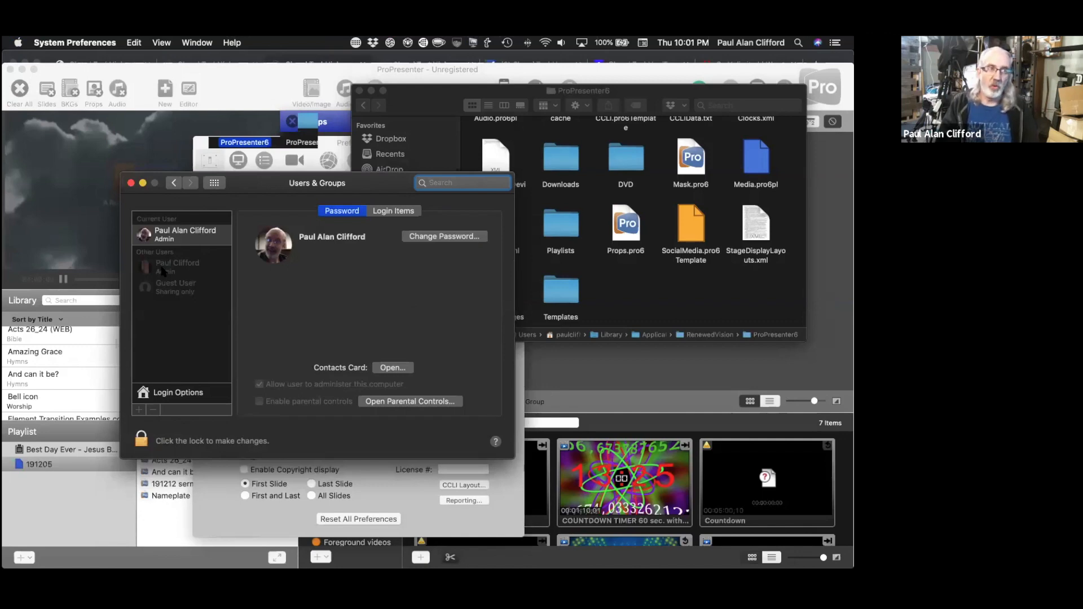
left_click(131, 182)
left_click(233, 264)
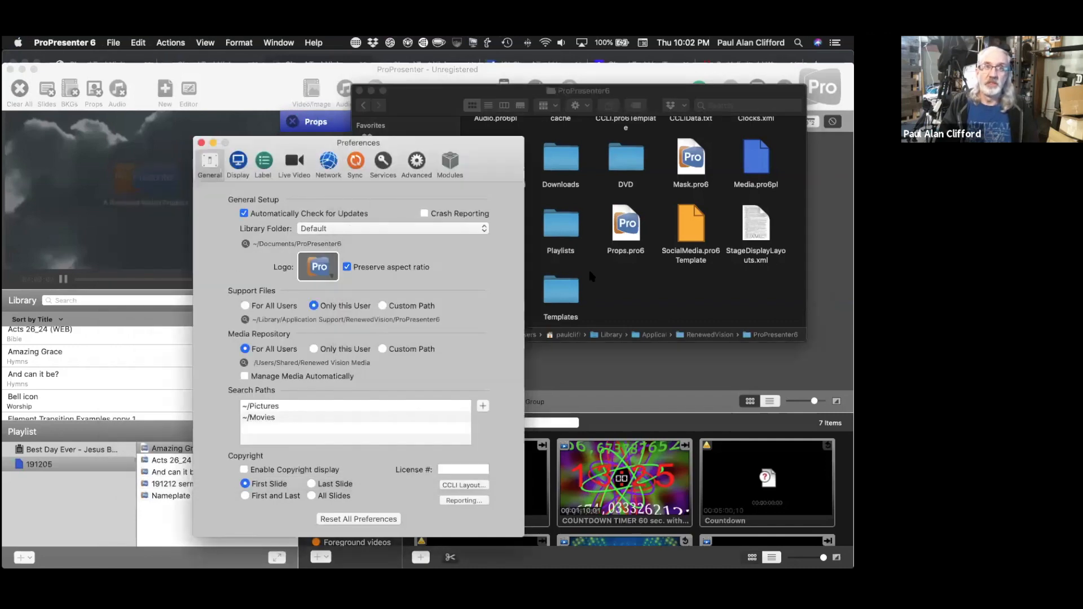
Review the files in the ProPresenter6 support folder again, and close the Finder windows and ProPresenter's preferences
left_click(591, 277)
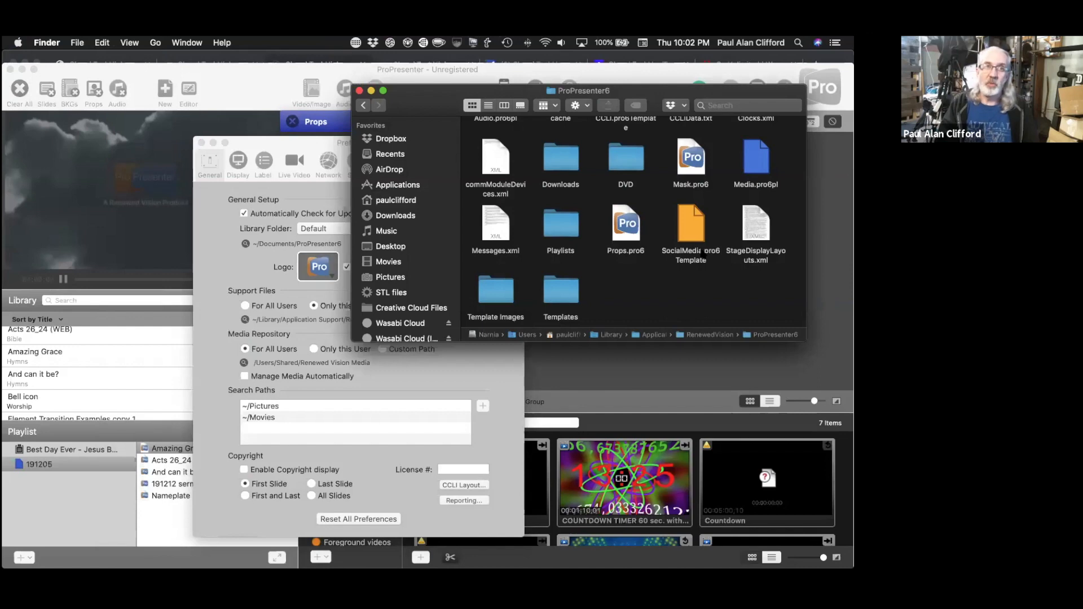
scroll(705, 249, "up", 3)
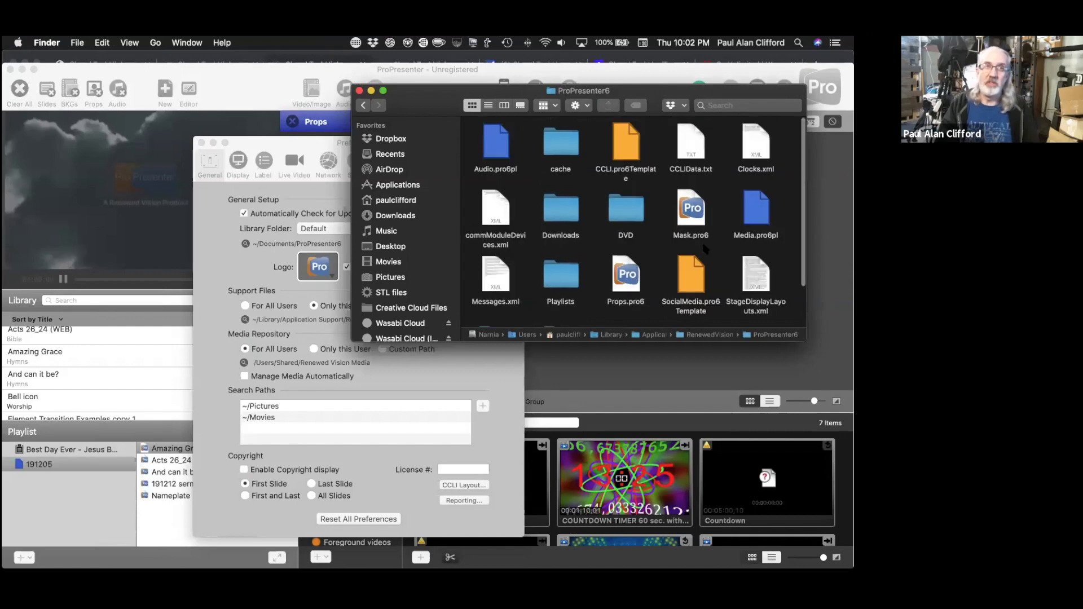
scroll(705, 249, "down", 3)
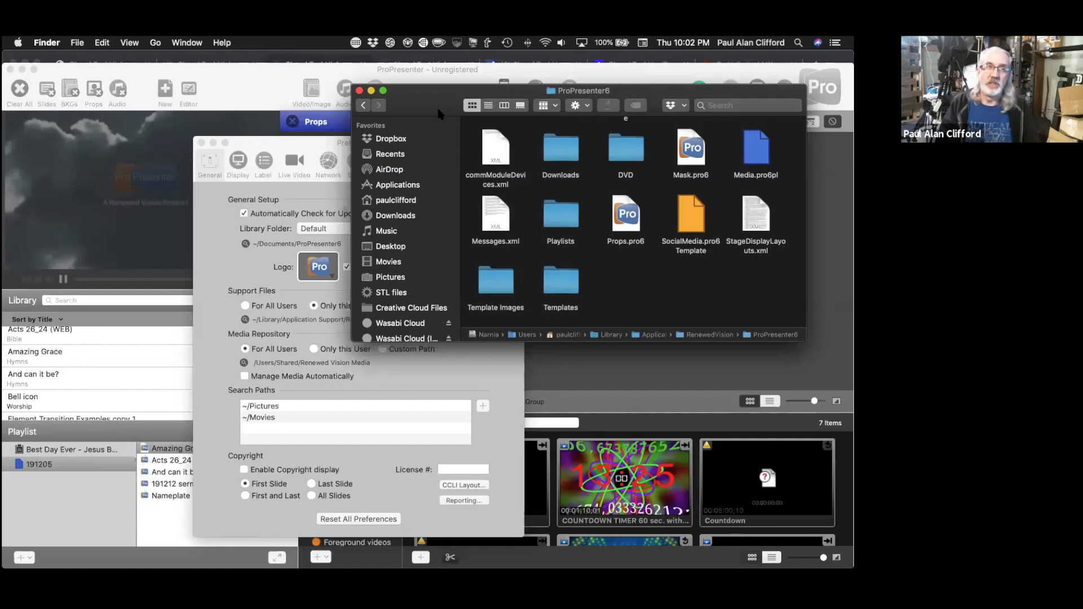
left_click_drag(359, 92, 365, 131)
left_click(365, 131)
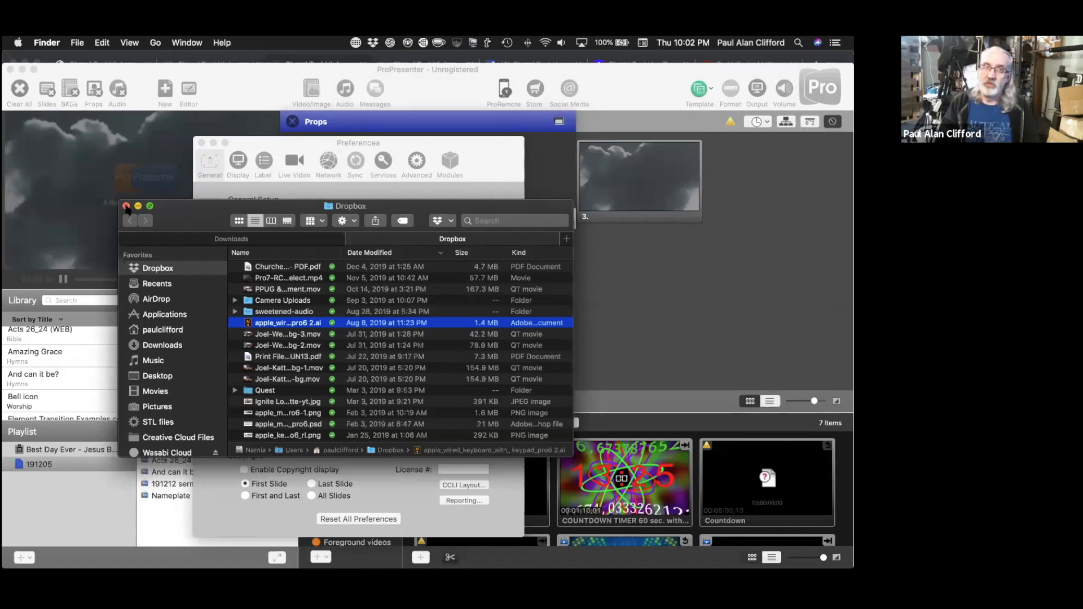
left_click(126, 206)
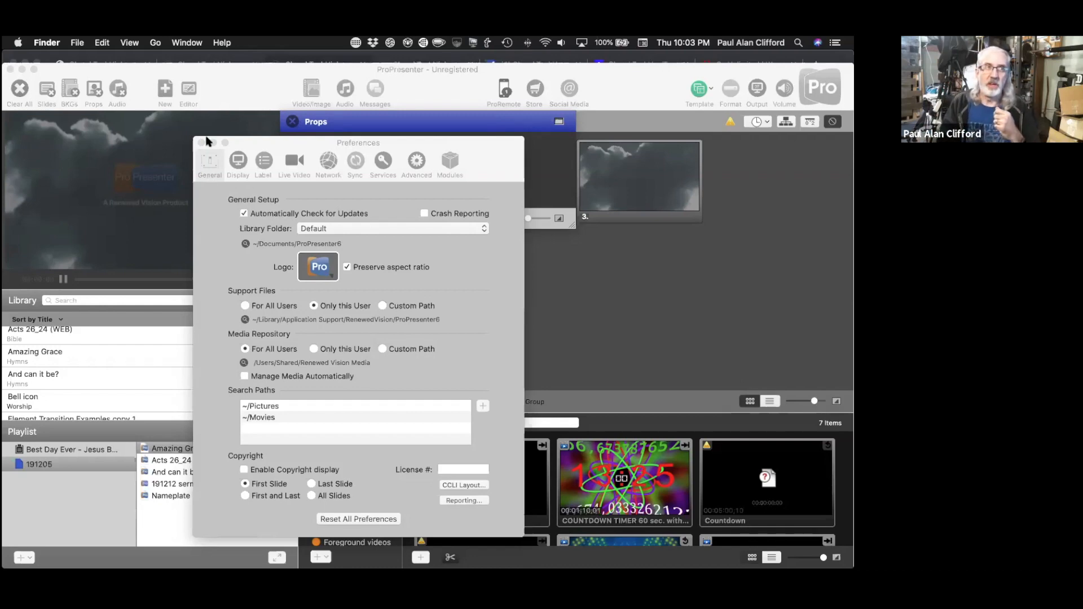
left_click(202, 141)
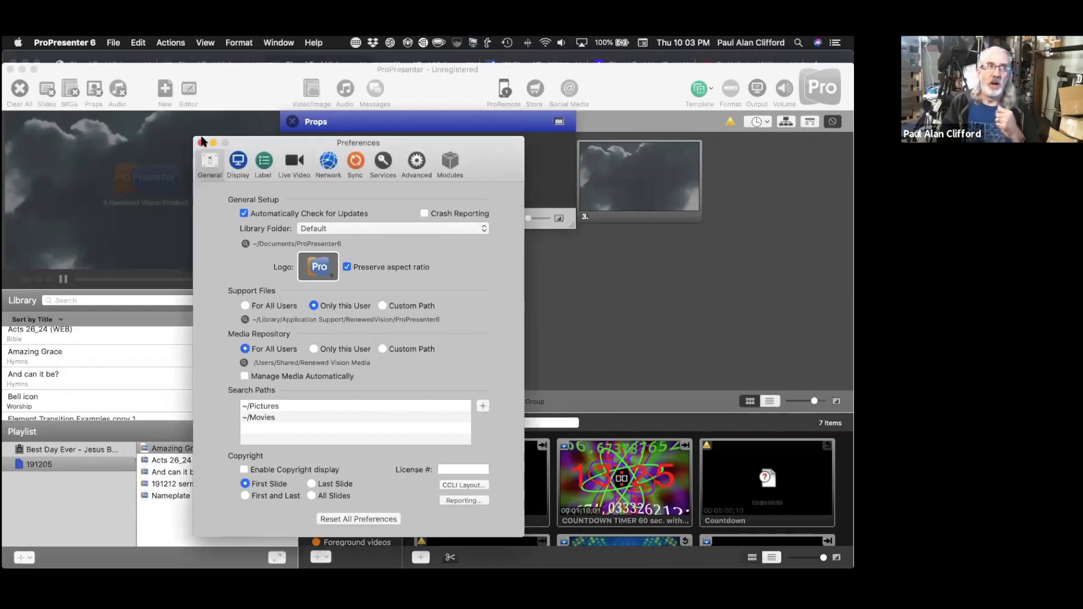
Enable the library option to include SongSelect results in searches, and disable it again
left_click(283, 301)
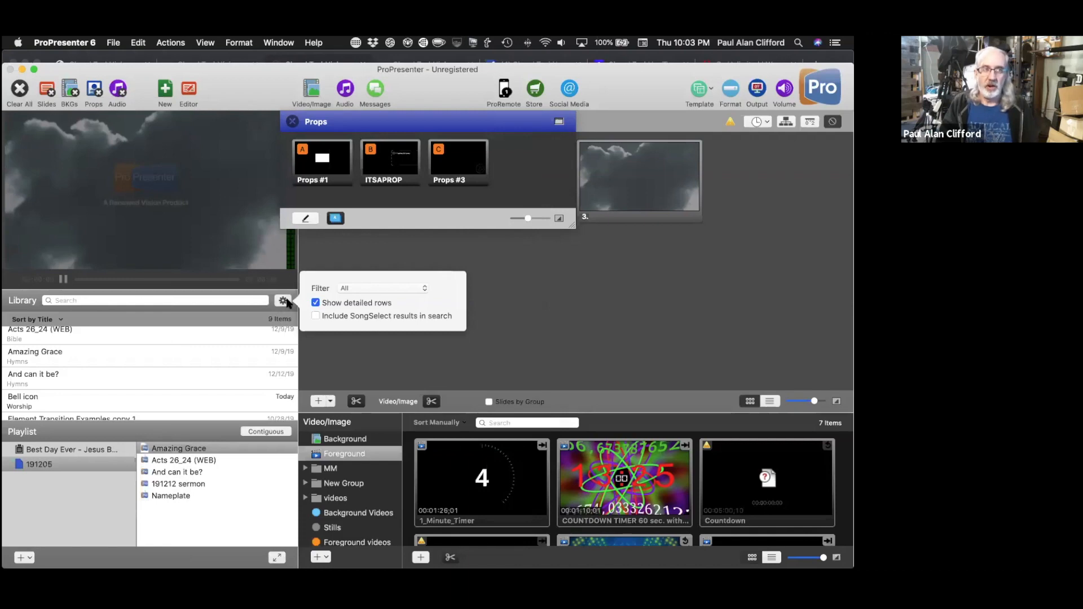
left_click(316, 317)
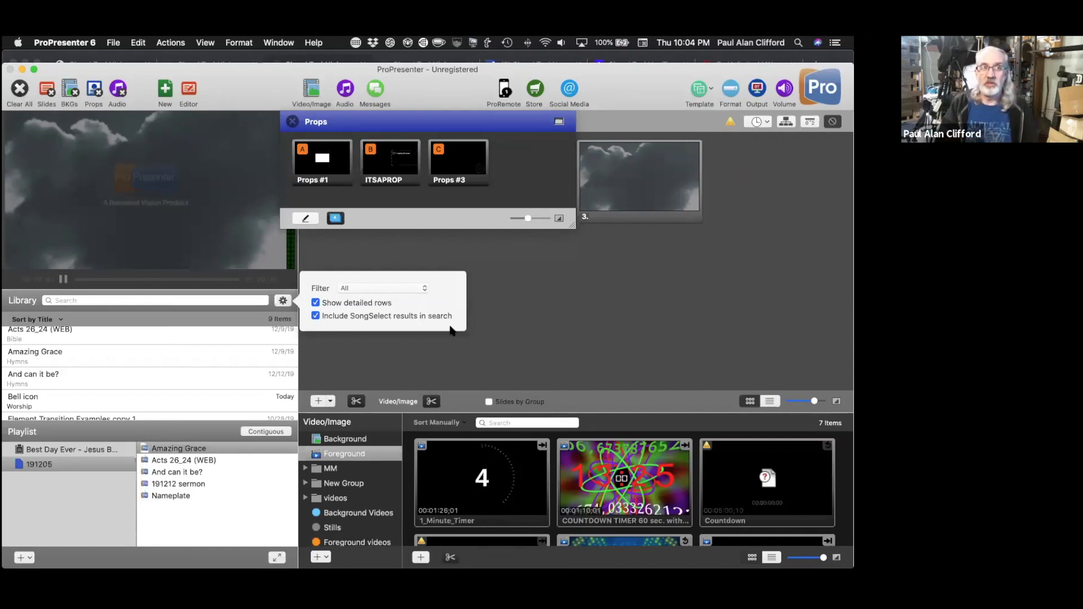
left_click(316, 317)
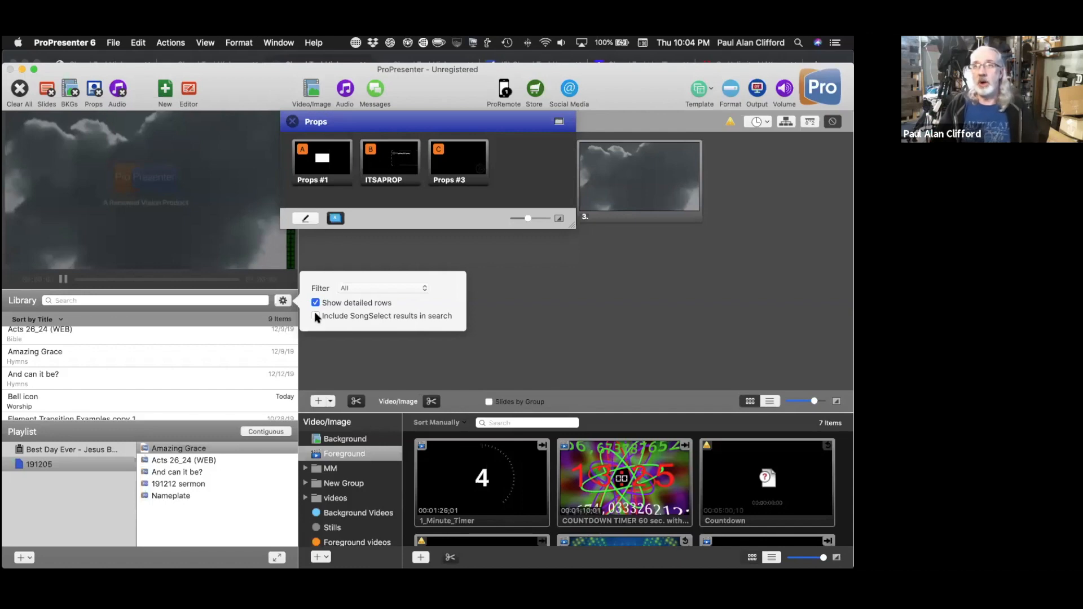
Search the library for "amazing grace"
left_click(142, 301)
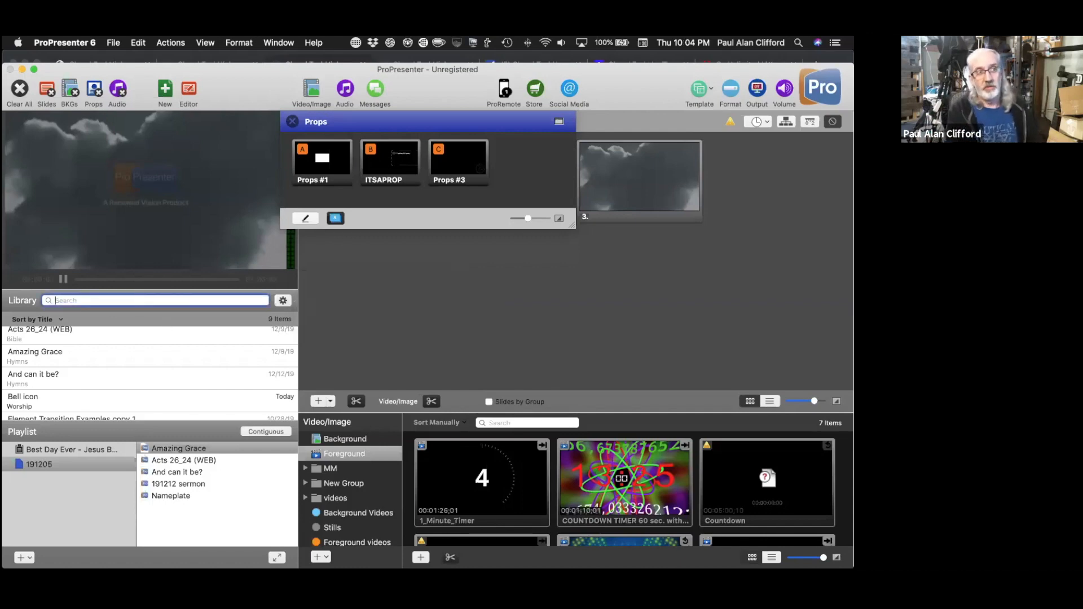
type("j")
key("BackSpace")
type("a")
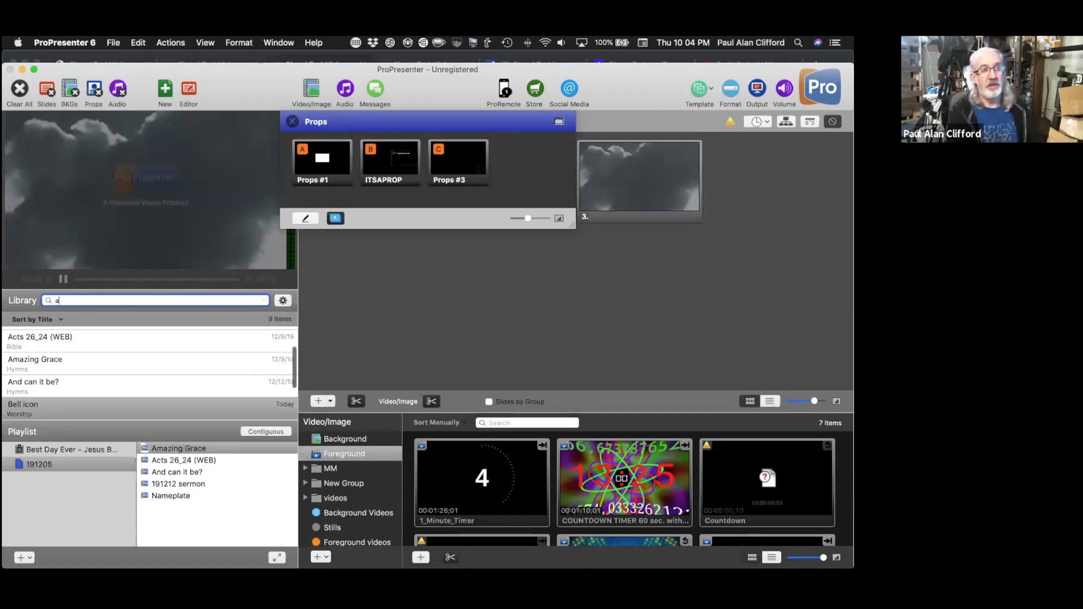
type("mazing ")
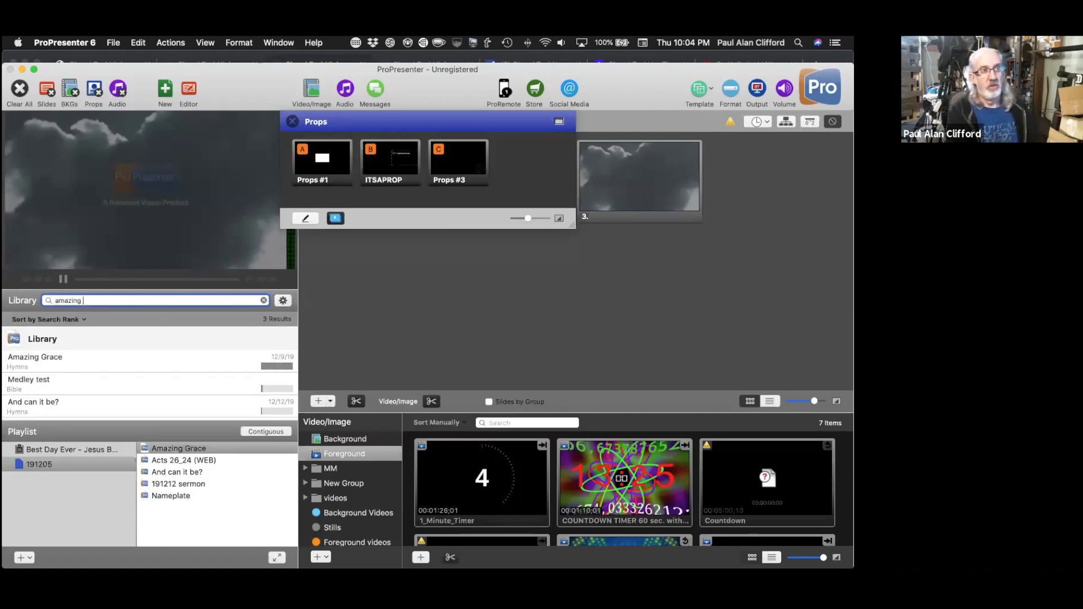
type("z")
key("BackSpace")
type("gr")
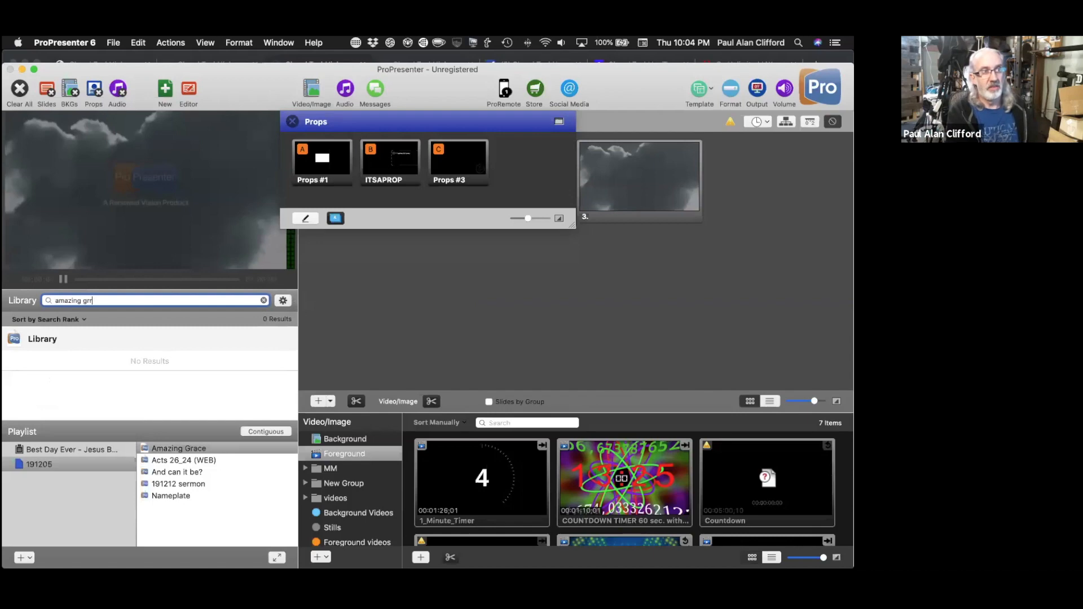
type("ace")
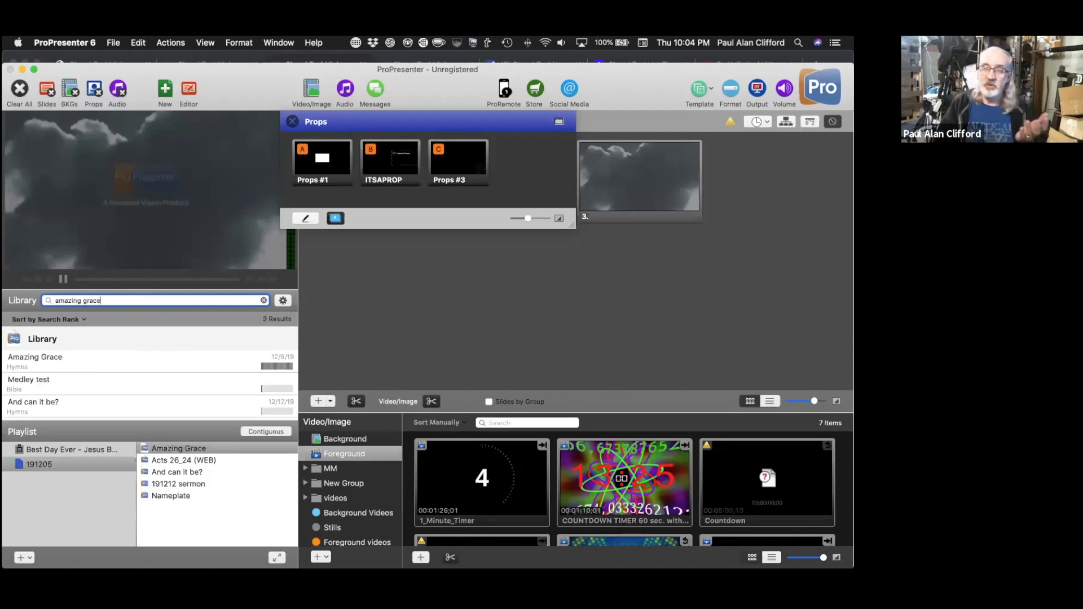
View the library's SongSelect search option again, and clear the library search
left_click(283, 300)
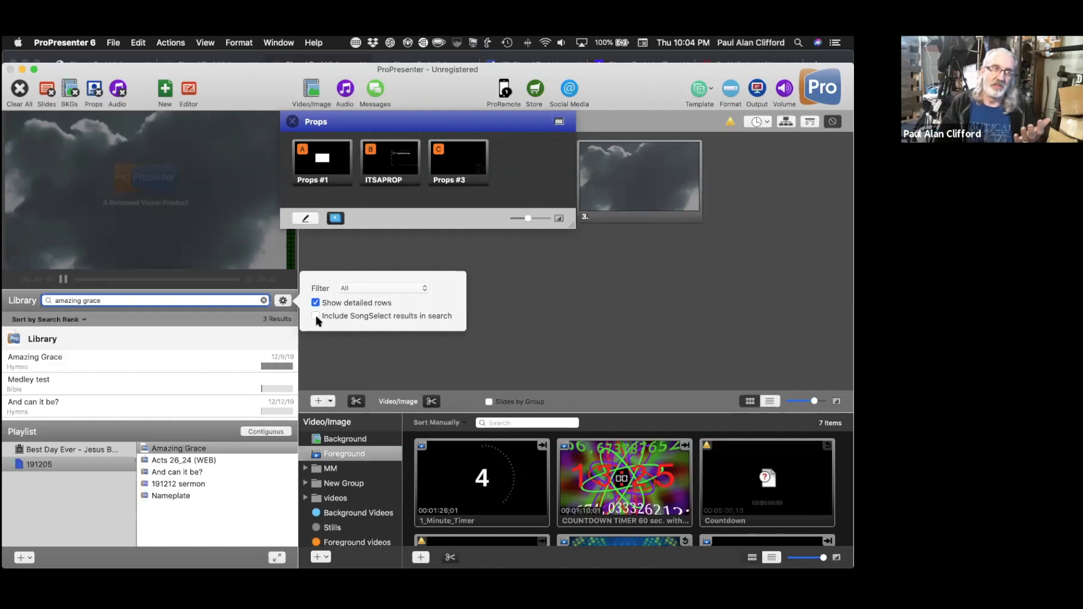
left_click(235, 316)
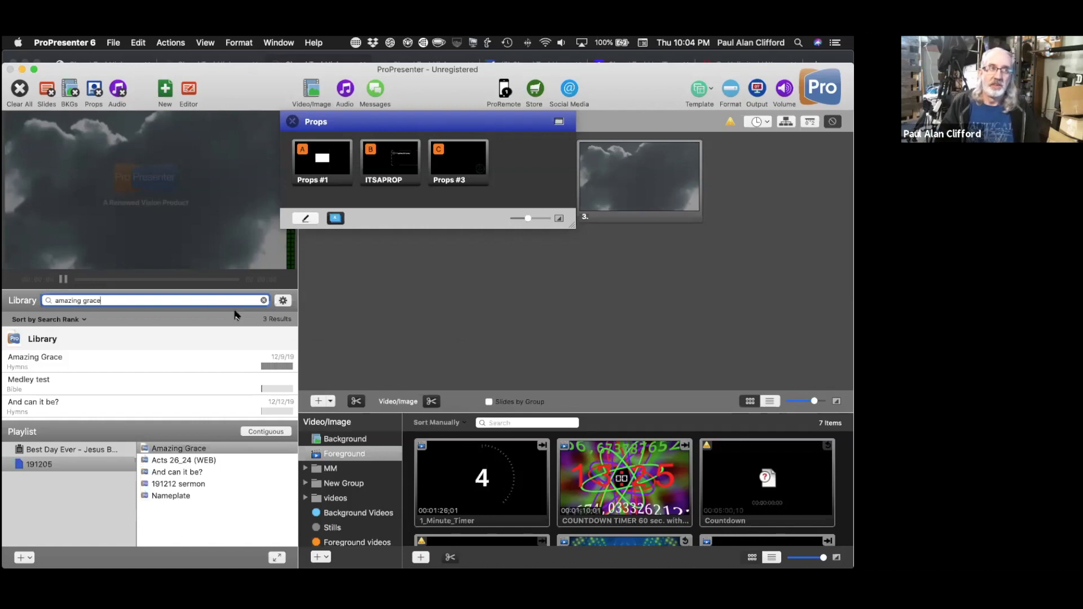
left_click(263, 301)
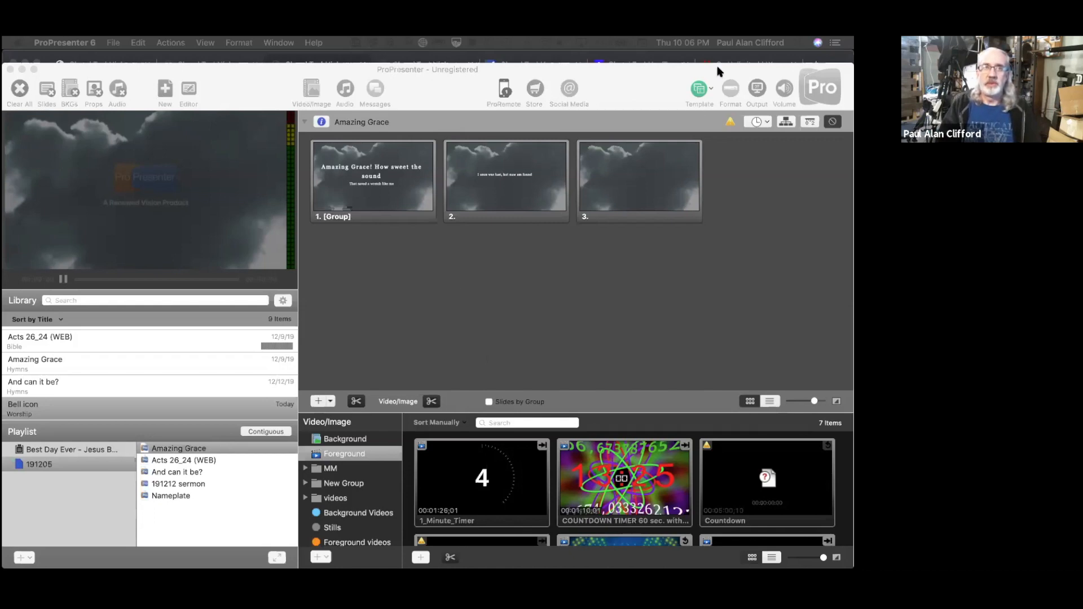
Toggle the audience output on and off, and show the output on screen again
left_click(759, 91)
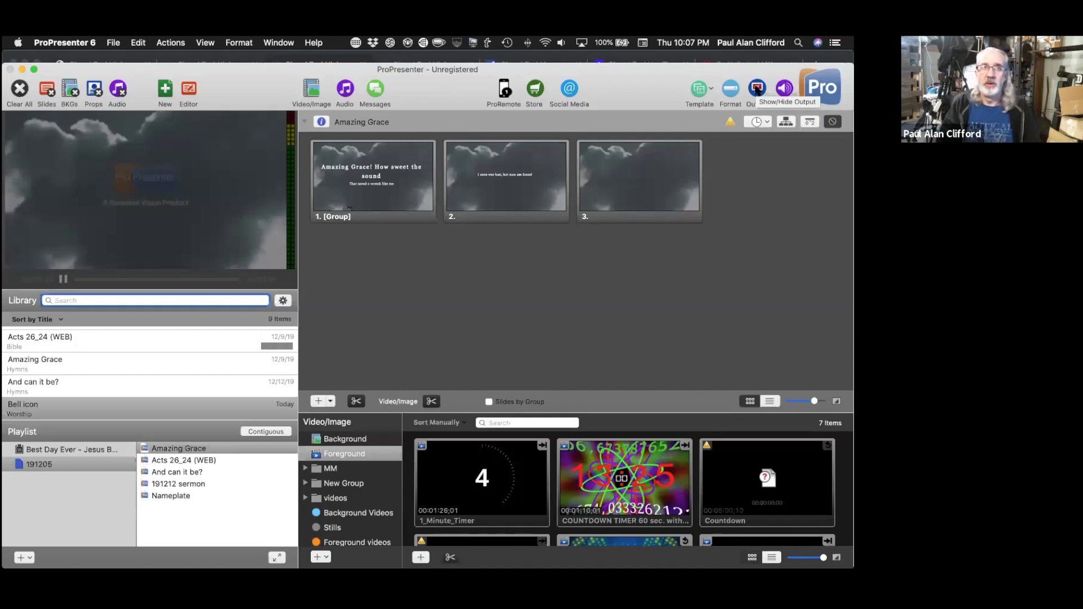
left_click(757, 90)
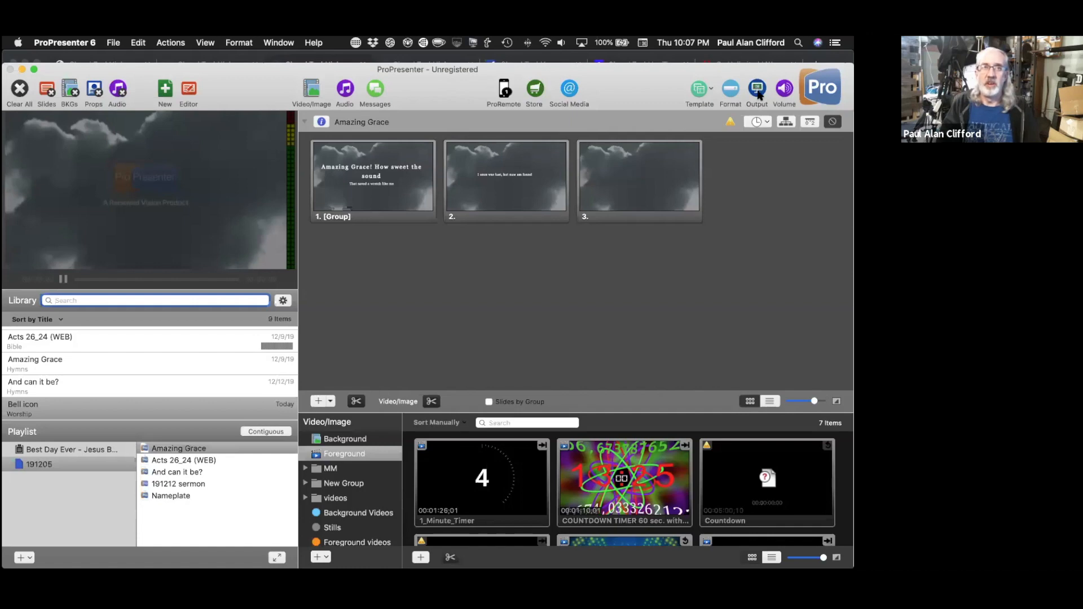
left_click(758, 96)
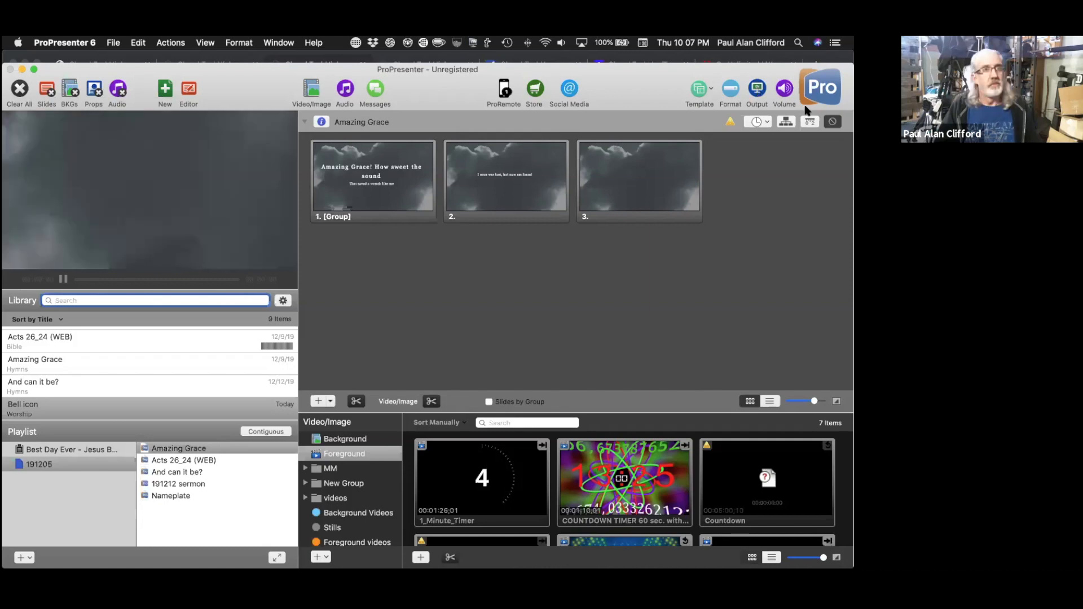
left_click(758, 104)
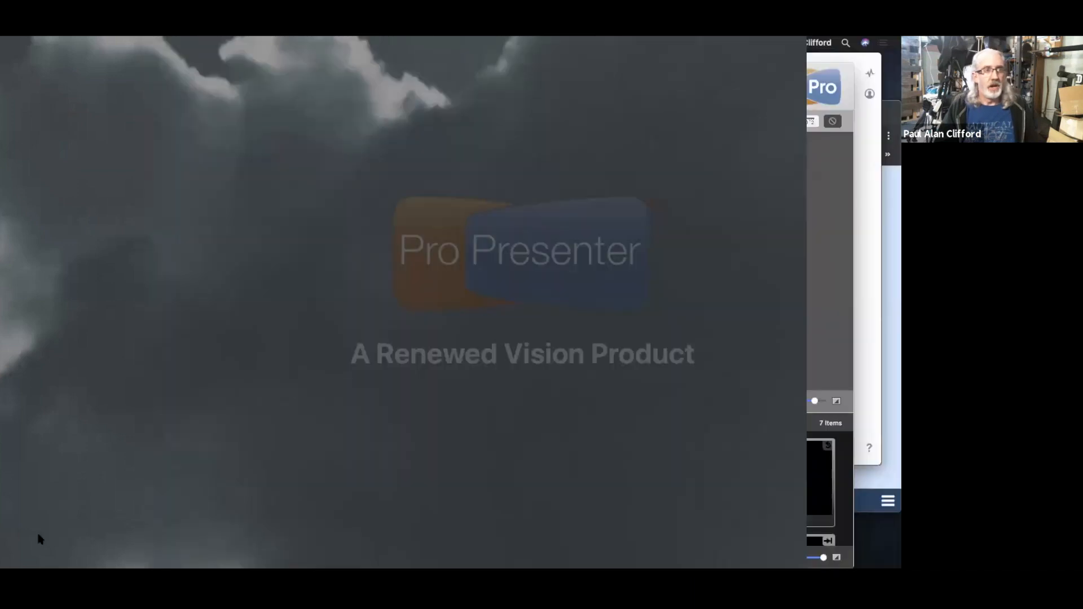
Turn off the audience output, and set the connected BMD HDMI screen to be used as a separate display
key("super+1")
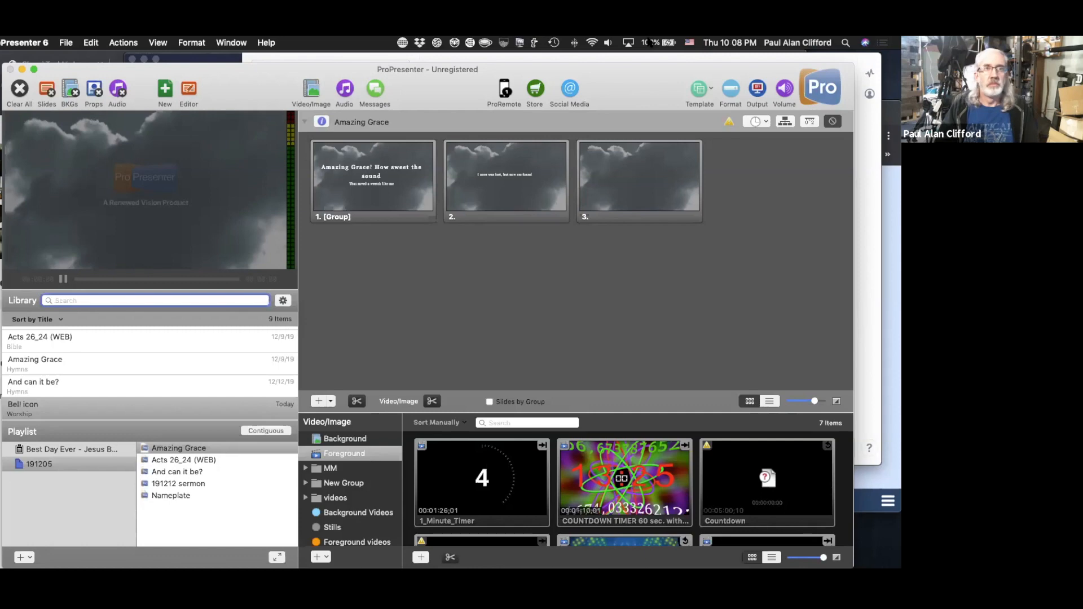
left_click(628, 43)
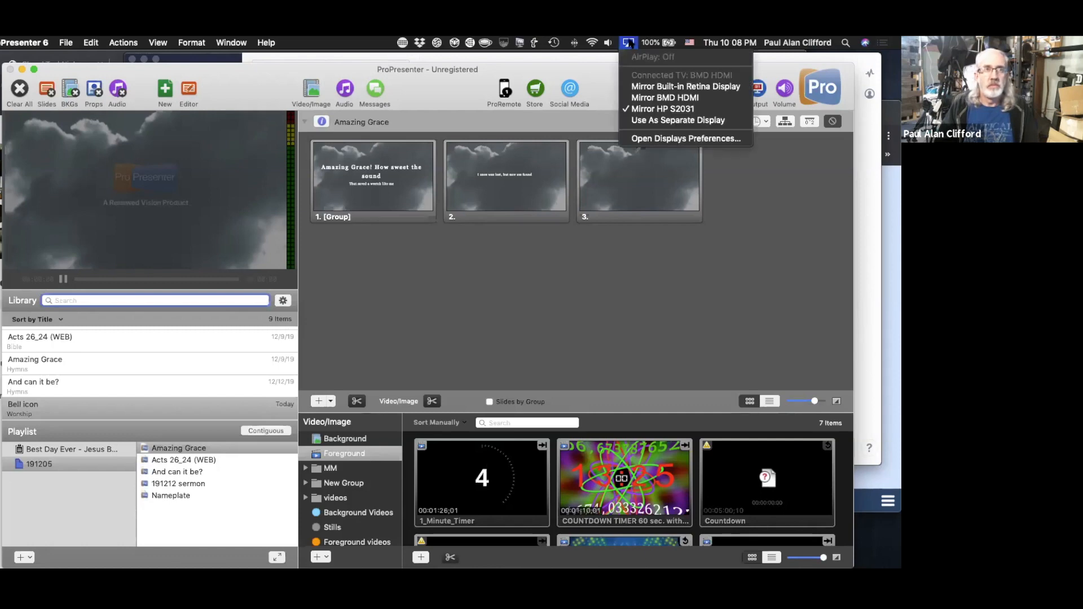
left_click(627, 108)
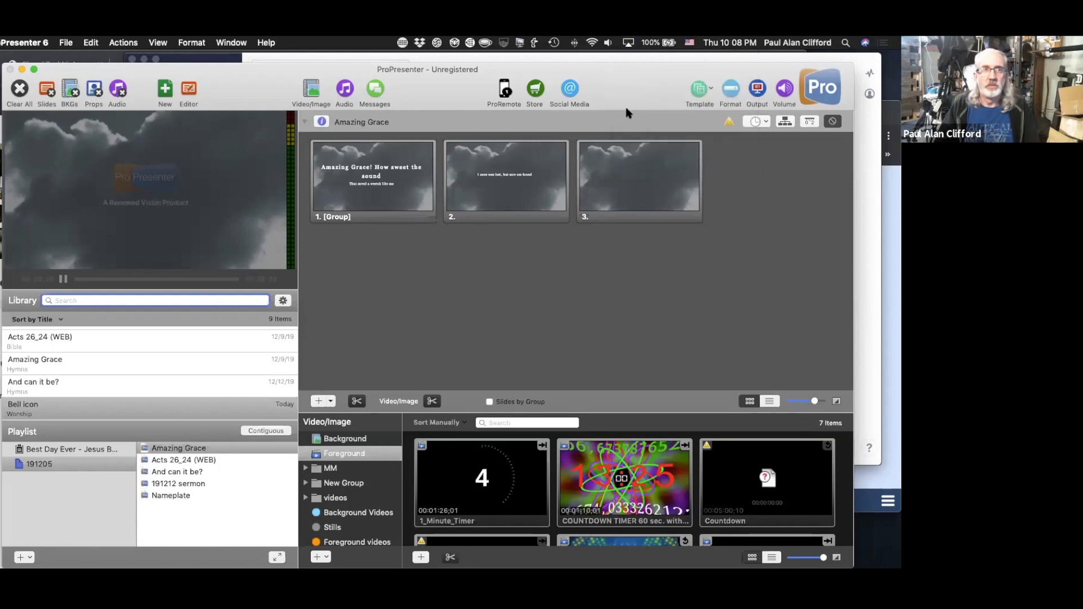
left_click(628, 43)
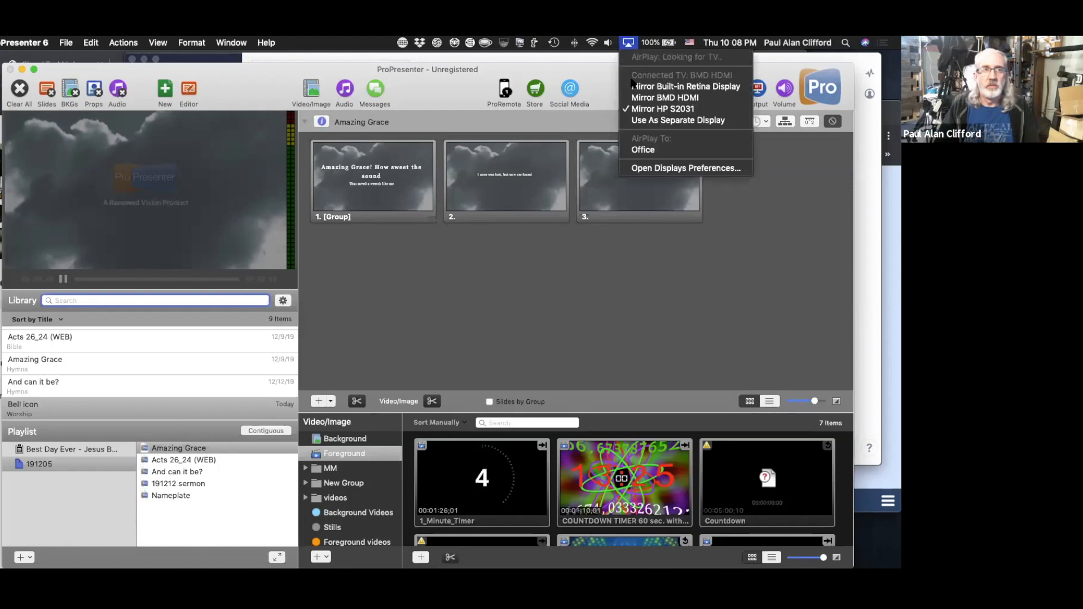
left_click(638, 121)
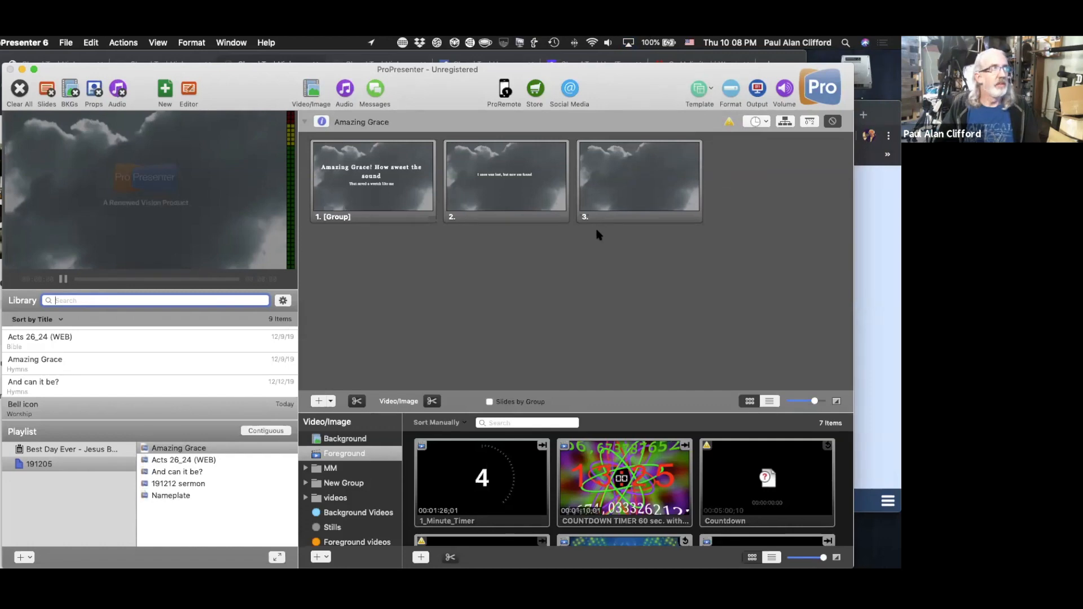
left_click(630, 44)
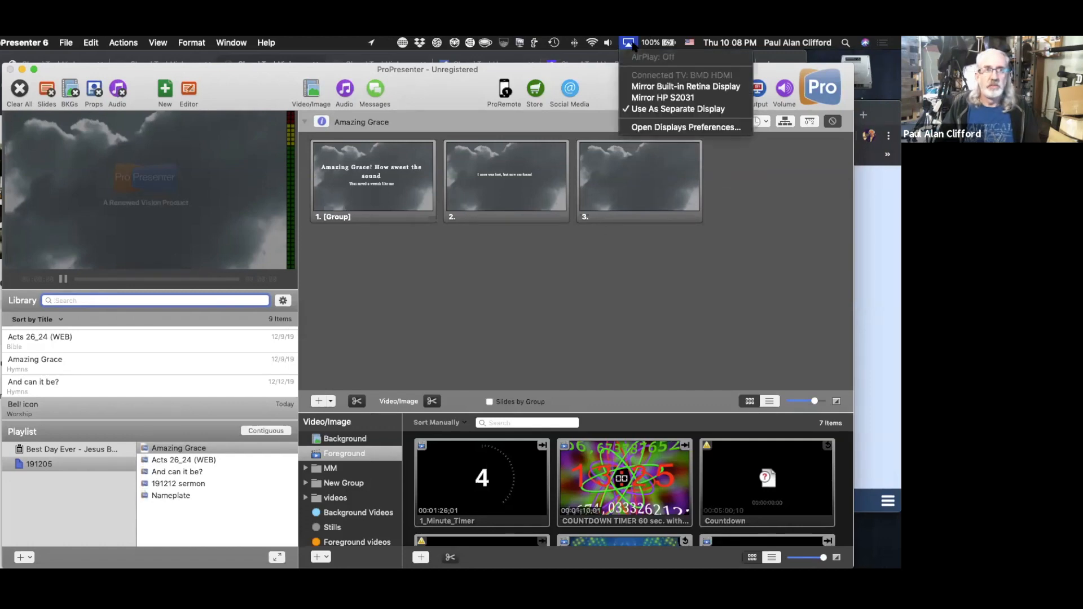
left_click(756, 247)
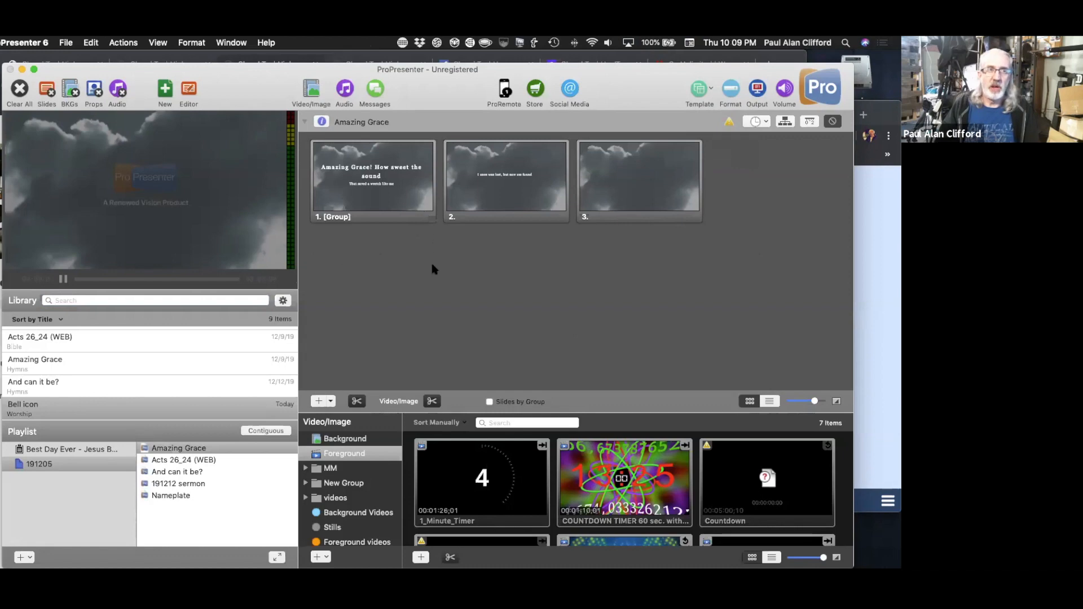
Turn off display mirroring in the arrangement settings of the system's Displays preferences
mouse_move(177, 67)
left_mouse_down()
mouse_move(169, 53)
mouse_move(175, 61)
left_mouse_up()
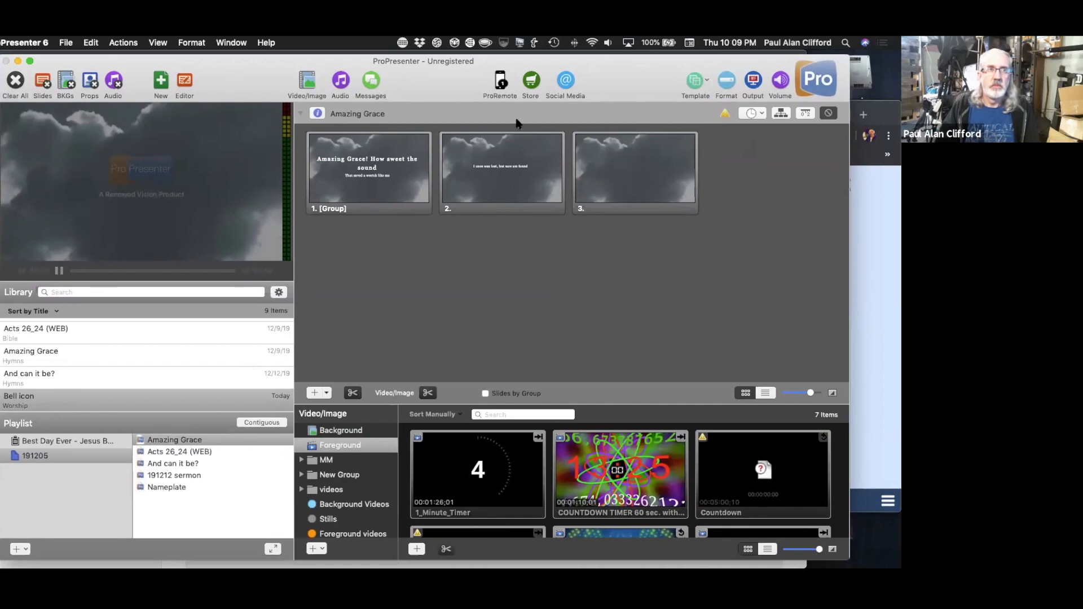
left_click(628, 43)
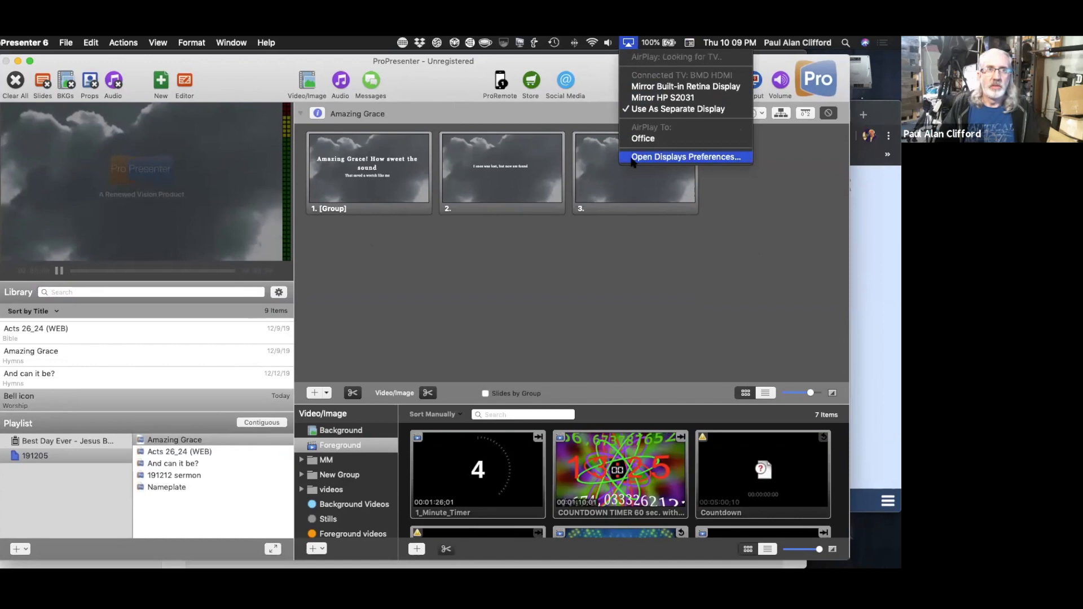
left_click(633, 158)
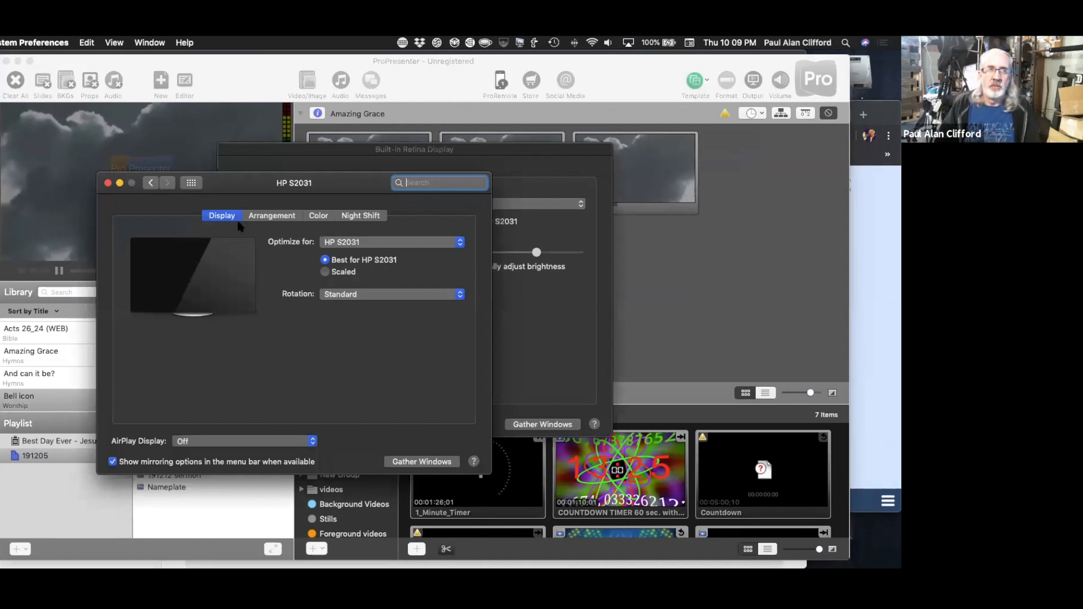
left_click(268, 221)
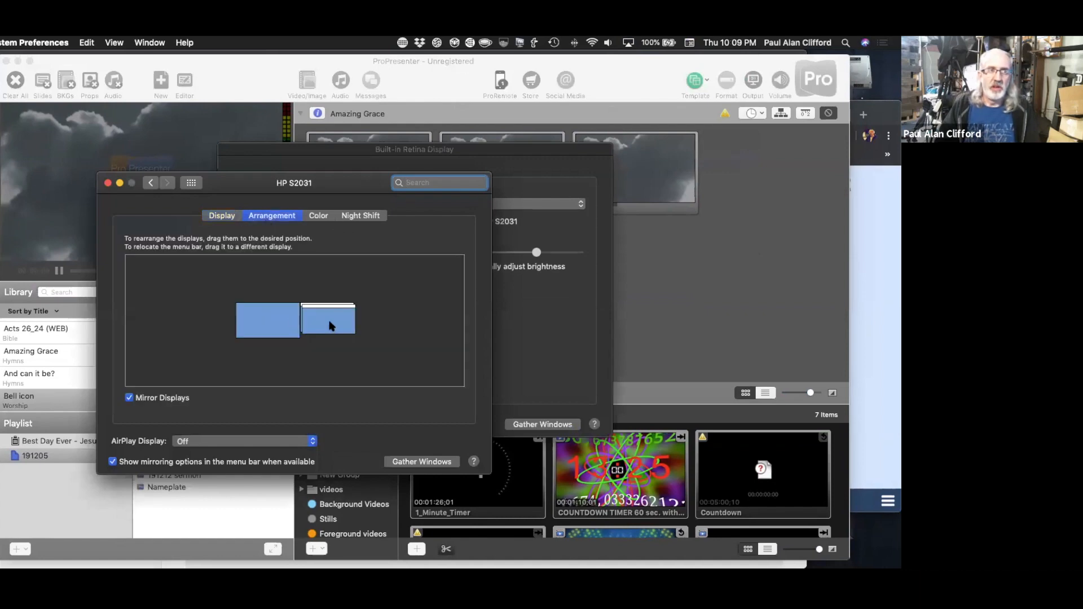
left_click(130, 397)
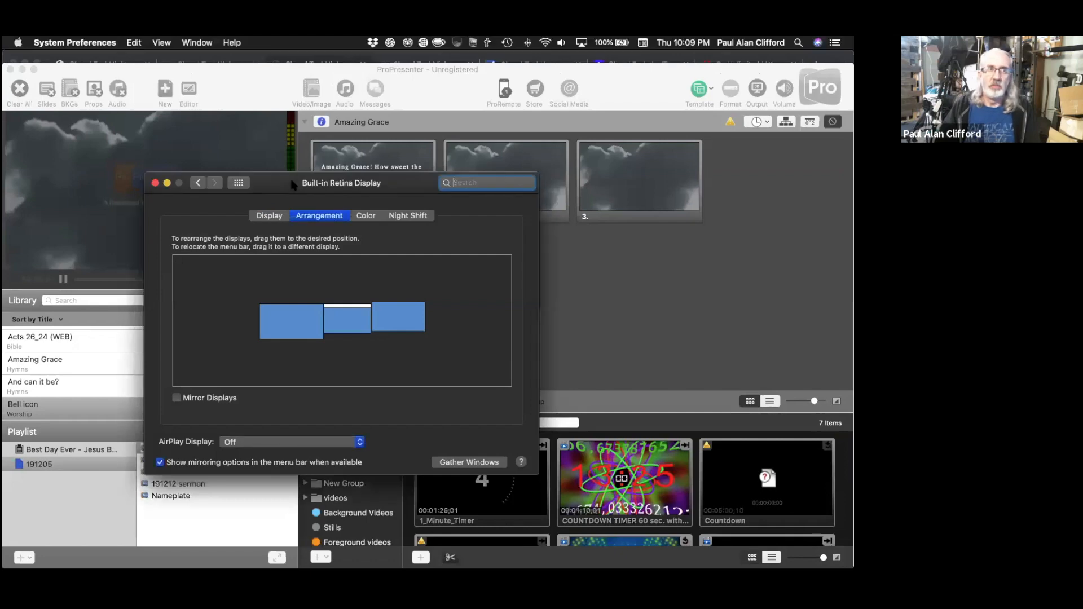
left_click_drag(292, 184, 356, 185)
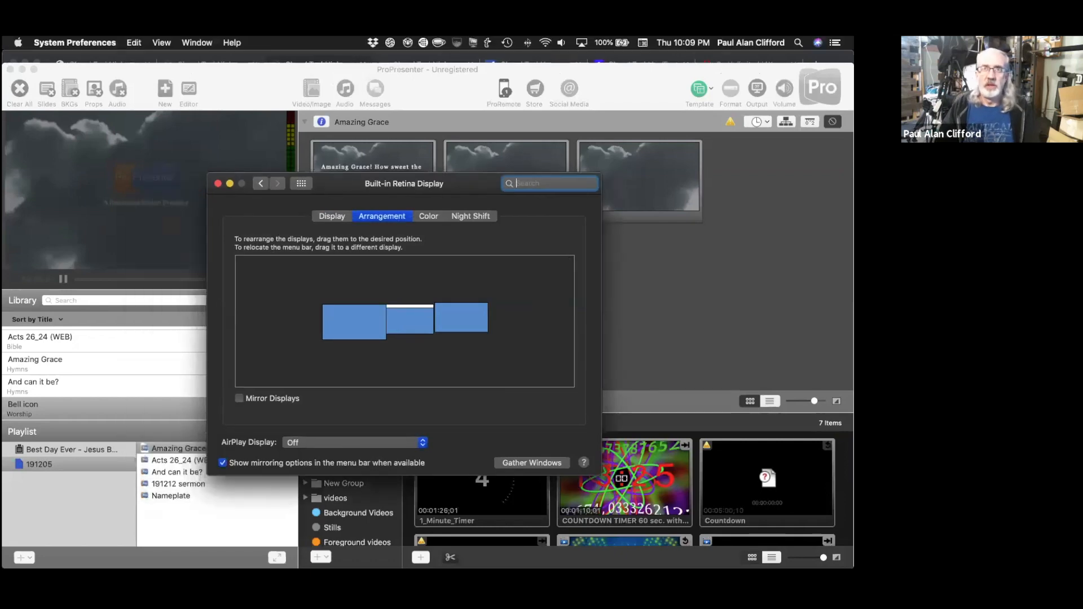
View an overview of all open windows, and return to ProPresenter
key("ctrl+Up")
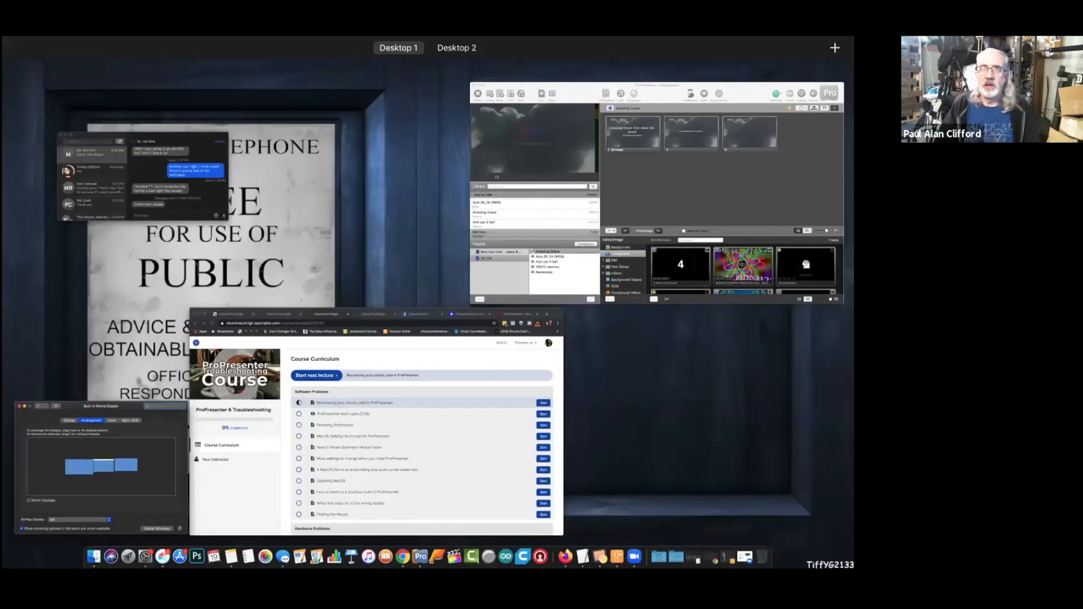
key("ctrl+Up")
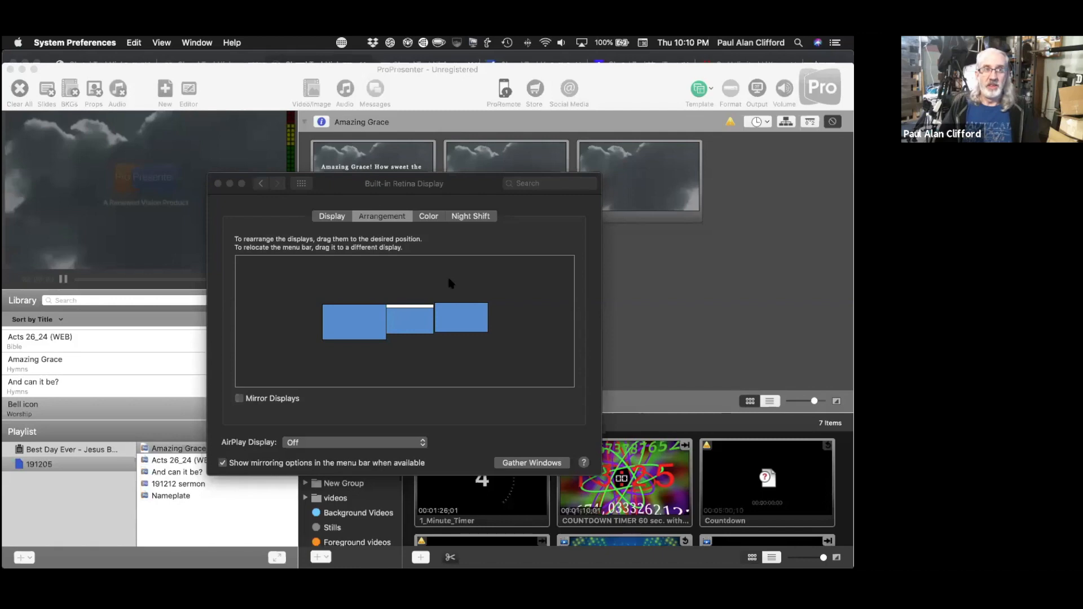
left_click(649, 320)
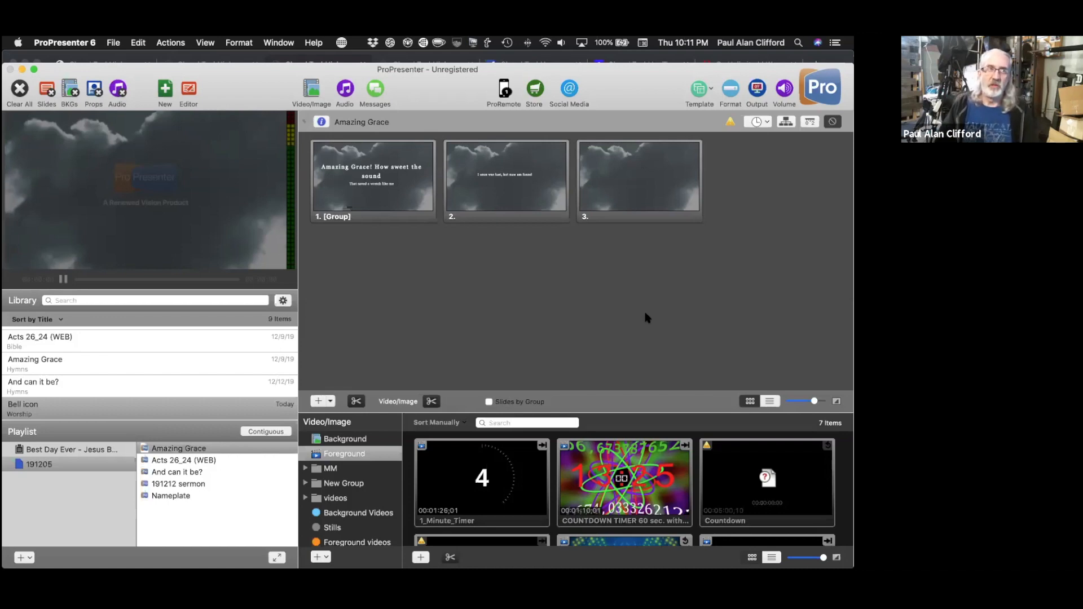
Swap the output and stage display screens in ProPresenter's display preferences, swap them back, and close the preferences
left_click_drag(508, 235, 110, 41)
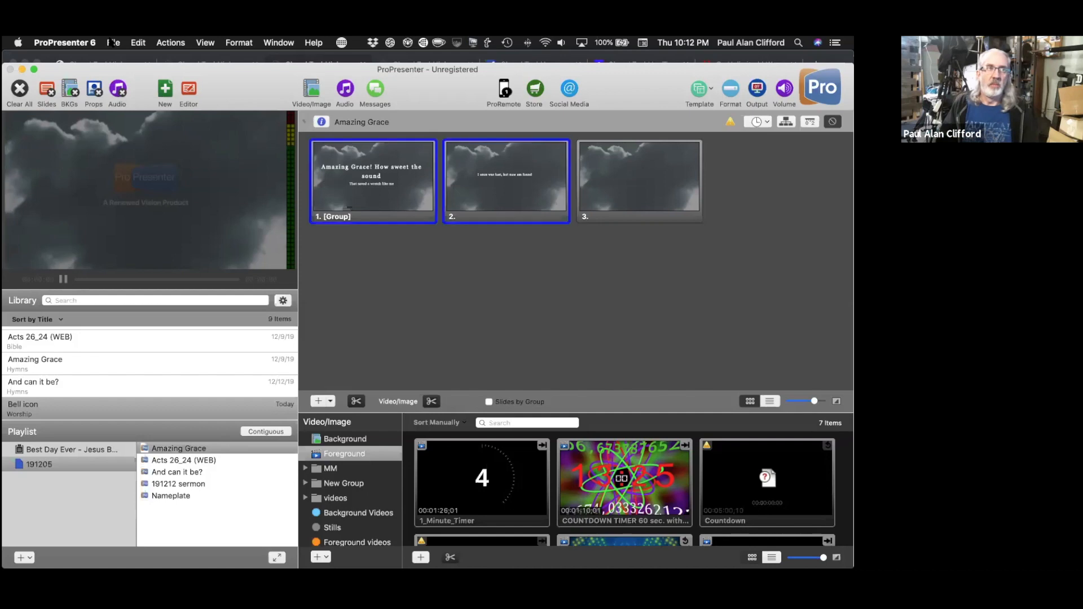
left_click(73, 44)
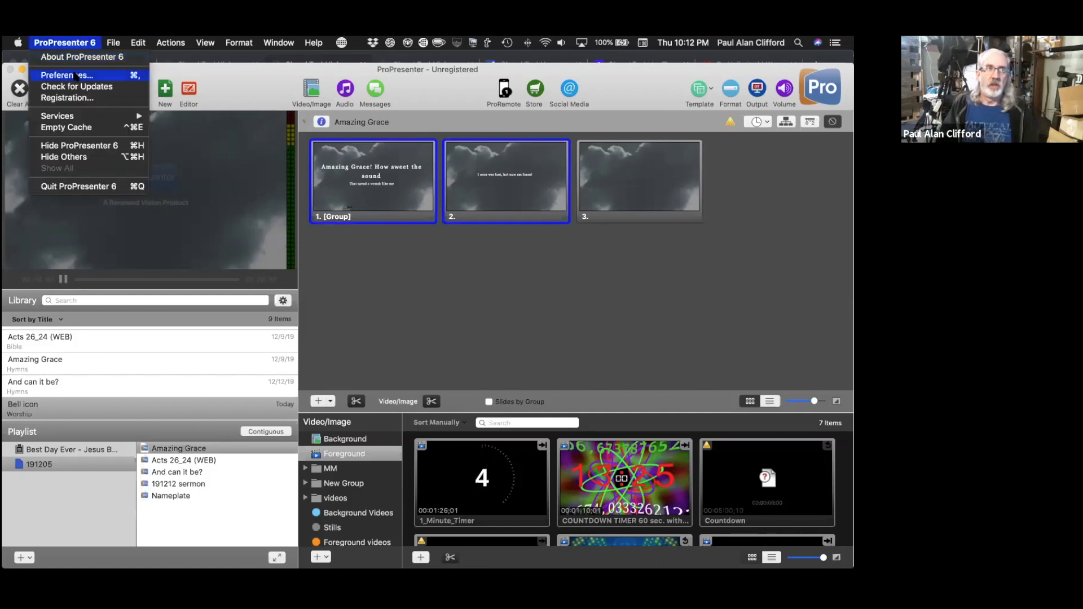
left_click(240, 163)
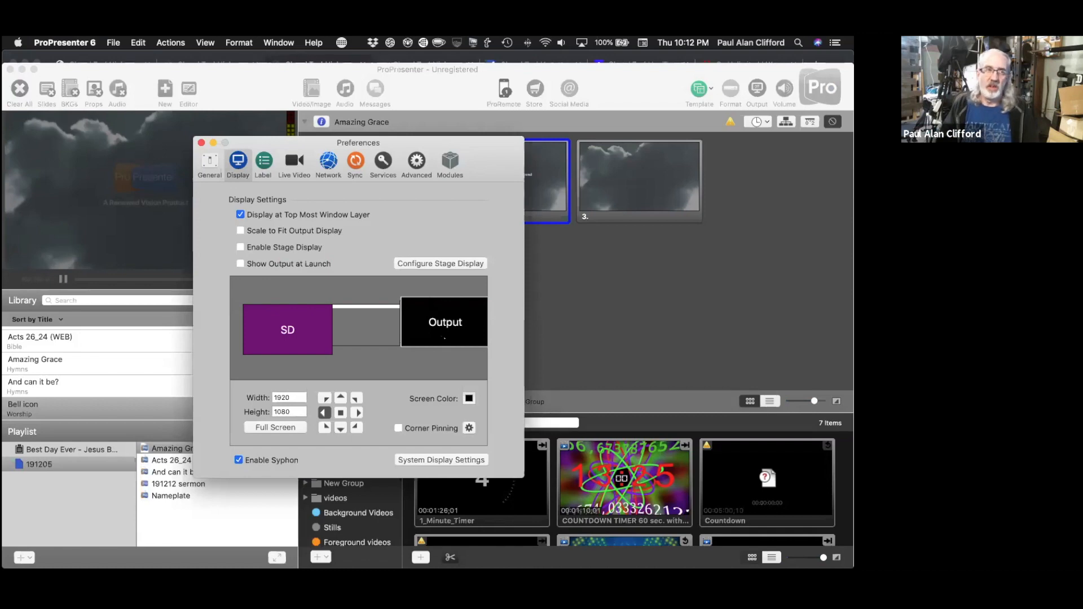
left_click_drag(317, 327, 298, 334)
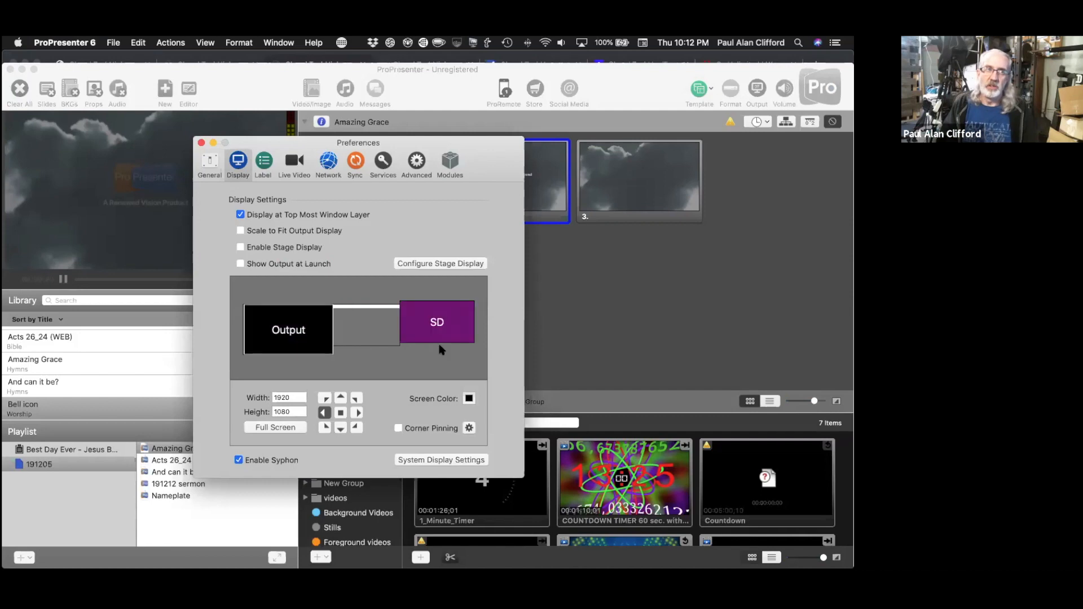
left_click_drag(433, 327, 287, 329)
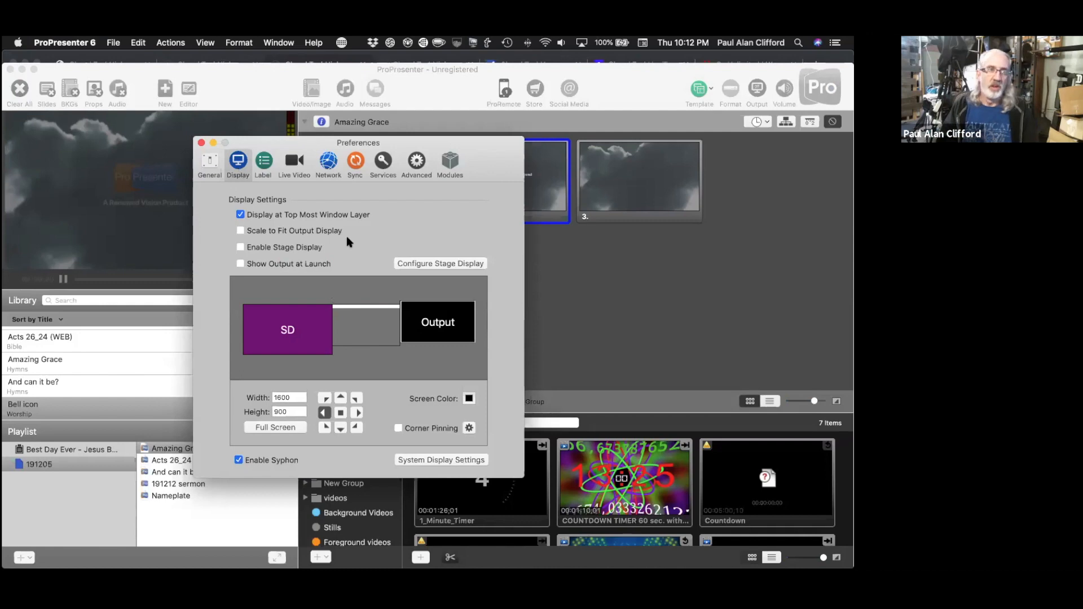
left_click(202, 143)
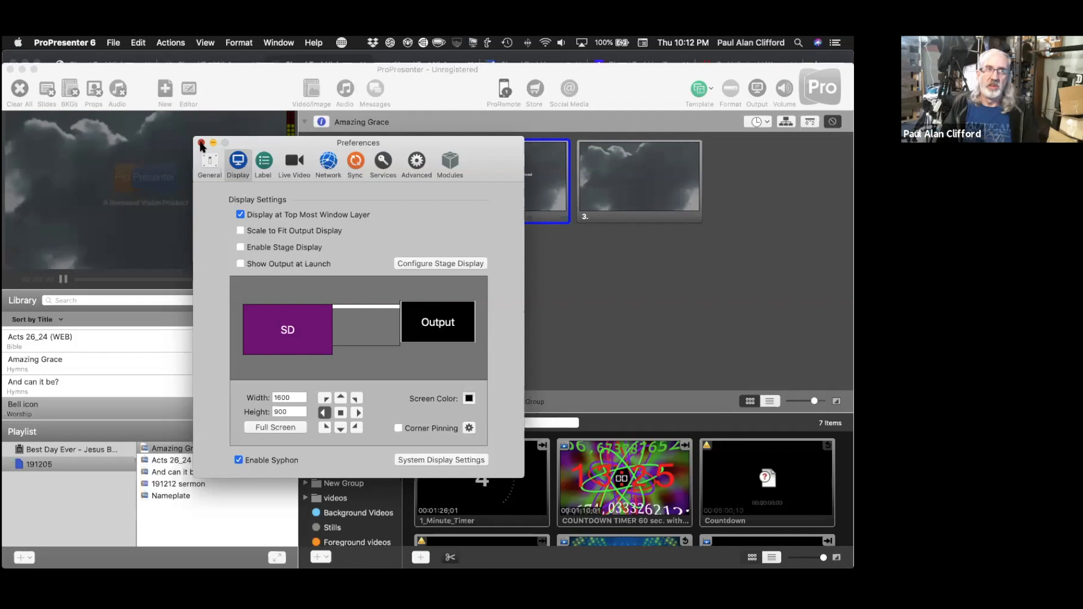
Present the first Amazing Grace slide, and open that slide for editing
left_click(396, 328)
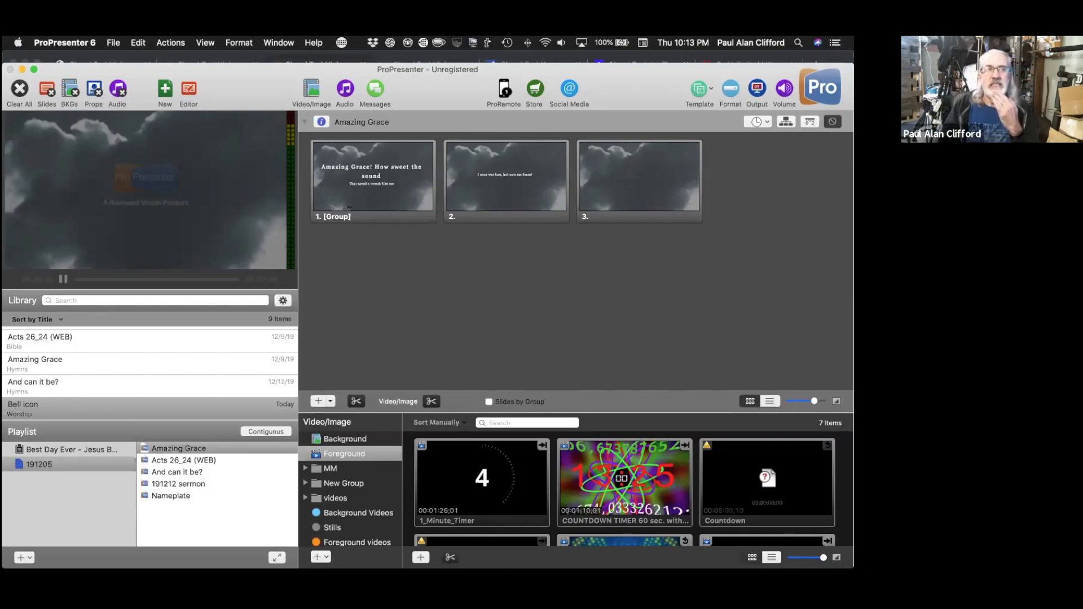
left_click(395, 171)
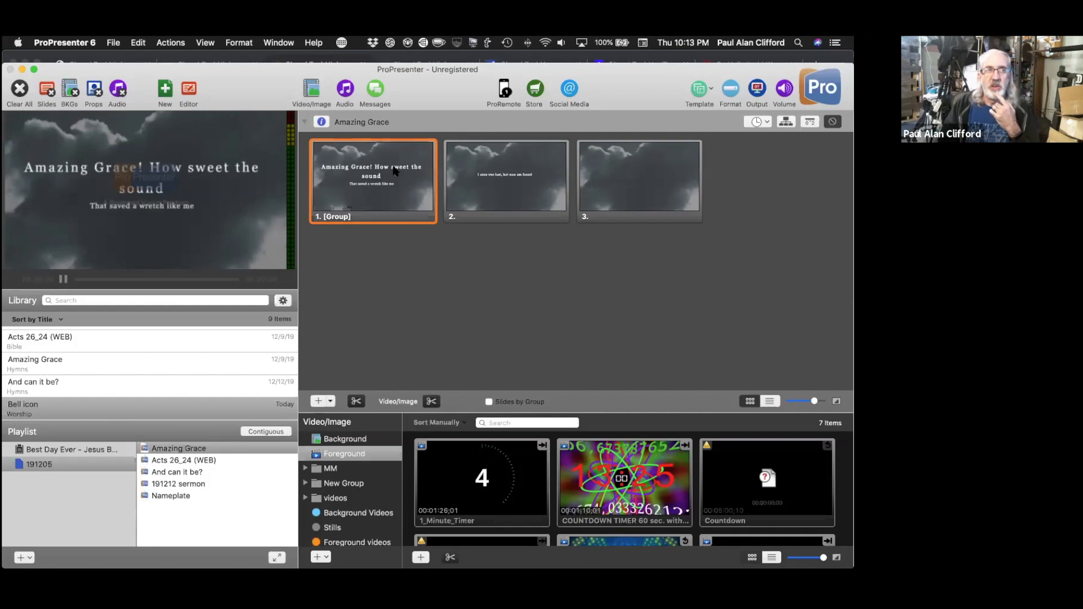
right_click(396, 170)
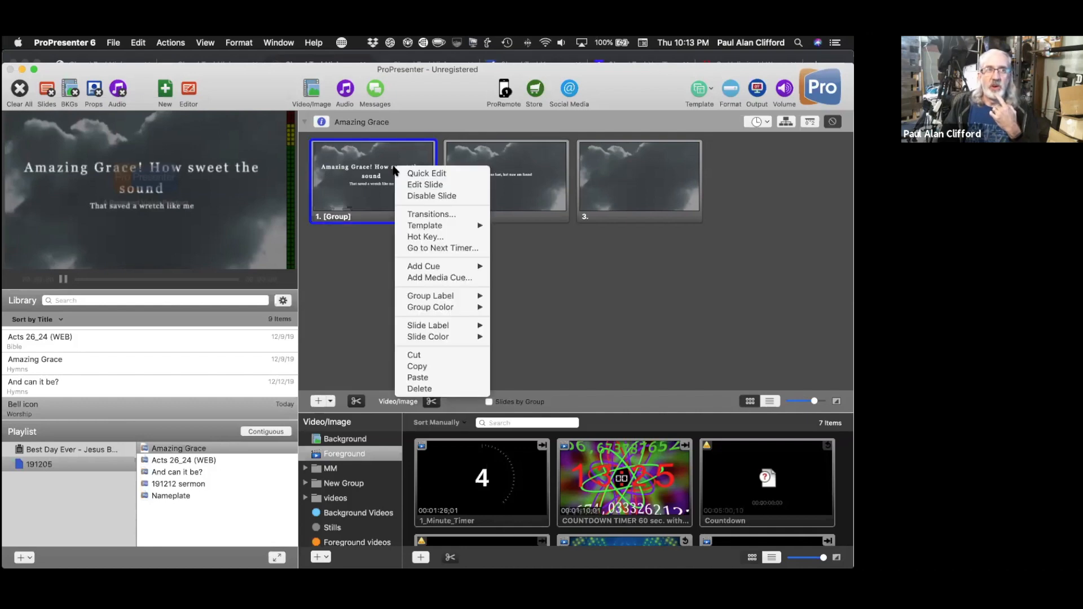
key("Down")
key("Down")
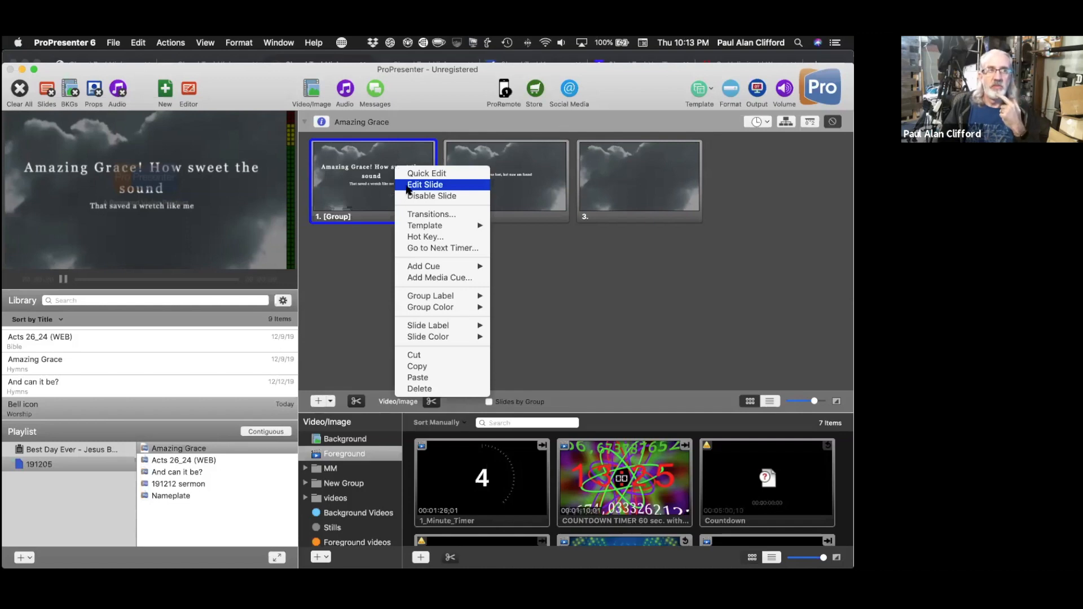
left_click(408, 186)
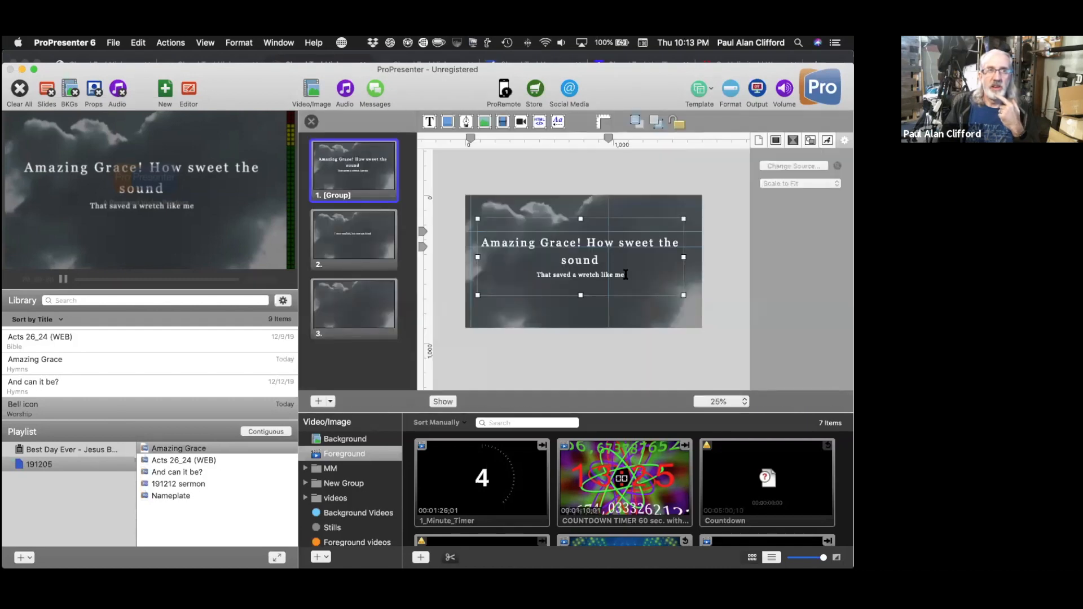
Color the line "That saved a wretch like me" Lemon yellow on the first slide, and leave the slide editor
double_click(625, 275)
left_click_drag(624, 275, 524, 274)
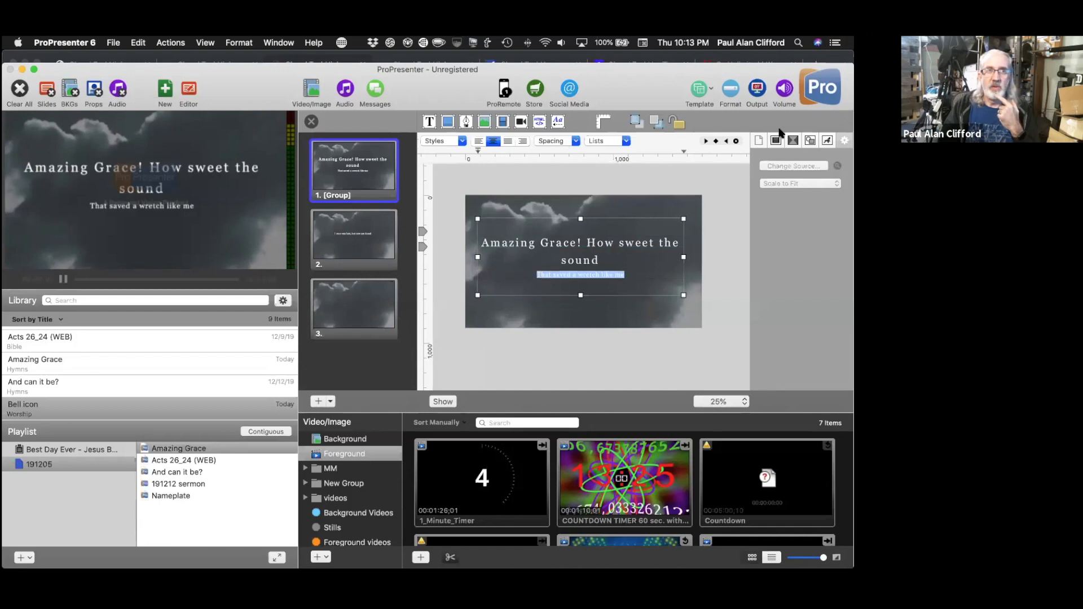
left_click(827, 141)
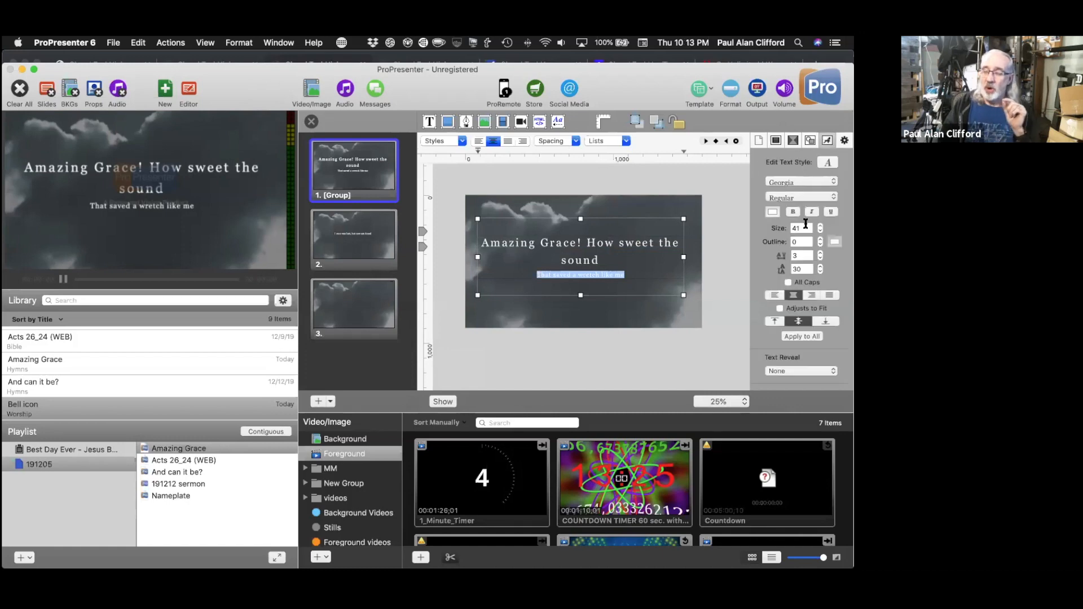
left_click(772, 211)
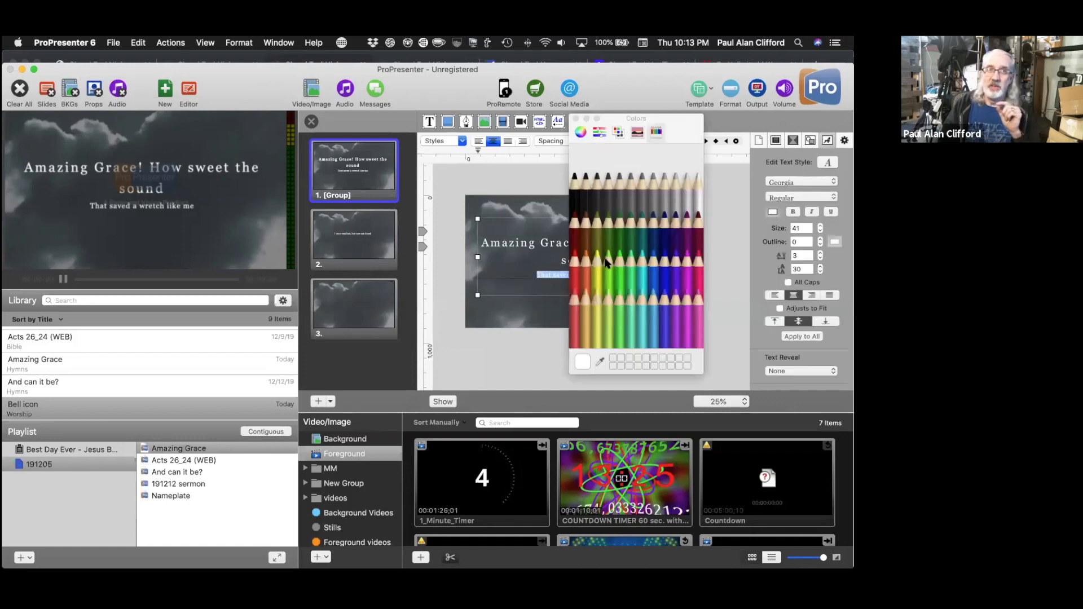
left_click(601, 263)
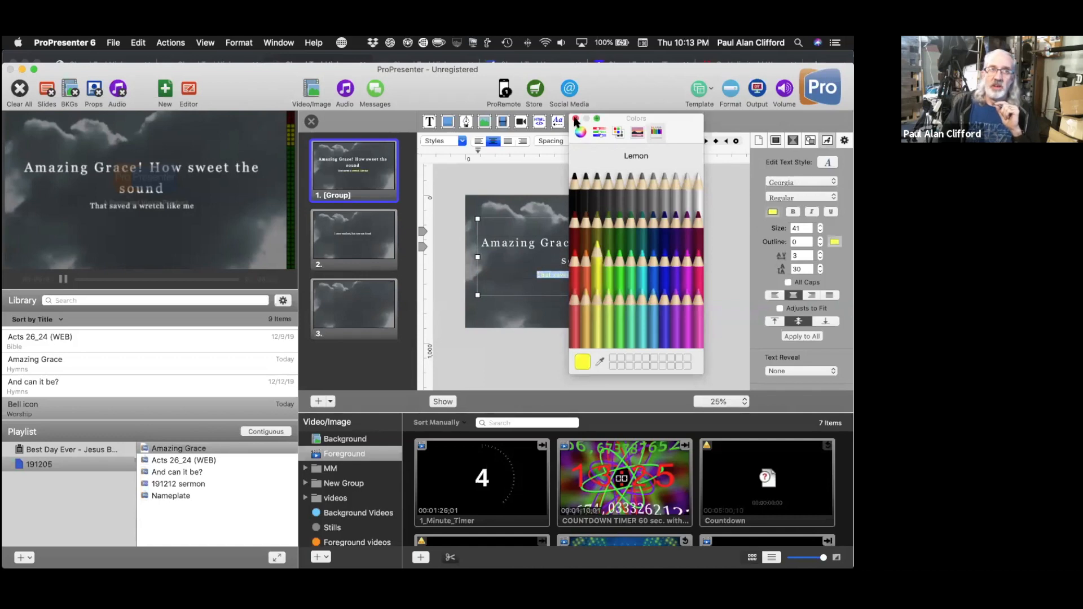
left_click(576, 120)
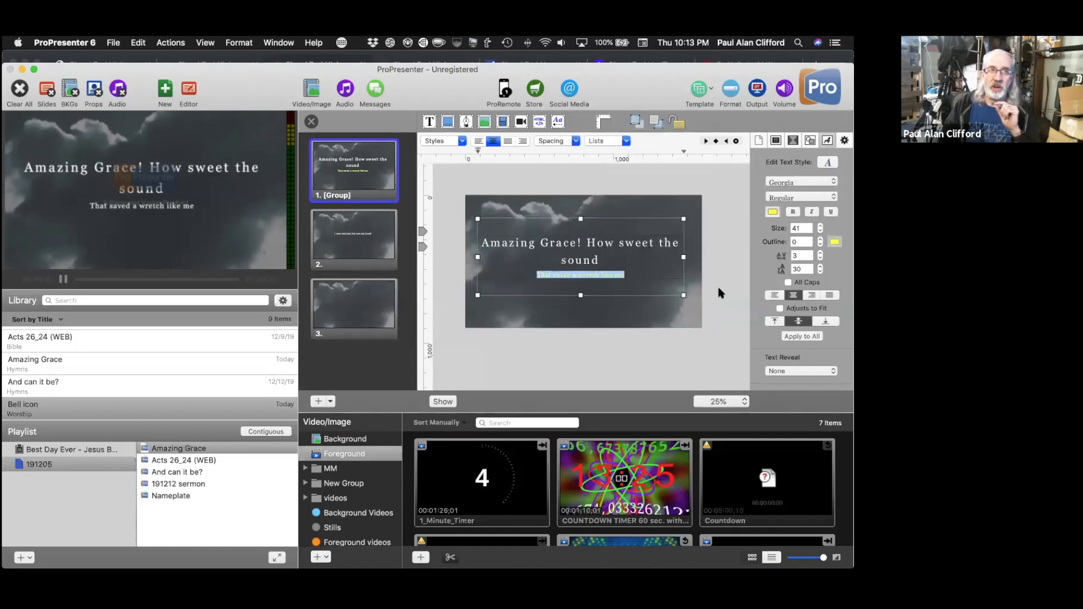
left_click(721, 293)
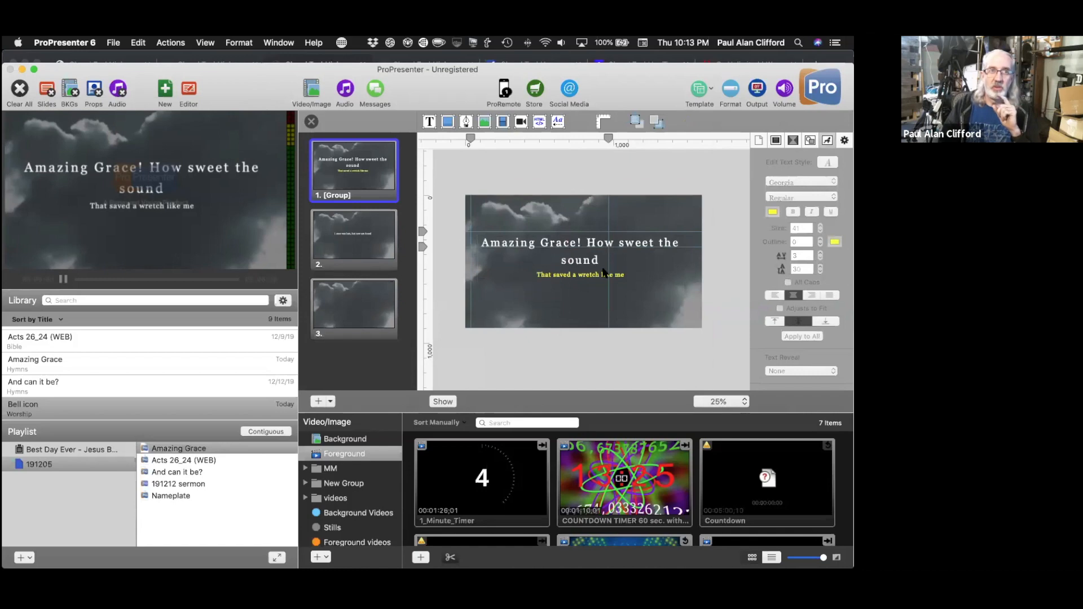
key("super+e")
Save the first Amazing Grace slide as a new template group named "two colors"
right_click(380, 179)
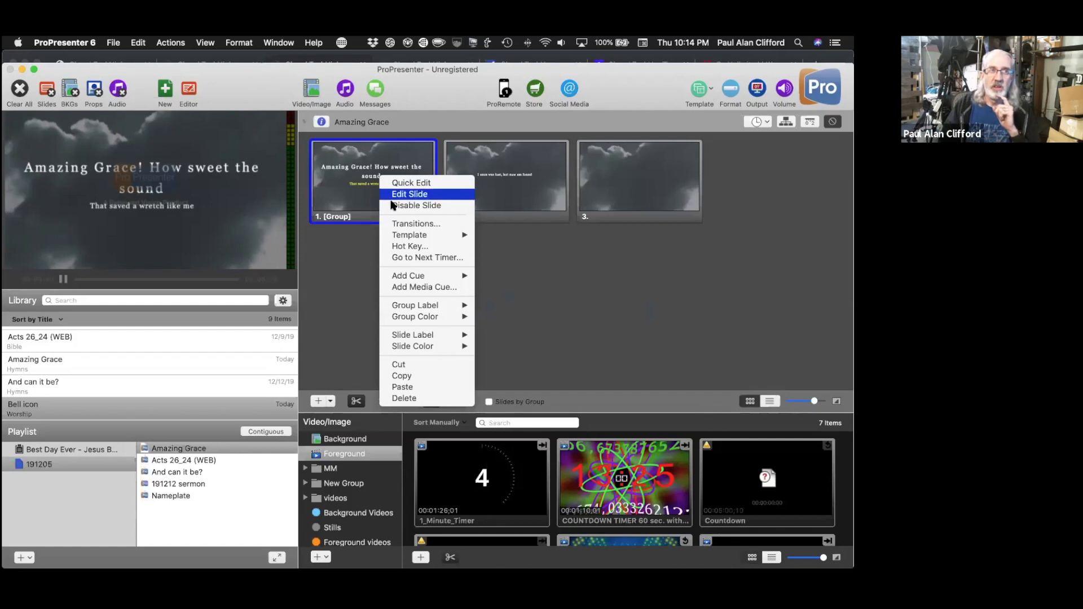
mouse_move(440, 235)
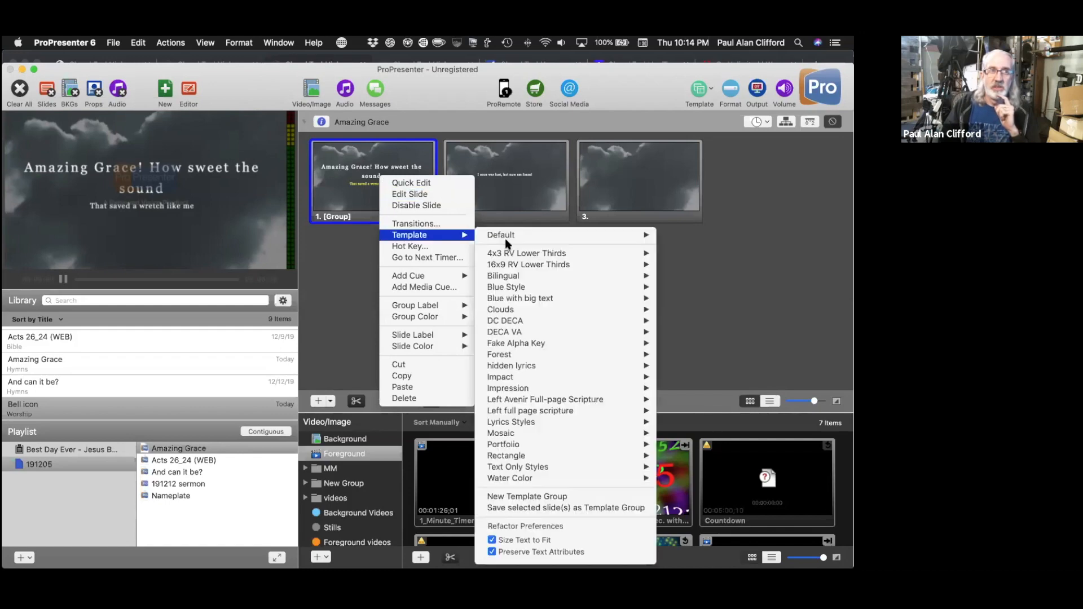
left_click(516, 511)
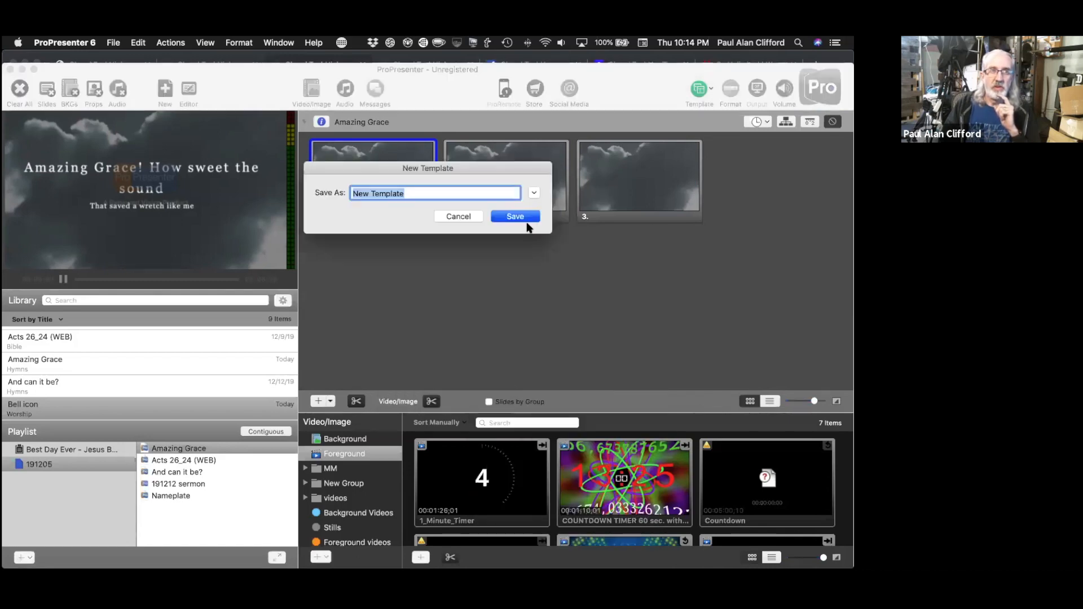
type("tw")
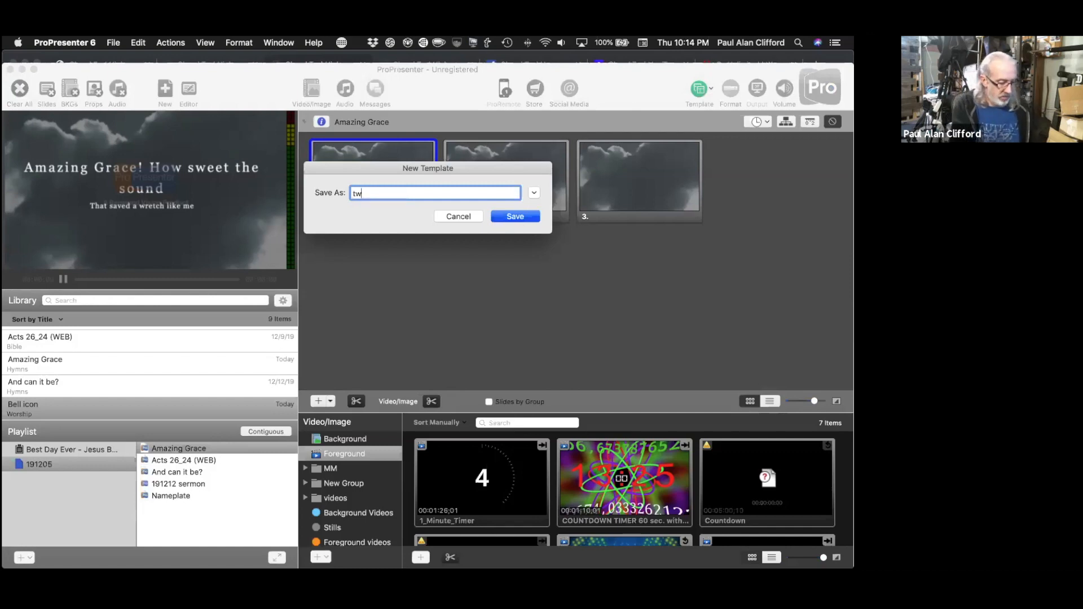
type("o color")
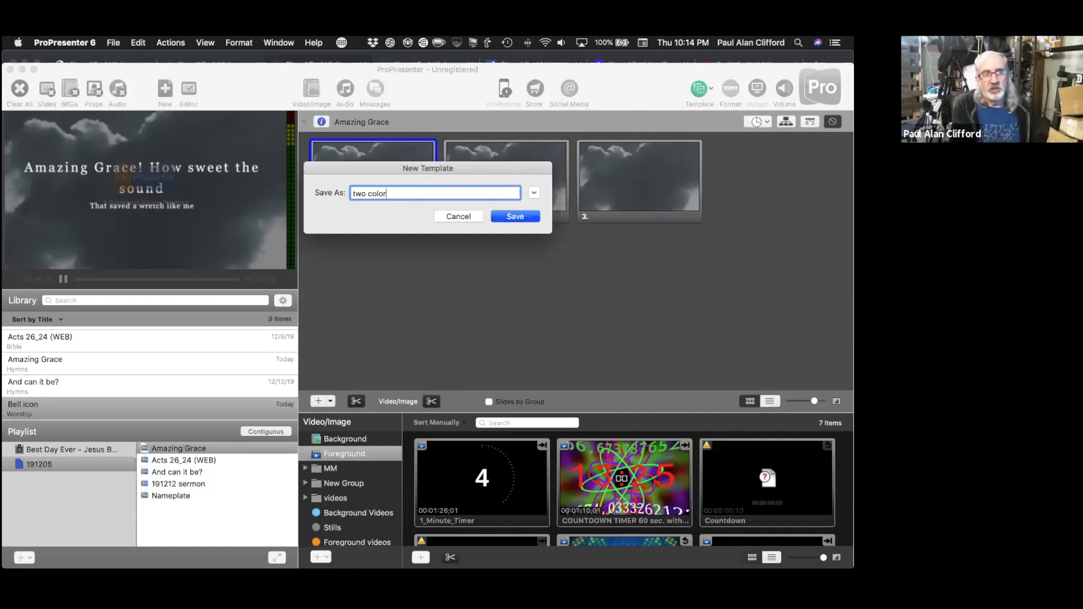
left_click(524, 223)
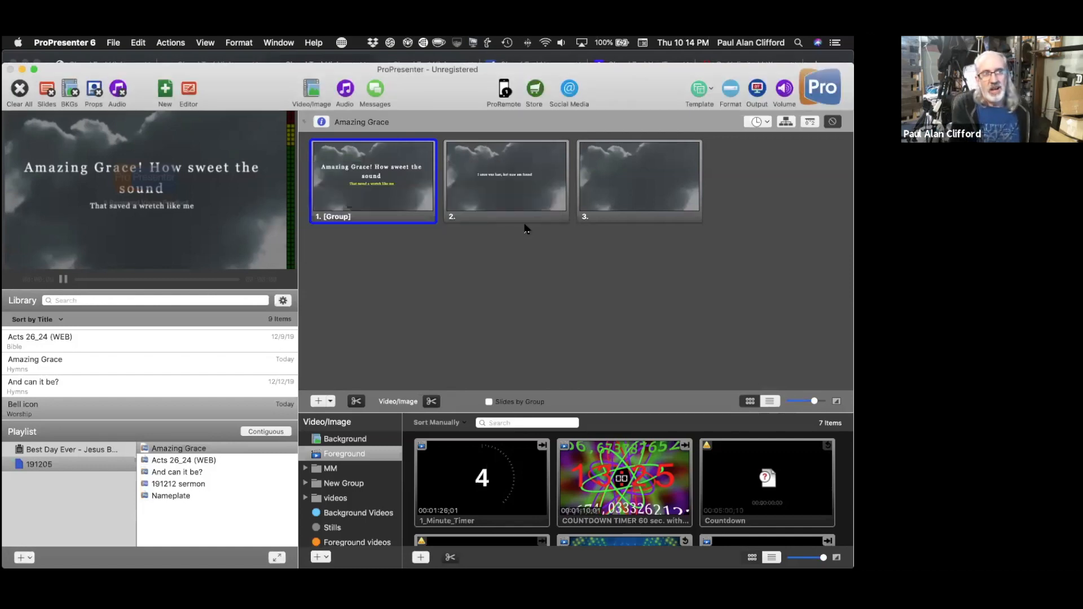
Apply Template 1 from the "two colors" group to the second slide of "And can it be?"
left_click(180, 472)
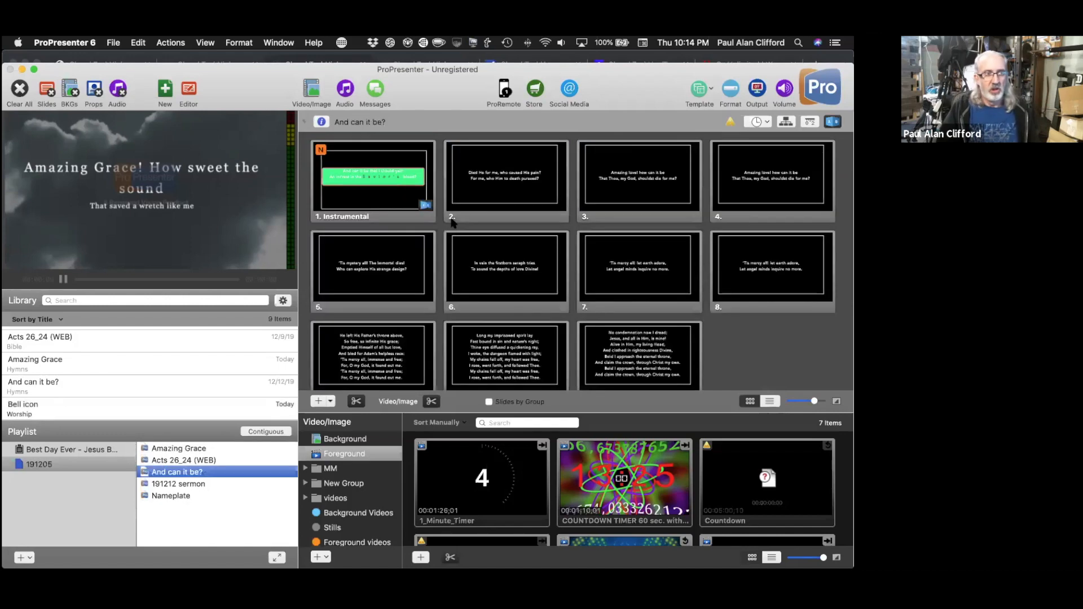
right_click(502, 162)
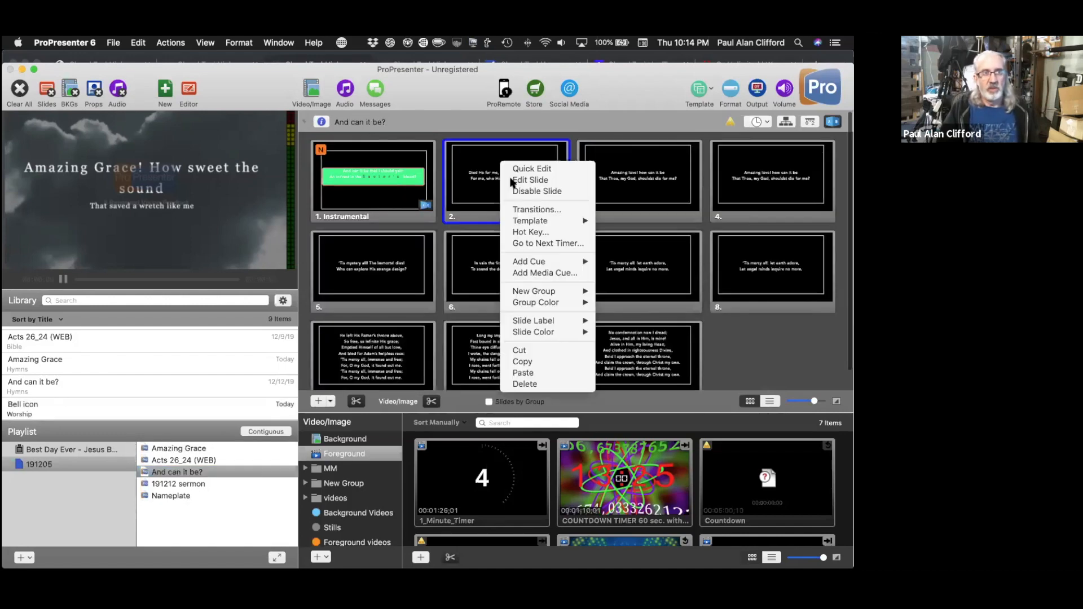
mouse_move(530, 224)
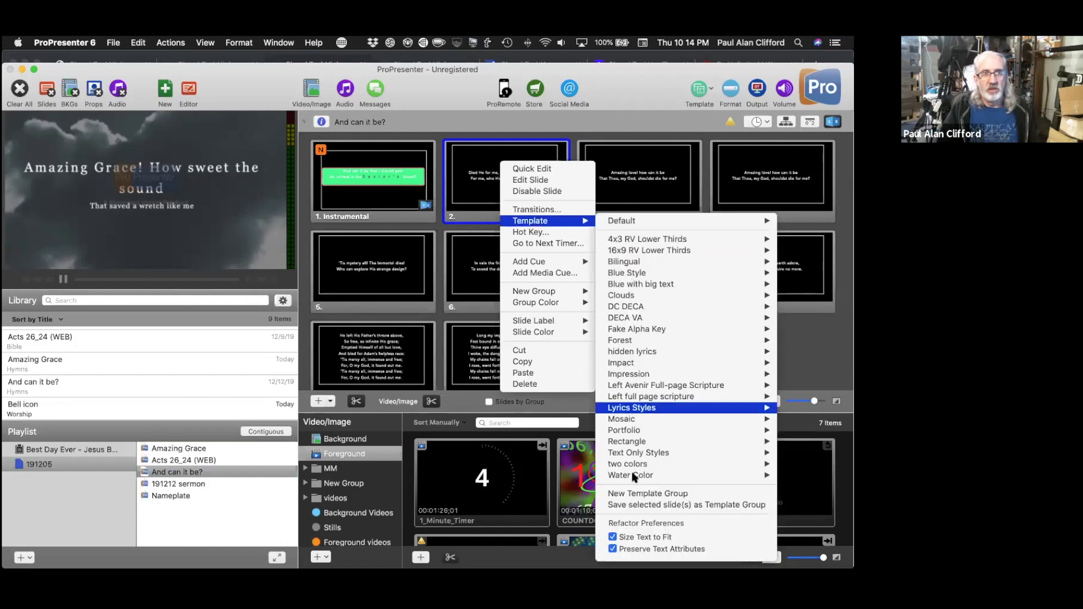
mouse_move(636, 465)
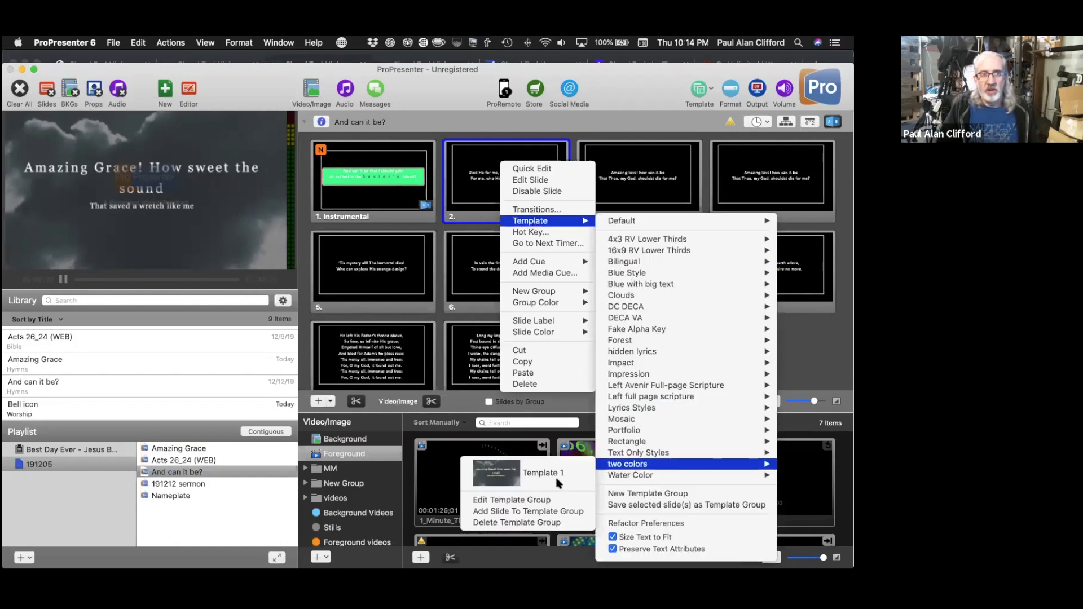
left_click(558, 484)
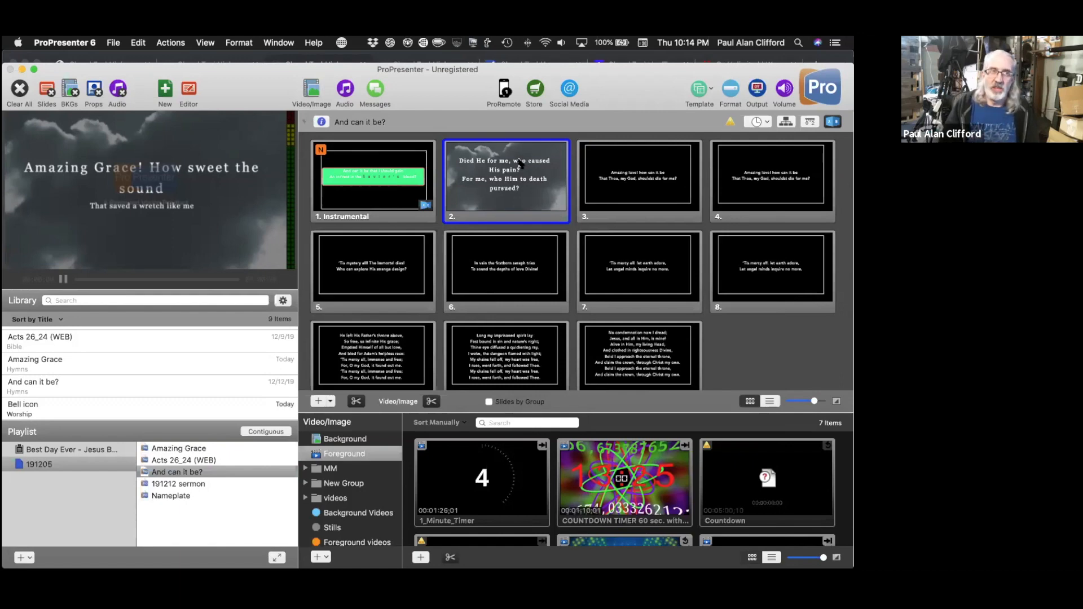
Open the second slide for editing, and copy and remove the line "For me, who Him to death pursued?" from its text box
right_click(524, 159)
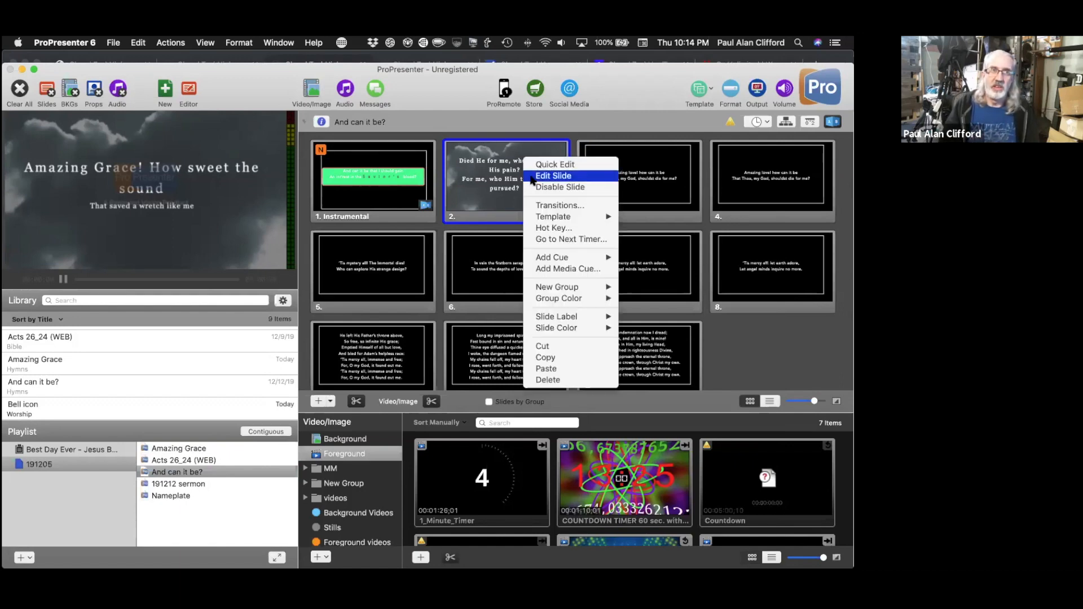
left_click(531, 178)
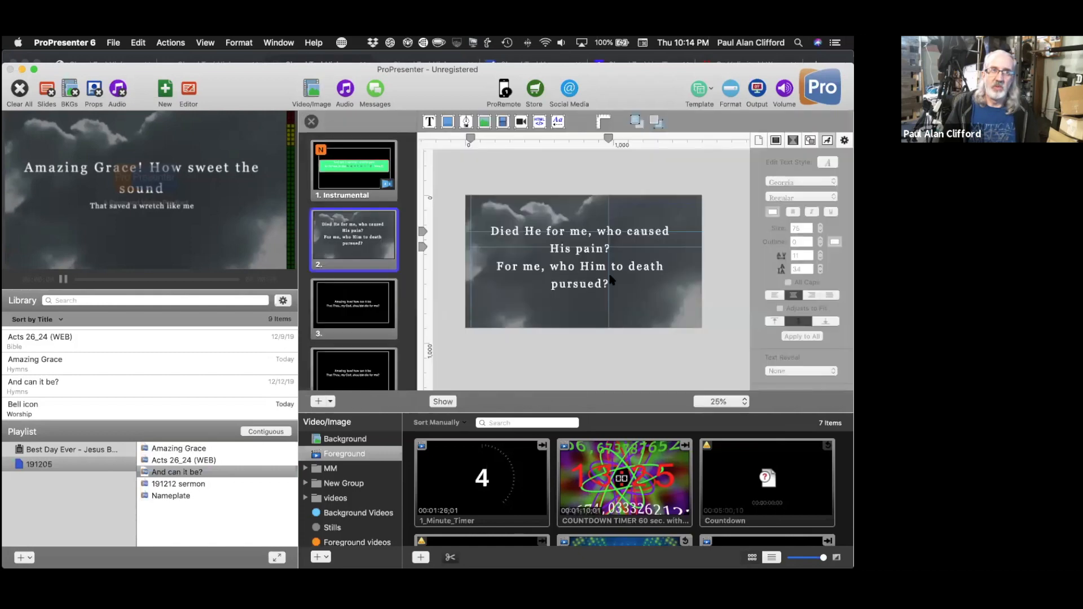
left_click(616, 285)
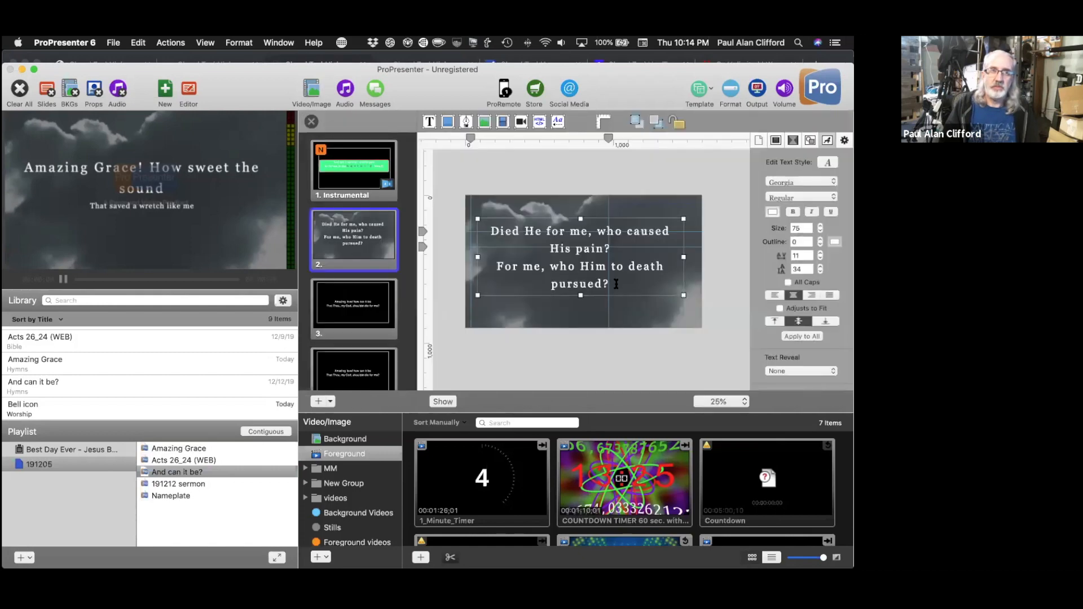
left_click(616, 284)
key("super+a")
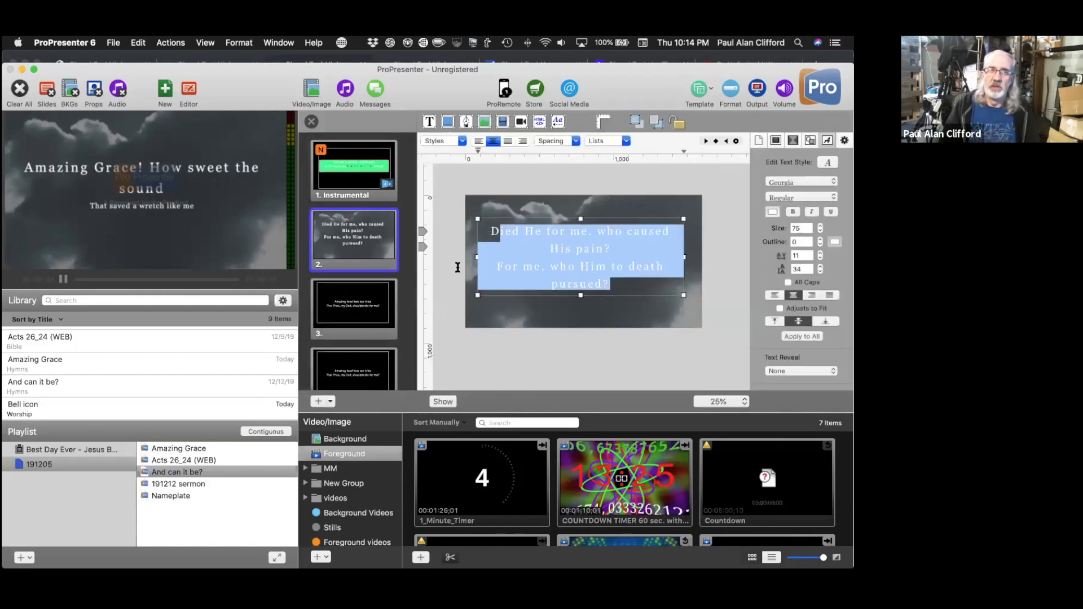
left_click_drag(458, 268, 458, 267)
key("super+c")
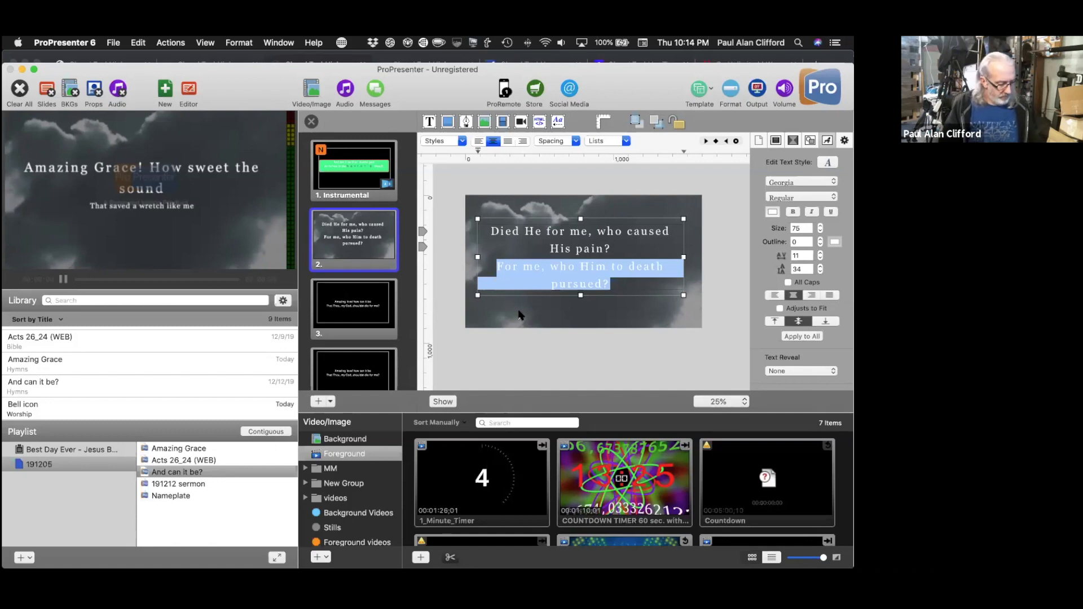
key("BackSpace")
left_click(540, 209)
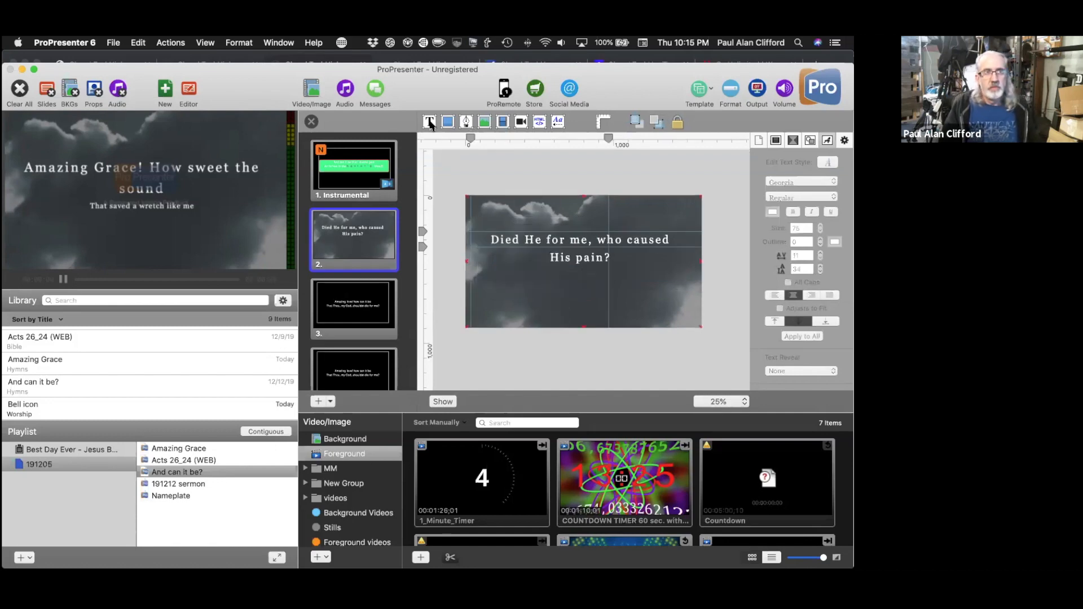
Add a new text box to the slide and paste the line "For me, who Him to death pursued?" into it
left_click(637, 295)
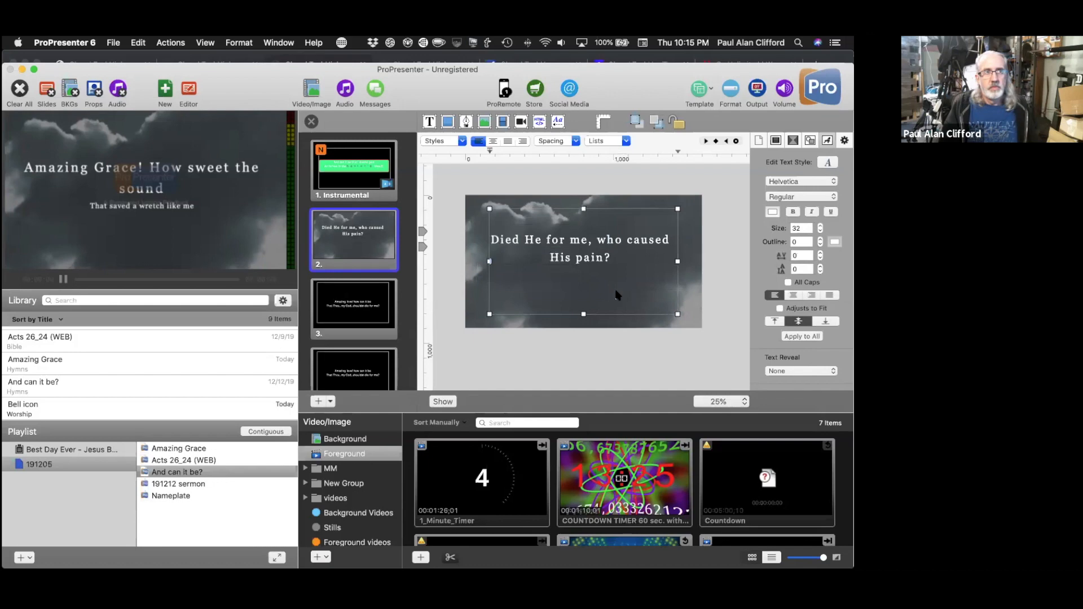
left_click(617, 295)
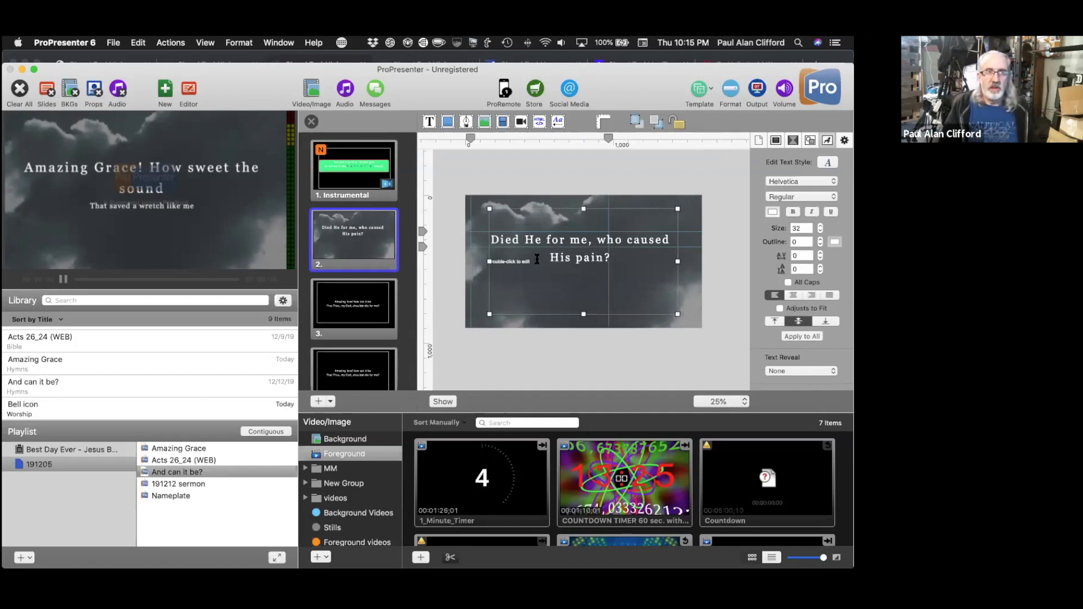
double_click(509, 263)
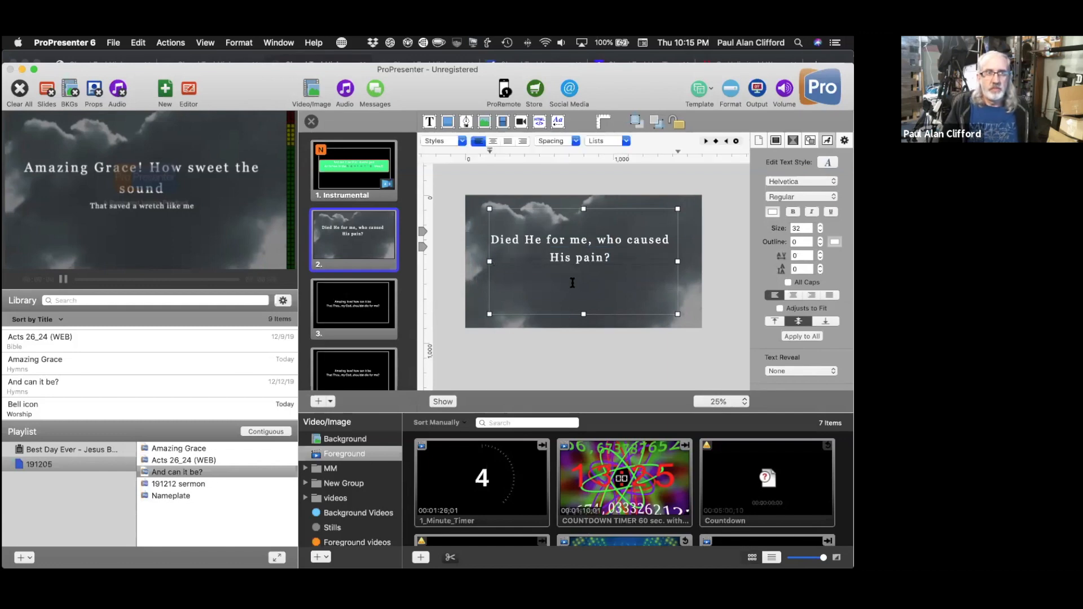
key("super+v")
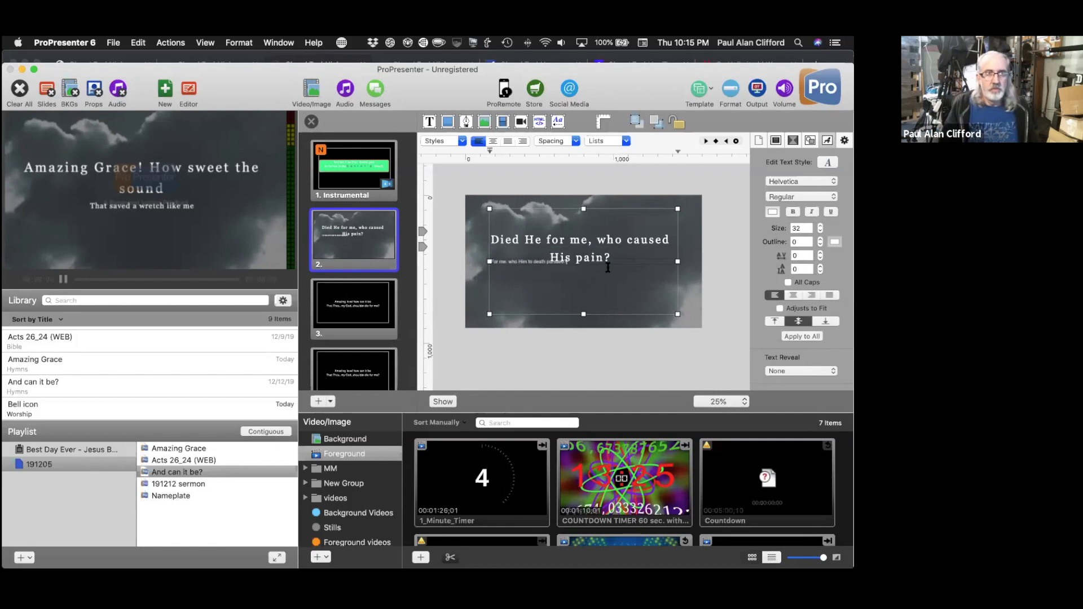
Set the font size of the pasted line to 76
left_click(820, 225)
left_click(820, 226)
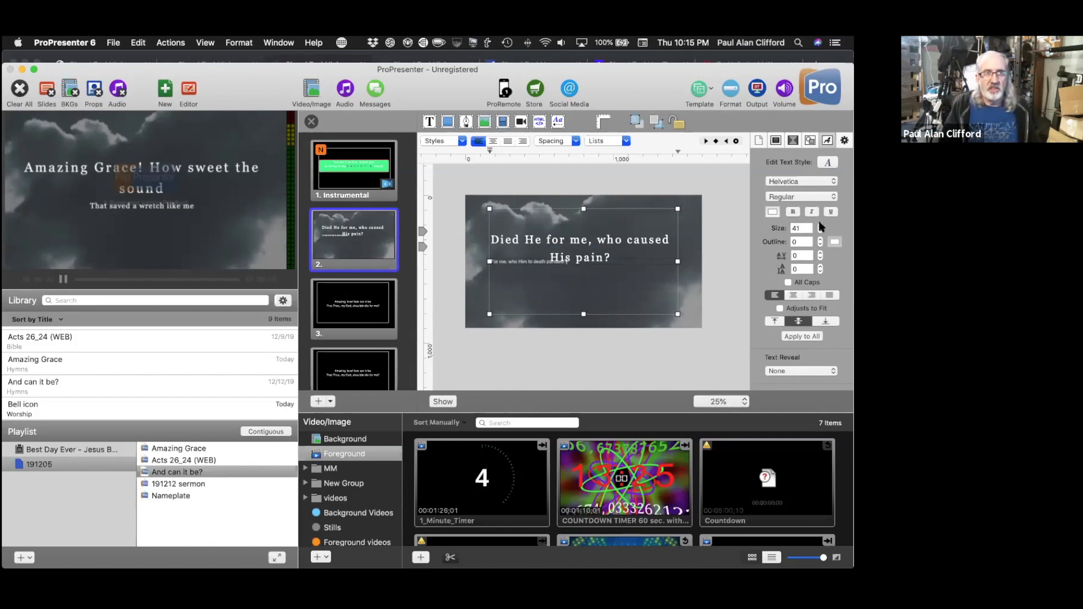
left_click(819, 225)
key("super+a")
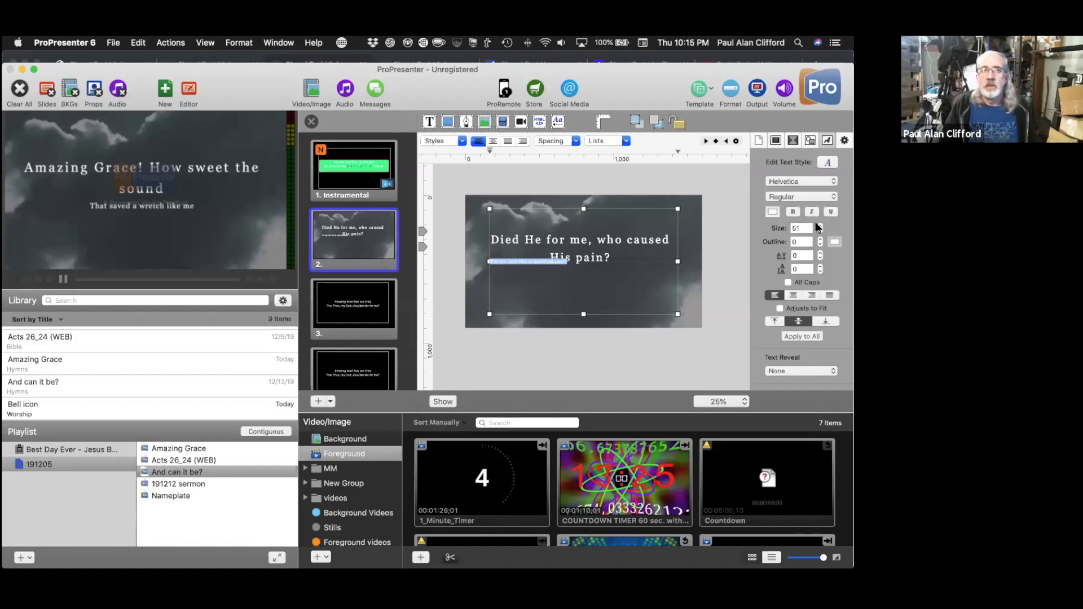
left_click(819, 225)
left_click(819, 225)
left_click(819, 225)
left_click(819, 225)
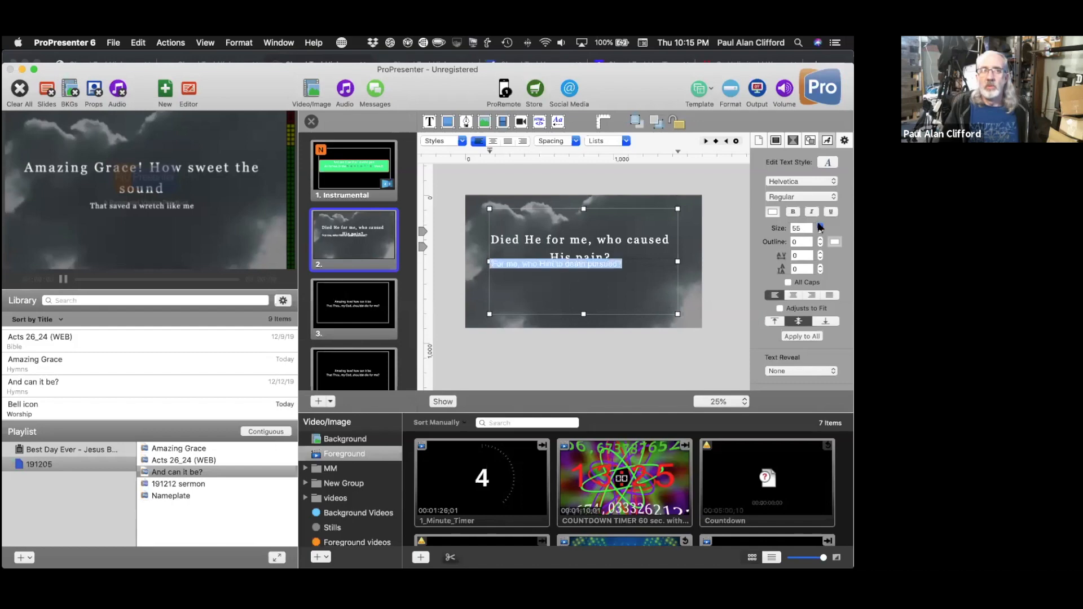
left_click(819, 225)
left_click(819, 225)
left_click(820, 225)
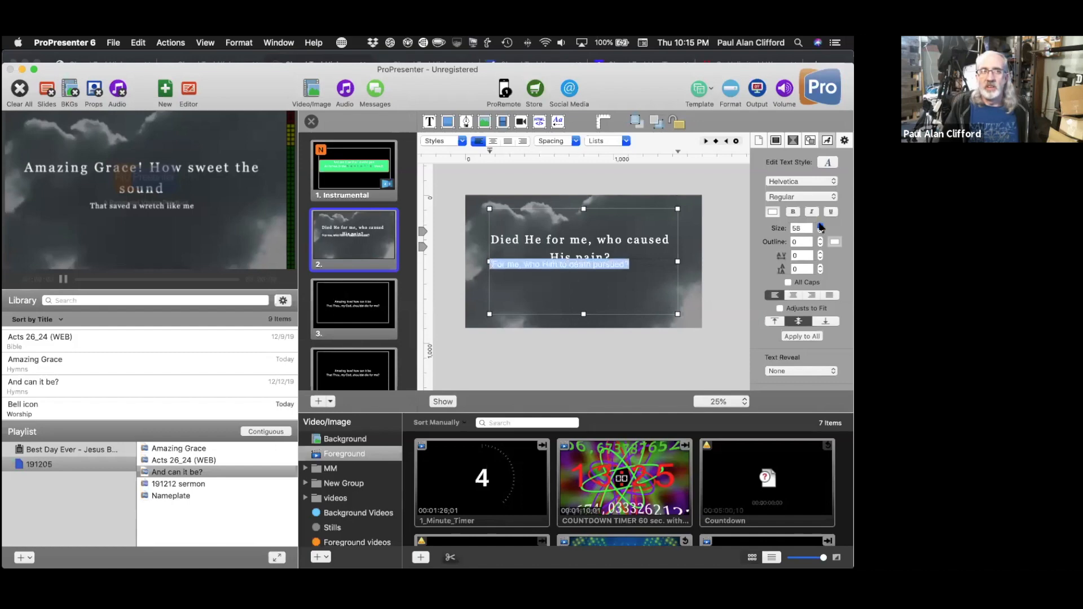
left_click(821, 226)
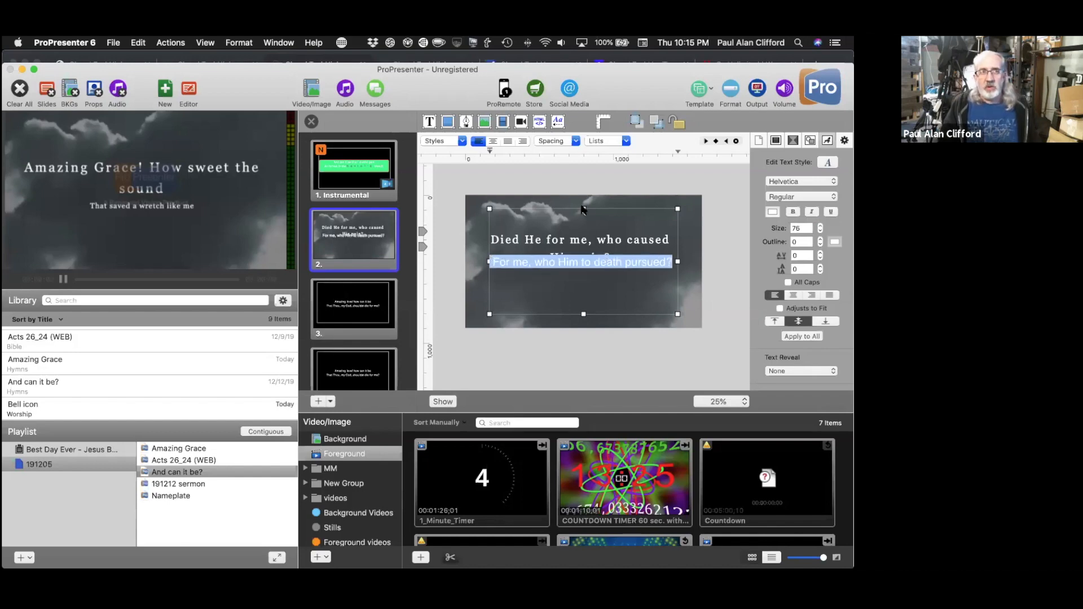
Shrink the new text box into the slide's lower half, then resize and reposition the original lyric box just above it
left_click_drag(584, 209, 584, 262)
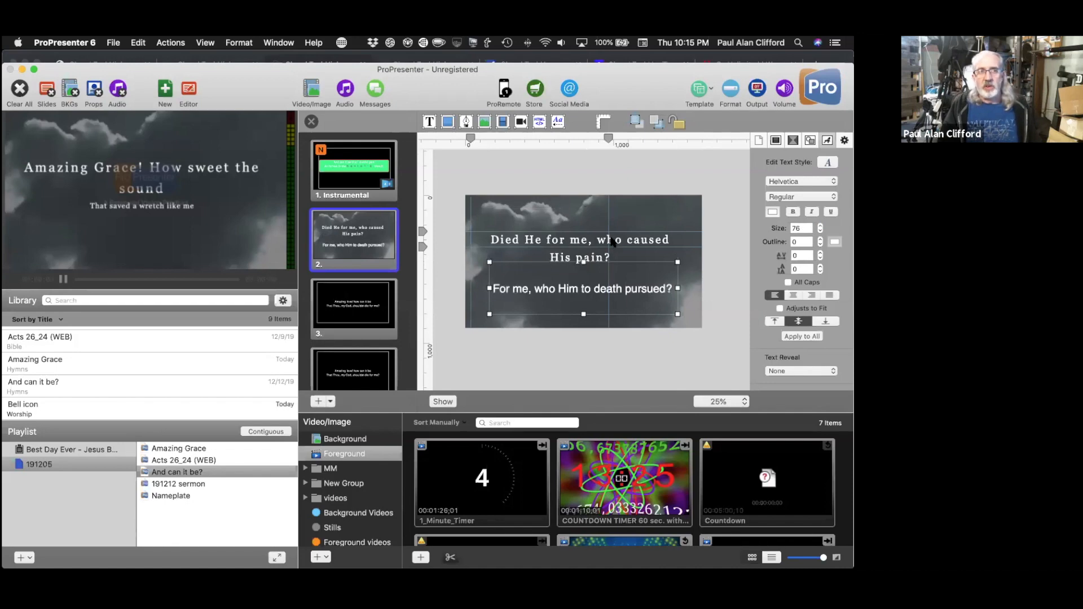
left_click(594, 267)
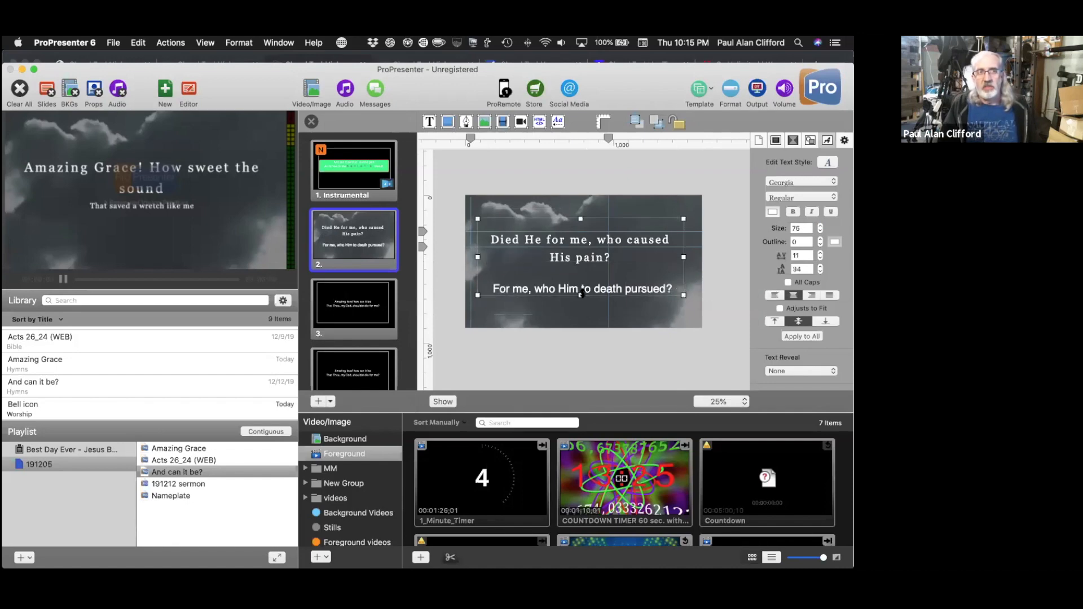
left_click_drag(583, 295, 582, 292)
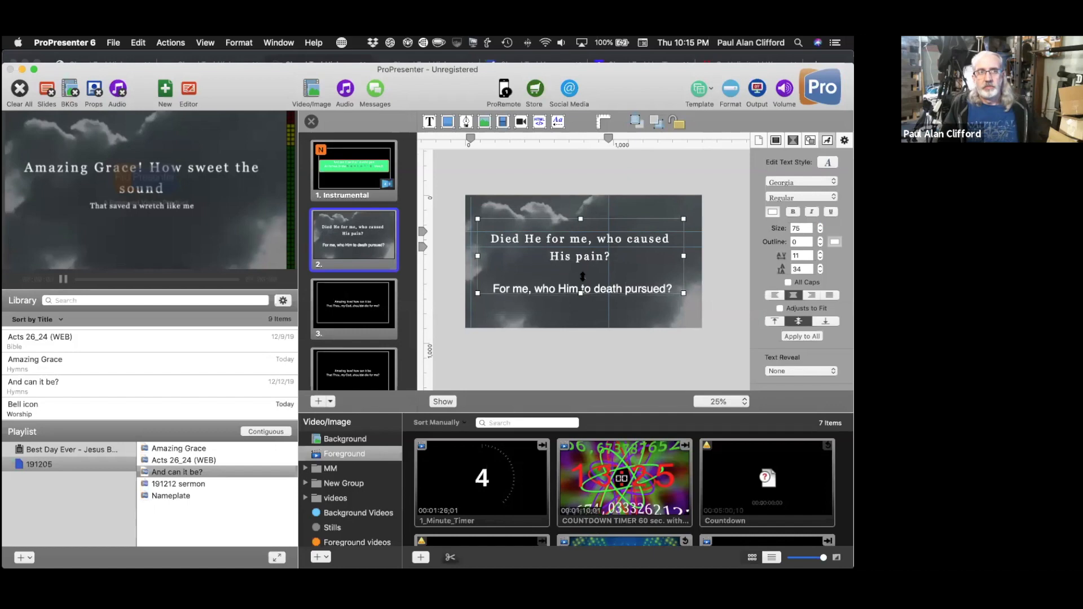
mouse_move(582, 276)
left_mouse_down()
mouse_move(587, 254)
mouse_move(583, 284)
left_mouse_up()
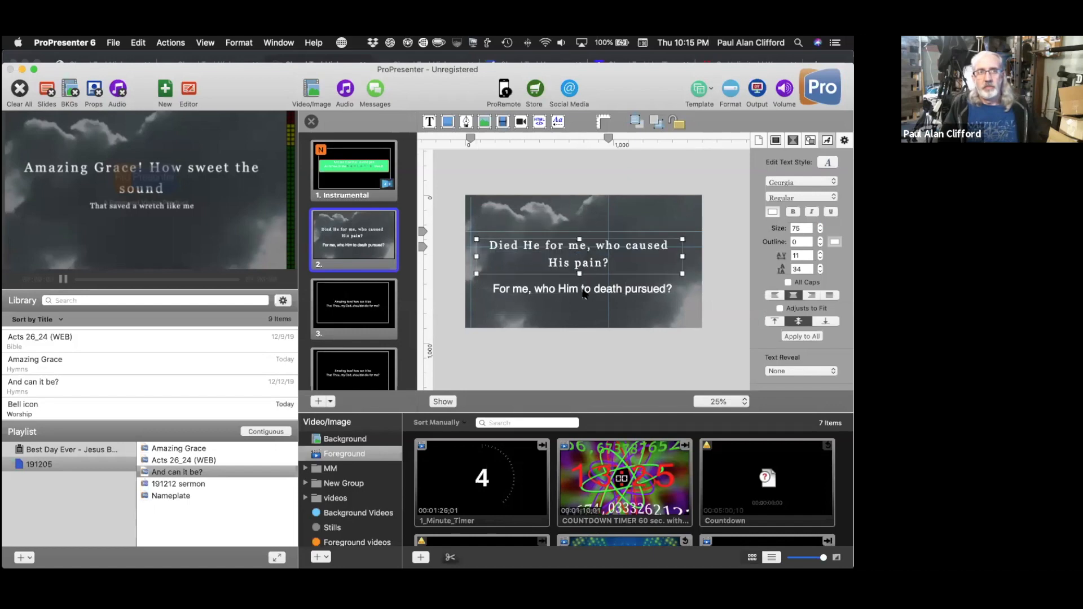
Color the line "For me, who Him to death pursued?" Banana yellow, and leave the slide editor
left_click(584, 292)
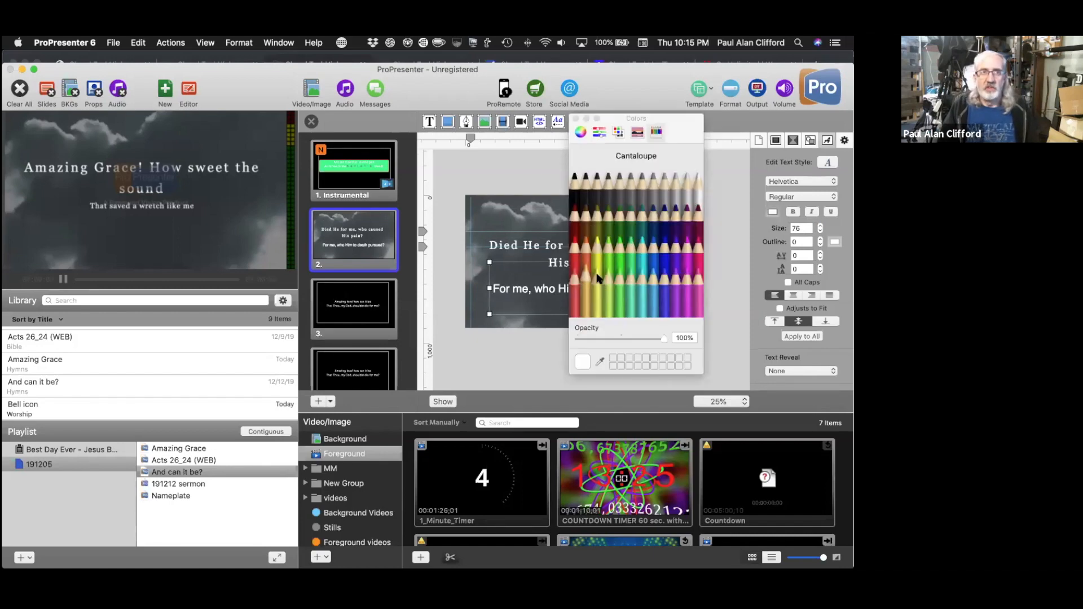
left_click(596, 275)
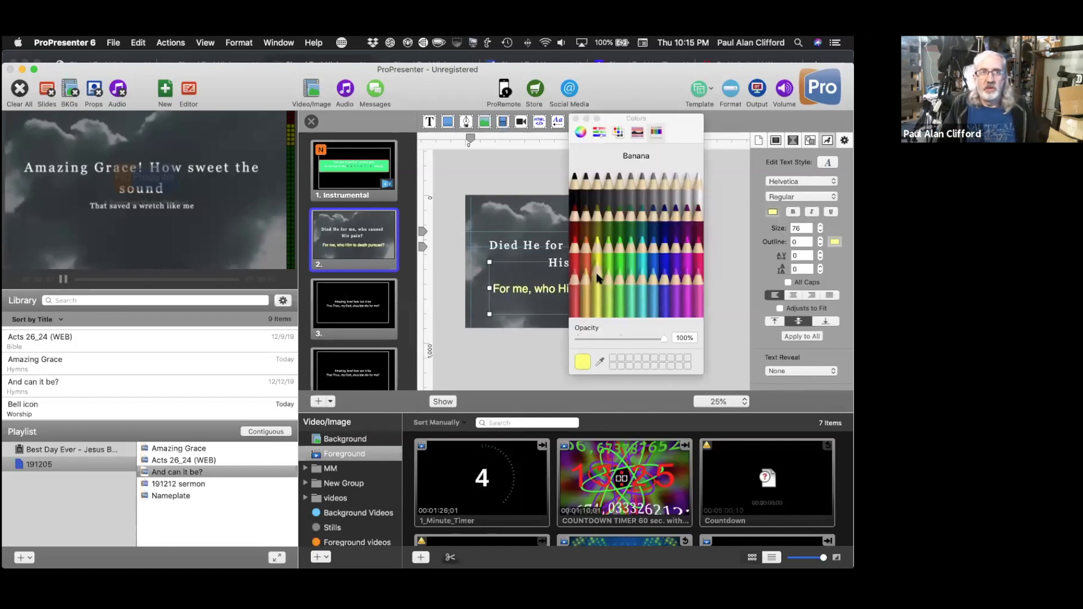
left_click(441, 179)
left_click(311, 121)
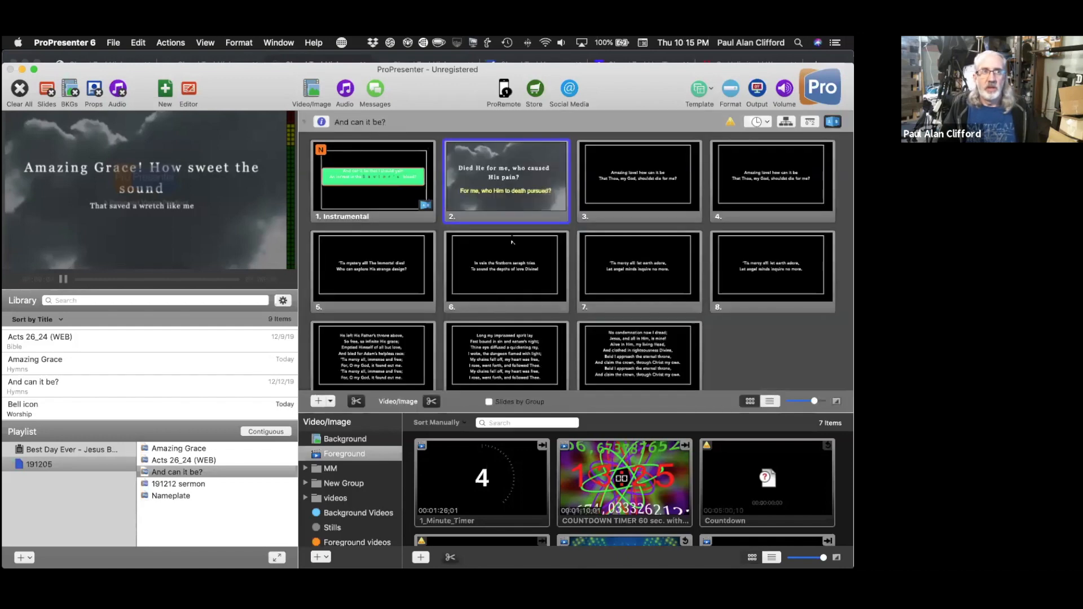
Add slide 2 to the "two colors" template group
right_click(500, 186)
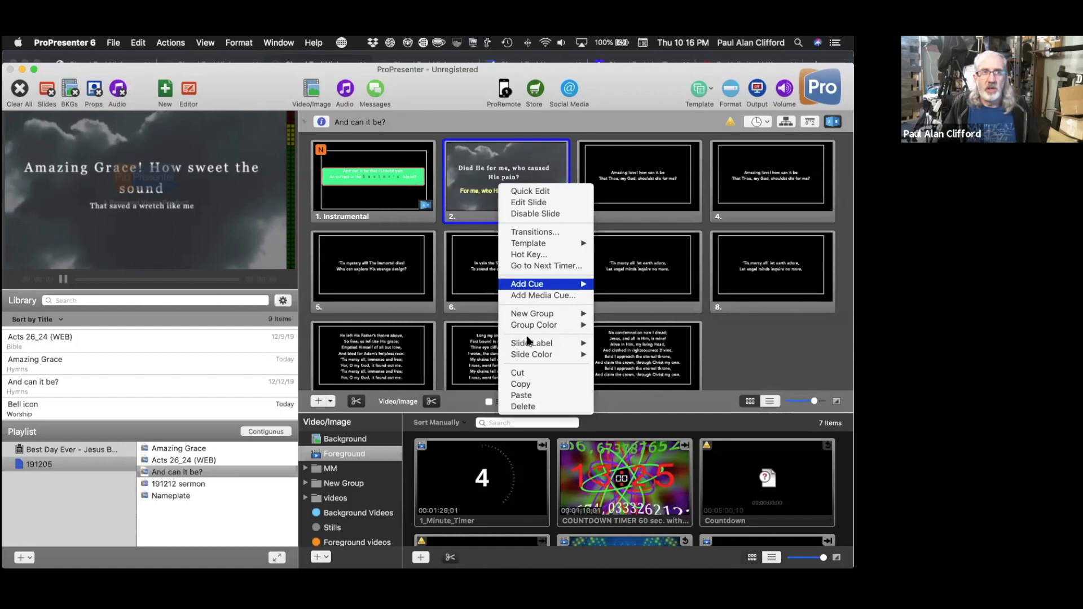
mouse_move(536, 244)
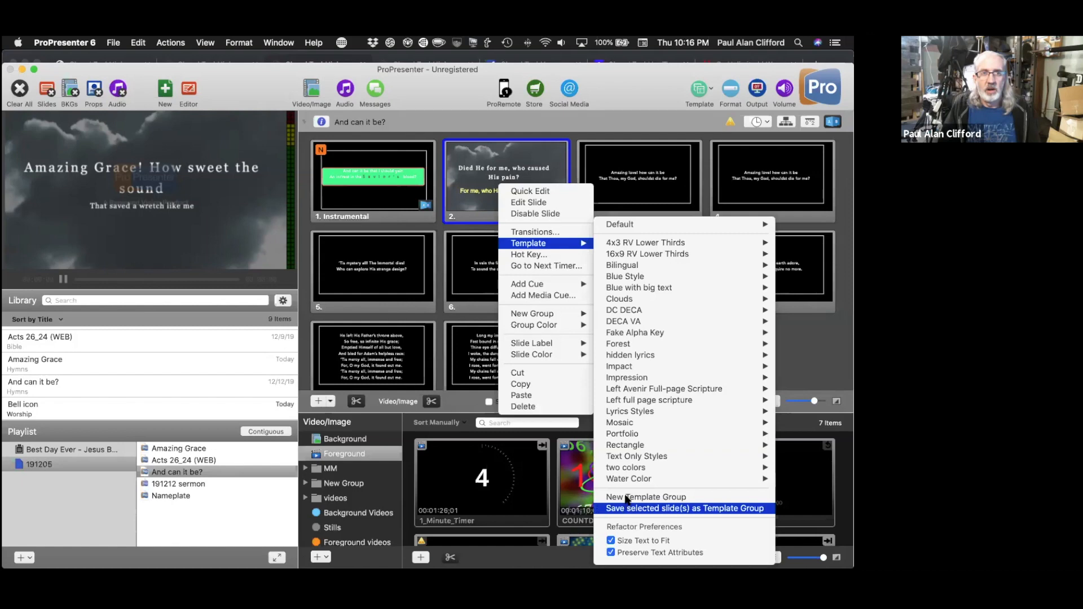
mouse_move(631, 471)
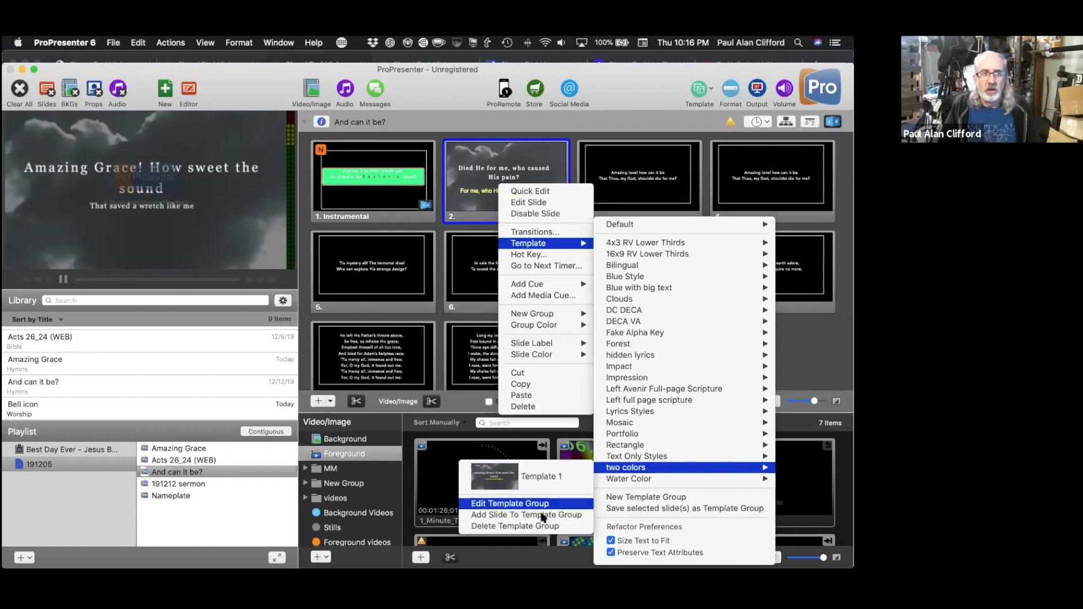
Apply Template 2 from the "two colors" template group to slide 3
left_click(651, 205)
left_click(651, 205)
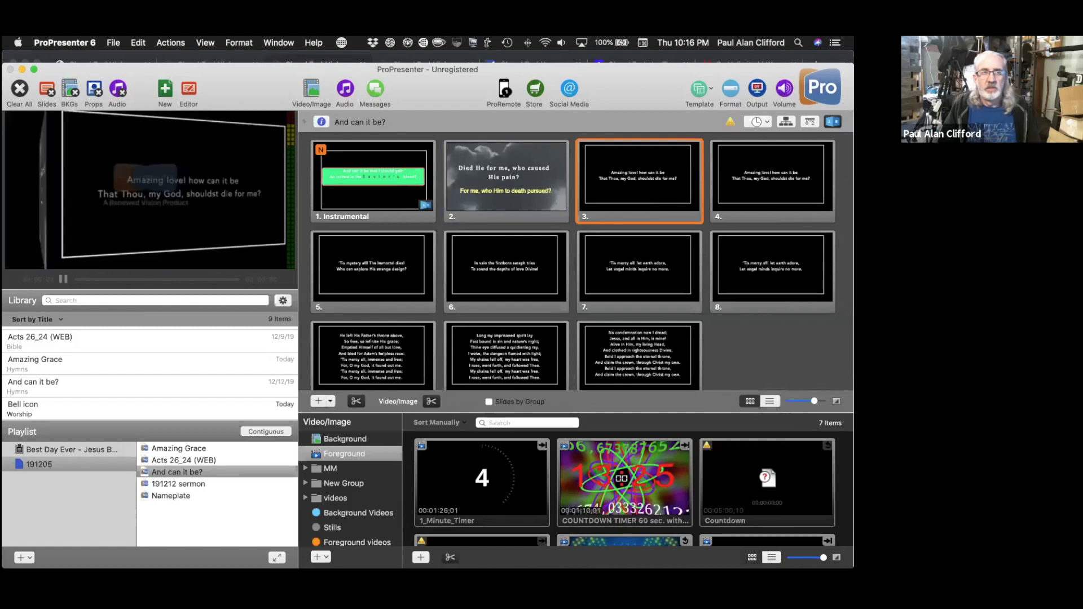
right_click(650, 222)
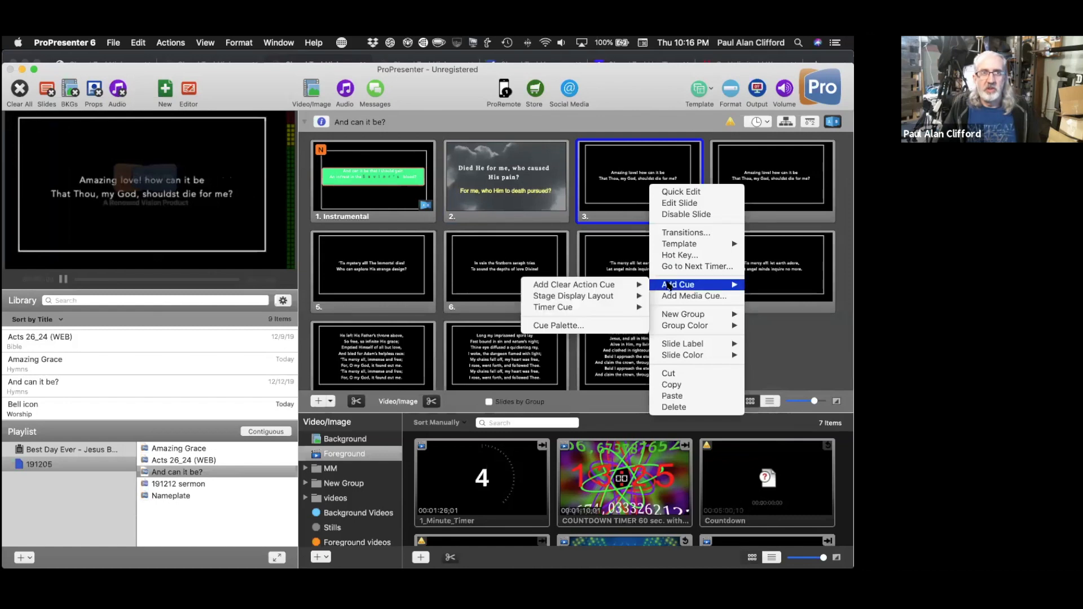
mouse_move(675, 246)
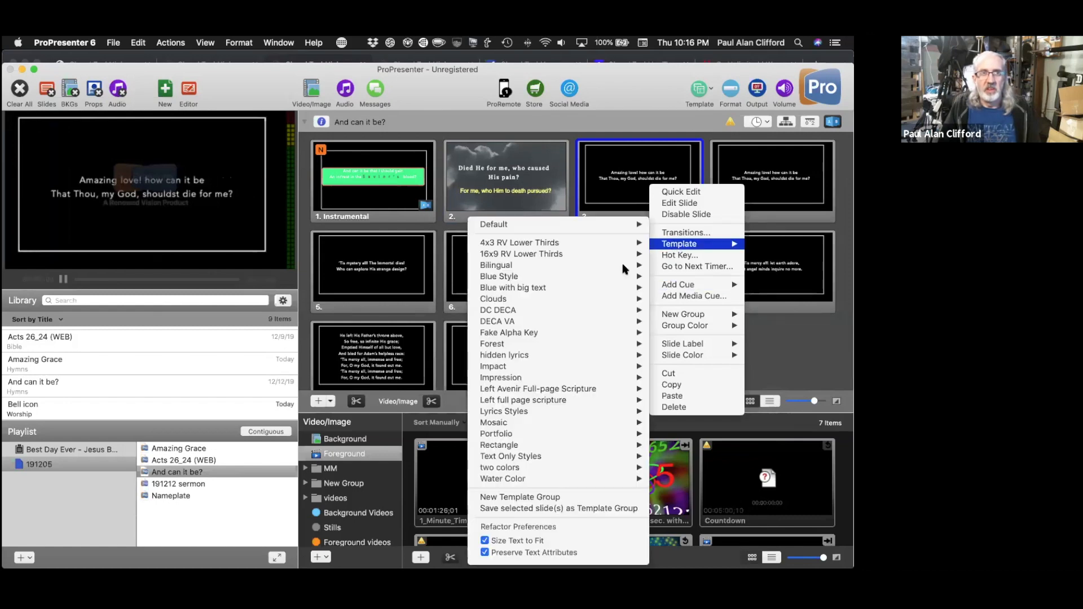
mouse_move(497, 445)
mouse_move(482, 468)
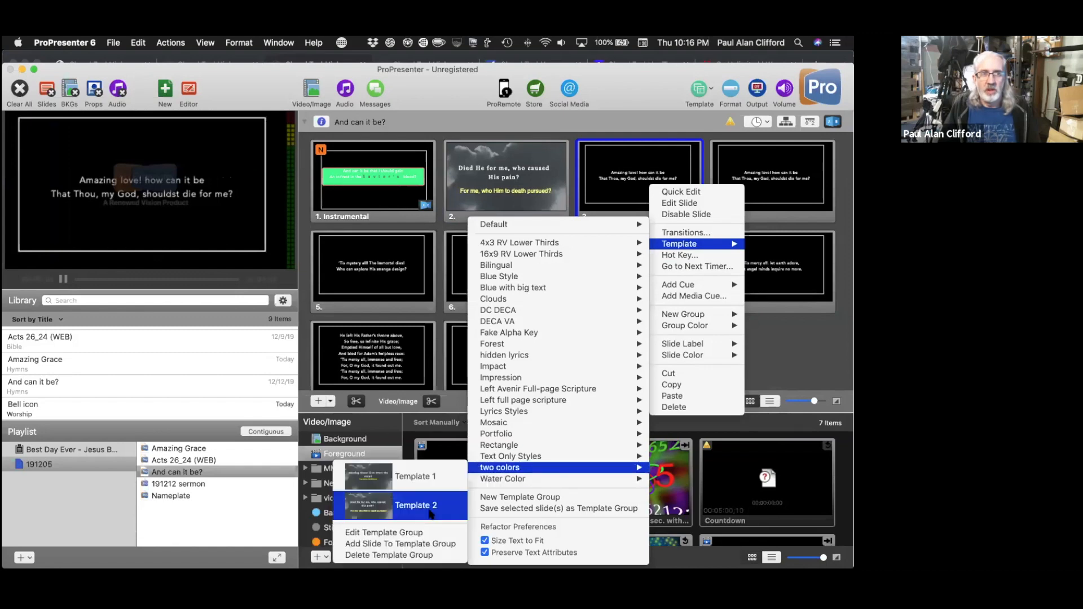
left_click(432, 508)
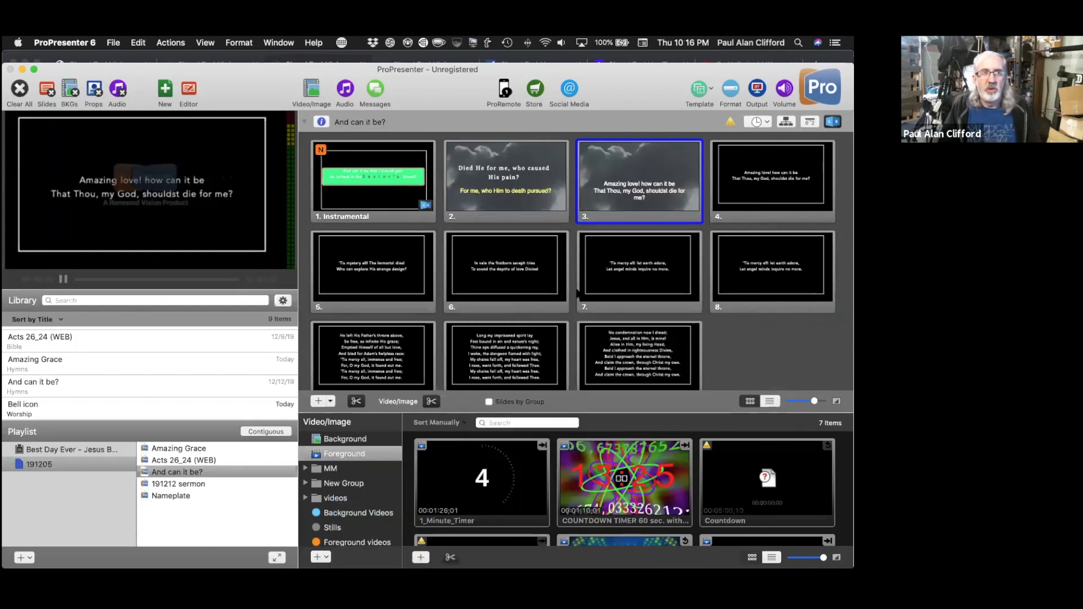
Cut "That Thou, my God, shouldst die for me?" out of slide 3's lyric box and move the box to the slide's upper half
right_click(644, 199)
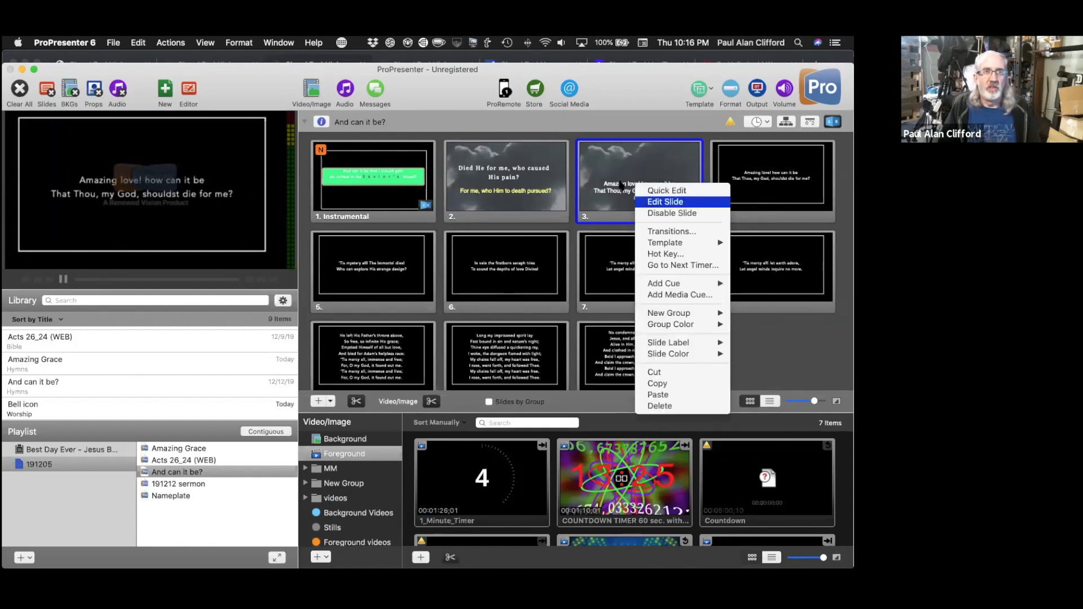
left_click(646, 202)
left_click(599, 299)
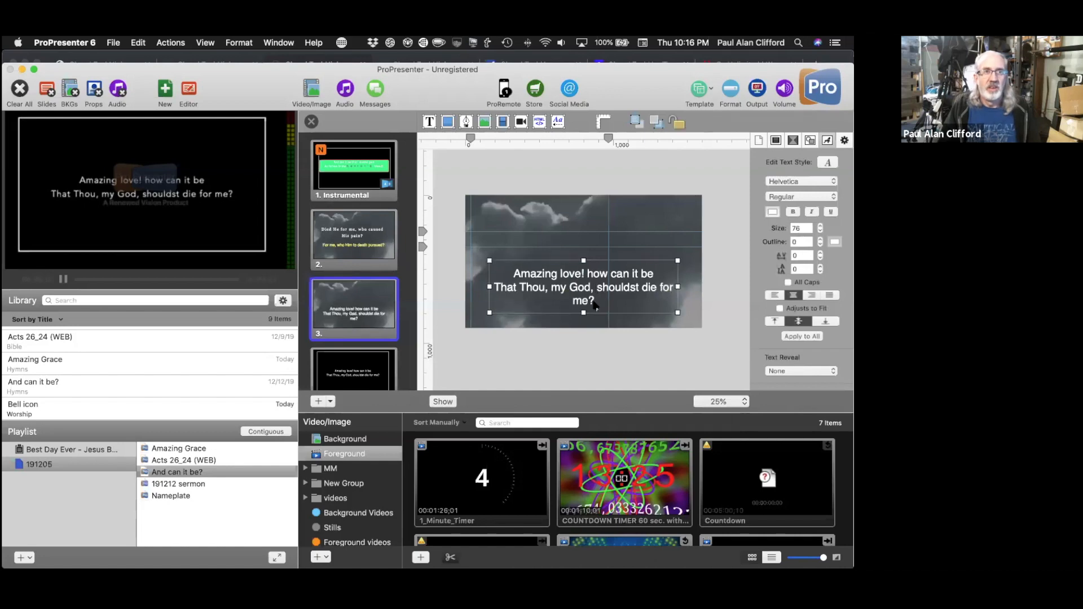
double_click(592, 301)
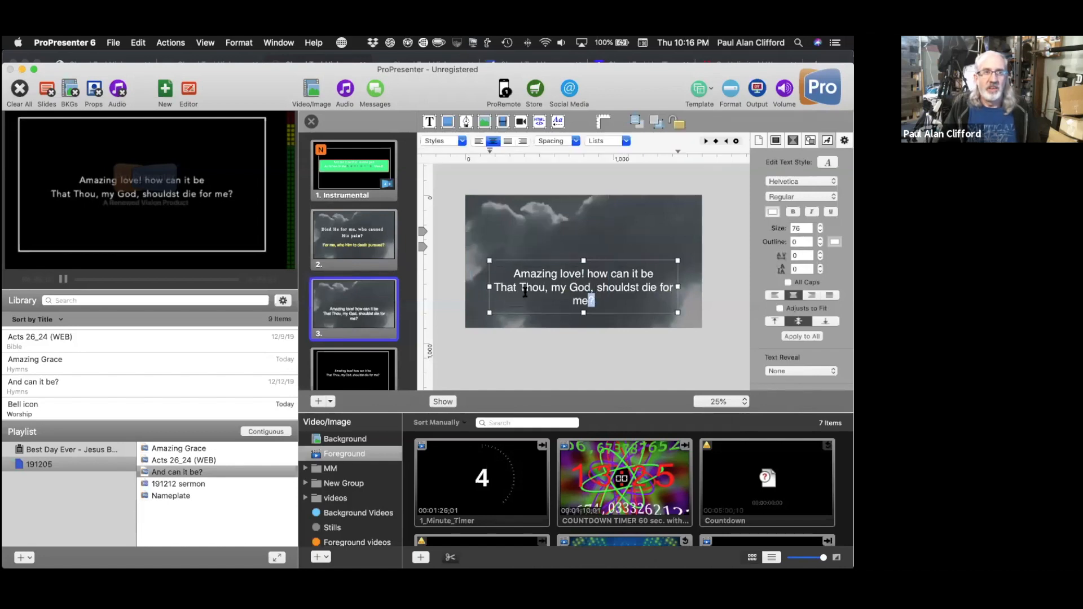
left_click(494, 288, "shift")
key("super+c")
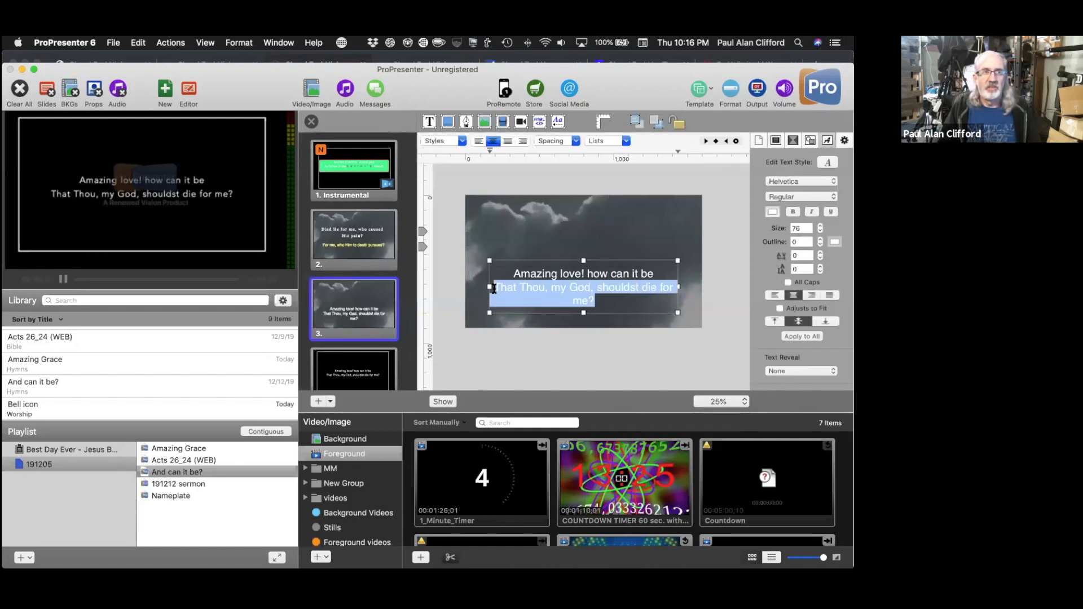
key("BackSpace")
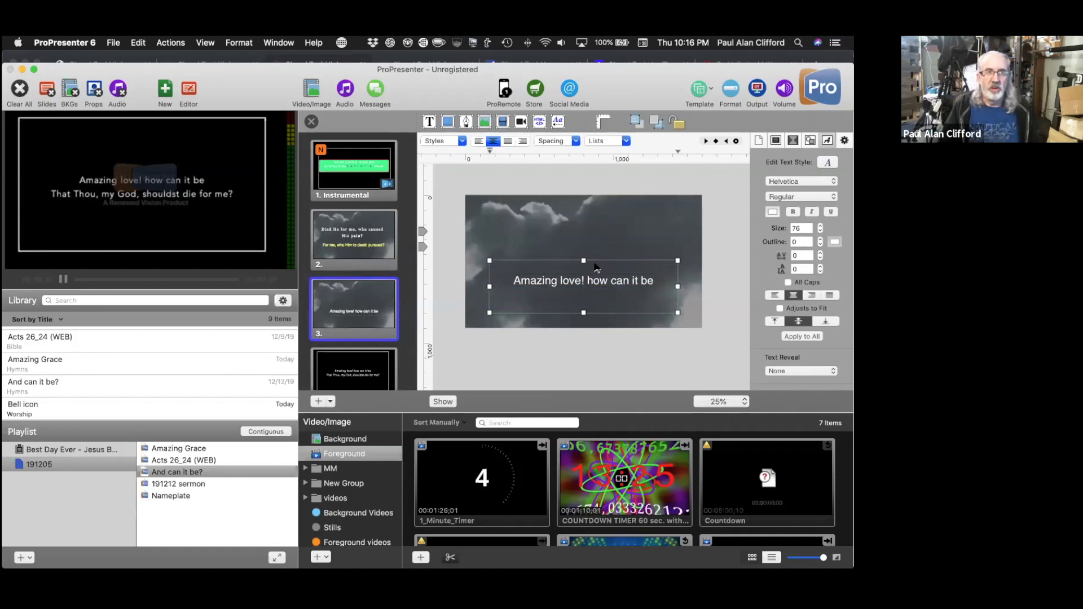
left_click_drag(595, 260, 592, 221)
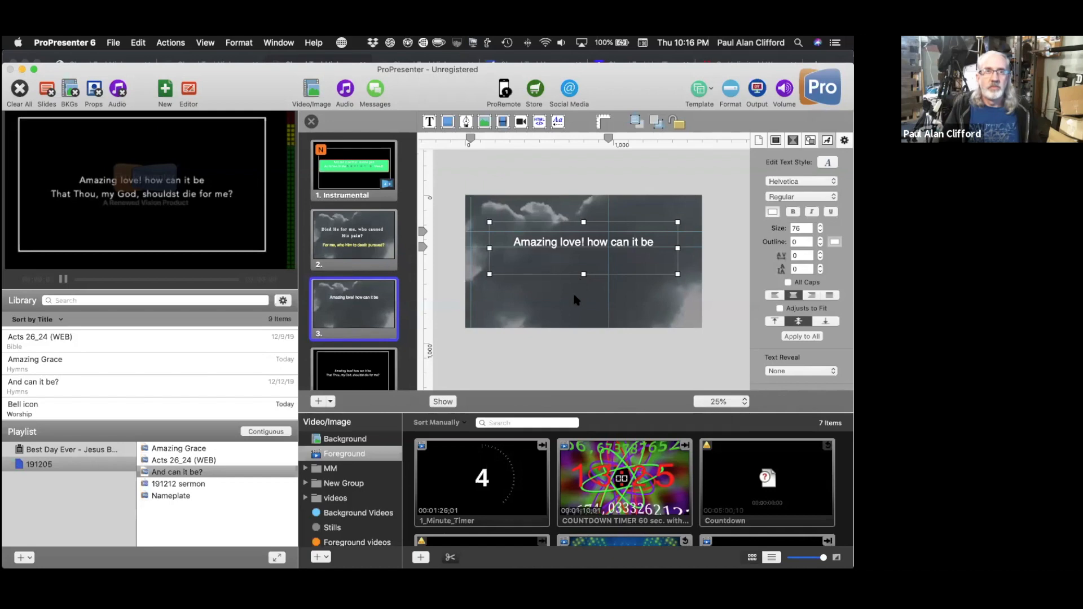
Add a second text box containing "That Thou, my God, shouldst die for me?" to slide 3, and leave the slide editor
left_click(515, 151)
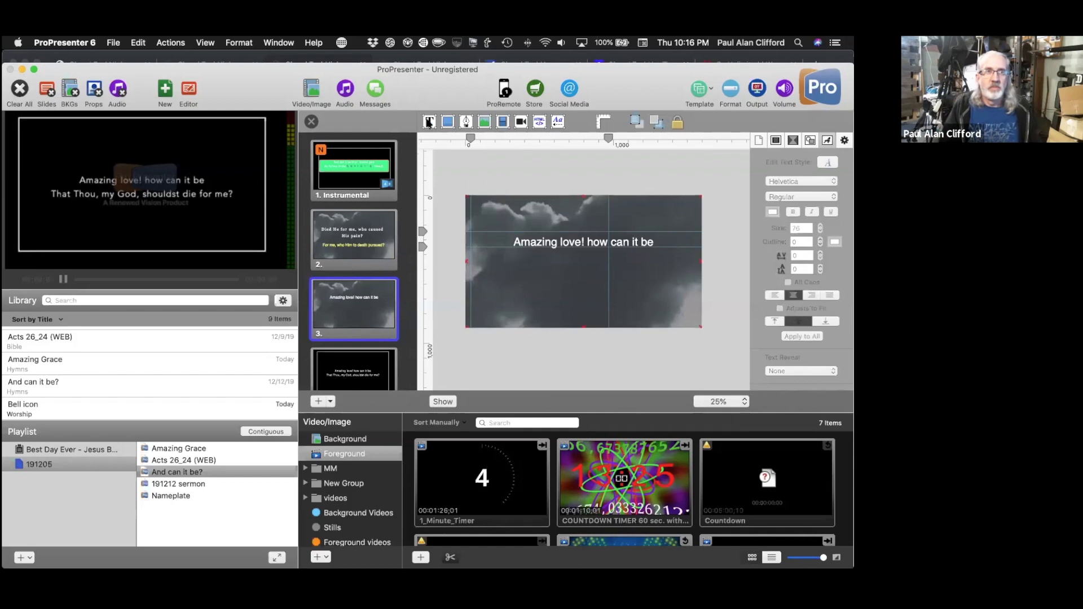
left_click(553, 263)
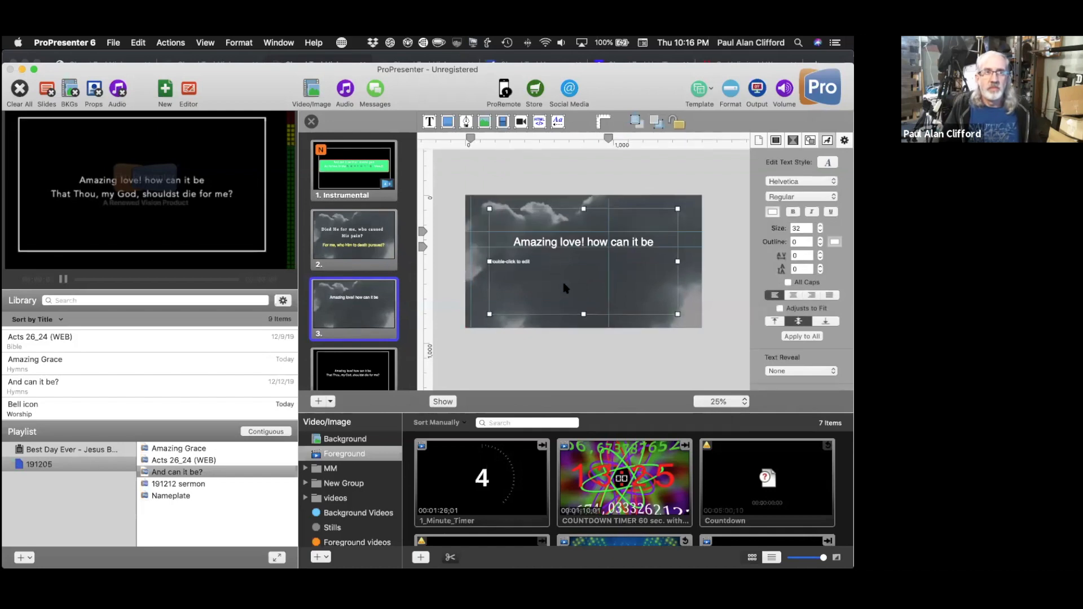
key("super+v")
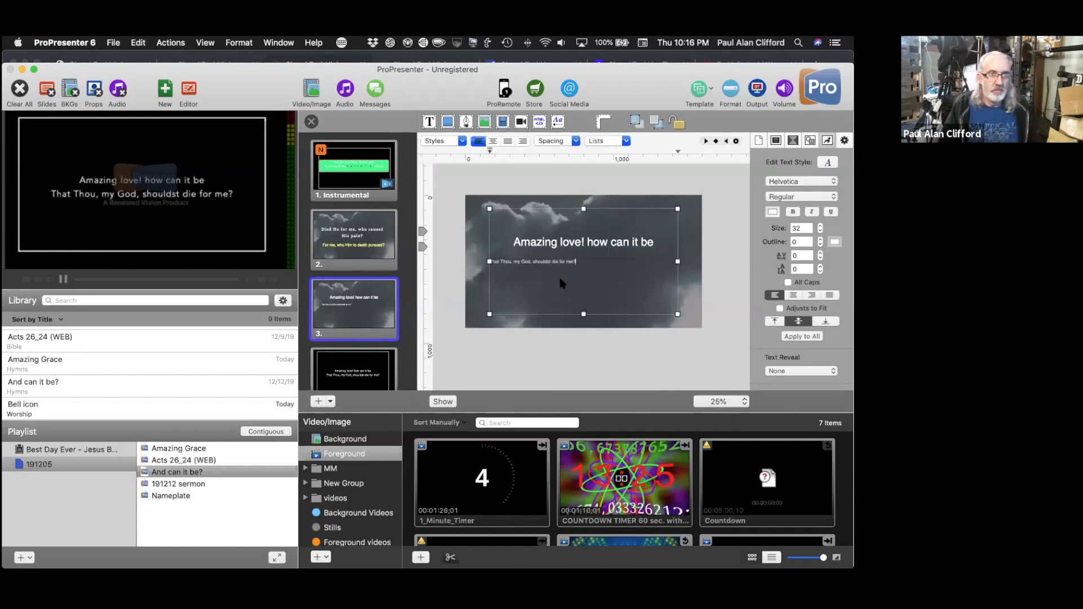
left_click(312, 123)
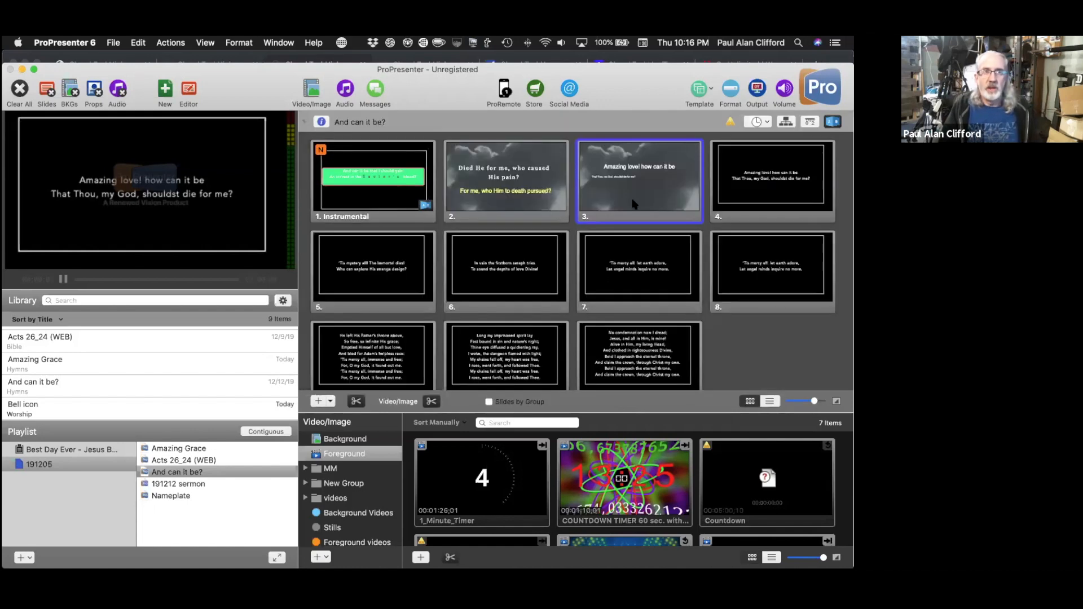
Reapply Template 2 from the "two colors" template group to slide 3 with its two text boxes
right_click(634, 203)
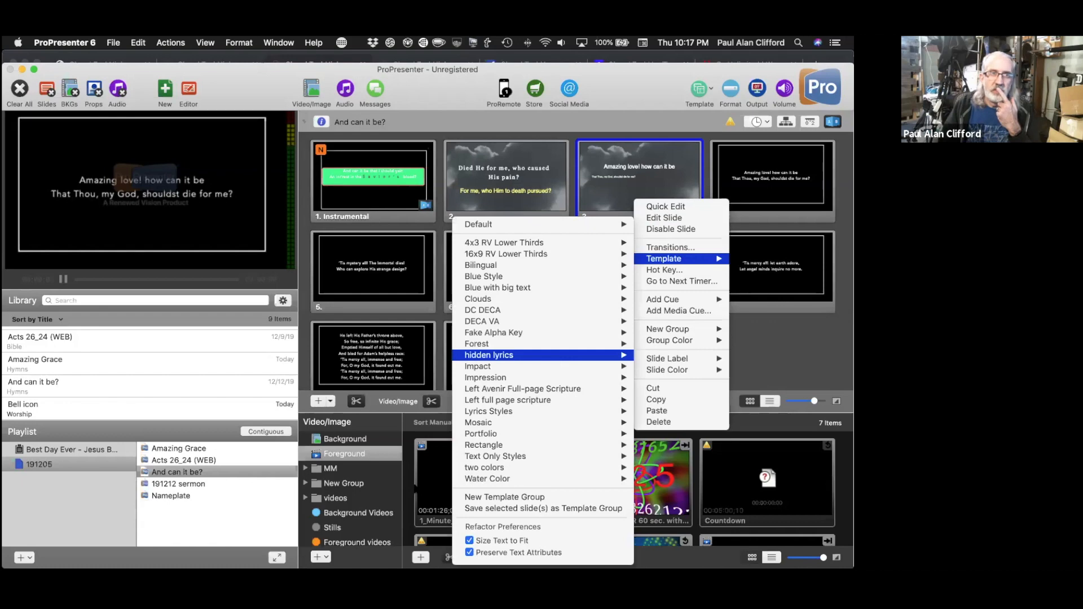
mouse_move(479, 468)
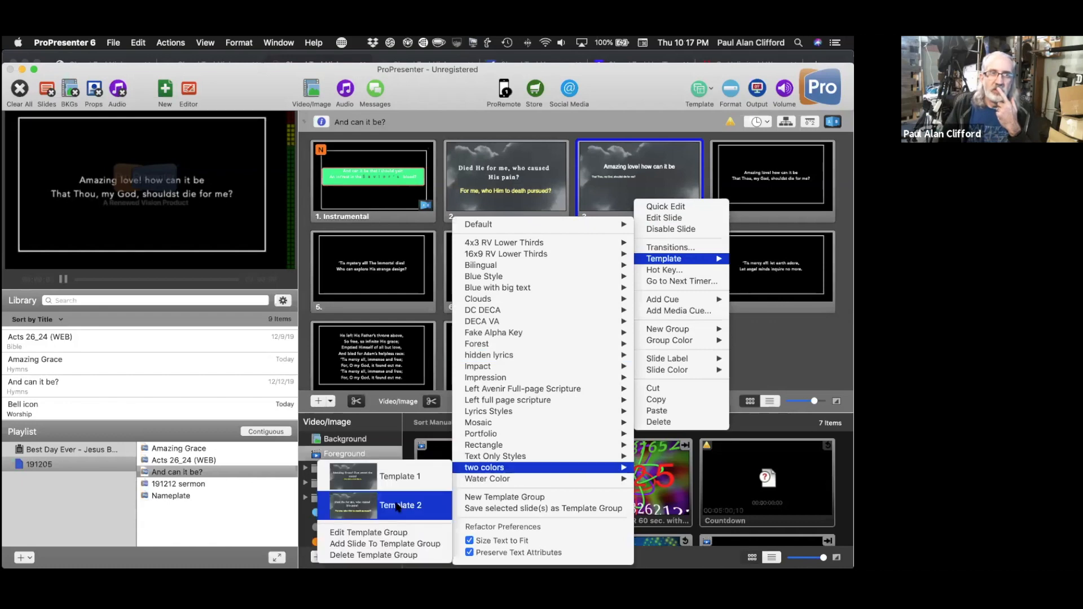
left_click(396, 506)
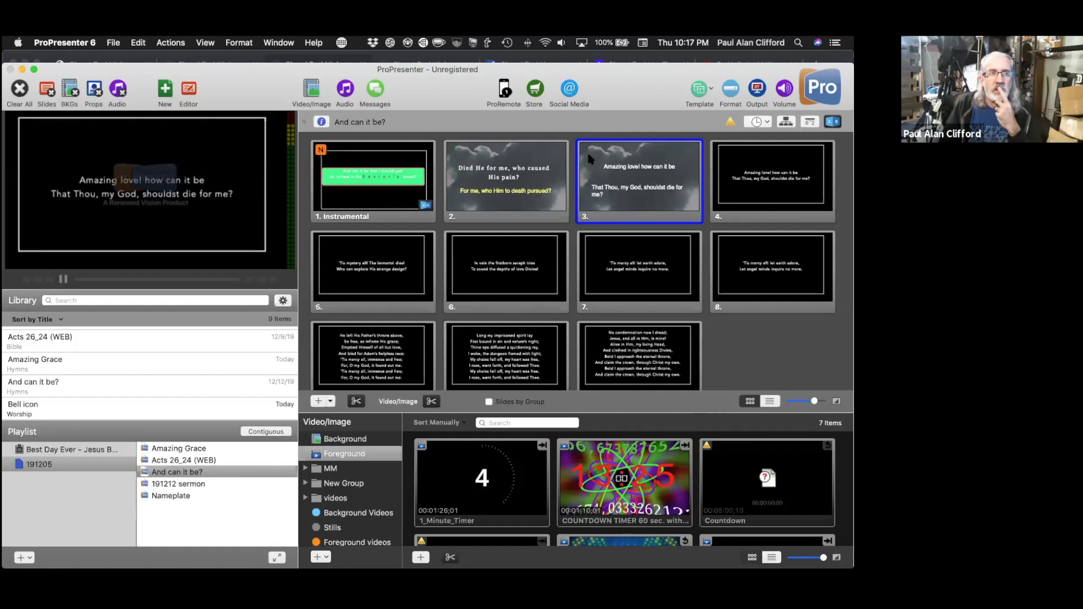
Apply the first "John 11:35 (WEB)" template from the Bilingual template group to slide 3
right_click(646, 189)
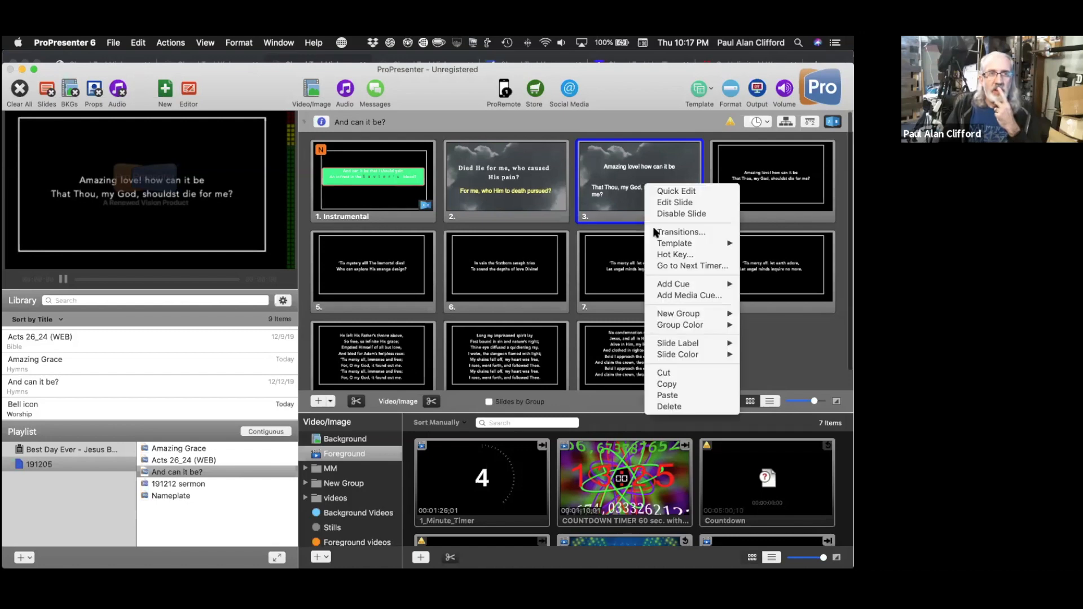
mouse_move(674, 243)
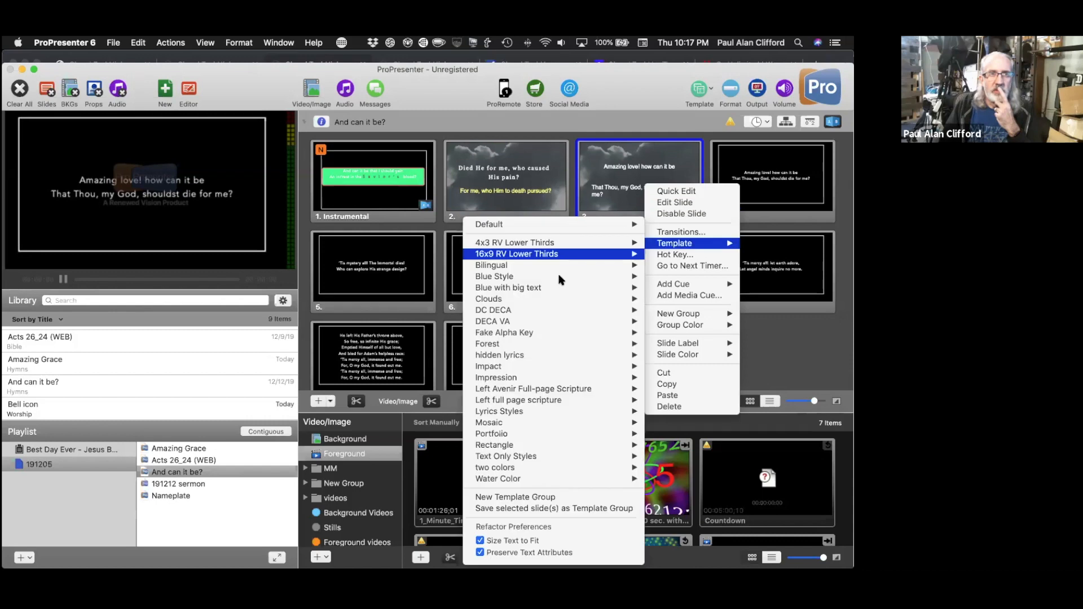
mouse_move(492, 265)
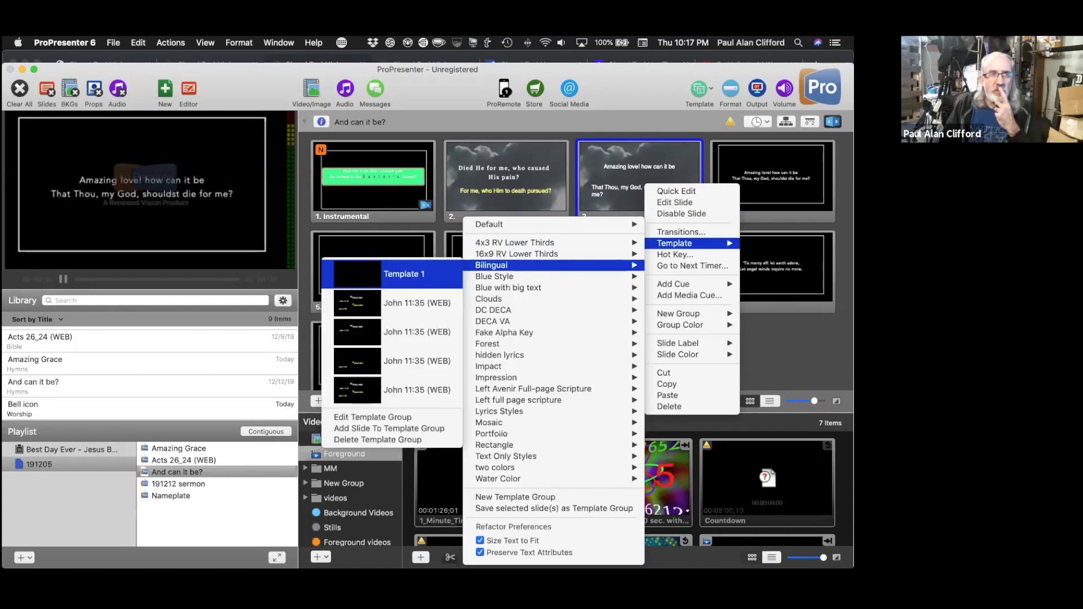
left_click(371, 308)
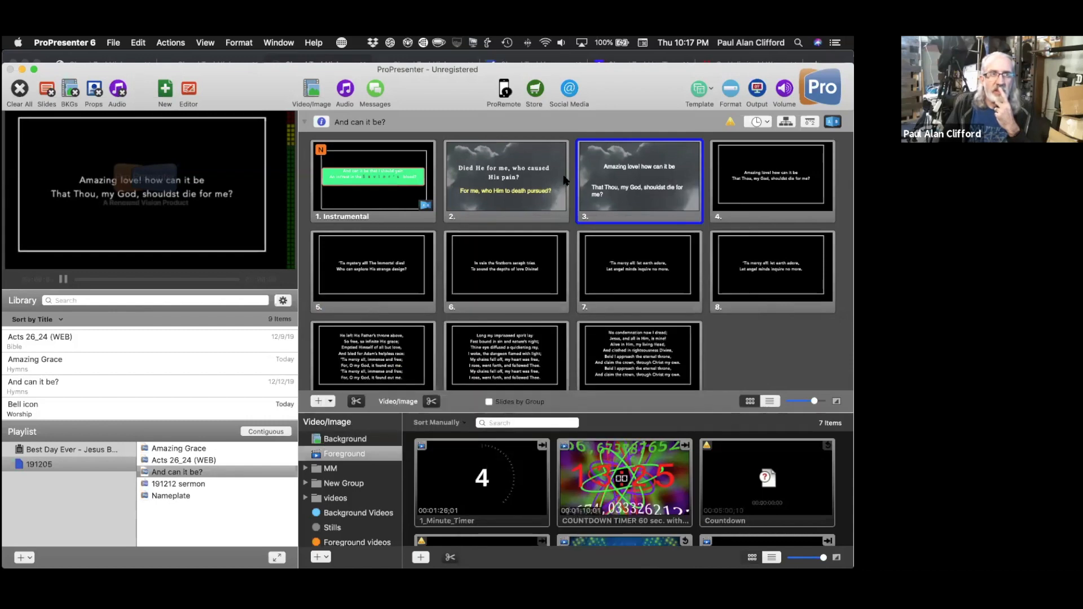
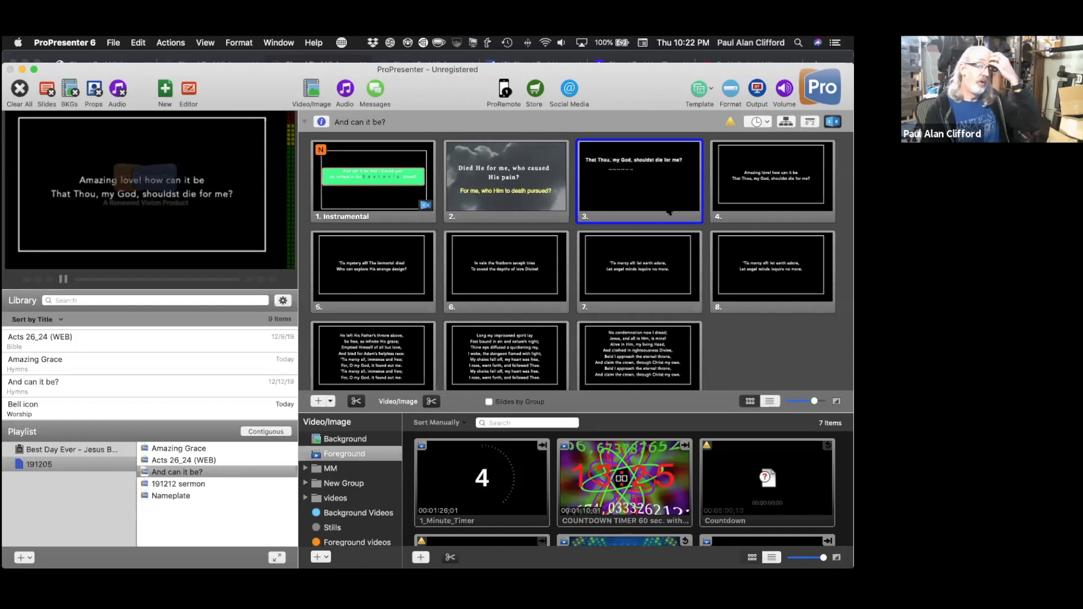
Select slides 1, 2, 3, 4 and 7 together and show the copy command for them
left_click(357, 217)
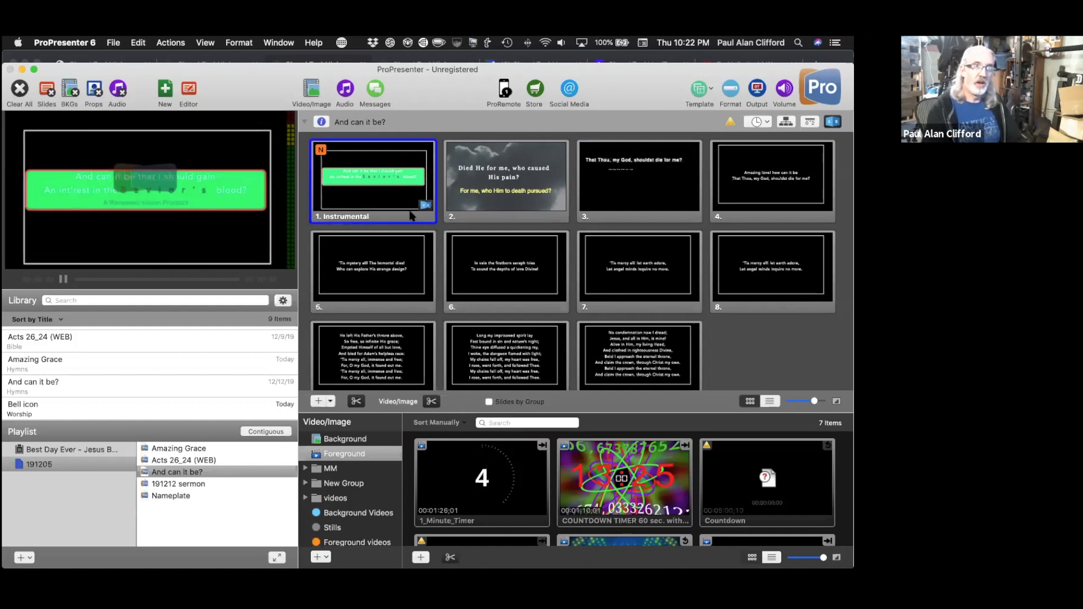
left_click(523, 216, "super")
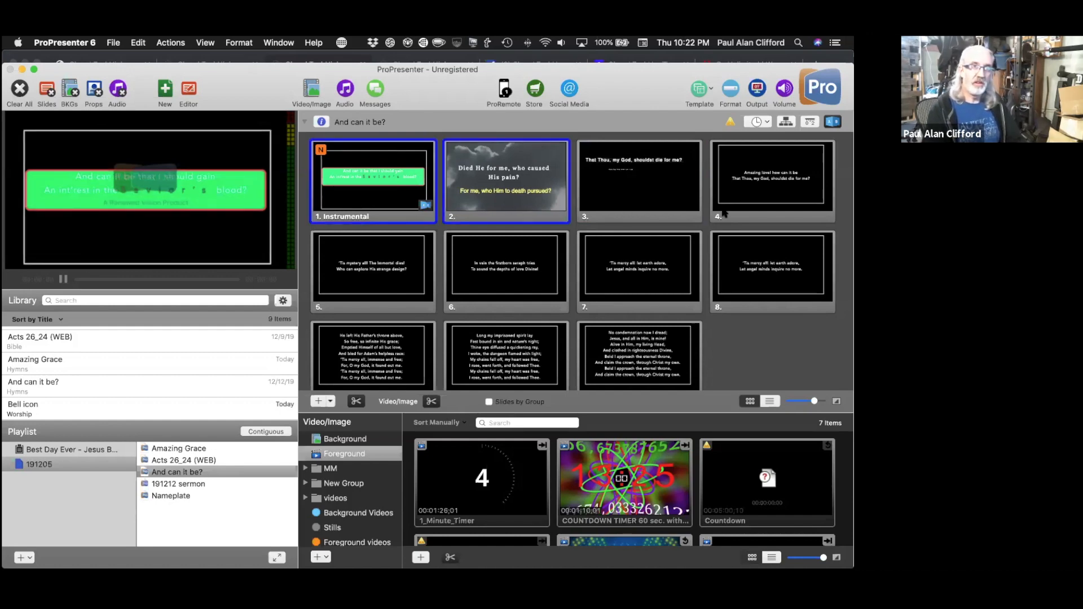
left_click(657, 215, "super")
left_click(728, 214, "super")
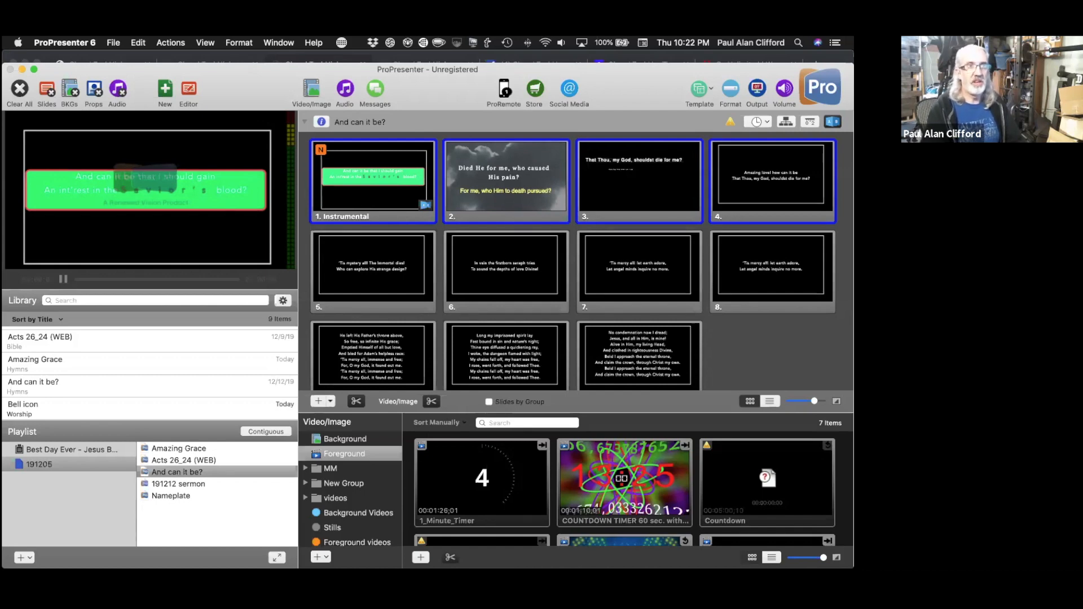
left_click(639, 294, "super")
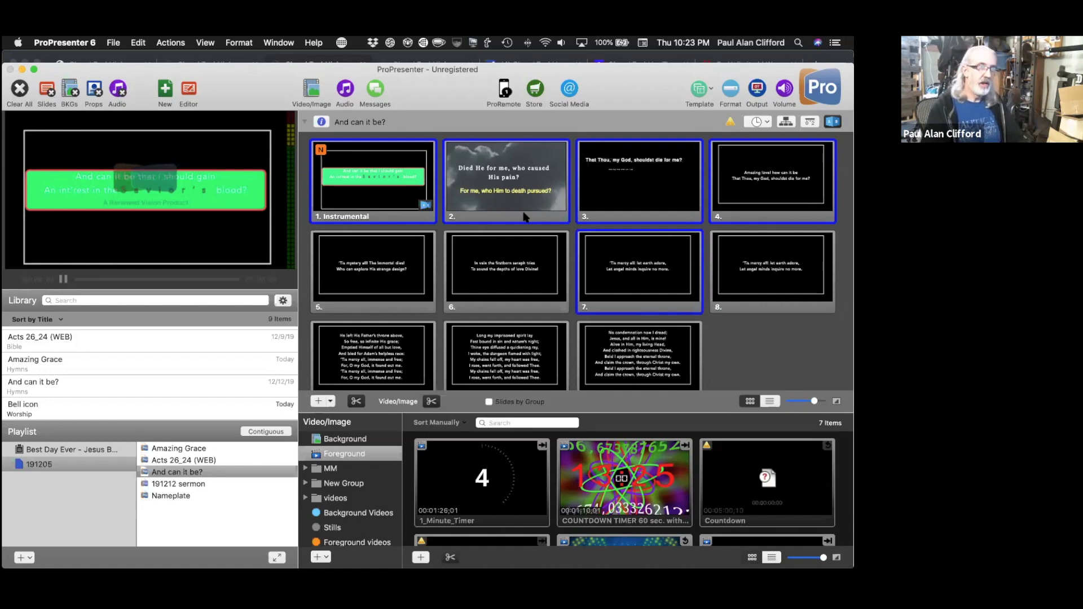
left_click(138, 43)
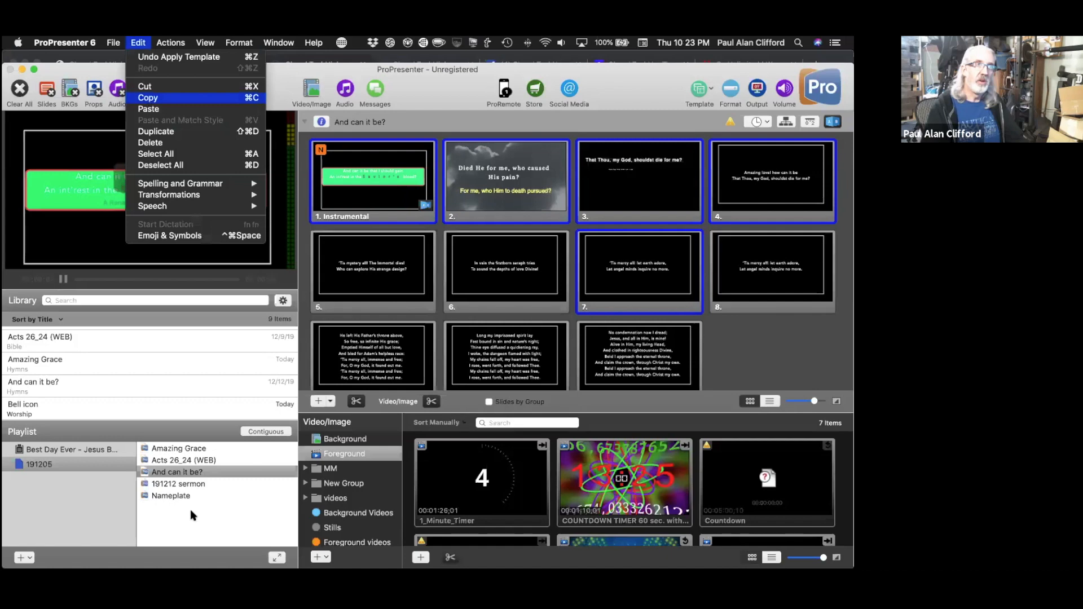
left_click(39, 418)
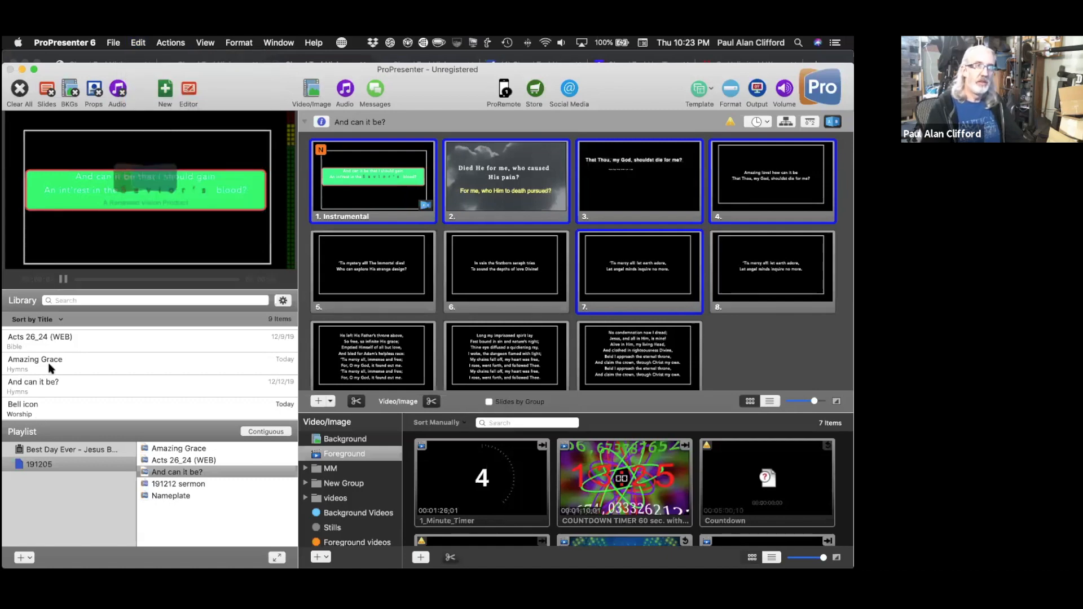
scroll(50, 368, "up", 2)
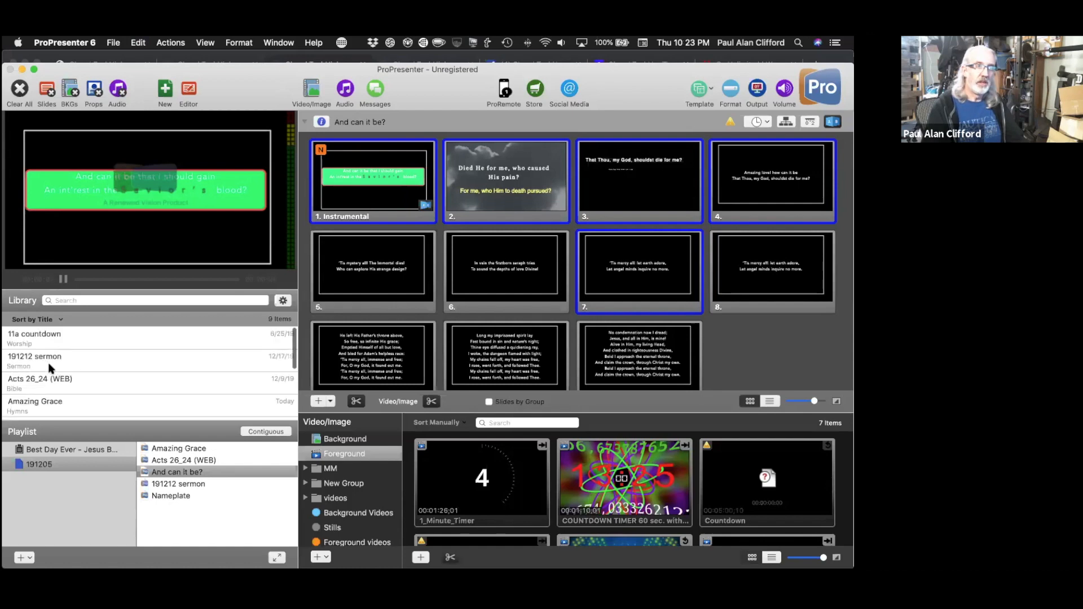
scroll(50, 368, "down", 1)
scroll(49, 368, "down", 4)
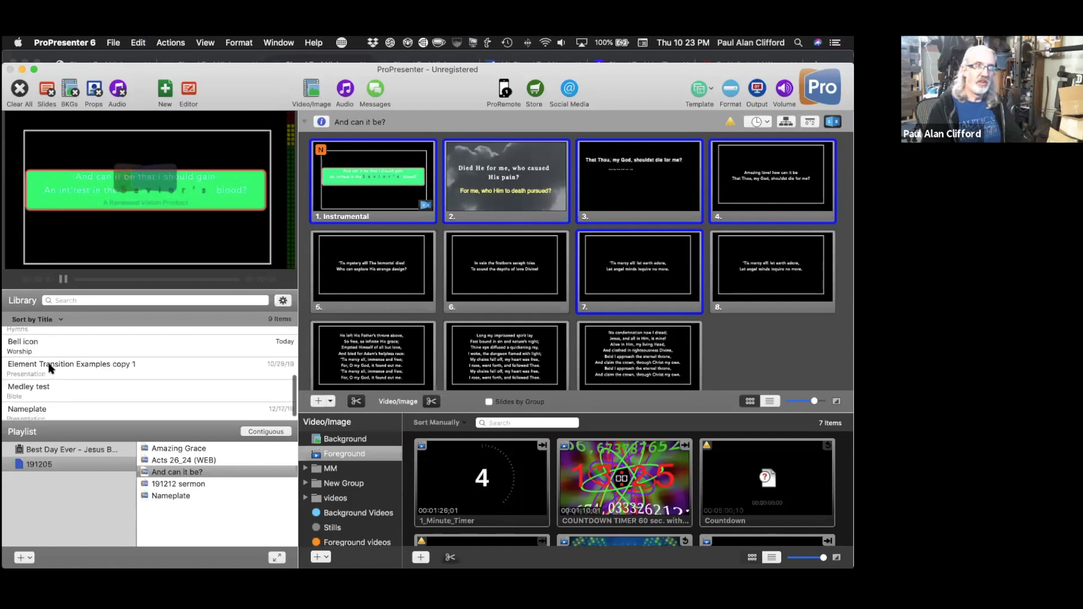
scroll(90, 383, "down", 1)
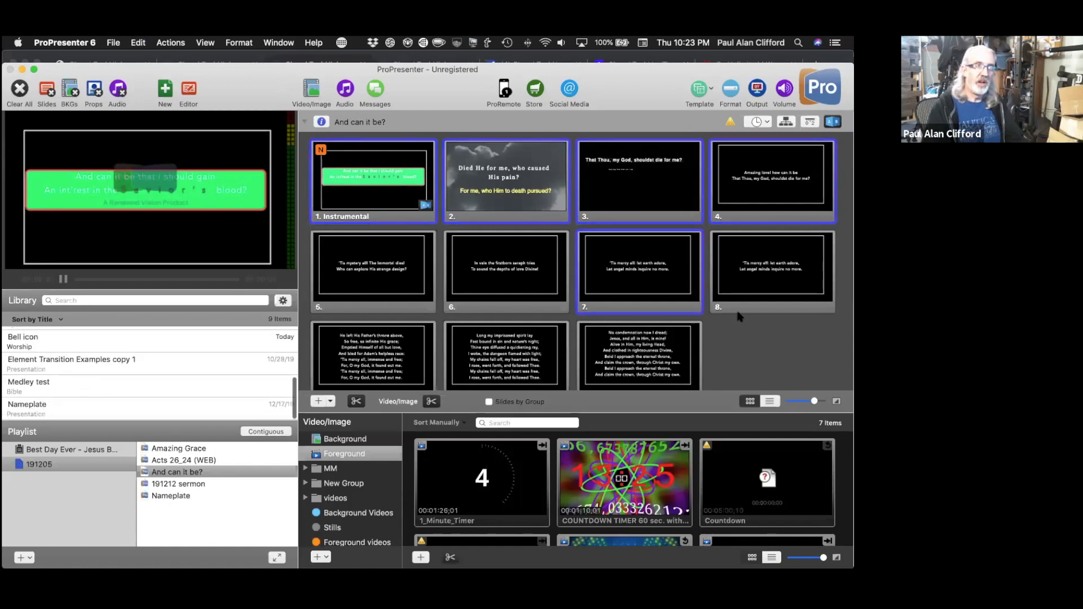
Paste the copied "And can it be?" slides into the Medley test presentation
left_click(727, 311)
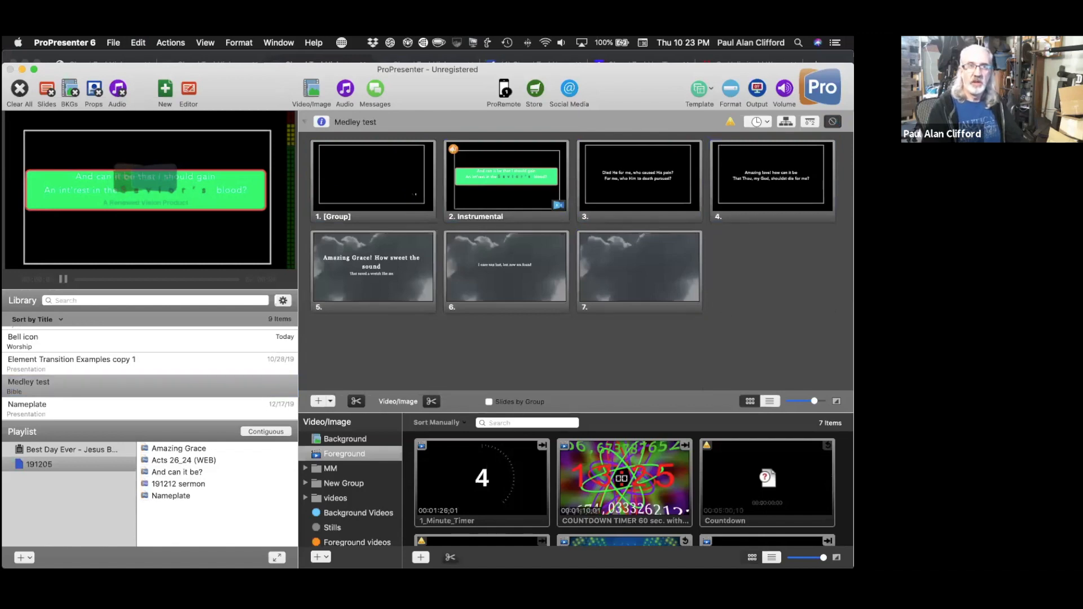
left_click(139, 43)
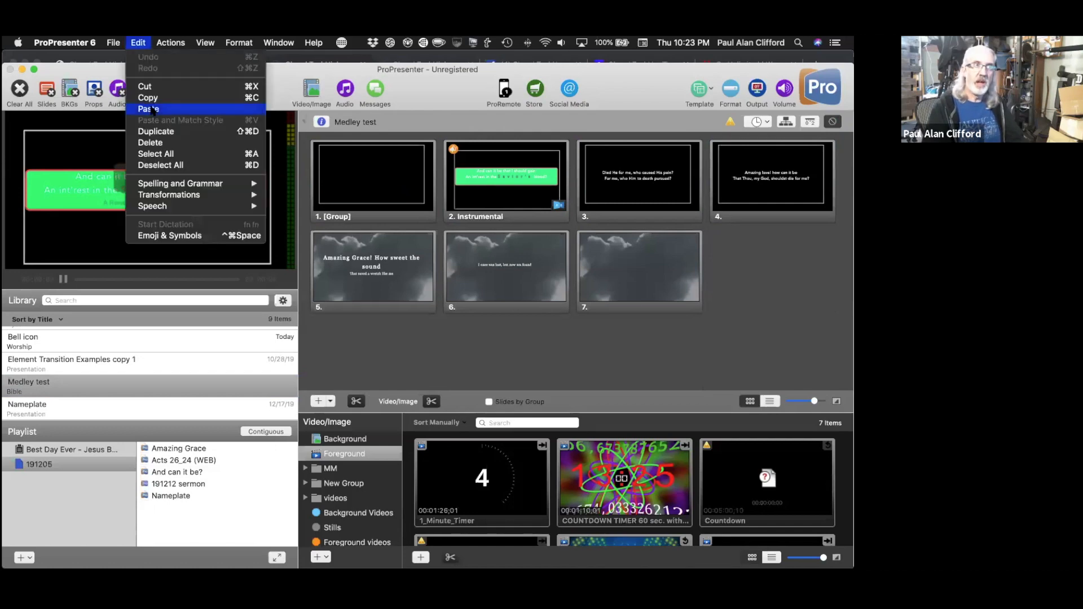
left_click(148, 109)
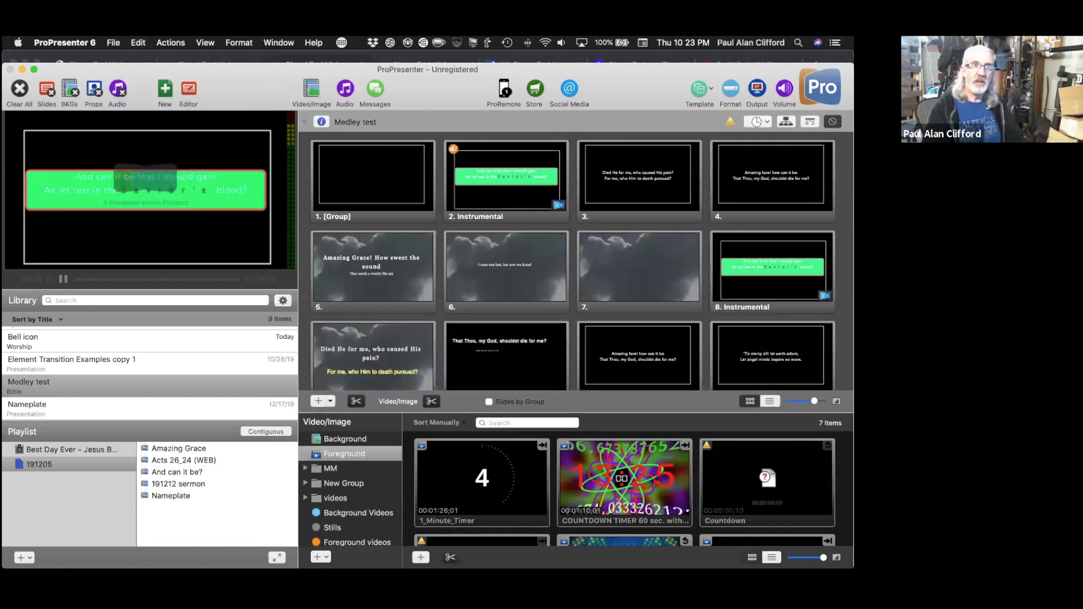
scroll(811, 403, "down", 1)
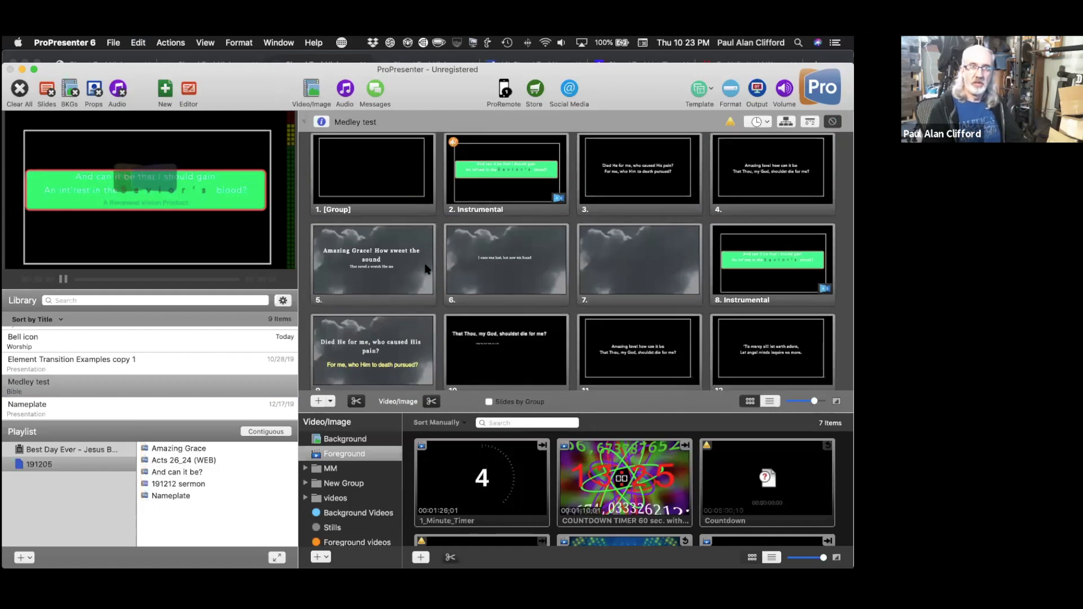
Copy the first slide of the Amazing Grace presentation and paste it after slide 12 in Medley test
left_click(178, 449)
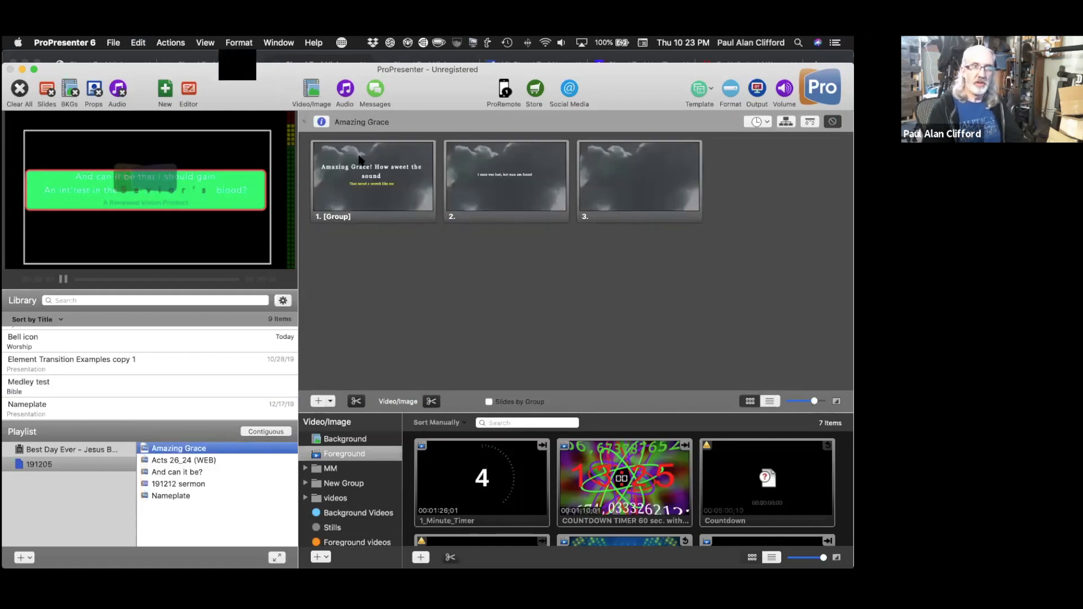
left_click(359, 159)
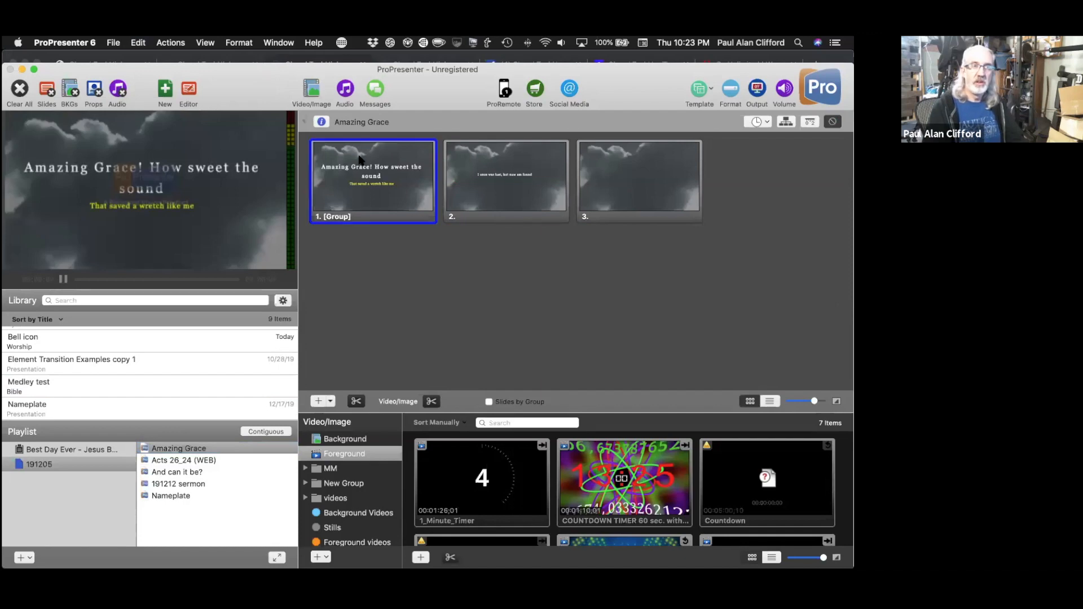
right_click(359, 156)
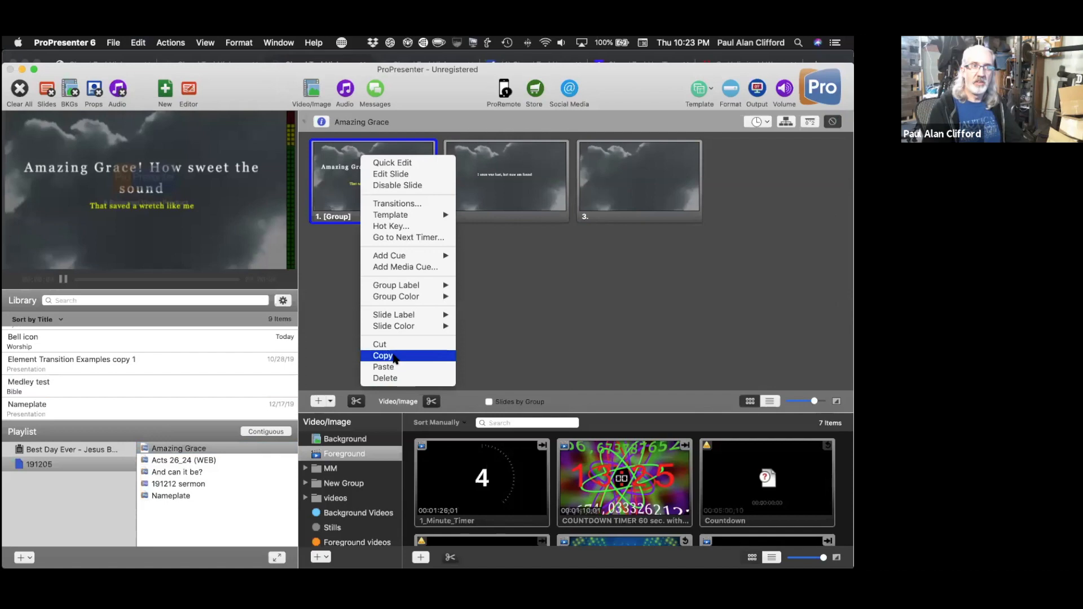
left_click(393, 355)
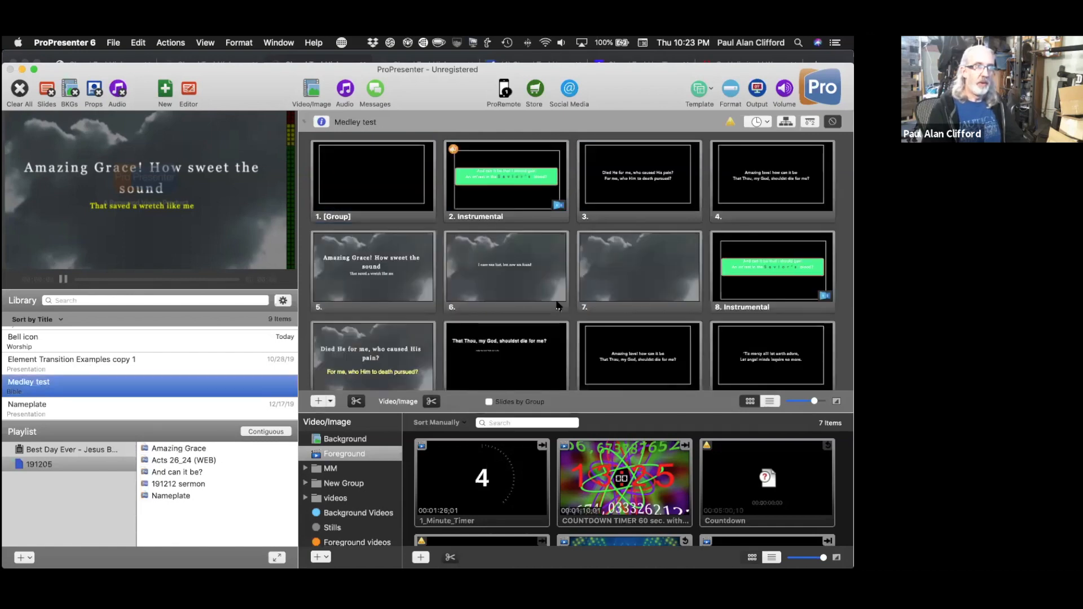
scroll(834, 356, "down", 3)
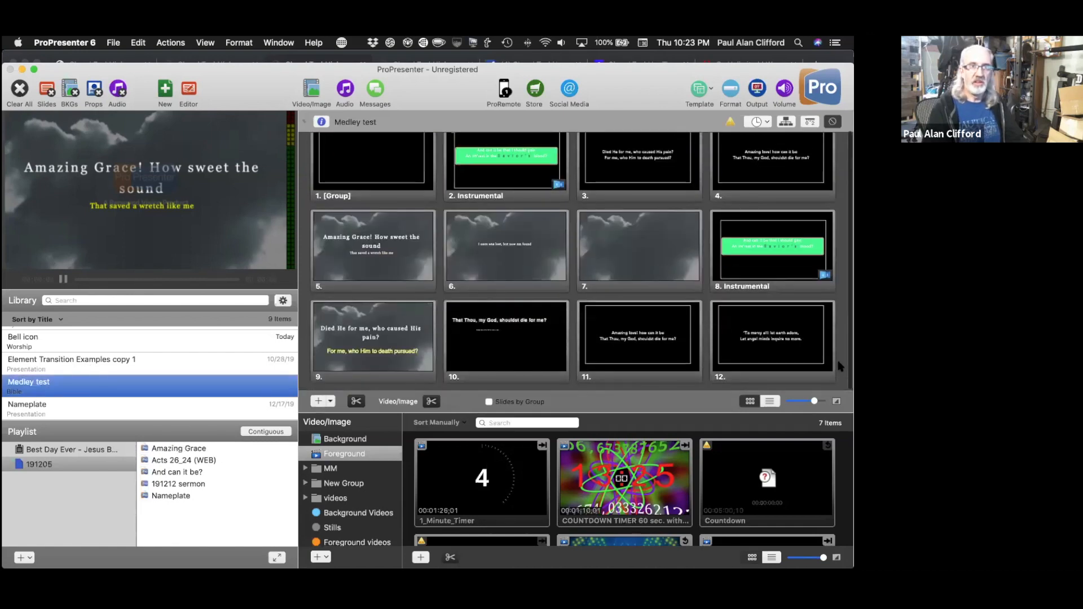
right_click(744, 336)
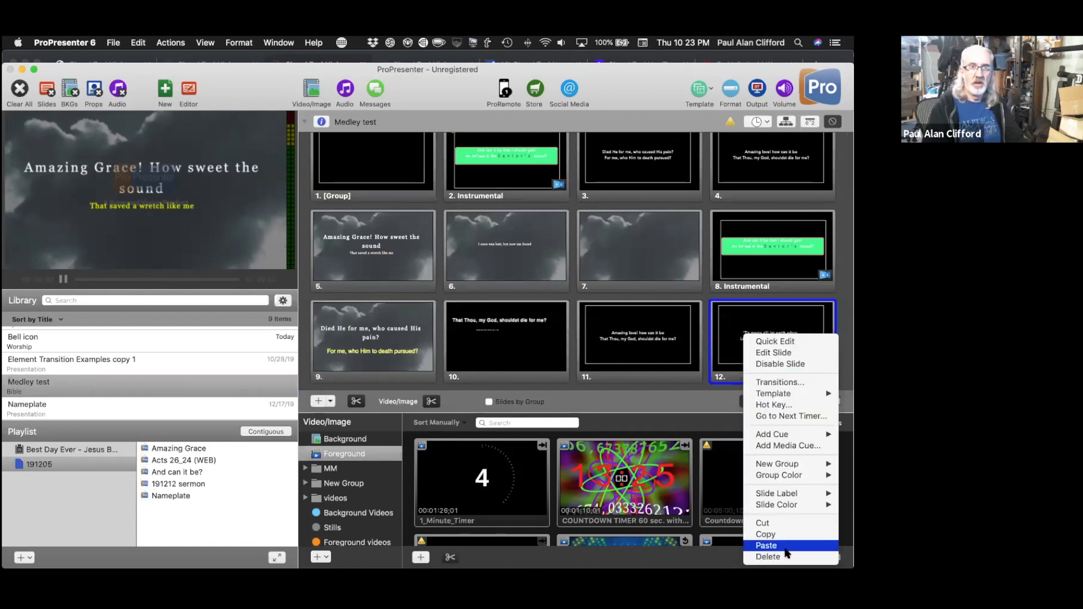
left_click(786, 550)
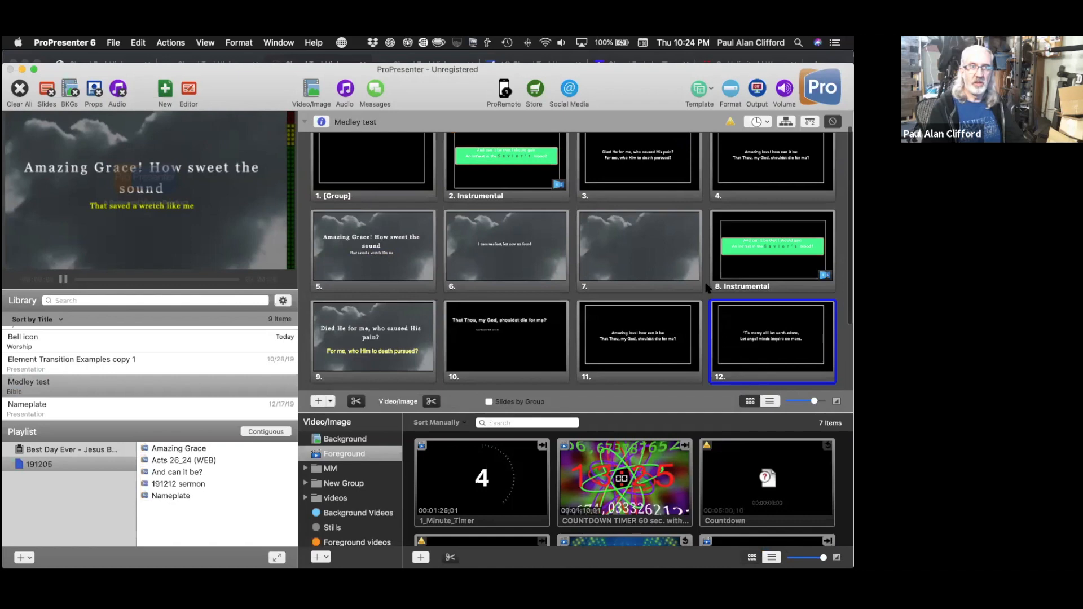
scroll(683, 372, "down", 3)
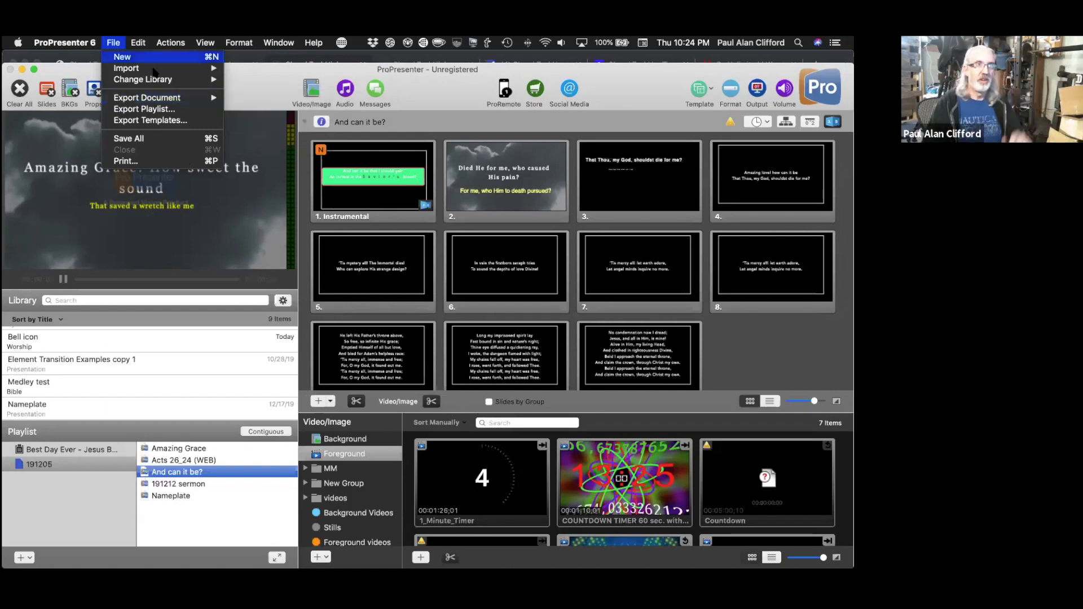
Show the available import commands for files, clipboard text, PowerPoint and media, and dismiss them without importing
mouse_move(154, 69)
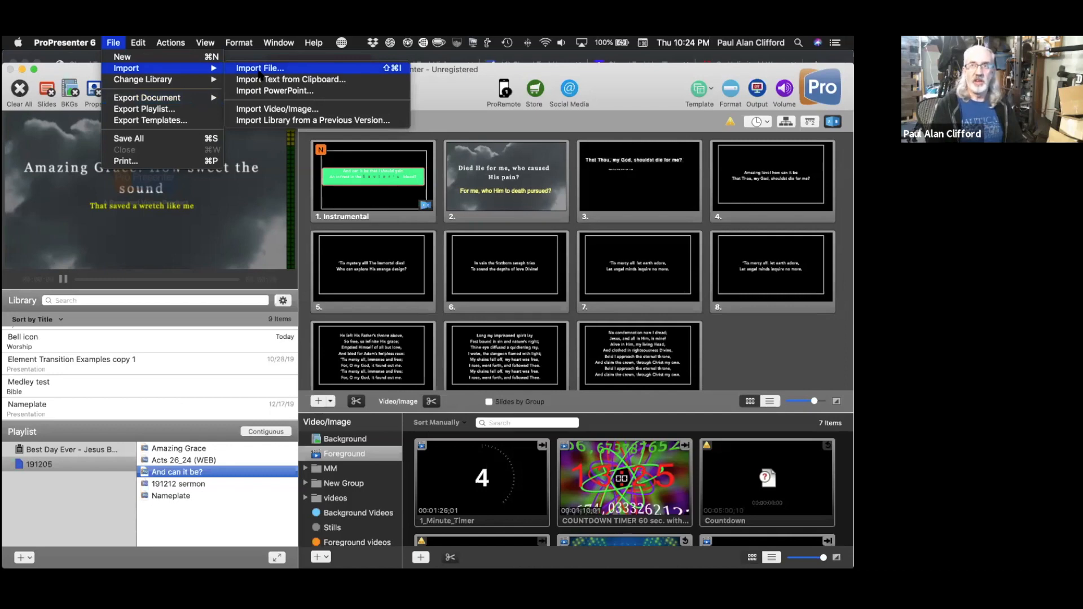
left_click(719, 331)
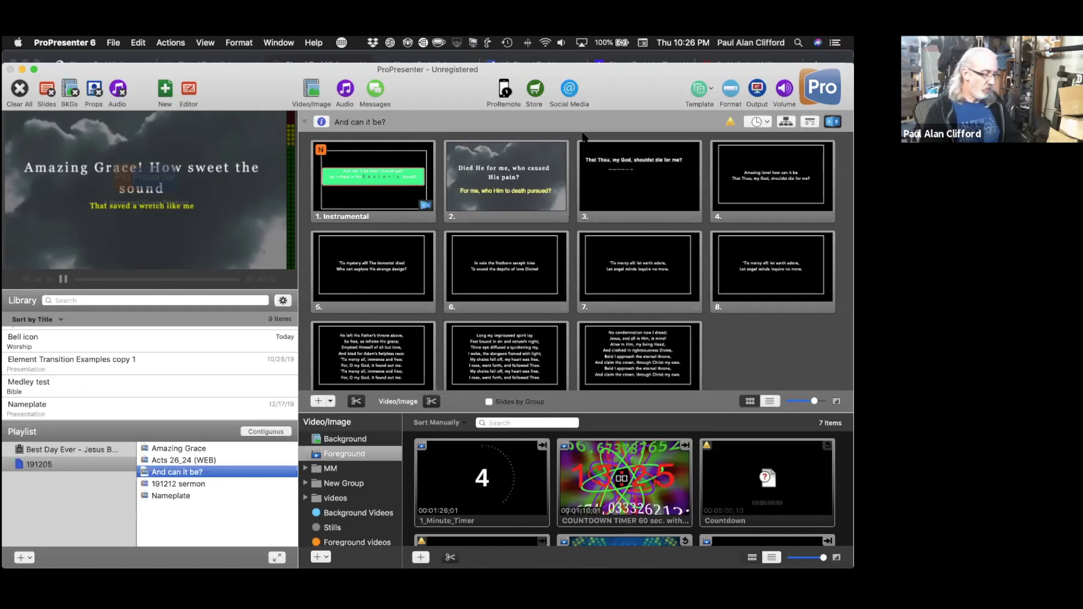
Switch to Chrome and look through the curriculum of the ProPresenter 6 Hacks, Tips, & Tricks course on ChurchTechHigh
key("super+Tab")
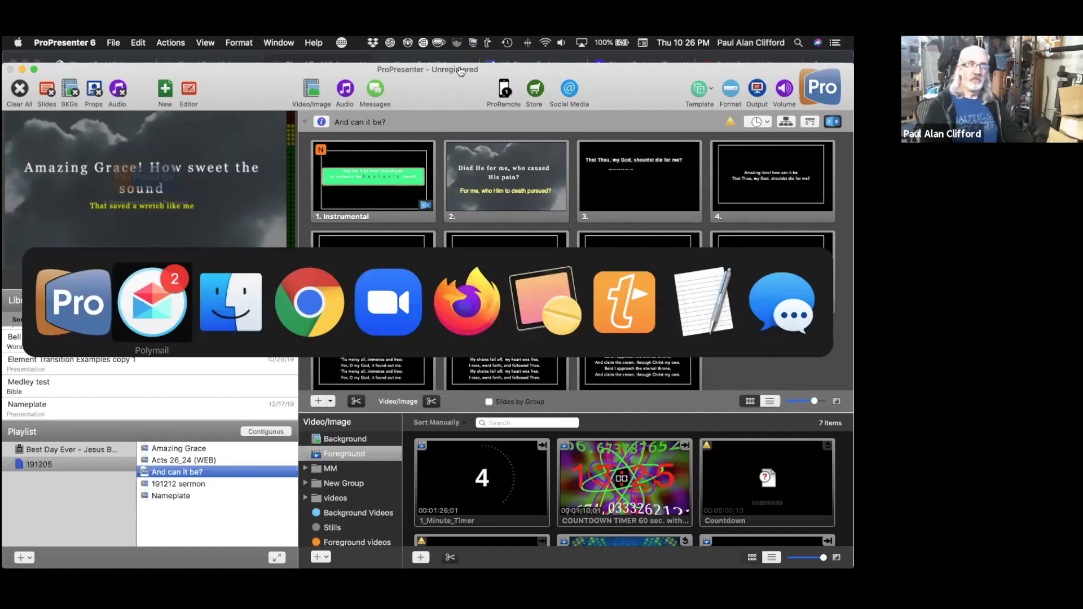
key("super+Tab")
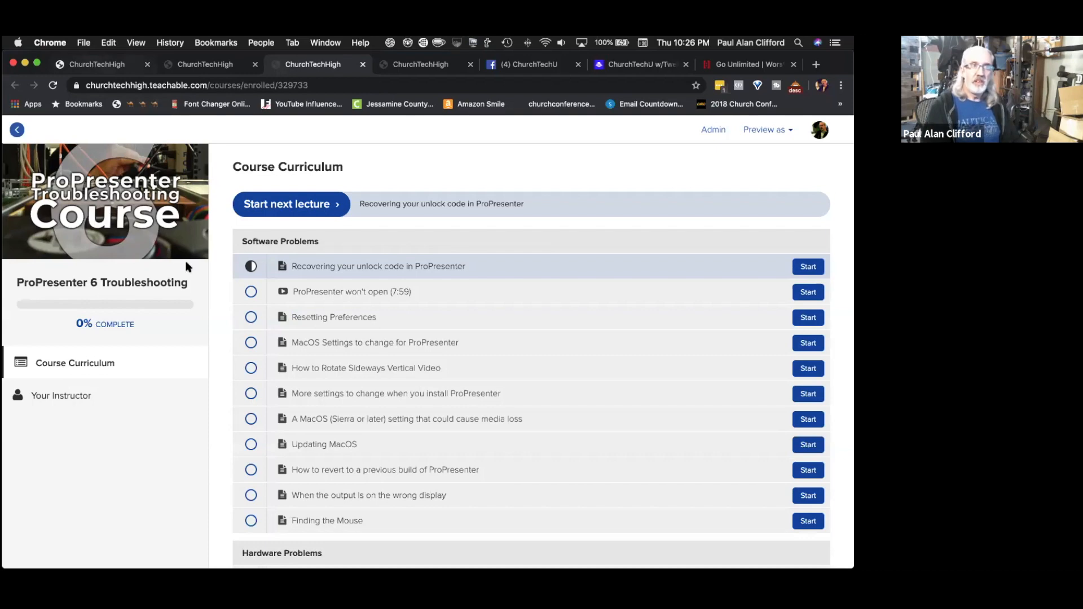
key("super+1")
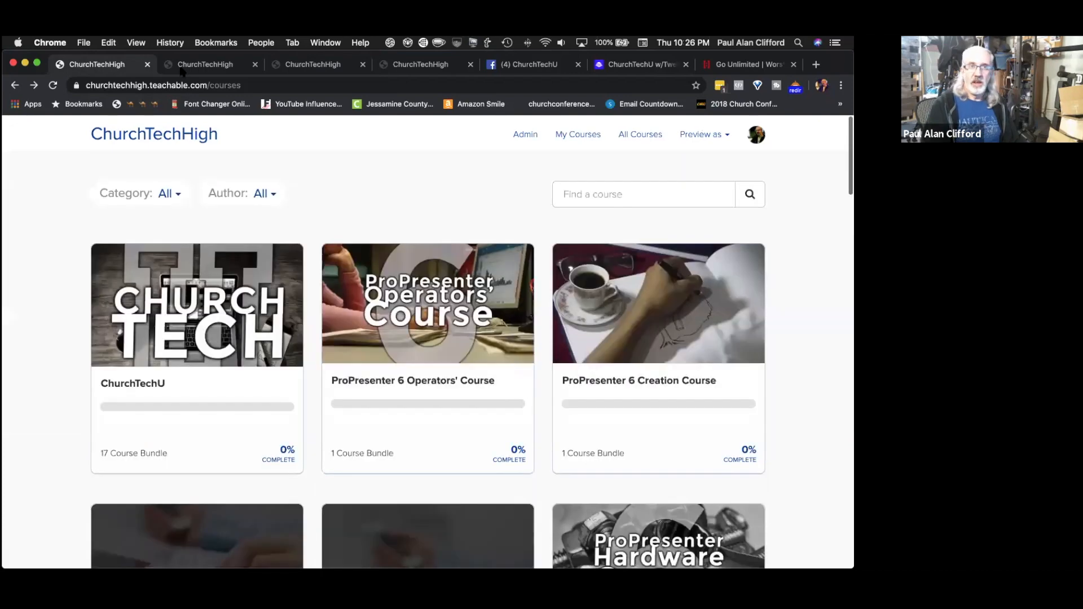
left_click(194, 68)
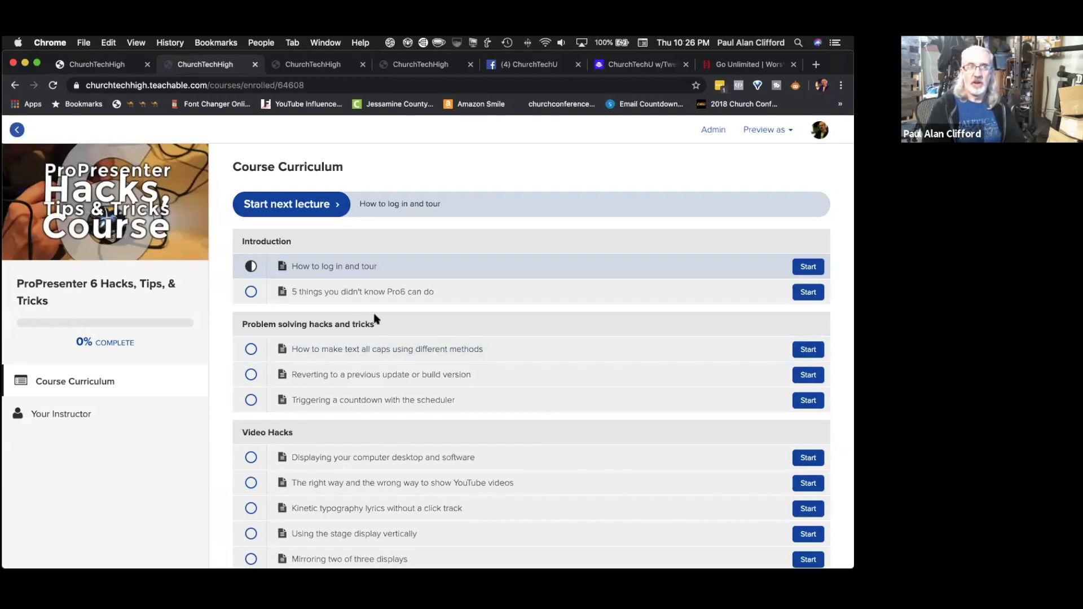
scroll(381, 319, "down", 1)
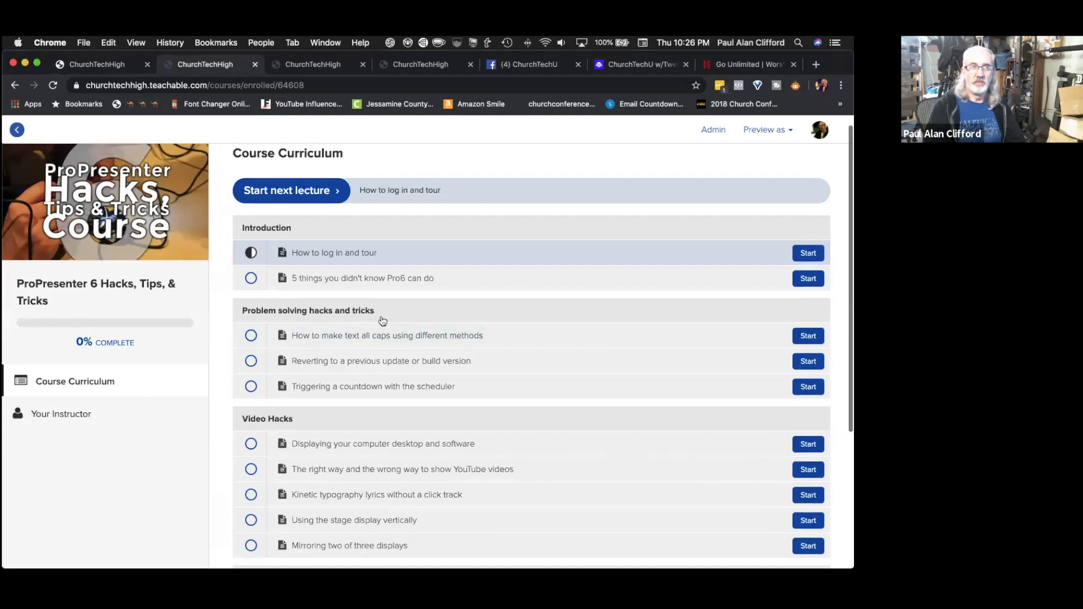
scroll(384, 320, "down", 3)
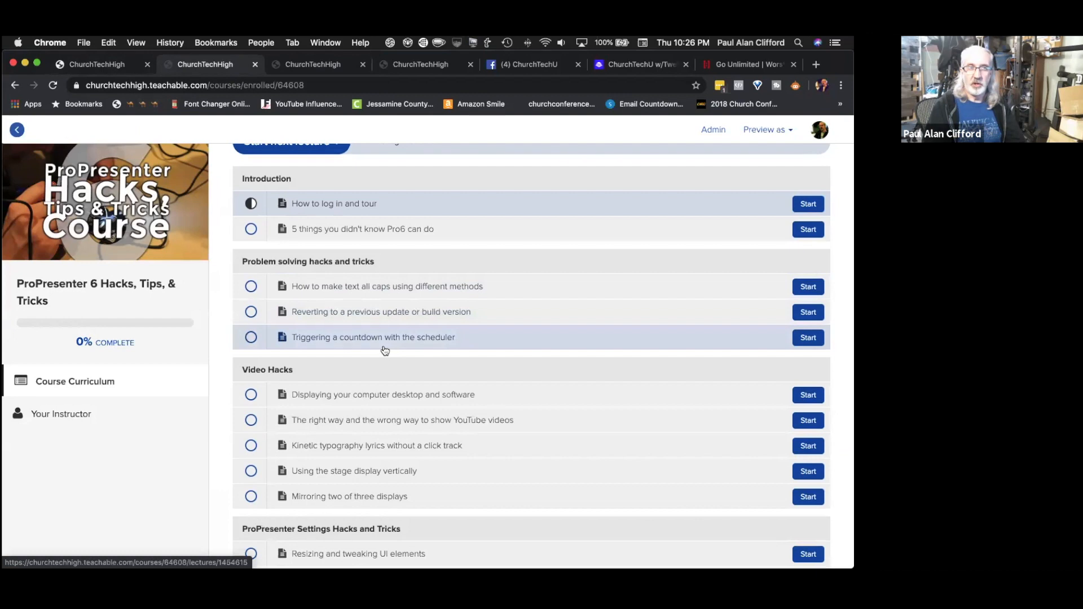
scroll(389, 297, "down", 1)
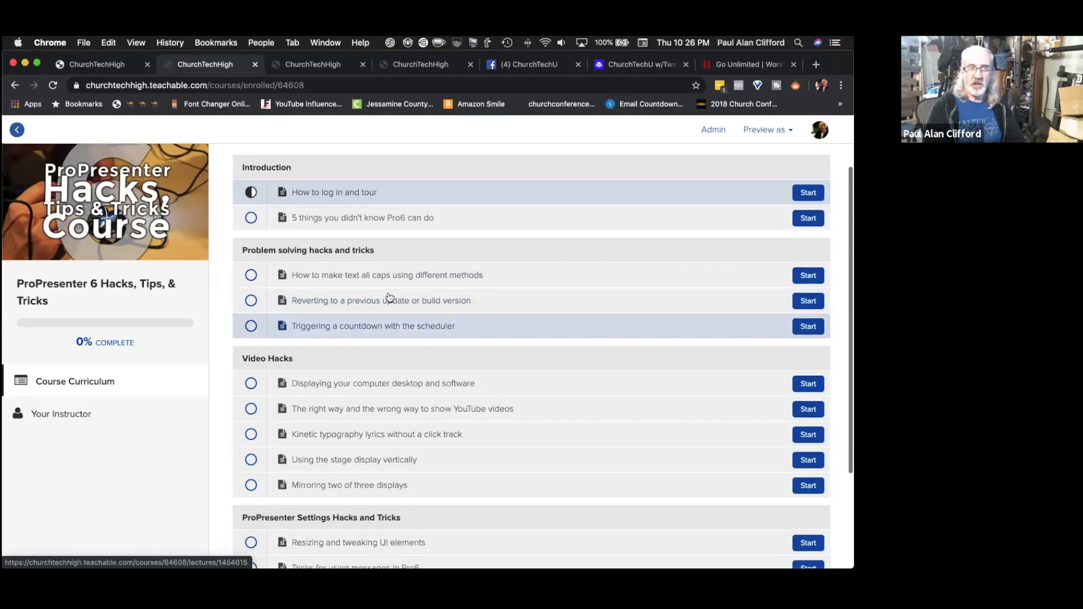
scroll(389, 298, "down", 5)
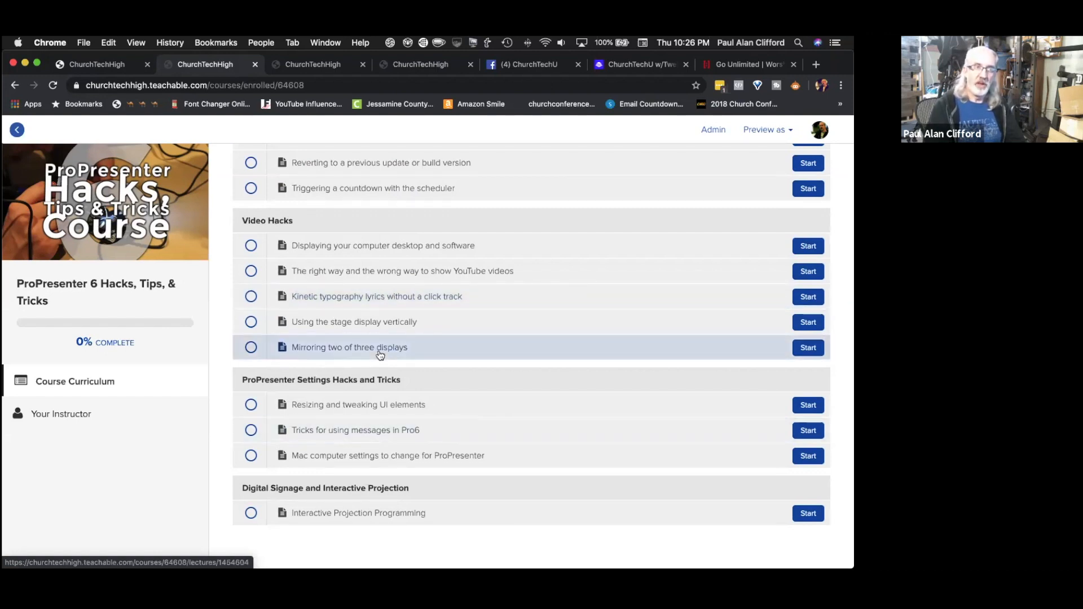
scroll(380, 354, "up", 5)
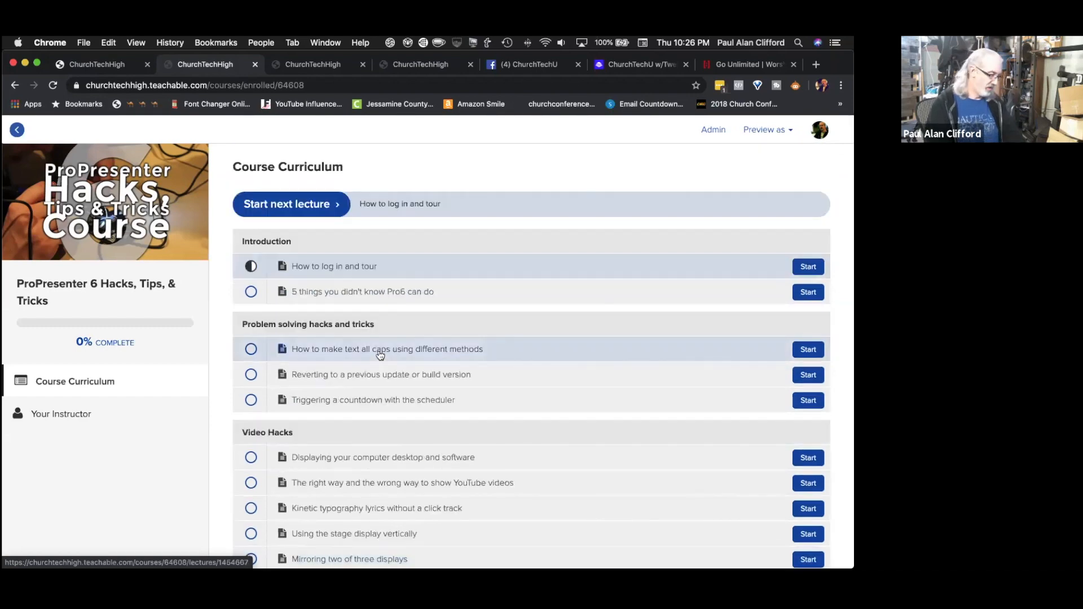
View the curricula of the ProPresenter 6 Troubleshooting and ProPresenter 6 for Live-streaming courses
key("ctrl+Tab")
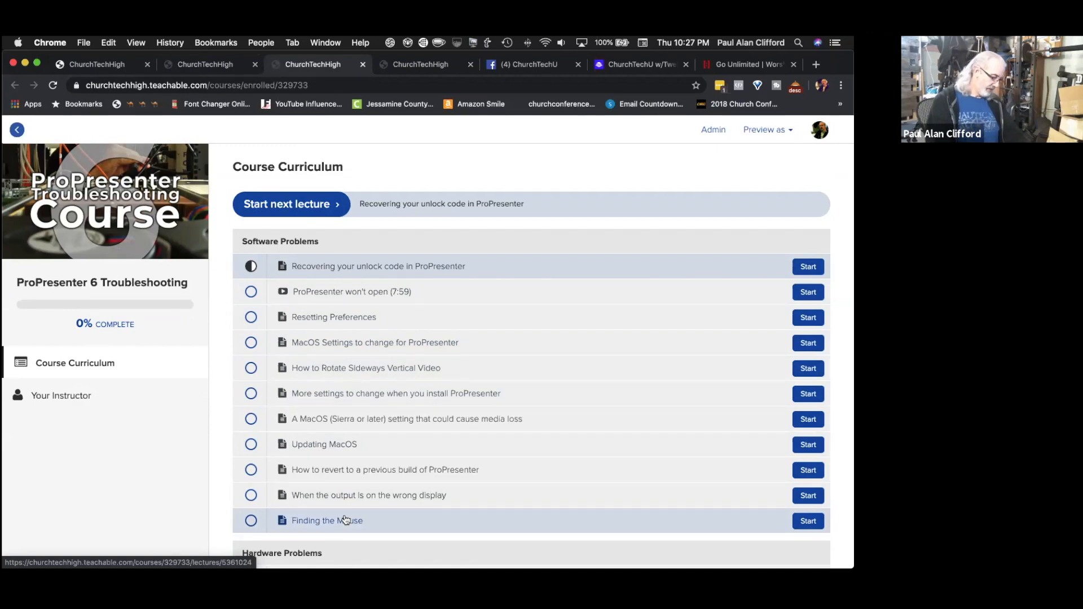
key("ctrl+Tab")
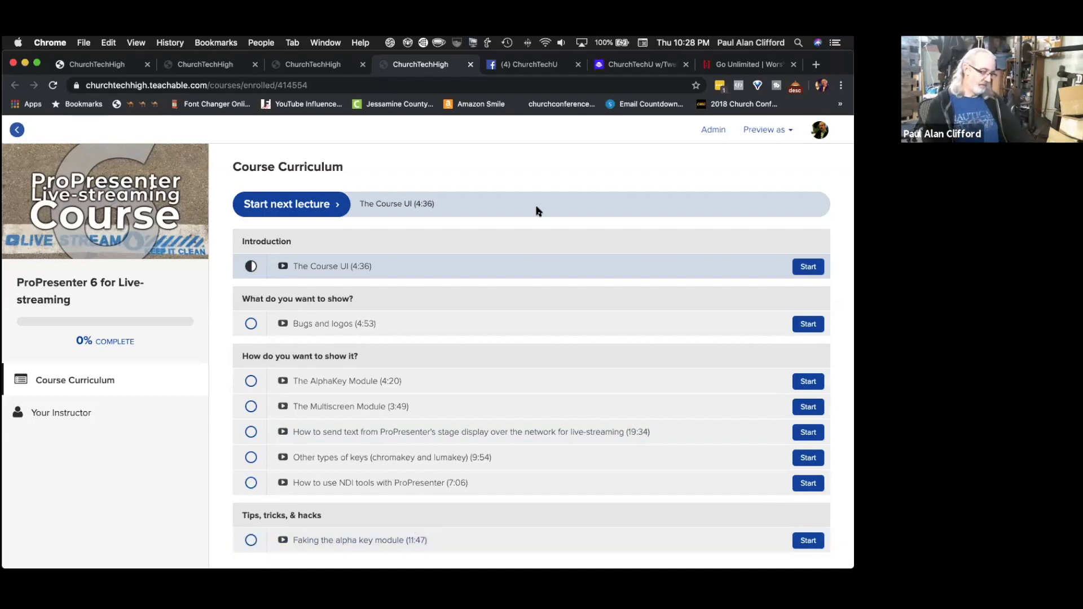
Show the ChurchTechU Facebook group, shift the browser window slightly lower on the screen and view the group's recent posts
key("ctrl+Tab")
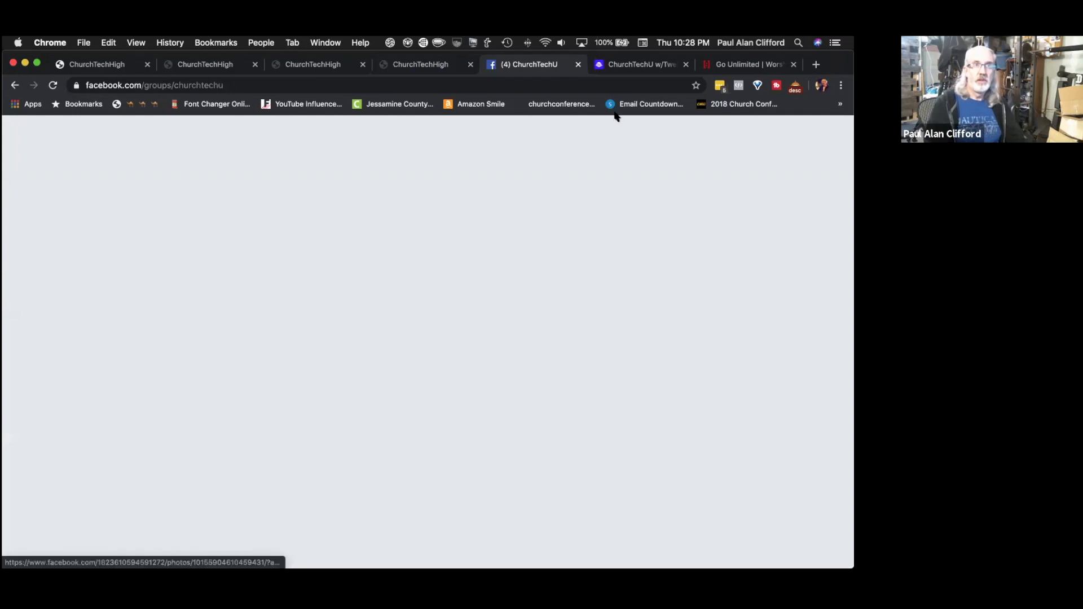
left_click_drag(833, 64, 838, 120)
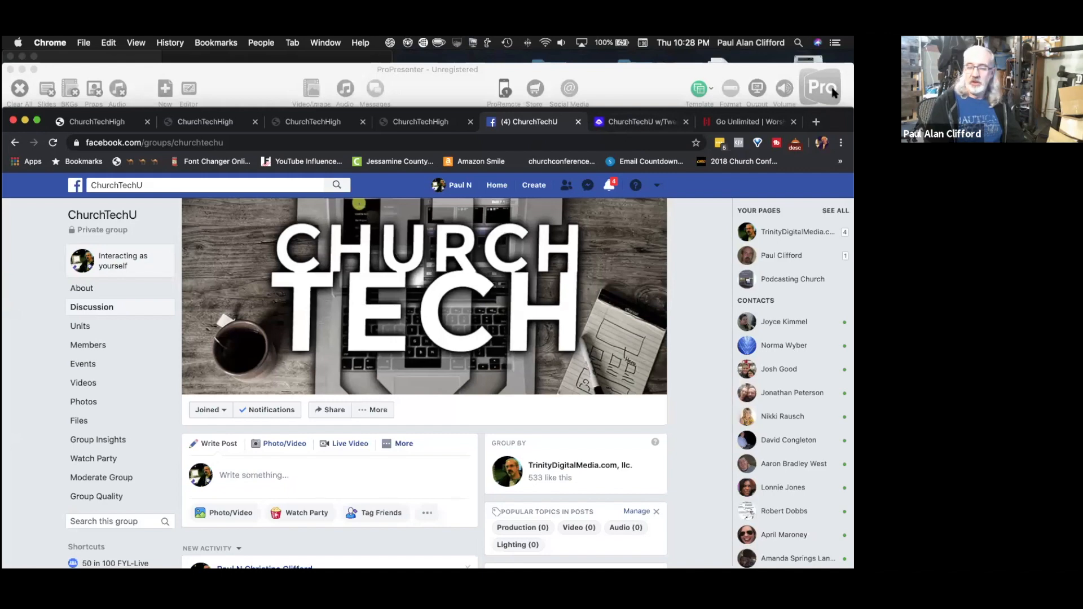
left_click_drag(830, 115, 832, 89)
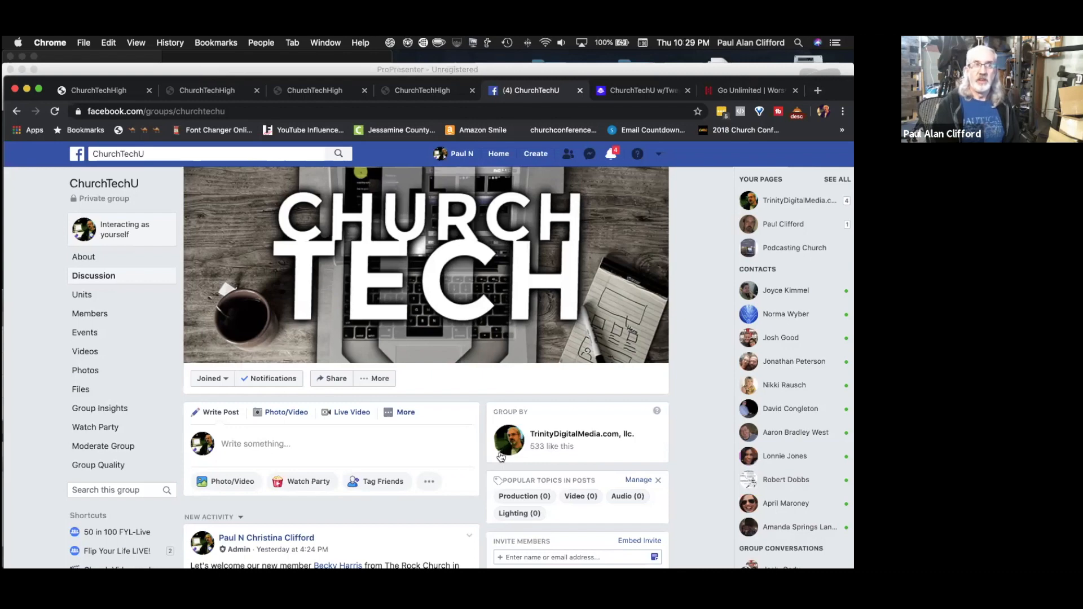
scroll(501, 457, "down", 3)
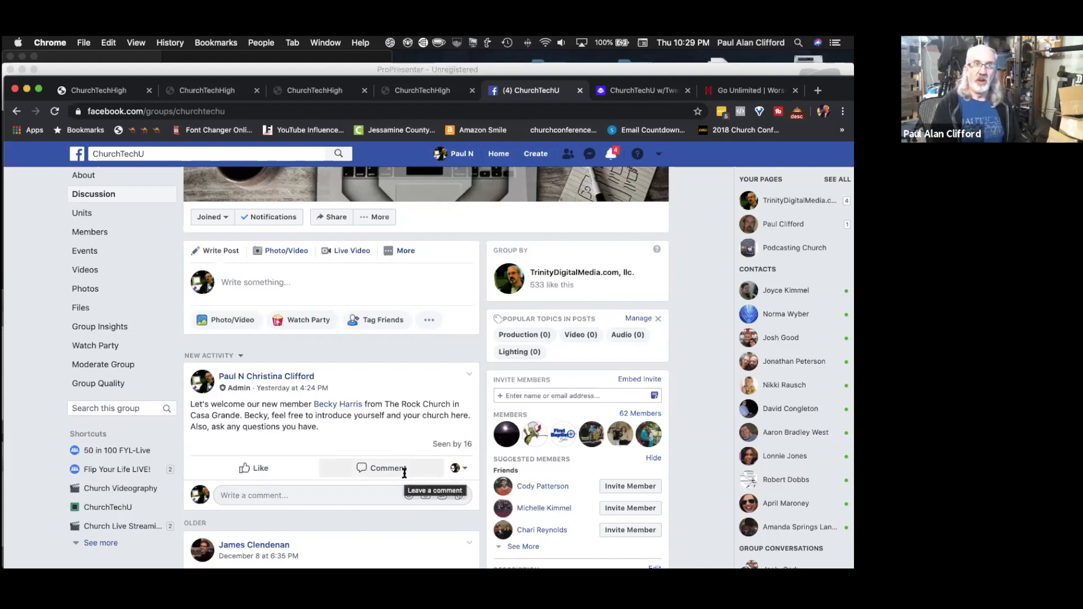
Review the ChurchTechU landing page from its introduction through the included courses to the Monthly, Yearly and Multi-site subscription plans
left_click(637, 91)
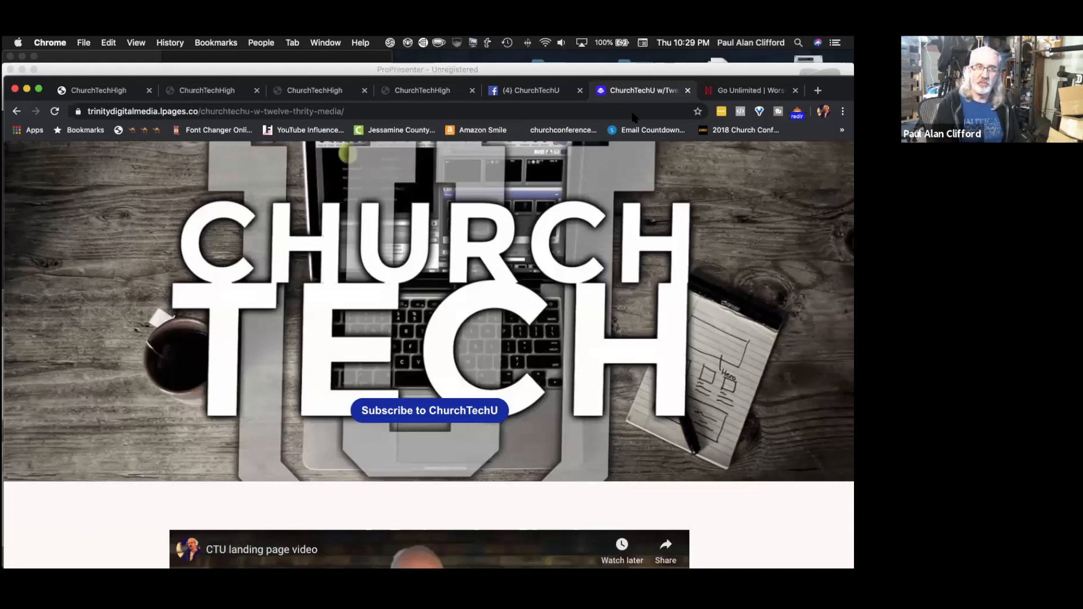
scroll(599, 277, "down", 2)
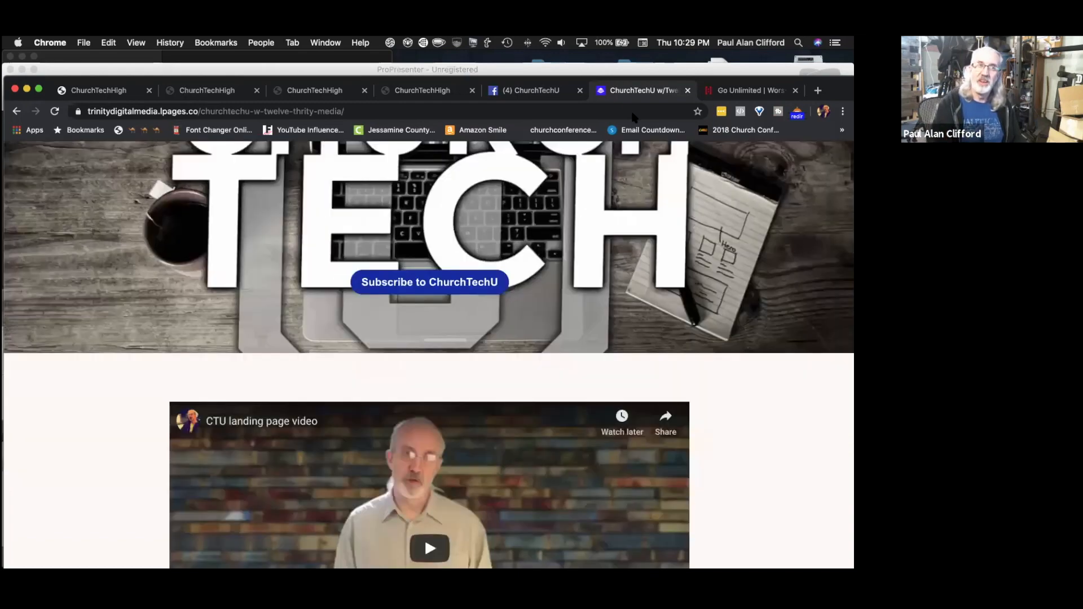
scroll(600, 277, "down", 7)
scroll(600, 277, "down", 2)
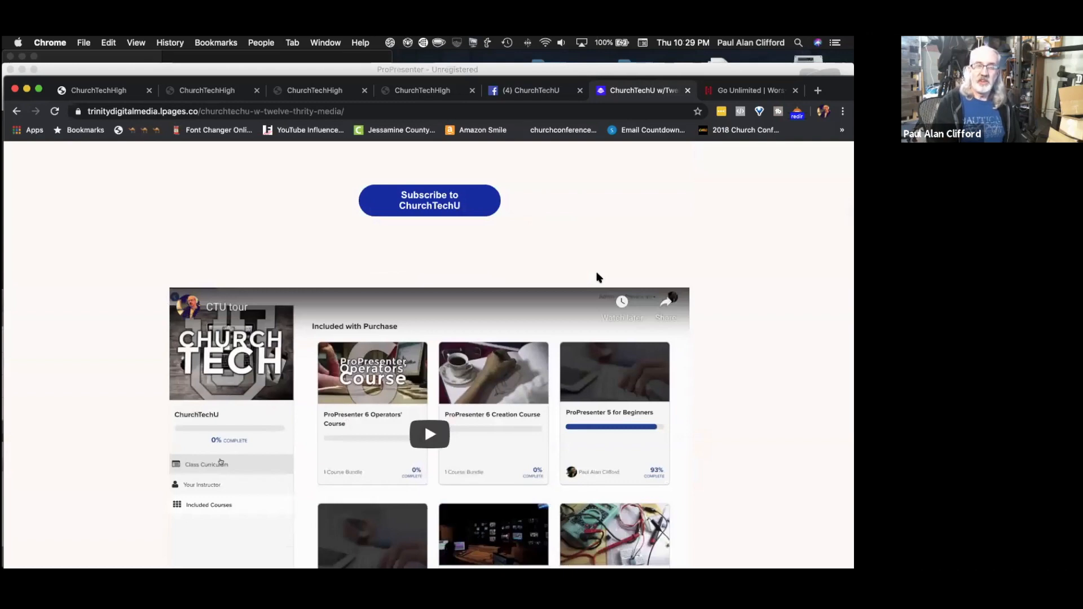
scroll(599, 277, "down", 10)
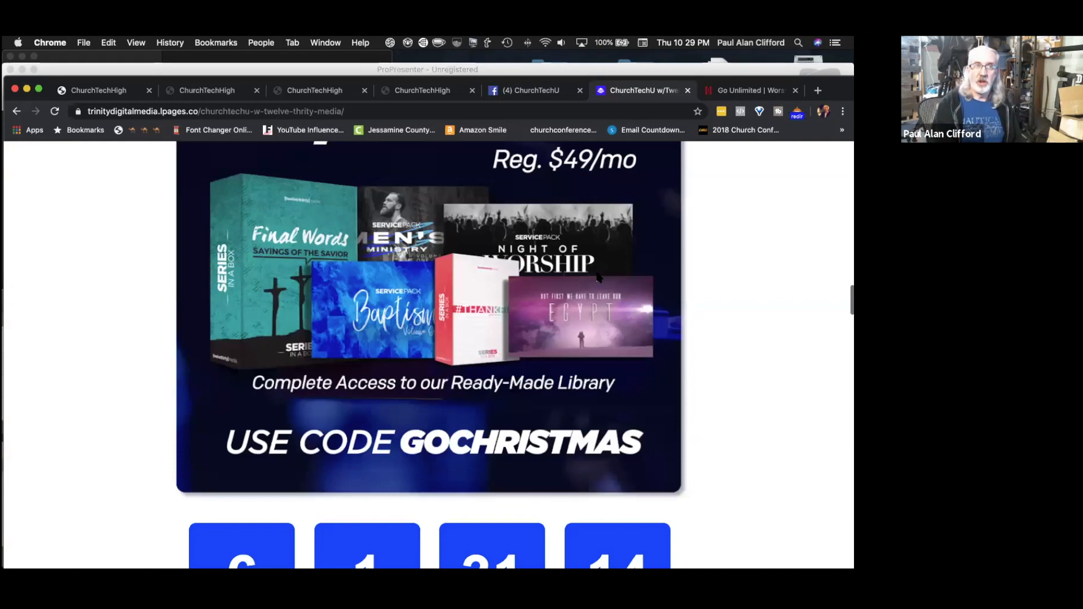
scroll(575, 386, "down", 10)
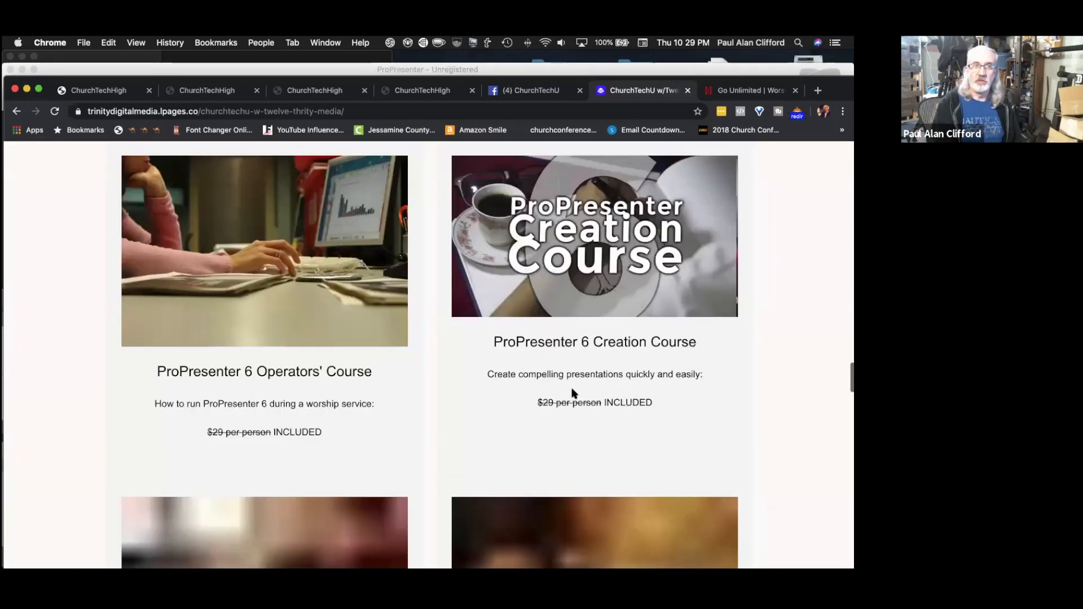
scroll(219, 338, "down", 5)
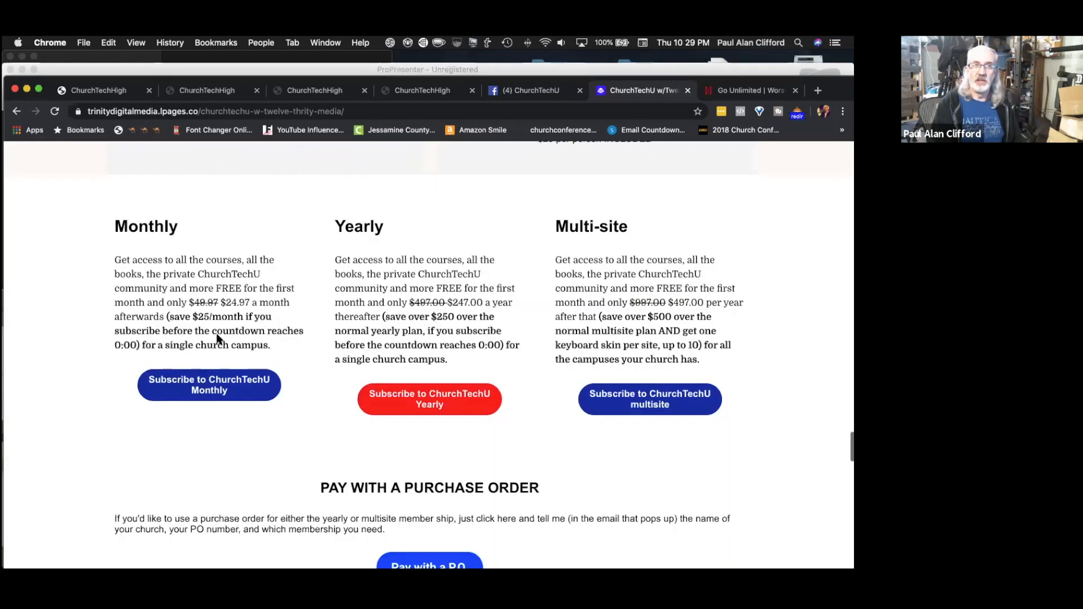
Review the subscription plans on the ChurchTechU landing page and go back up to the Go Unlimited promotional banner
scroll(225, 325, "up", 1)
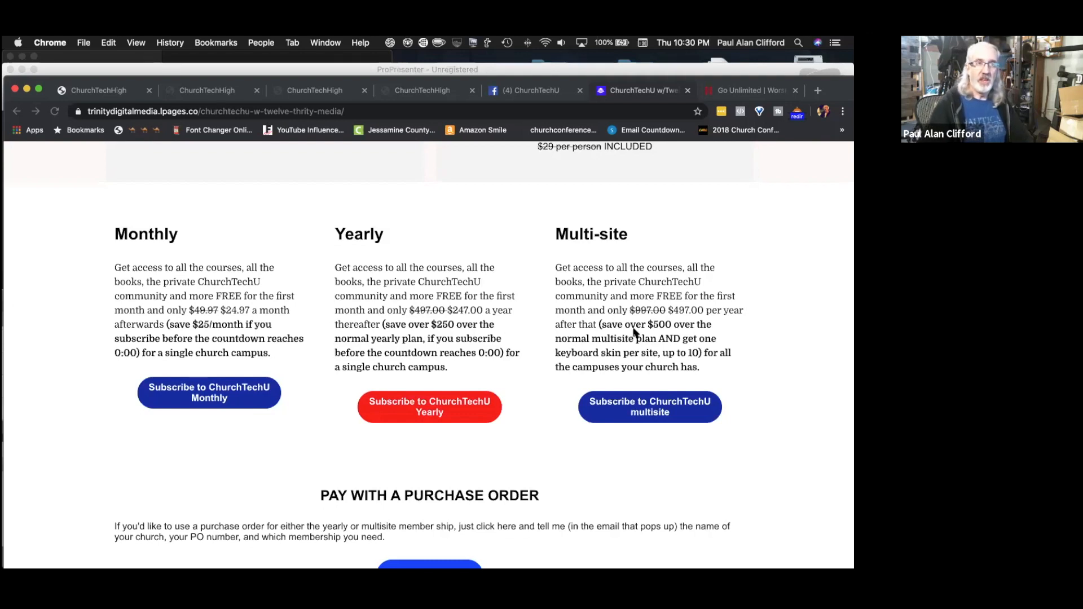
scroll(635, 332, "up", 6)
scroll(635, 333, "up", 10)
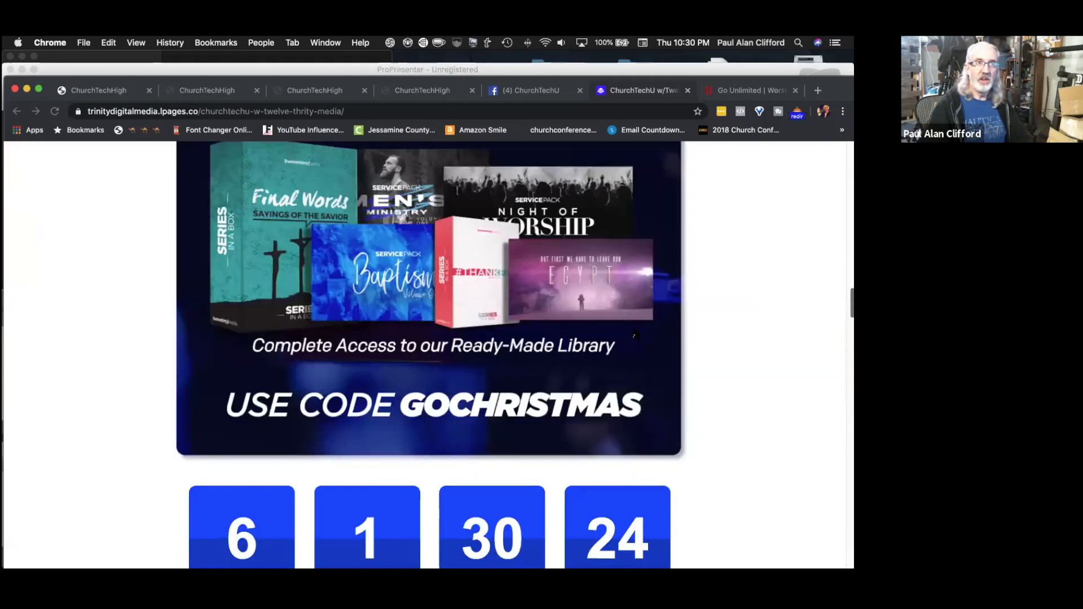
scroll(634, 336, "up", 3)
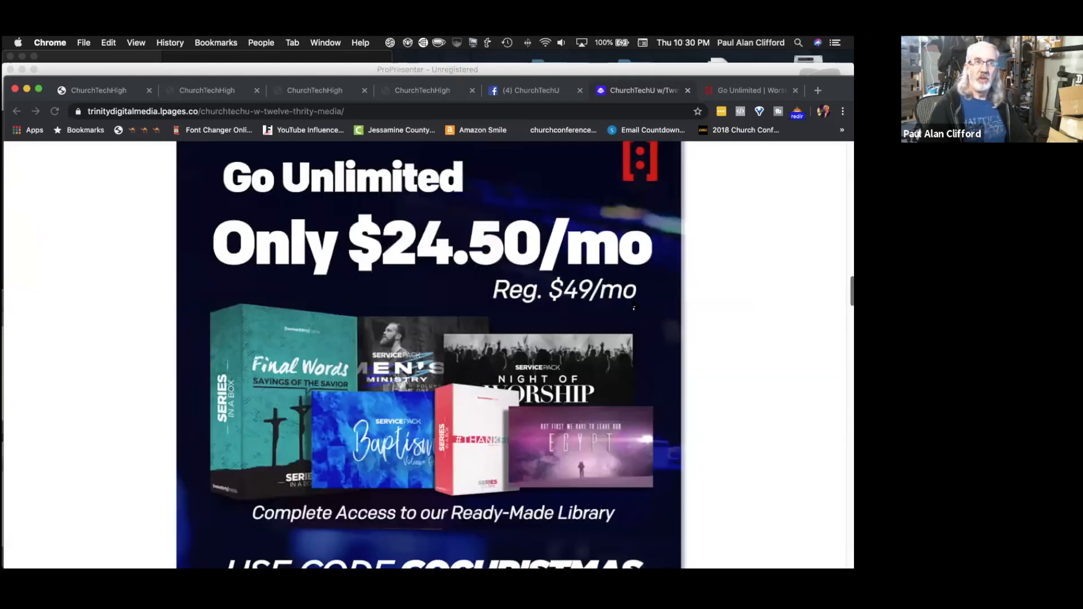
scroll(635, 335, "up", 1)
scroll(672, 151, "down", 2)
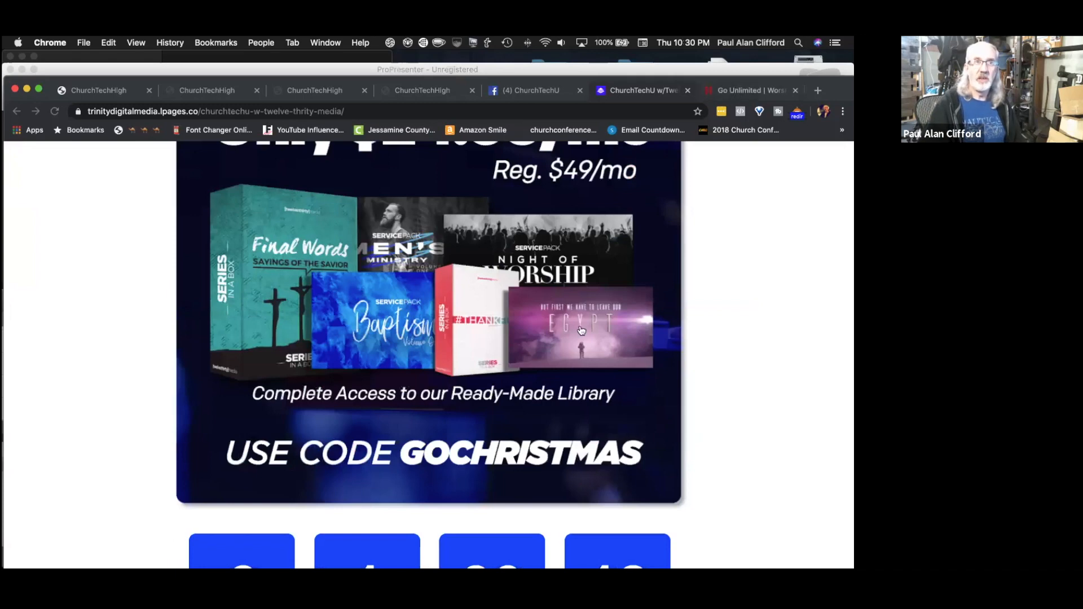
Show the Twelve:Thirty Media Go Unlimited product page, from its suggested products back to the introduction and subscription price
key("ctrl+Tab")
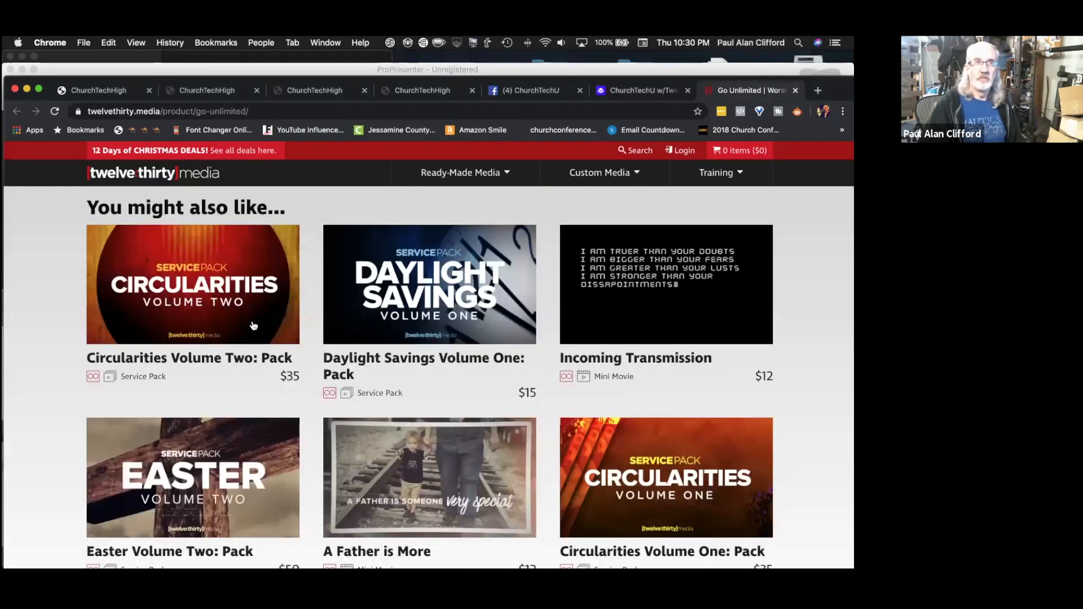
scroll(254, 326, "up", 1)
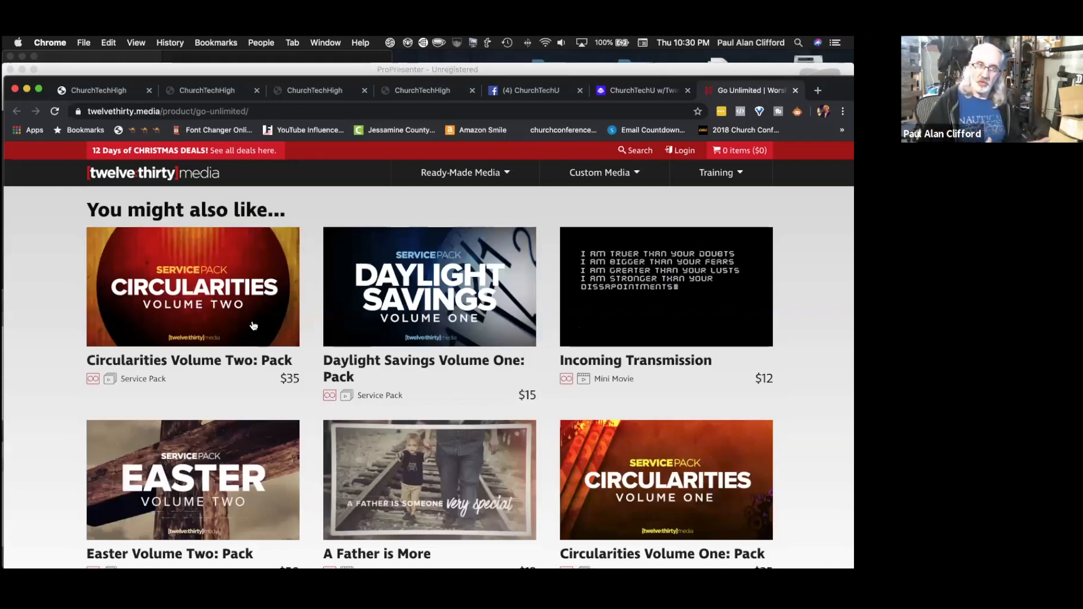
scroll(183, 503, "down", 2)
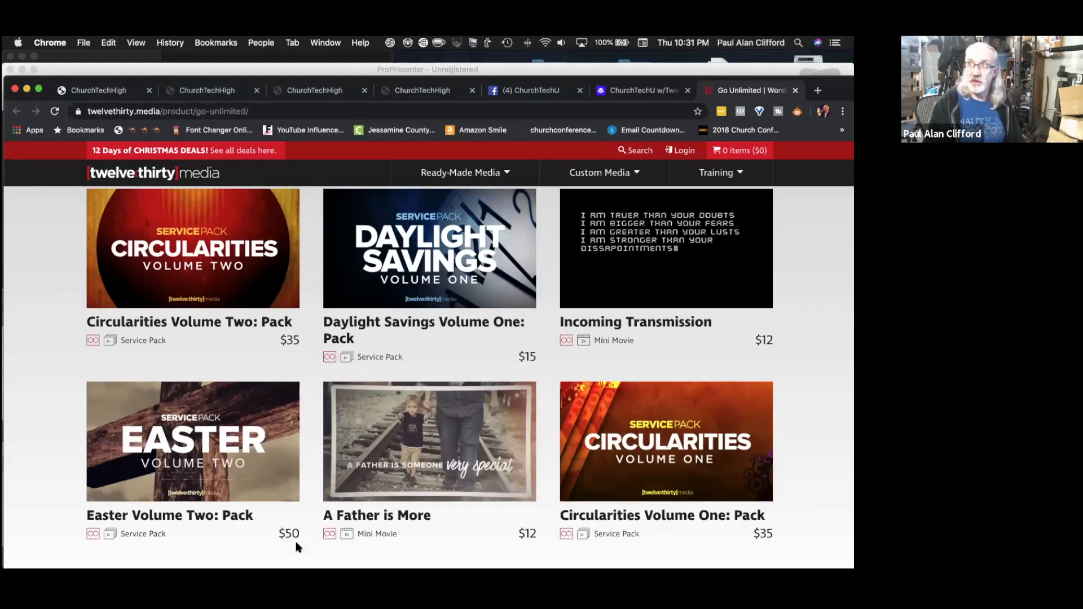
scroll(296, 547, "up", 10)
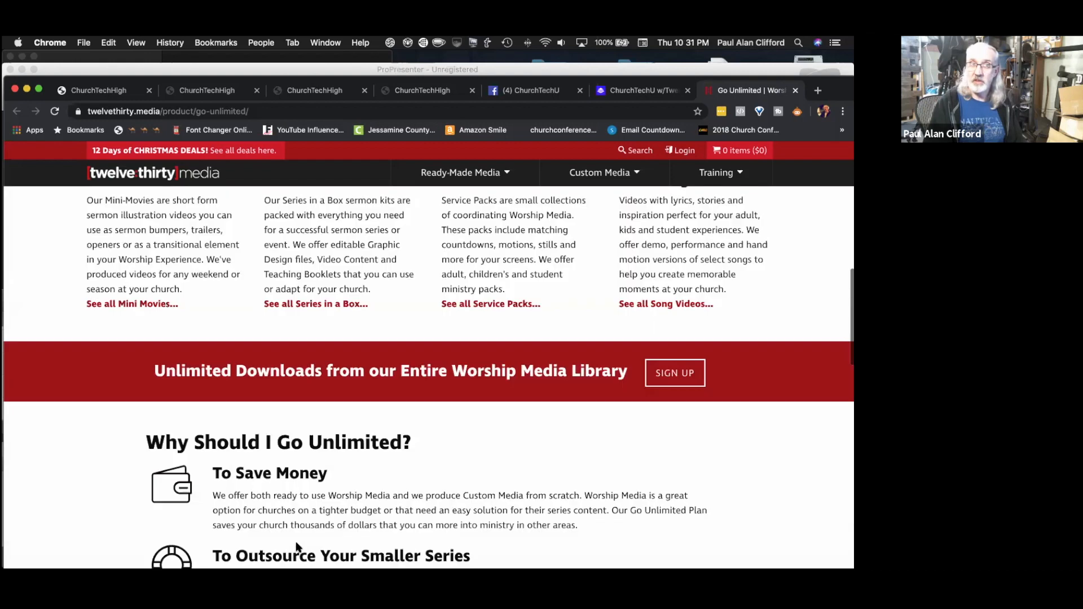
scroll(297, 552, "up", 10)
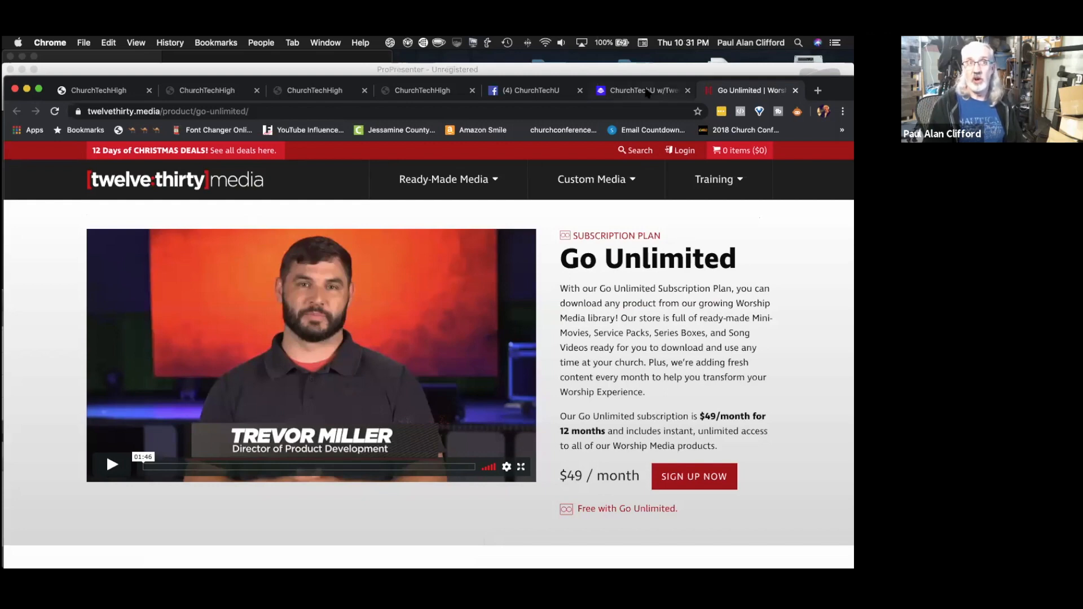
Return to the ChurchTechU landing page and view the discounted Go Unlimited offer from its promo code up to its heading
left_click(647, 93)
scroll(425, 334, "up", 1)
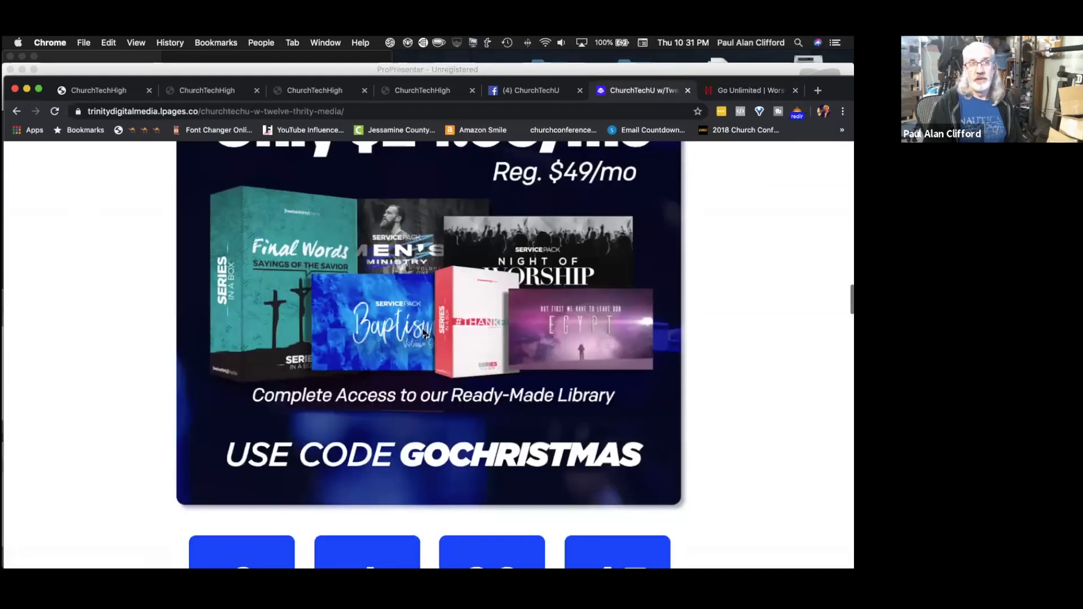
scroll(394, 339, "up", 3)
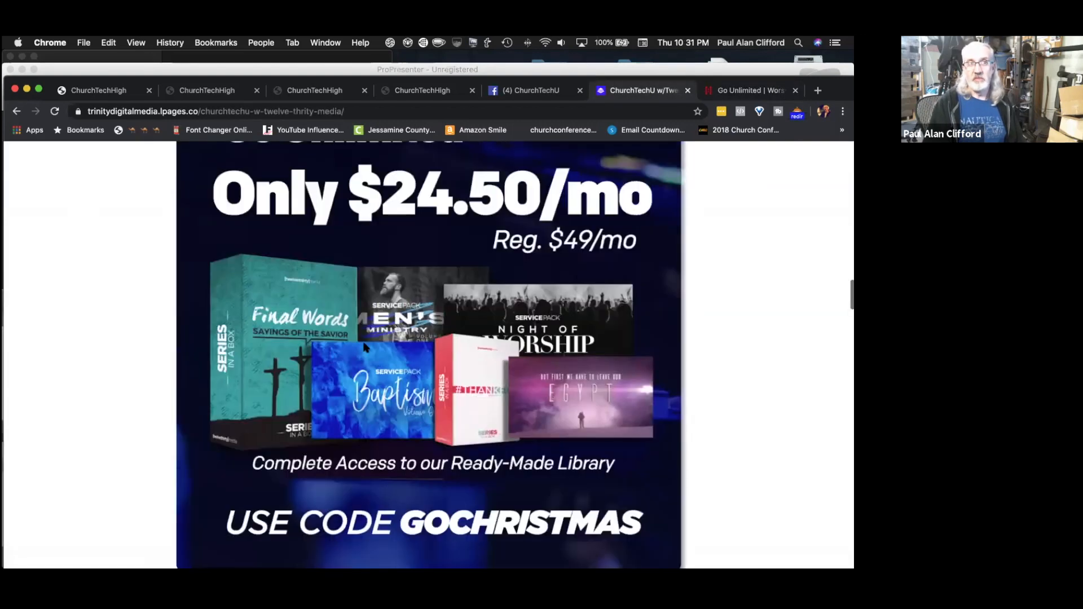
scroll(366, 347, "up", 1)
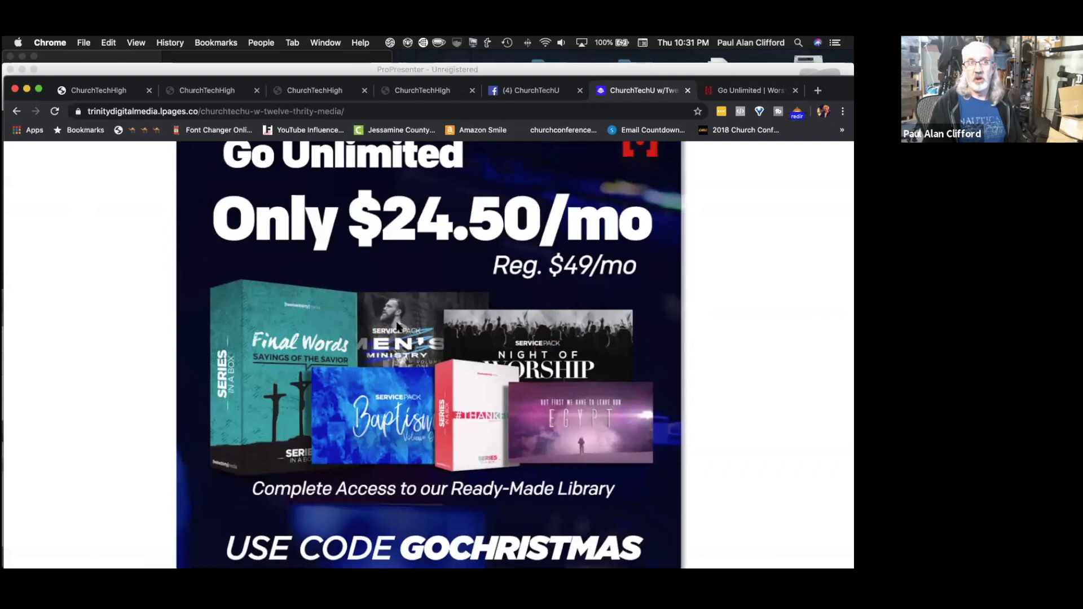
scroll(664, 192, "up", 2)
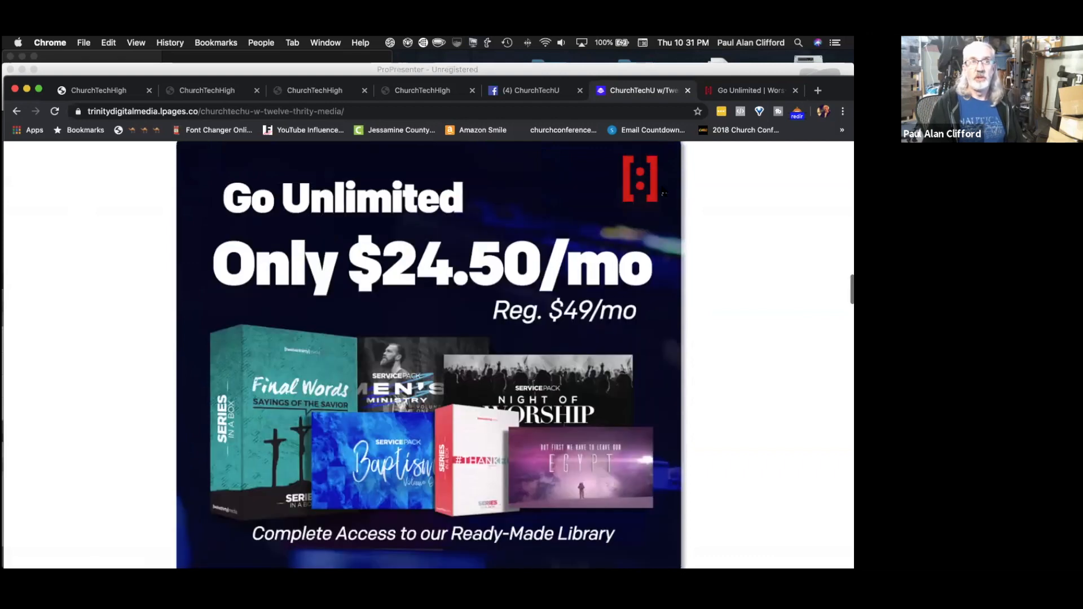
Read through the Twelve:Thirty Media Go Unlimited page, covering the included media types, reasons to subscribe and frequently asked questions
key("ctrl+Tab")
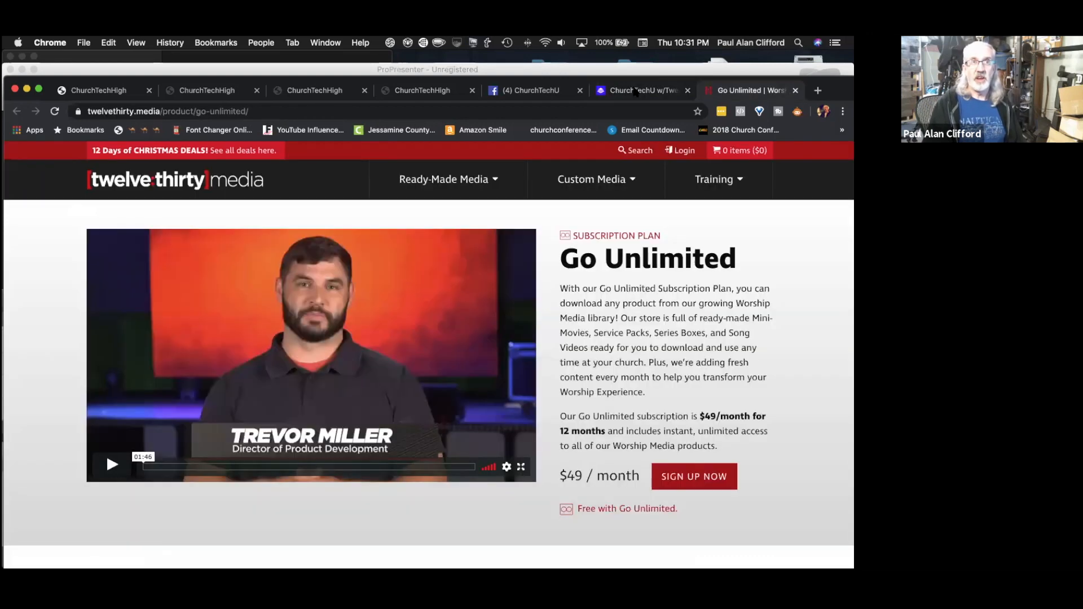
key("super+l")
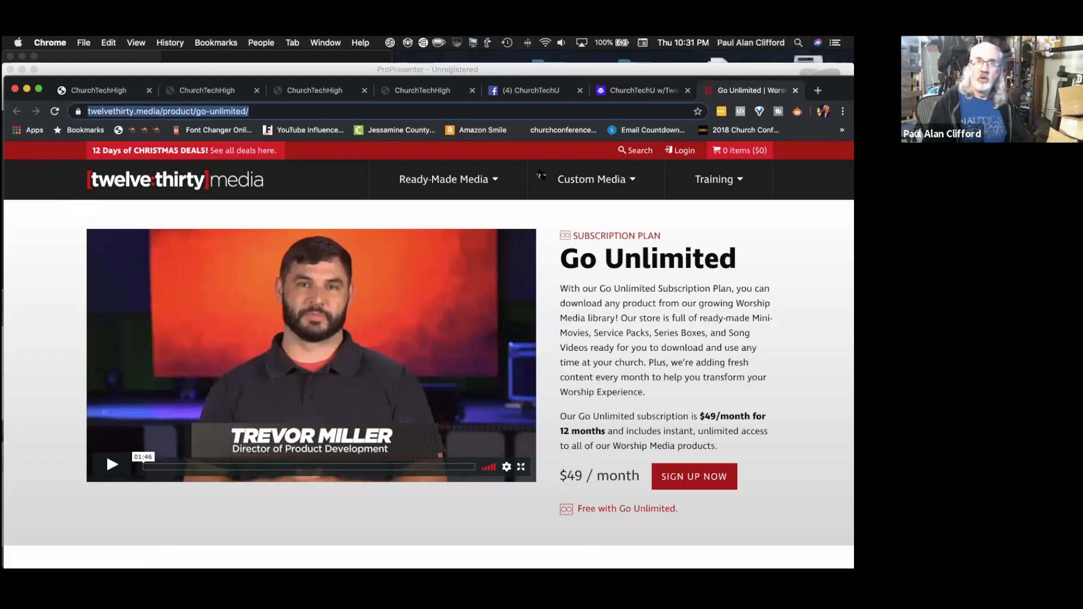
key("super+Tab")
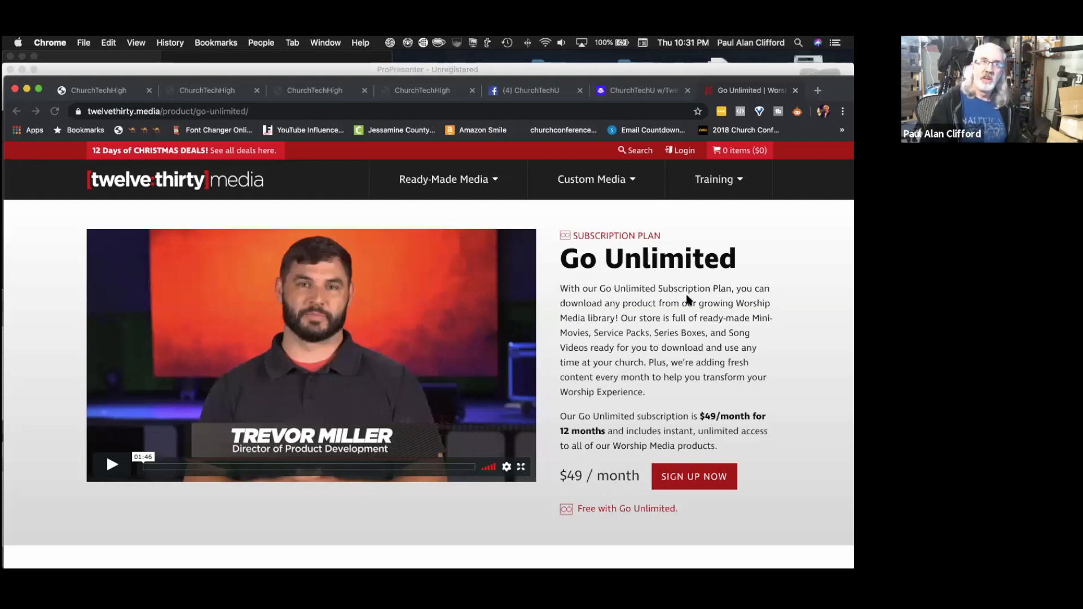
scroll(687, 299, "down", 3)
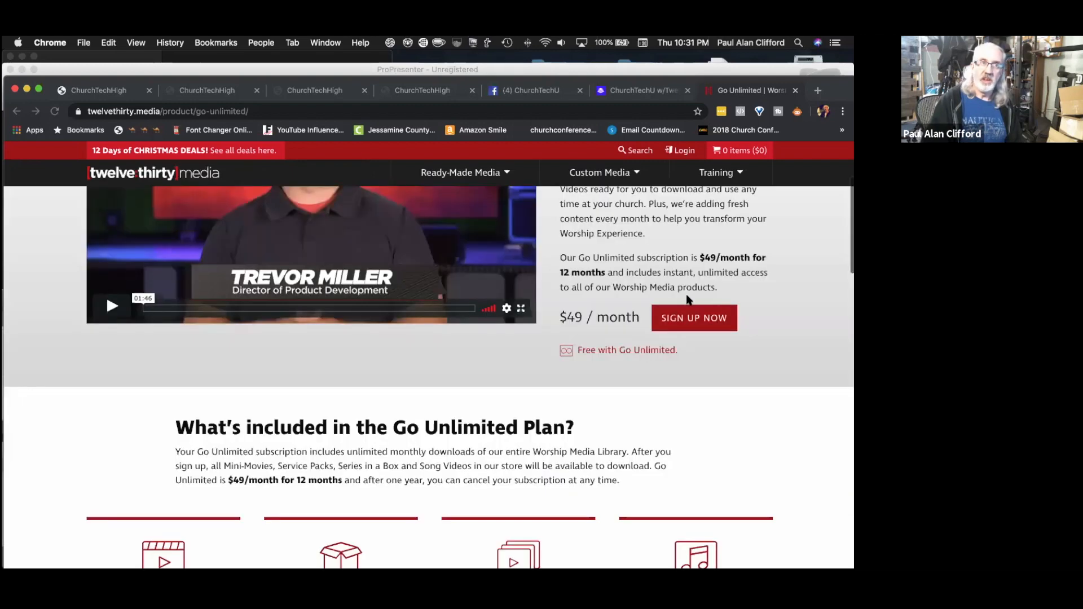
scroll(444, 280, "down", 6)
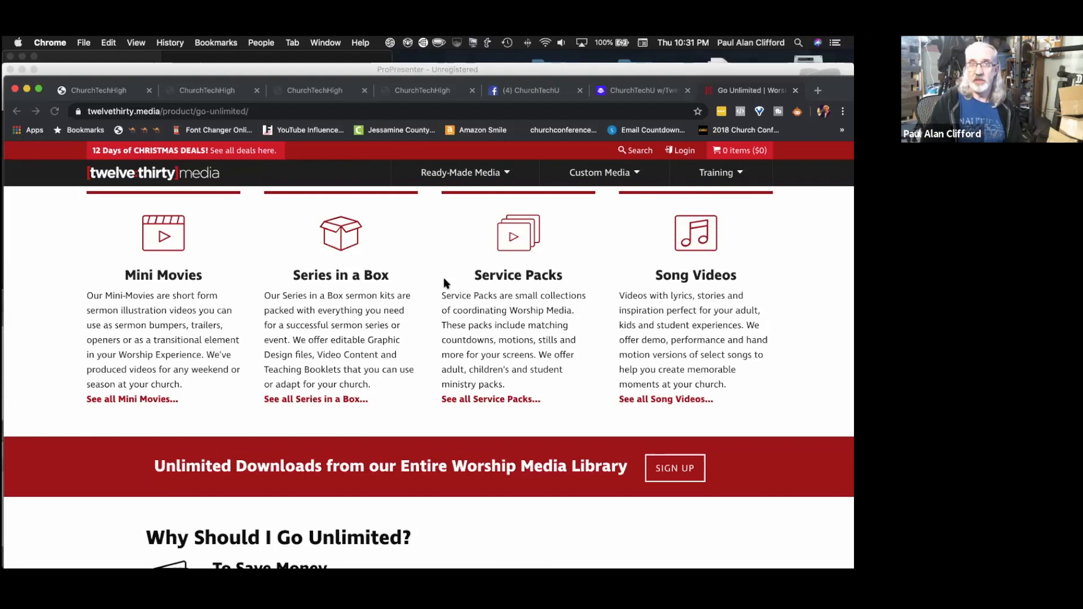
scroll(444, 279, "down", 1)
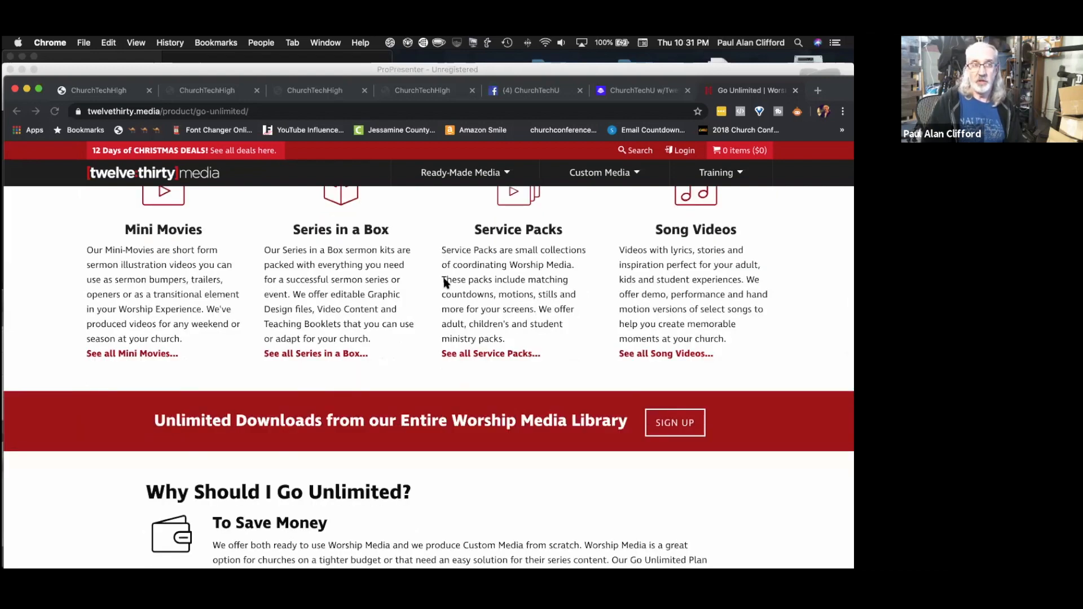
scroll(445, 282, "down", 7)
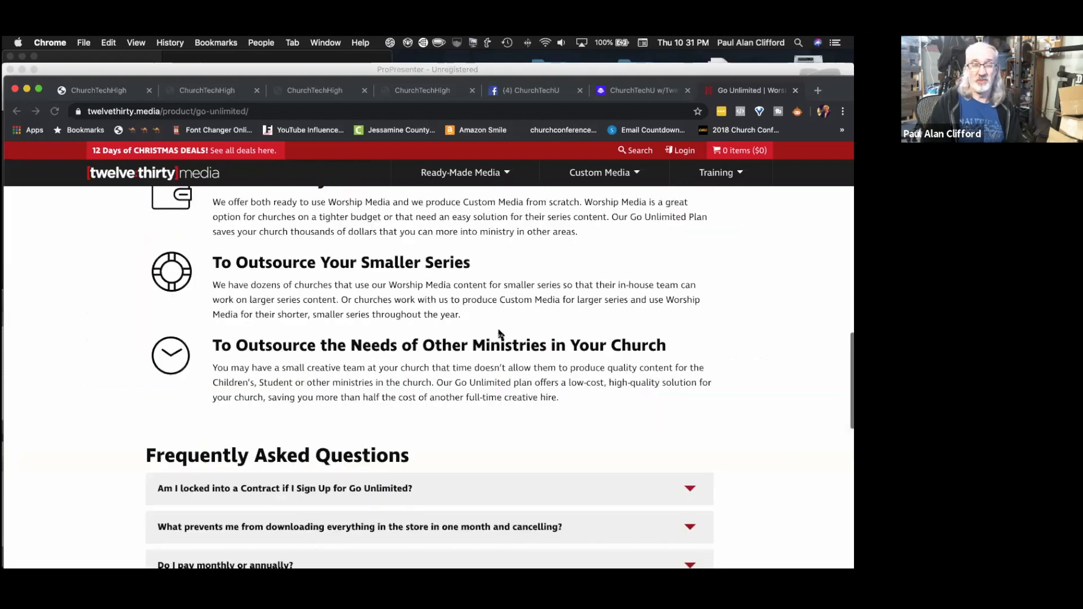
scroll(584, 433, "down", 5)
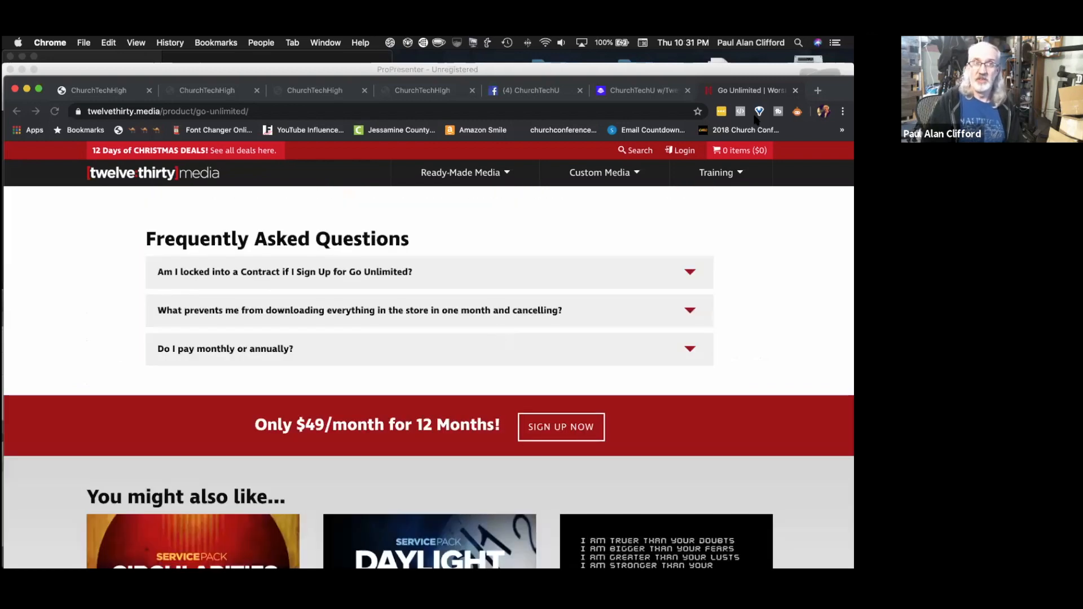
Bring the ChurchTechU landing page back up and compare the Go Unlimited banner's discounted price with its promo code
left_click(641, 90)
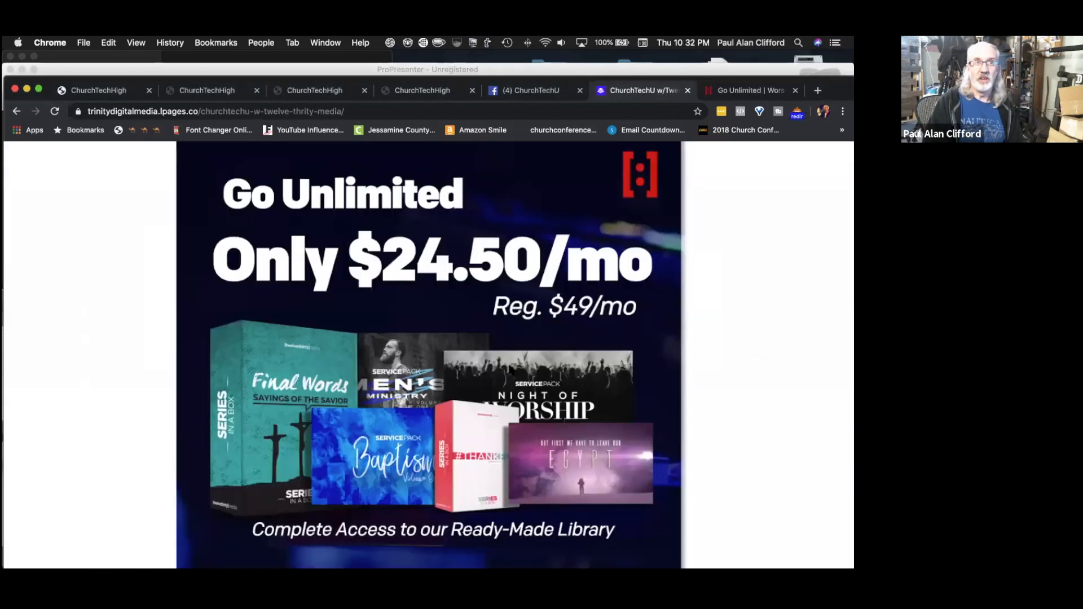
scroll(616, 415, "down", 3)
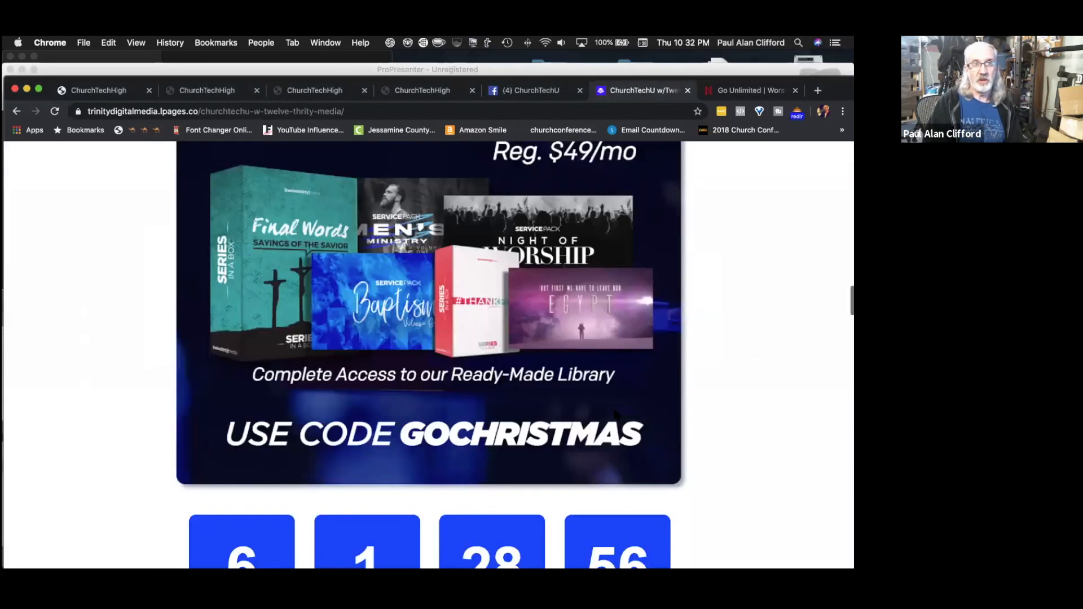
scroll(616, 415, "up", 2)
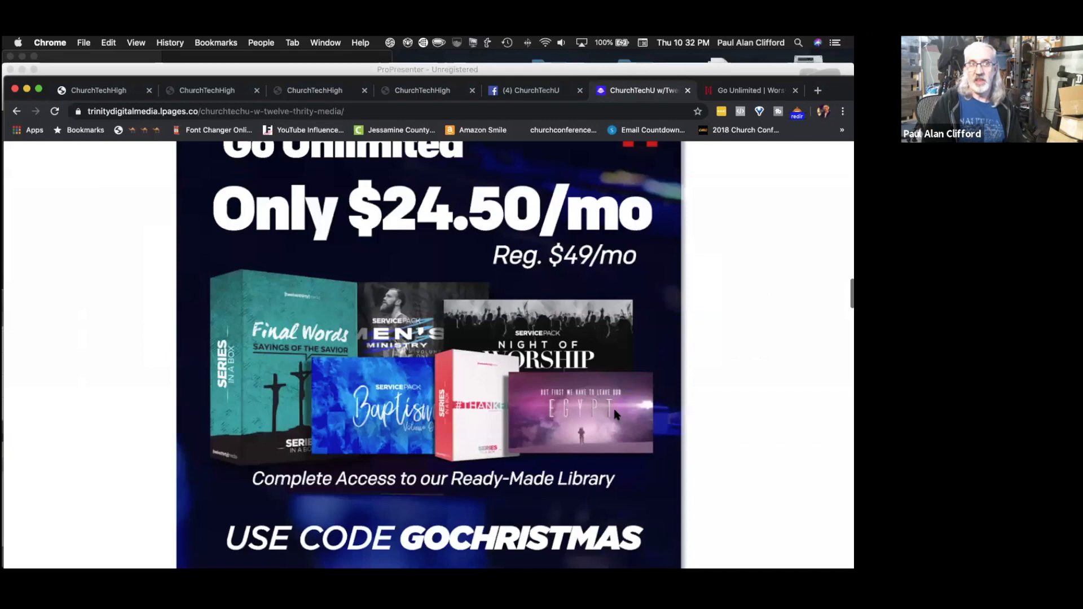
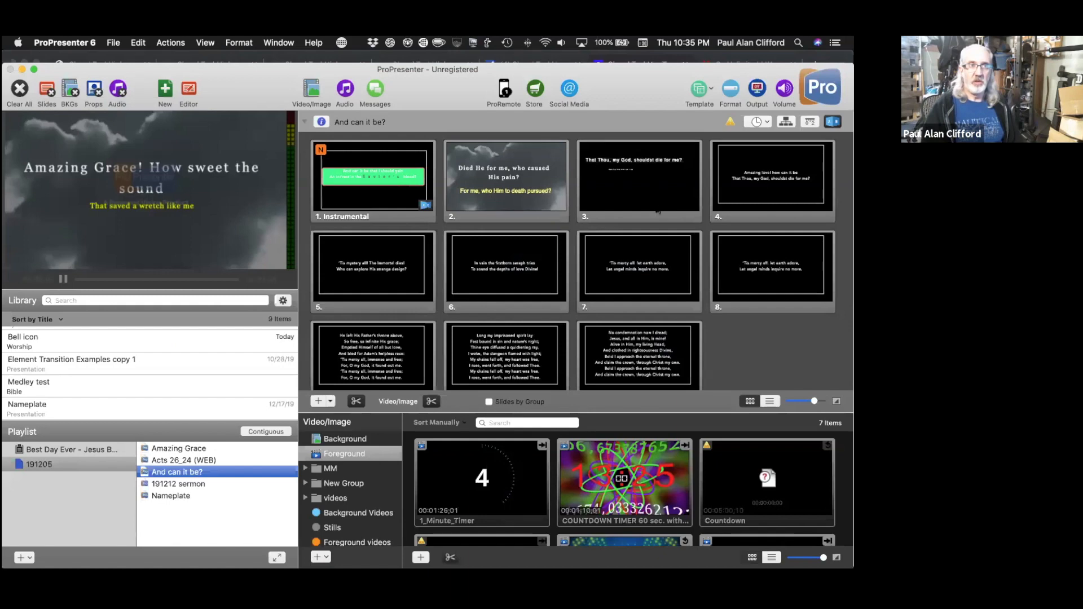
In "And can it be?", trigger slide 1 with its existing hot key N and assign hot key Q to slide 3
left_click(639, 181)
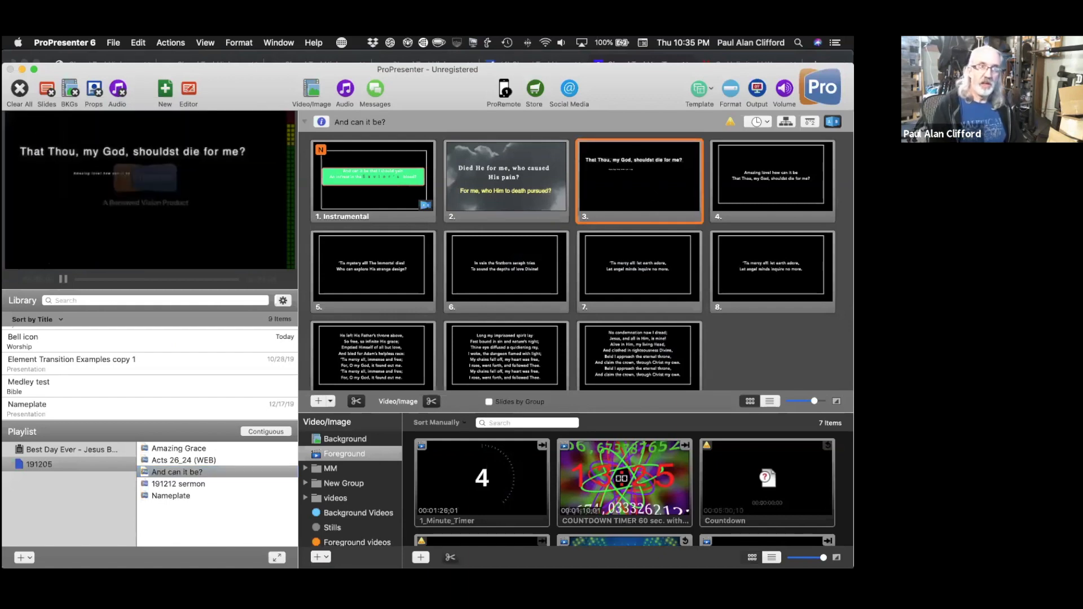
key("n")
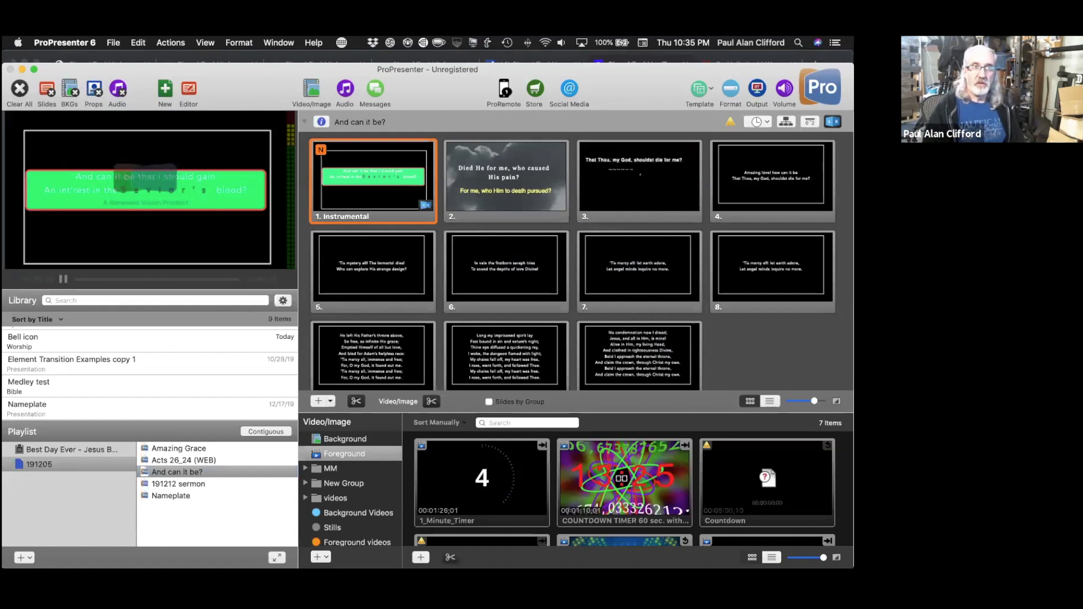
right_click(639, 177)
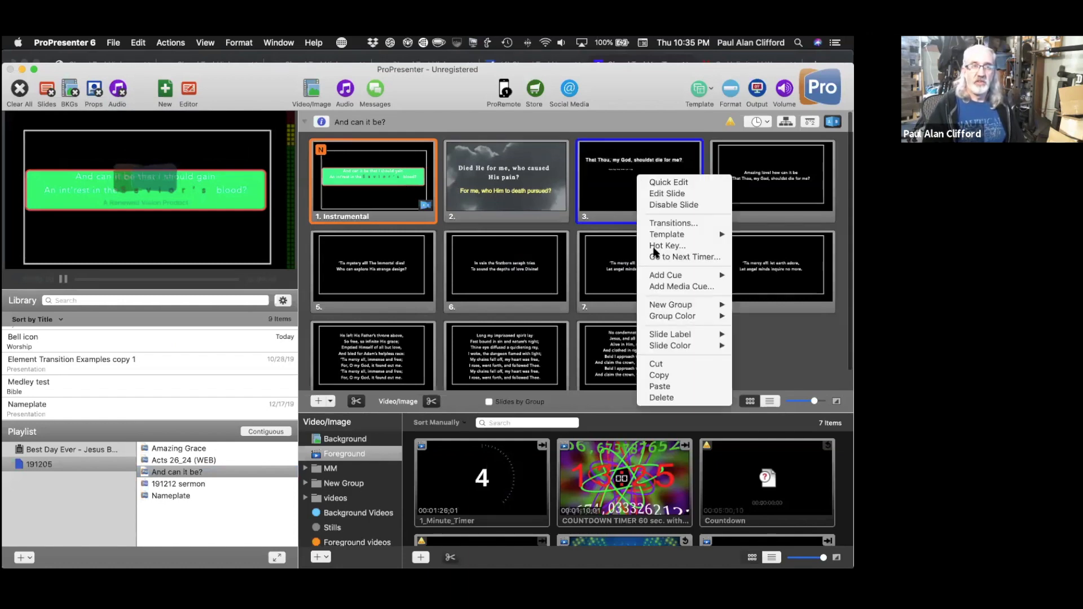
left_click(655, 247)
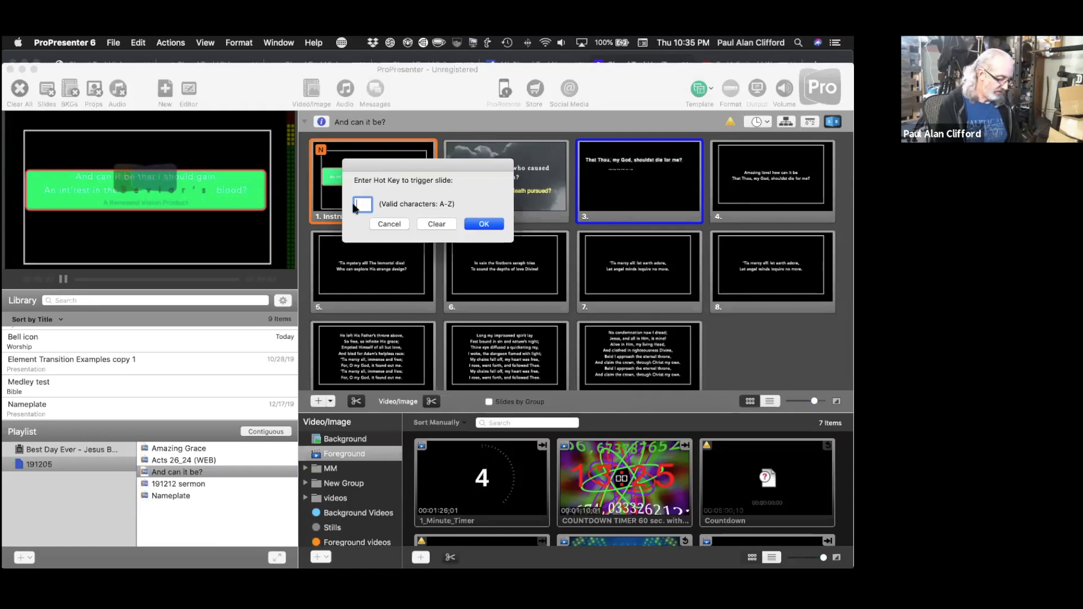
type("Q")
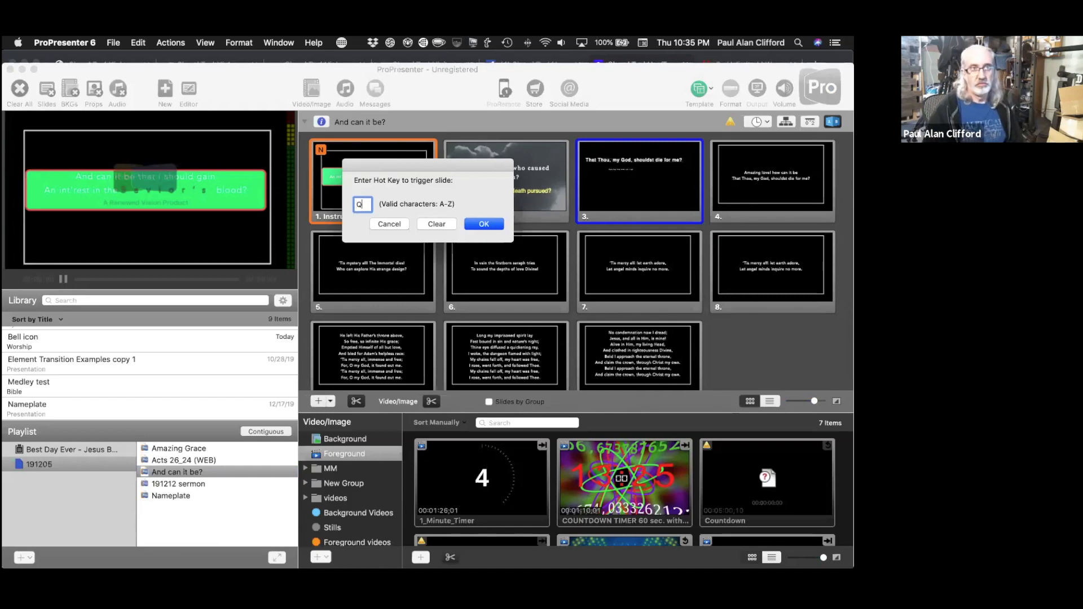
left_click(474, 225)
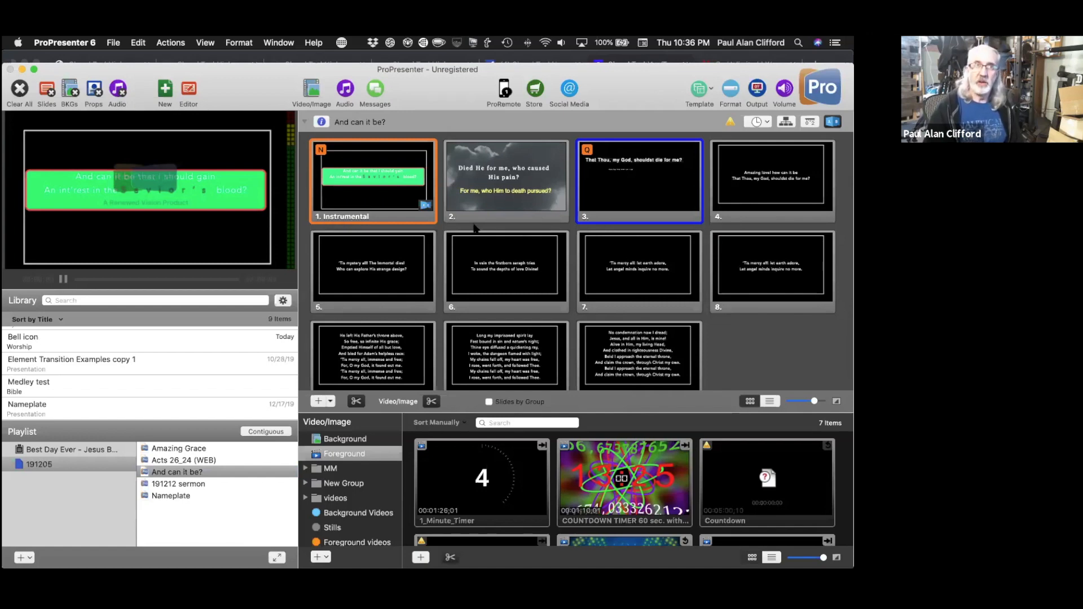
Put slide 6 live, then test the hot keys by alternating between slide 3 with Q and slide 1 with N
left_click(461, 289)
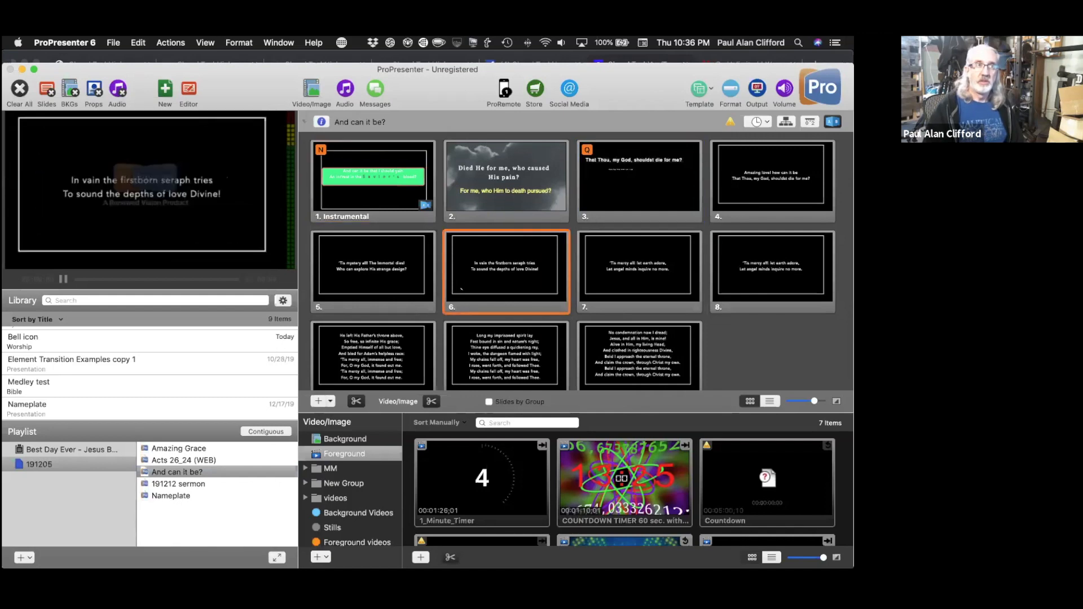
key("q")
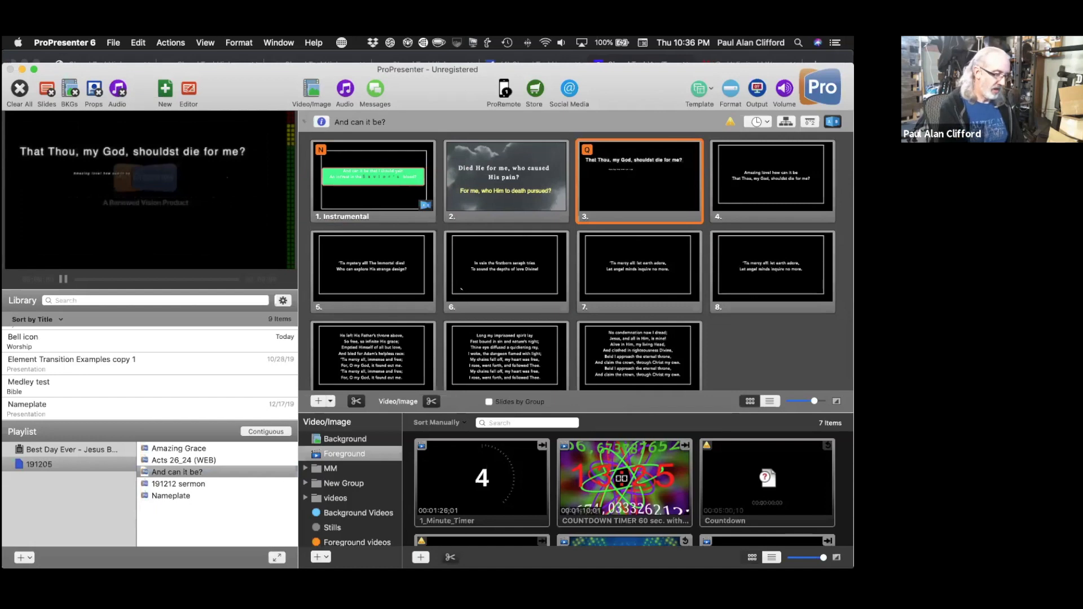
key("n")
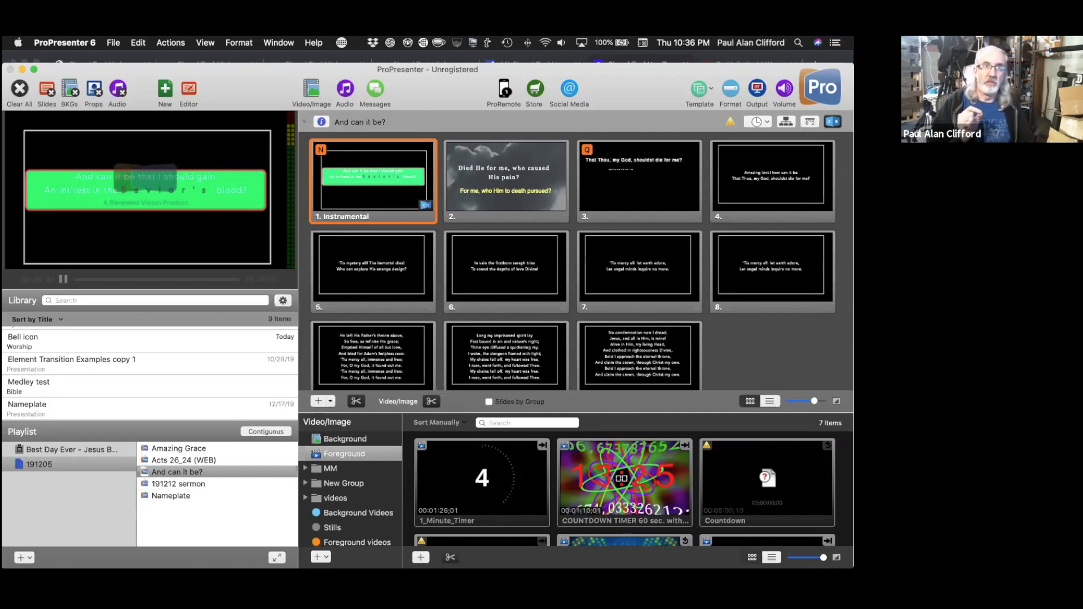
key("q")
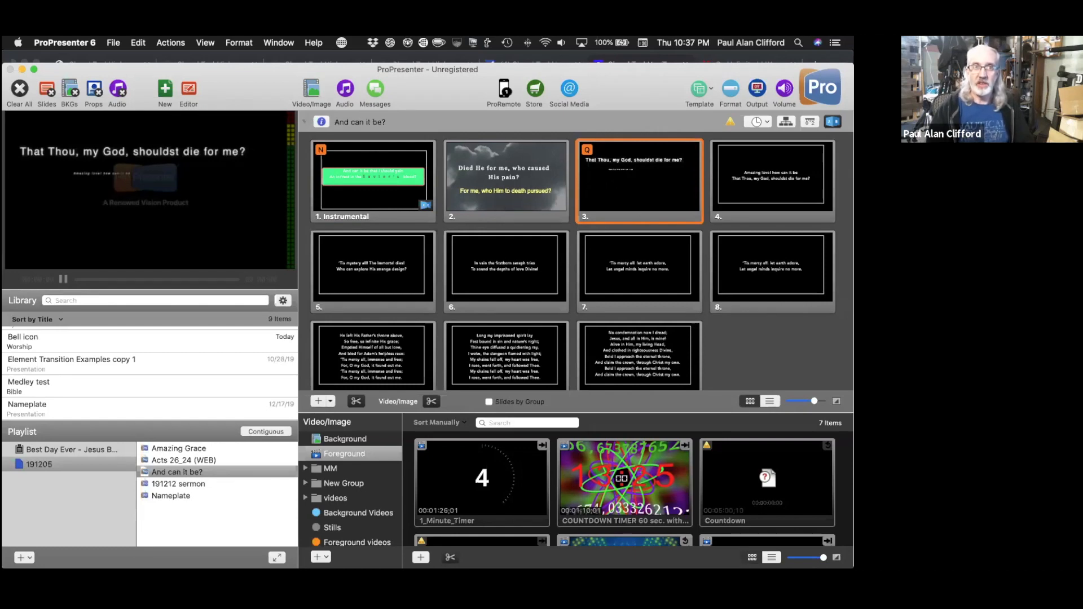
Change slide 3's hot key to F in the slide editor and test slides 1 and 3 live with N and F
right_click(612, 184)
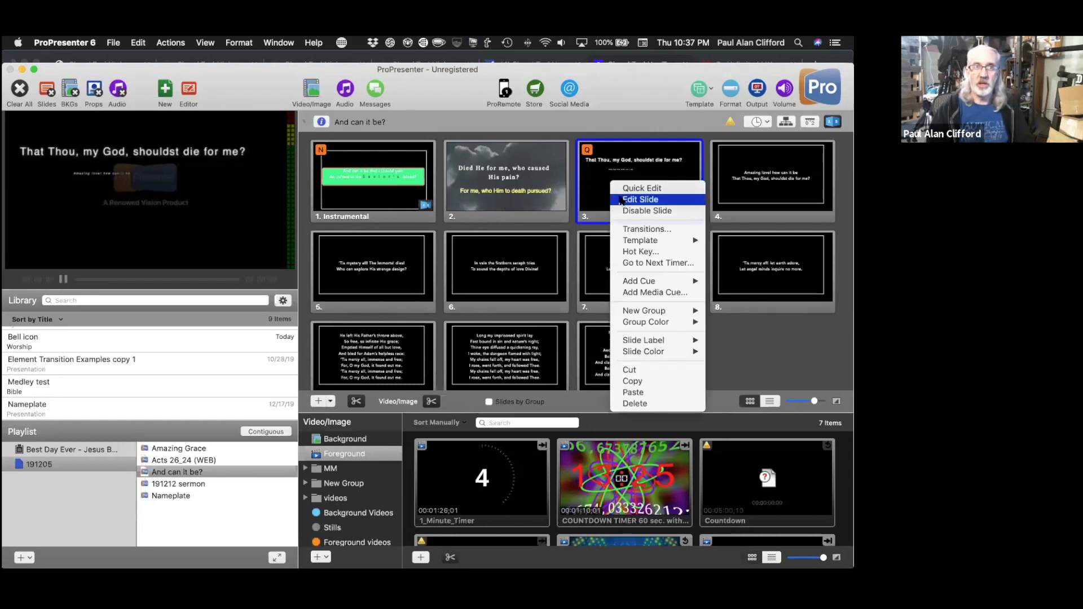
left_click(621, 200)
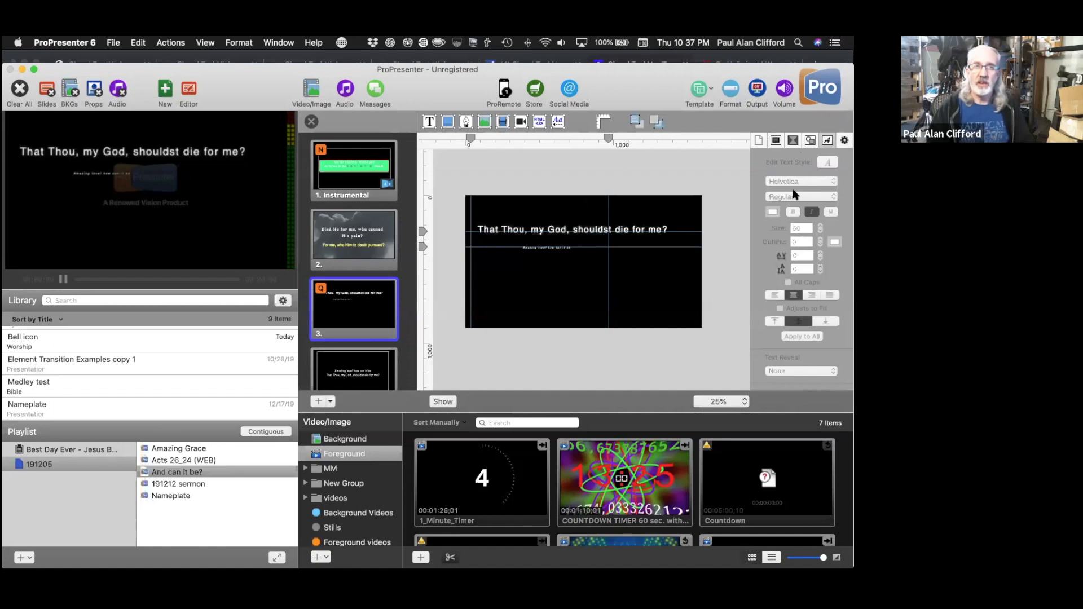
scroll(796, 195, "down", 2)
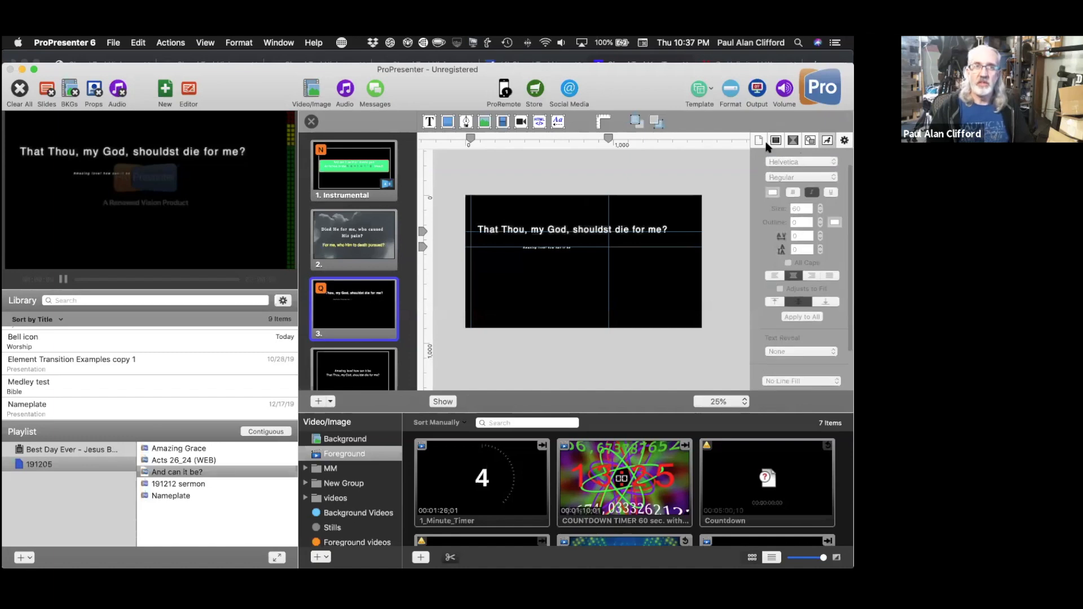
left_click(759, 140)
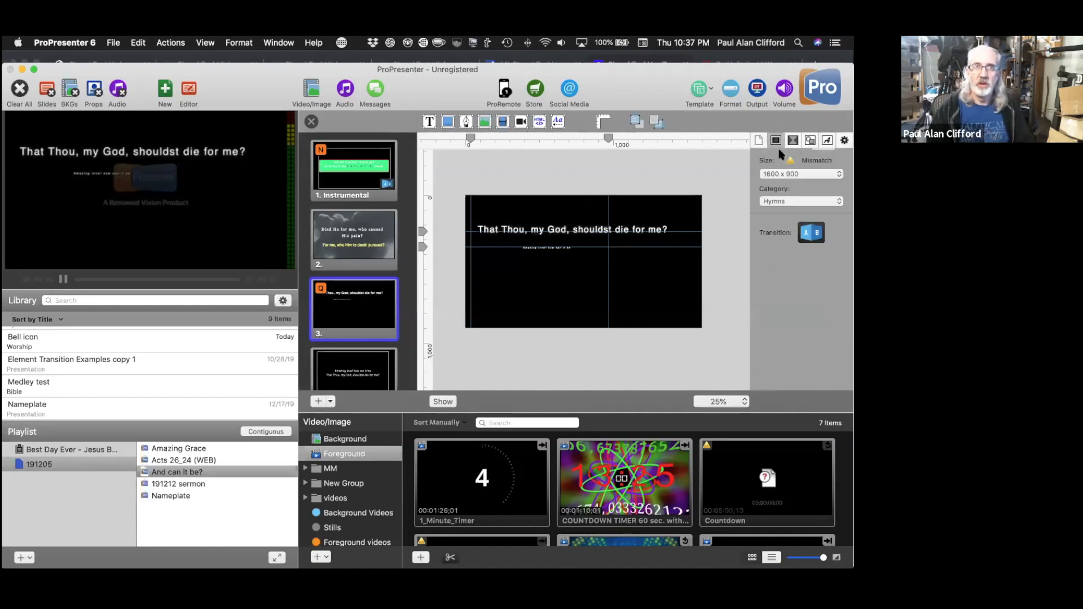
left_click(777, 144)
scroll(780, 154, "up", 2)
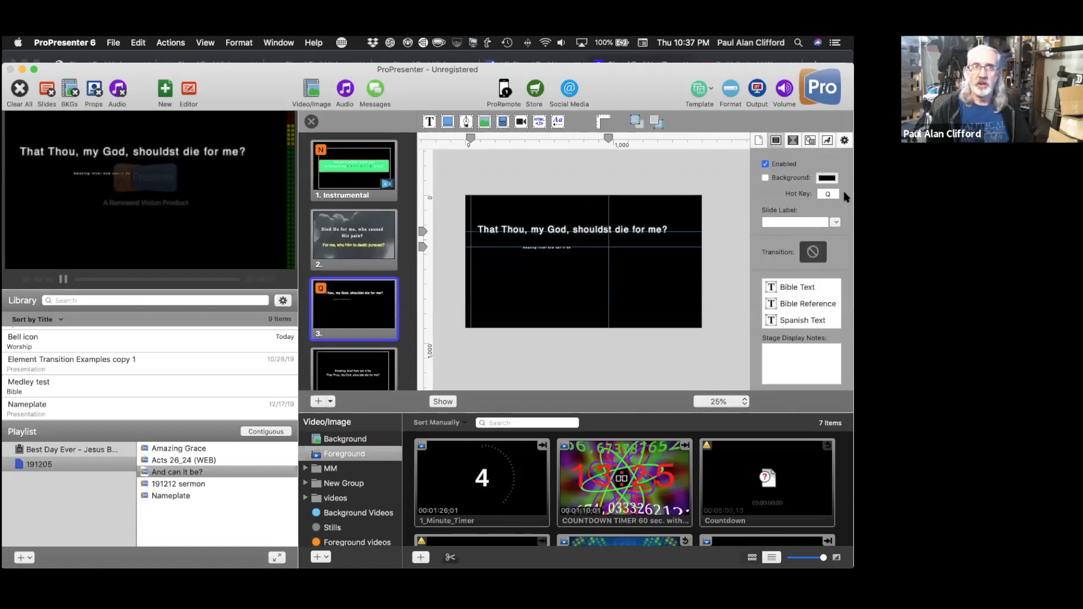
left_click(828, 194)
type("f")
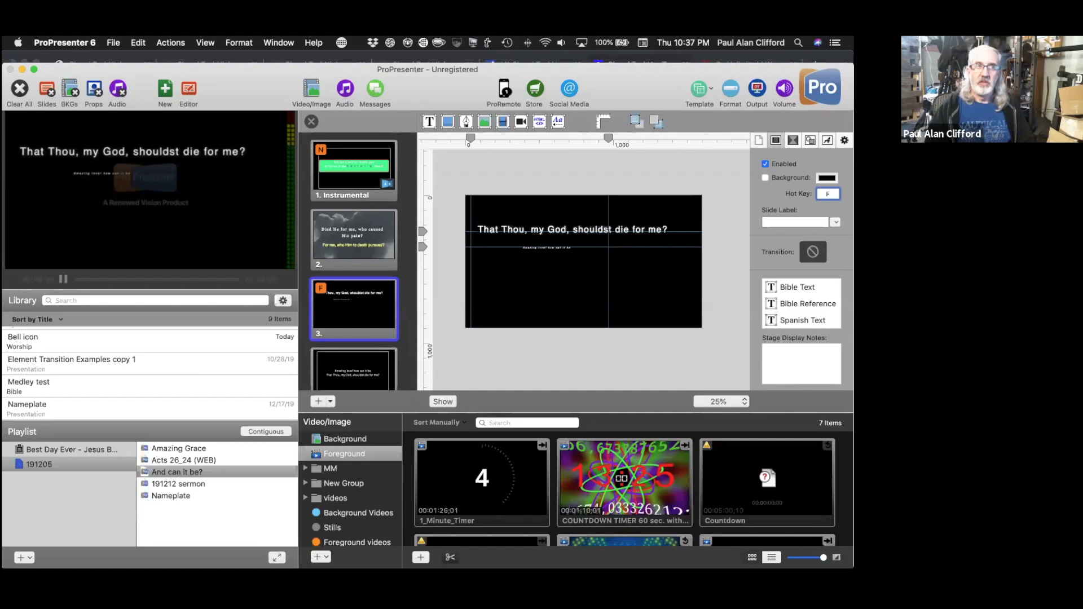
left_click(310, 121)
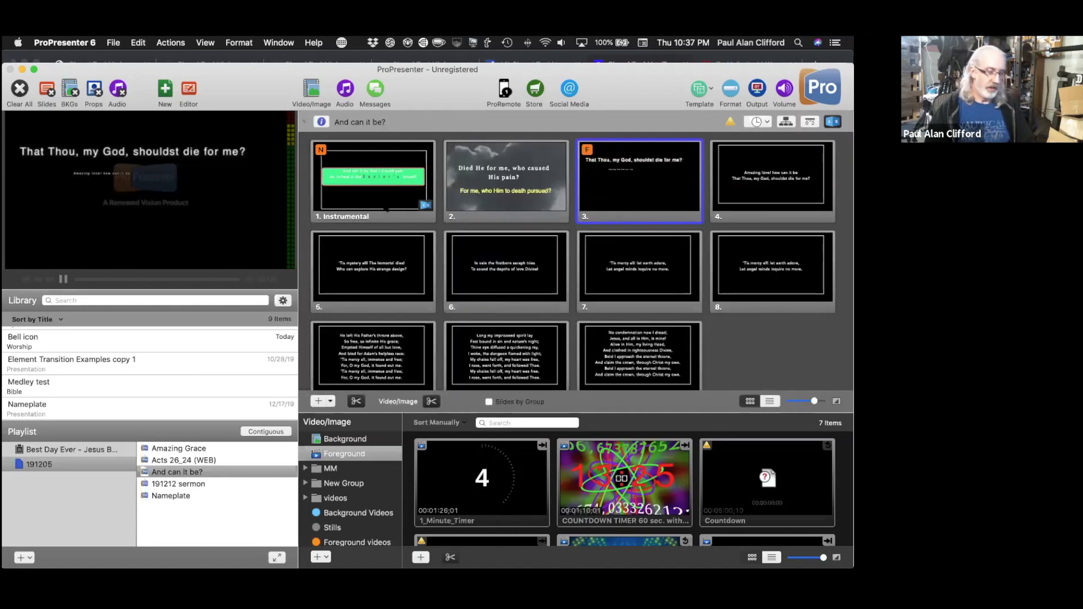
key("n")
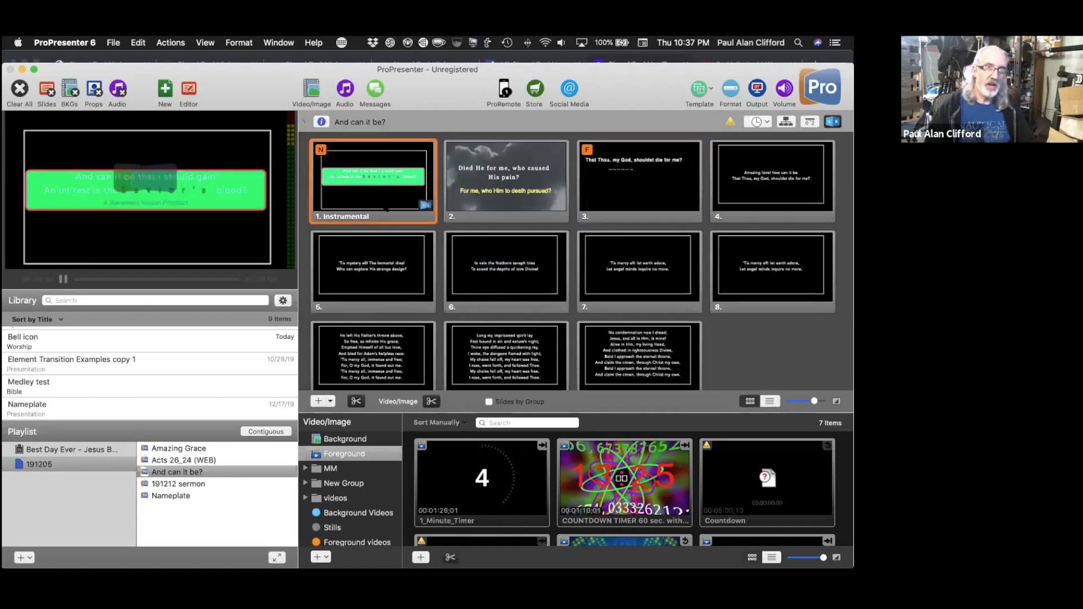
key("f")
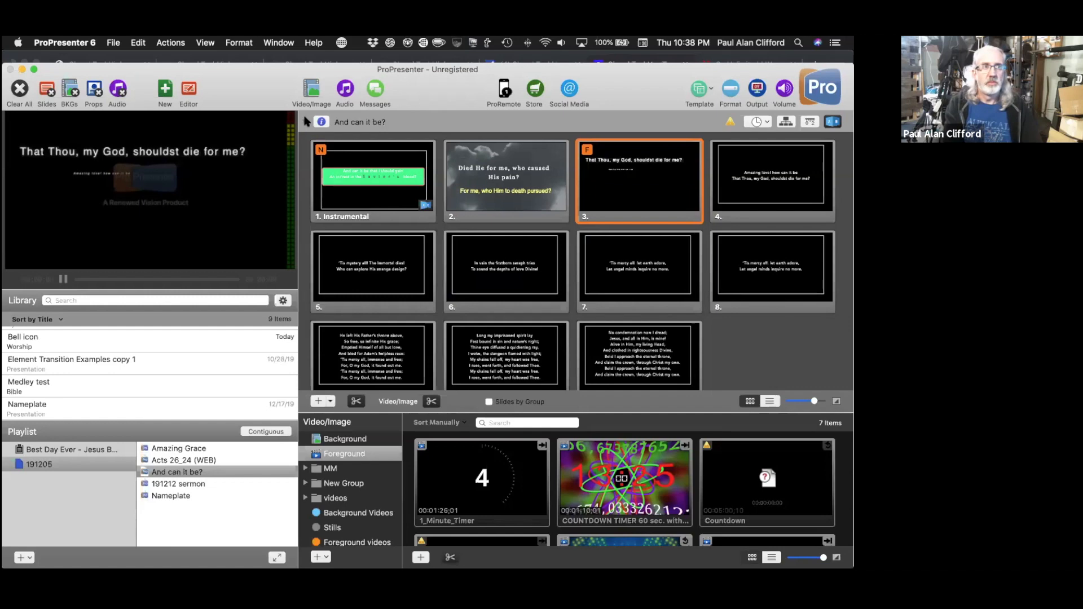
Show the arrangement options for "And can it be?" and add a new arrangement named "test"
left_click(784, 123)
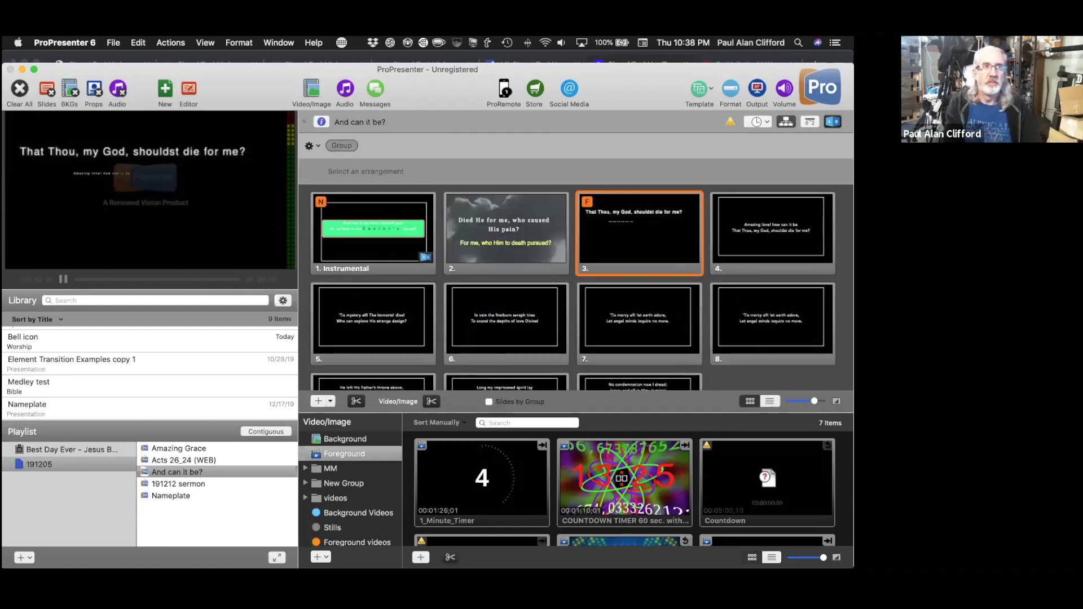
left_click(318, 146)
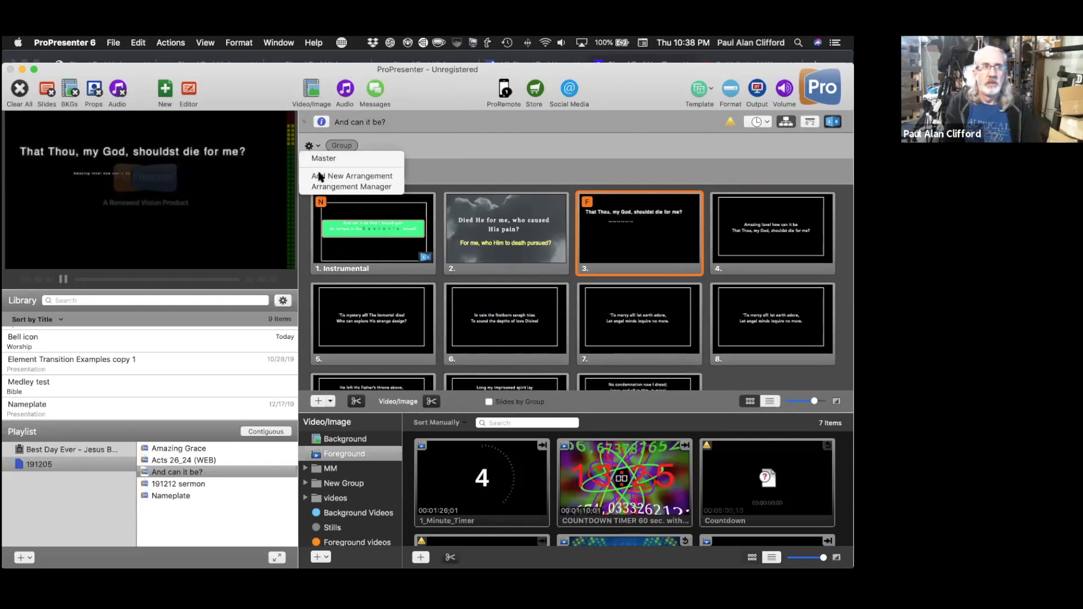
left_click(320, 177)
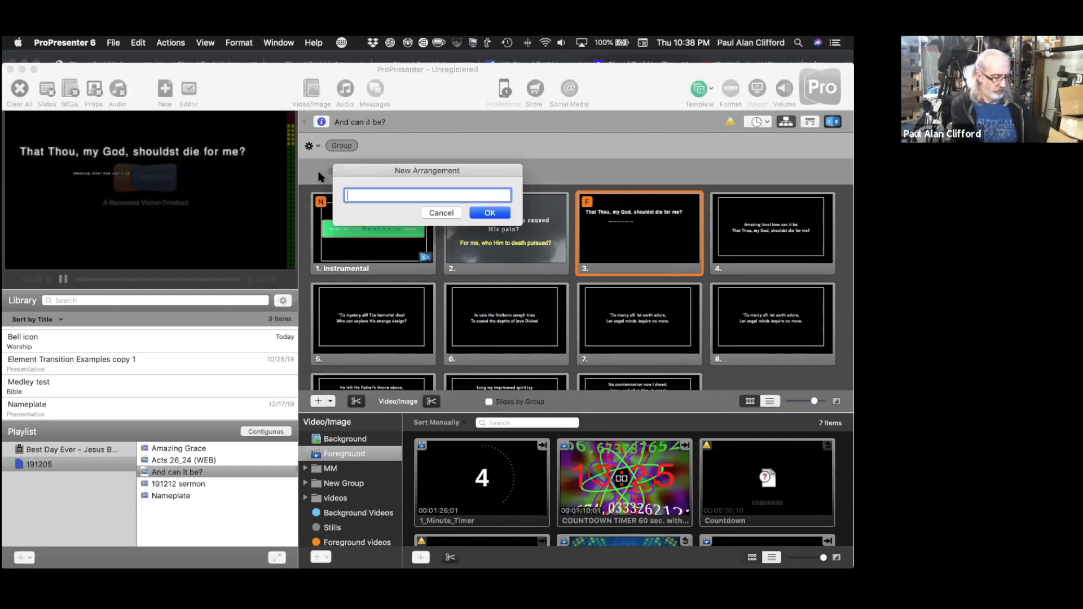
type("tes")
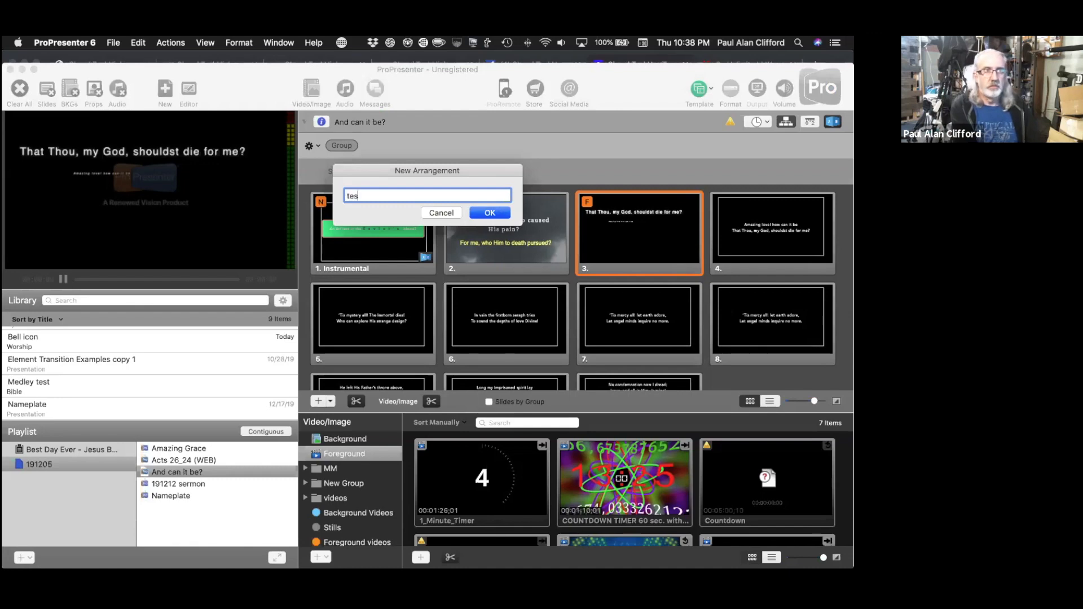
type("t")
key("Return")
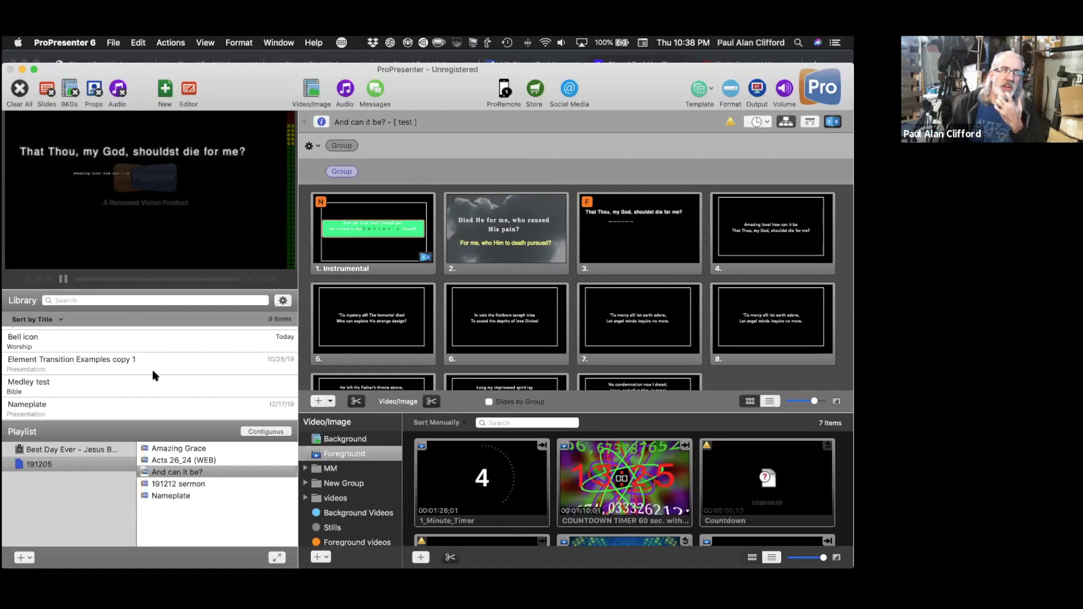
scroll(153, 371, "up", 4)
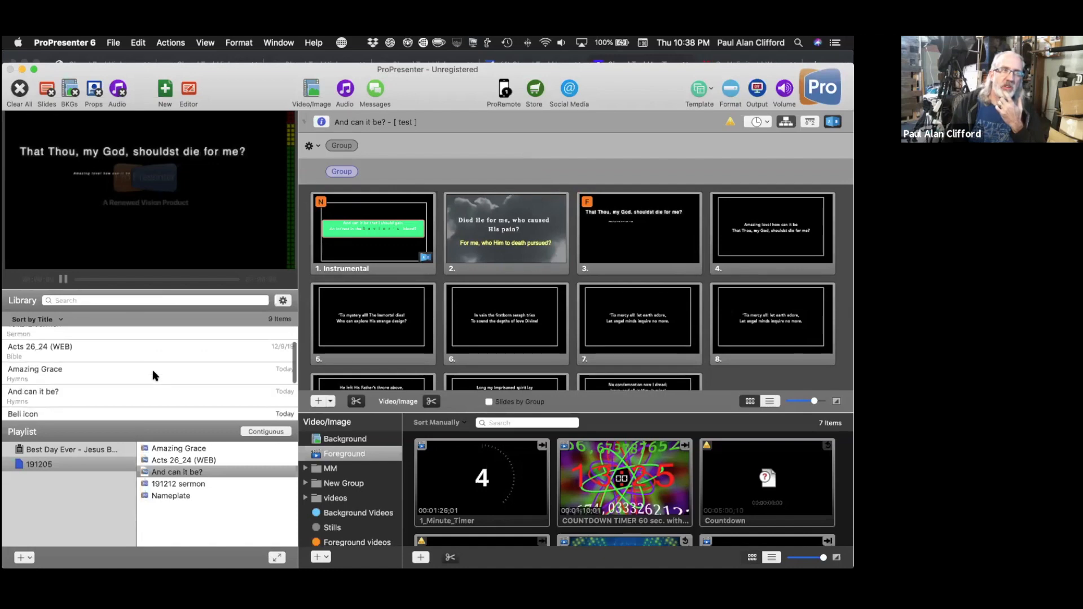
scroll(152, 371, "up", 3)
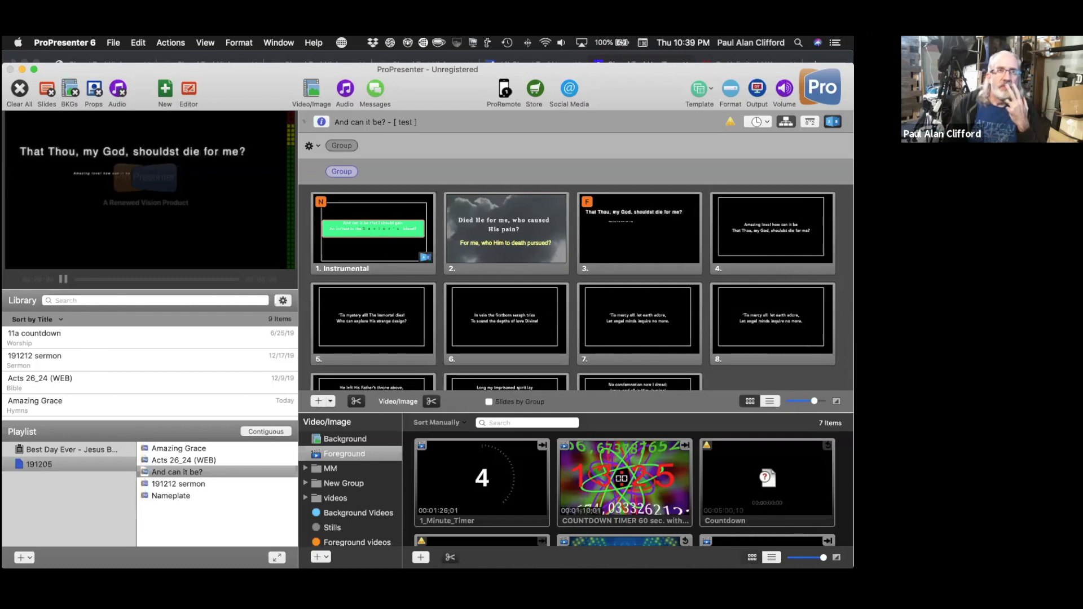
mouse_move(339, 175)
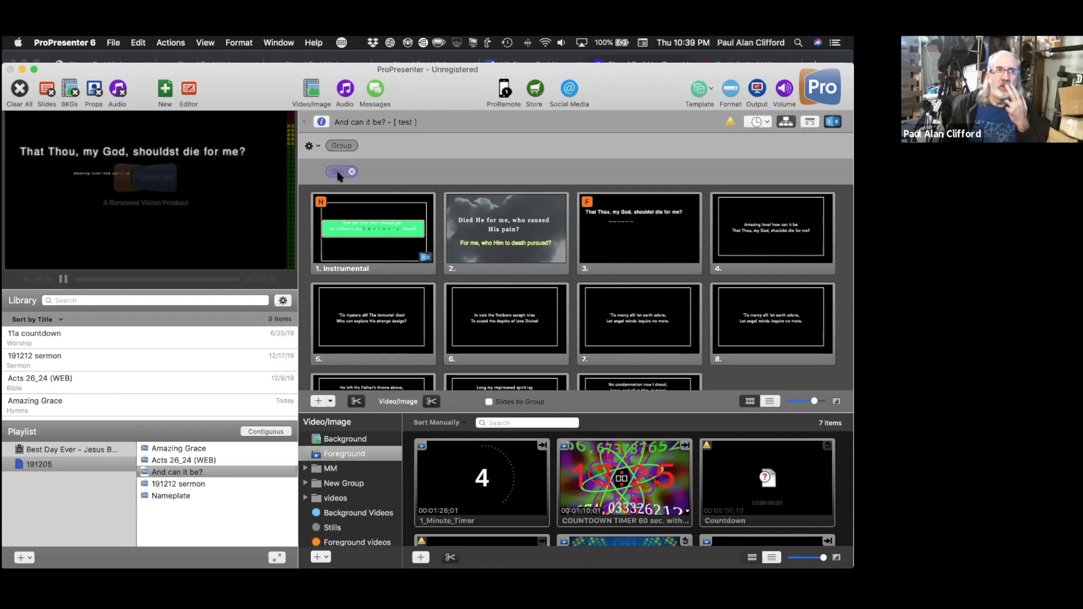
Duplicate the test arrangement in the Arrangement Manager, delete the copy and switch back to test
left_click(311, 146)
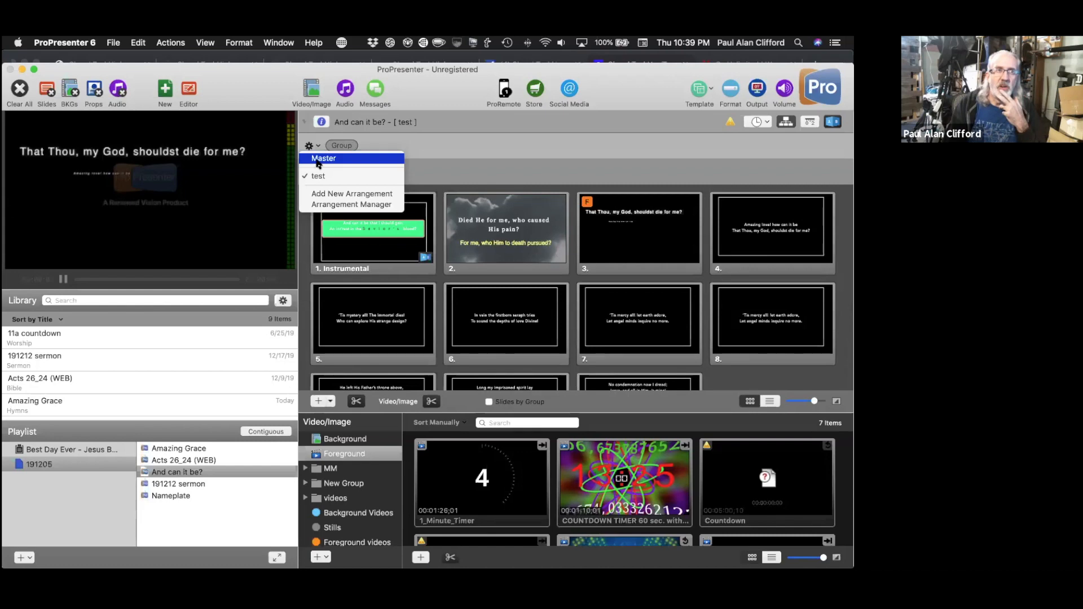
left_click(318, 206)
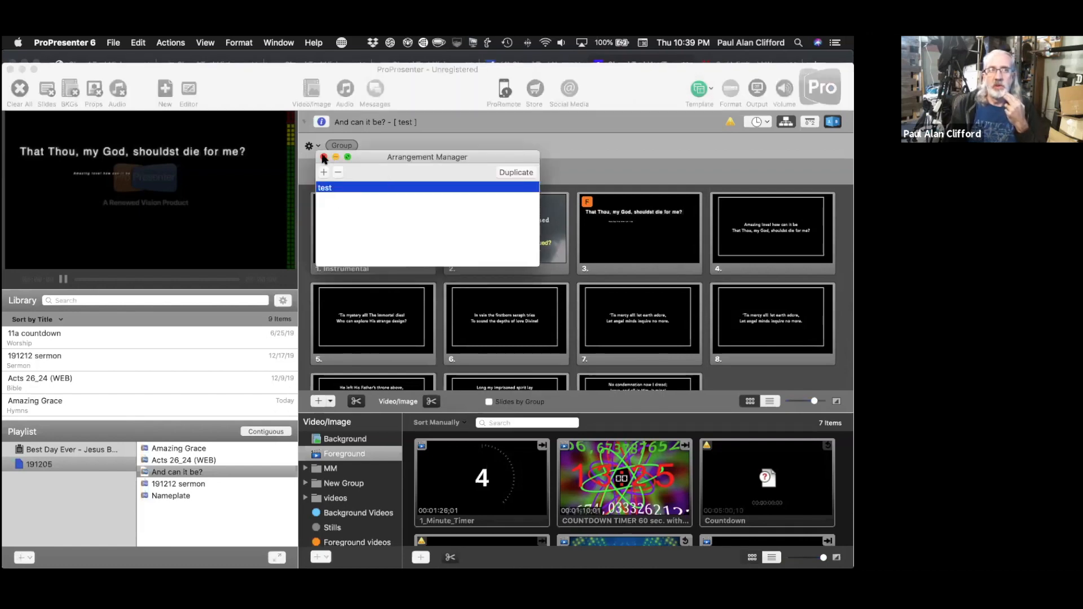
left_click(515, 173)
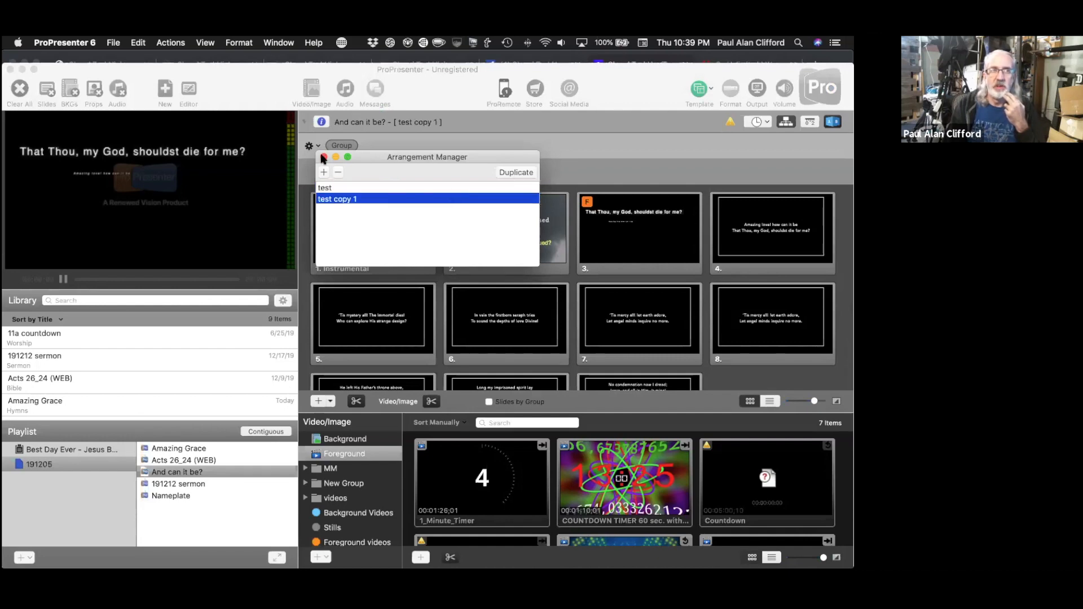
left_click(338, 173)
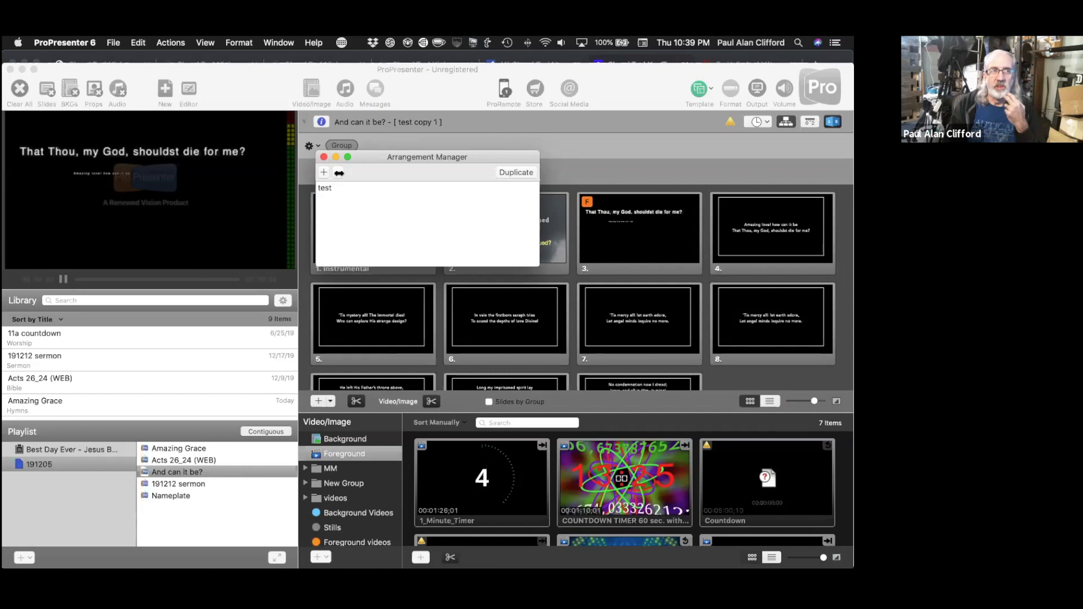
left_click(324, 157)
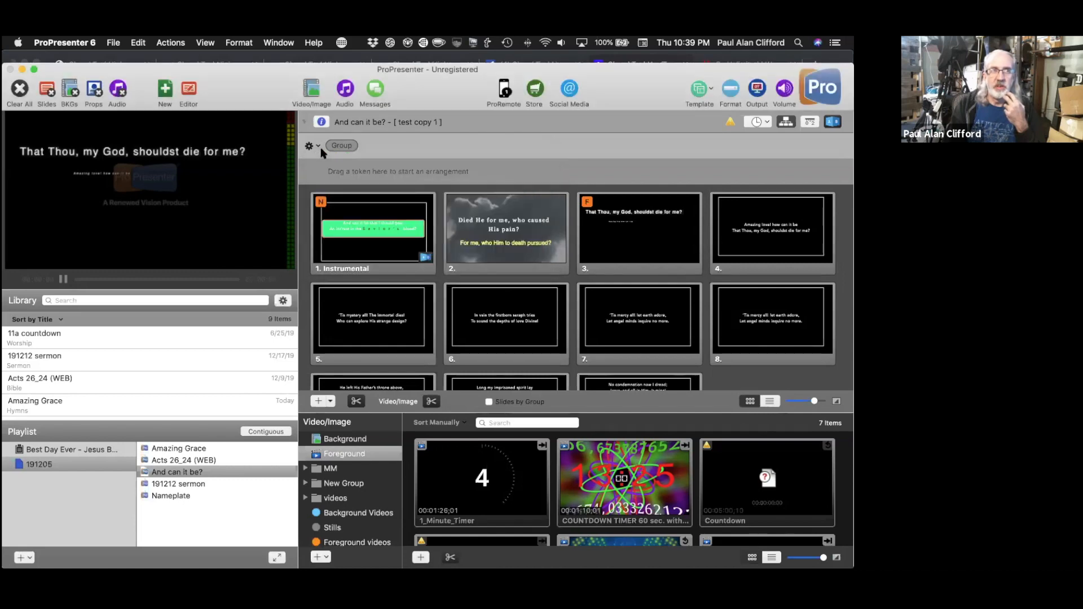
left_click(310, 145)
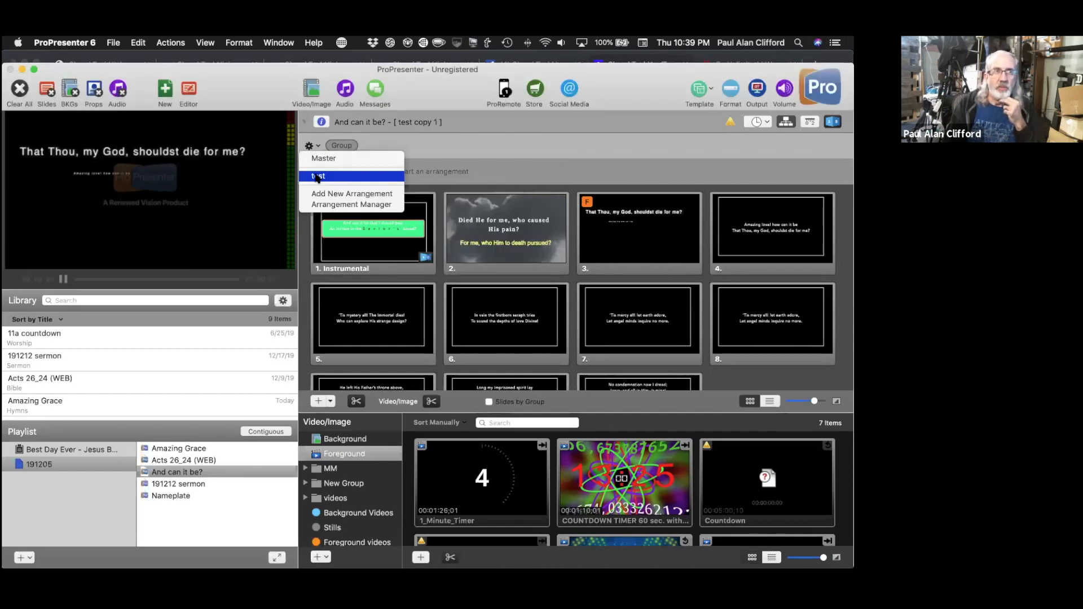
left_click(349, 171)
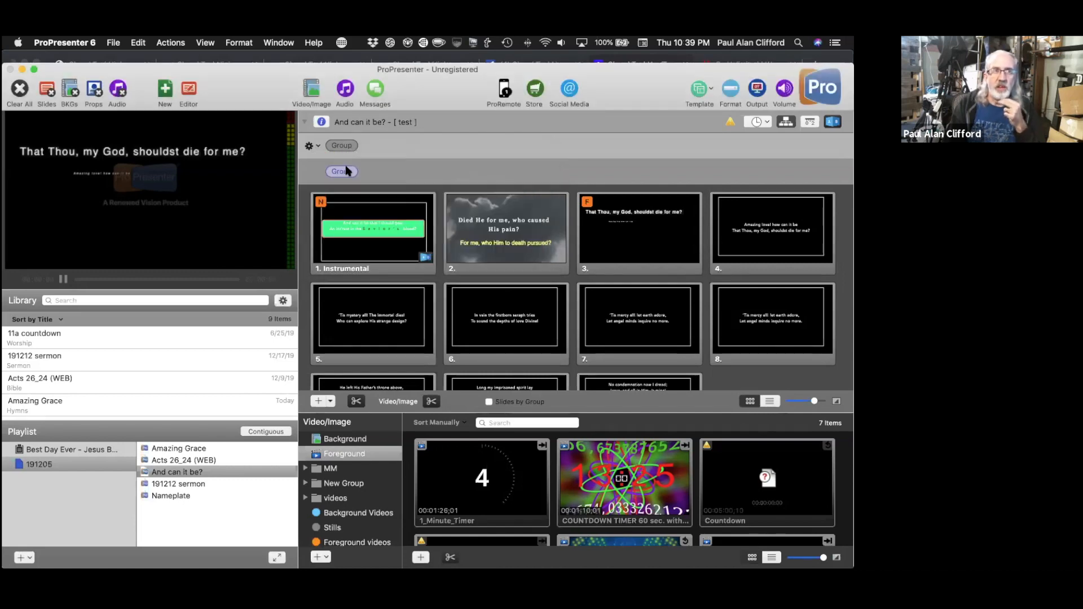
Start a new Verse 1 group at slide 3 and a new Chorus 1 group at slide 10
right_click(630, 269)
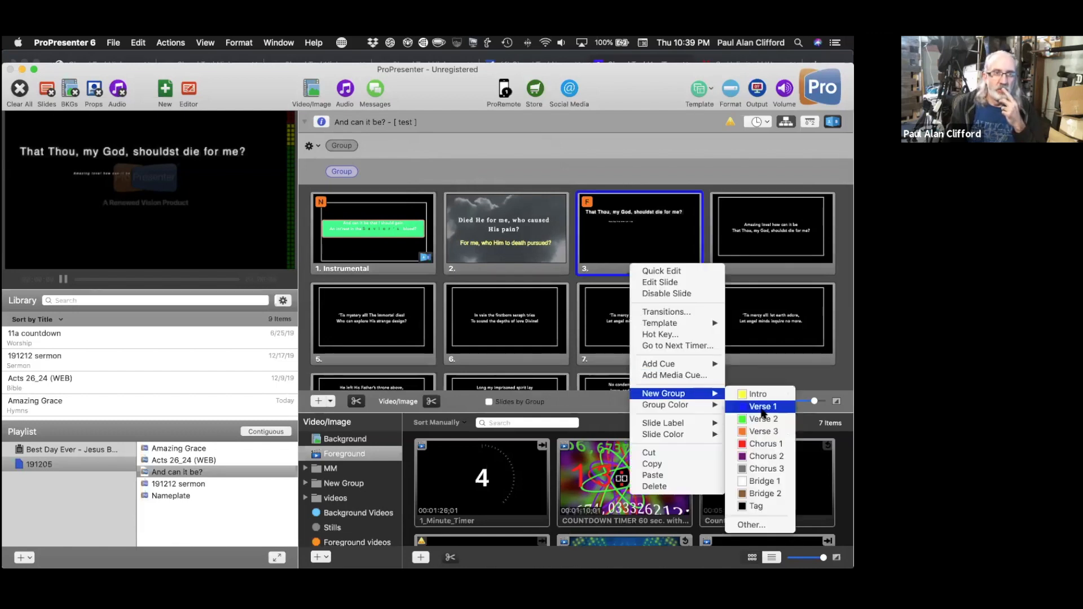
left_click(763, 406)
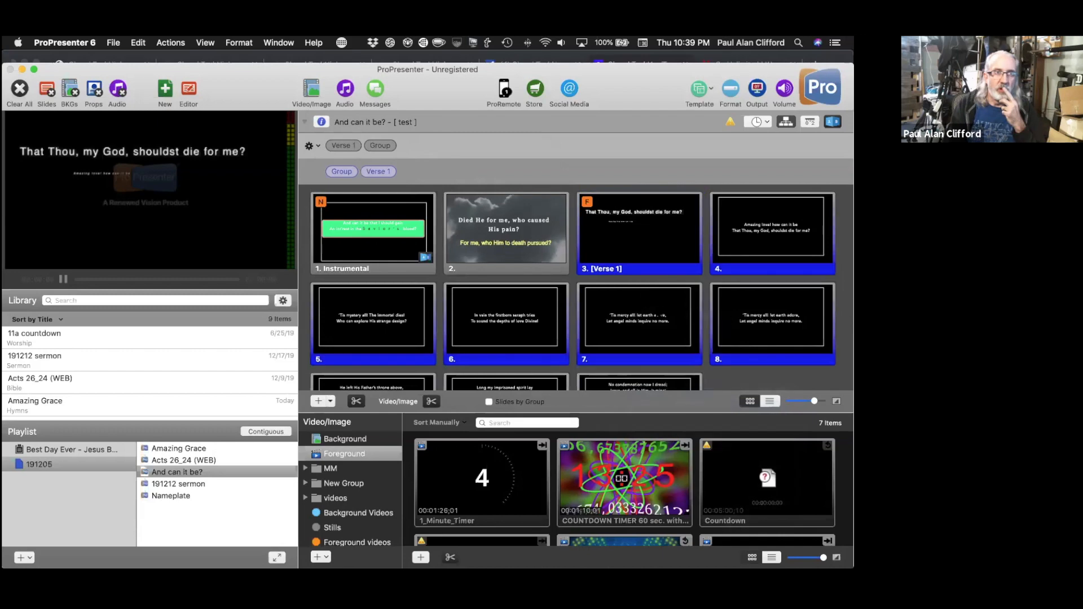
scroll(652, 305, "down", 3)
scroll(576, 288, "down", 1)
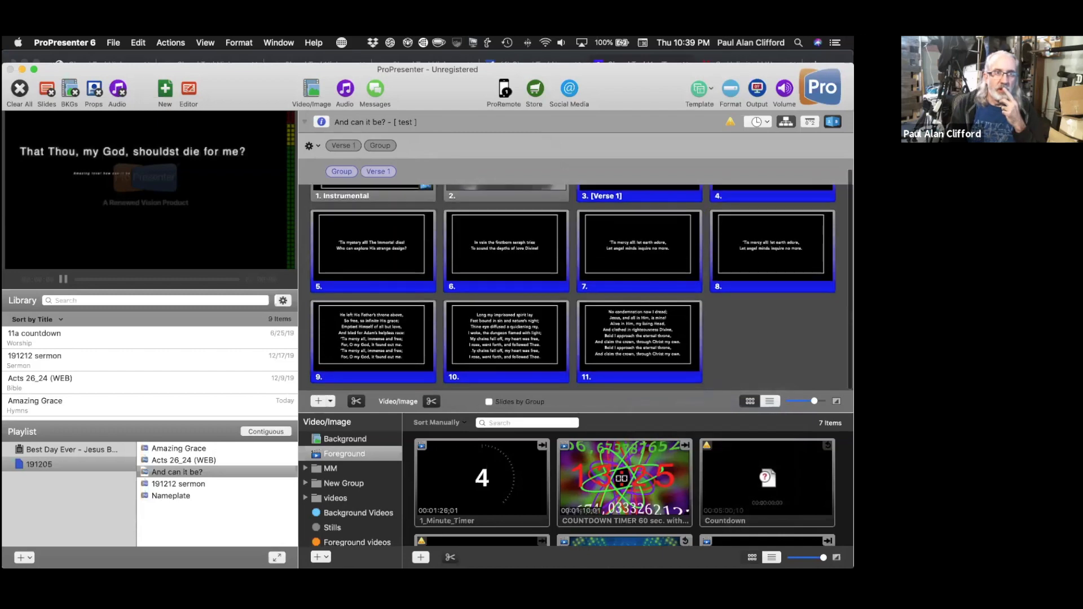
right_click(469, 336)
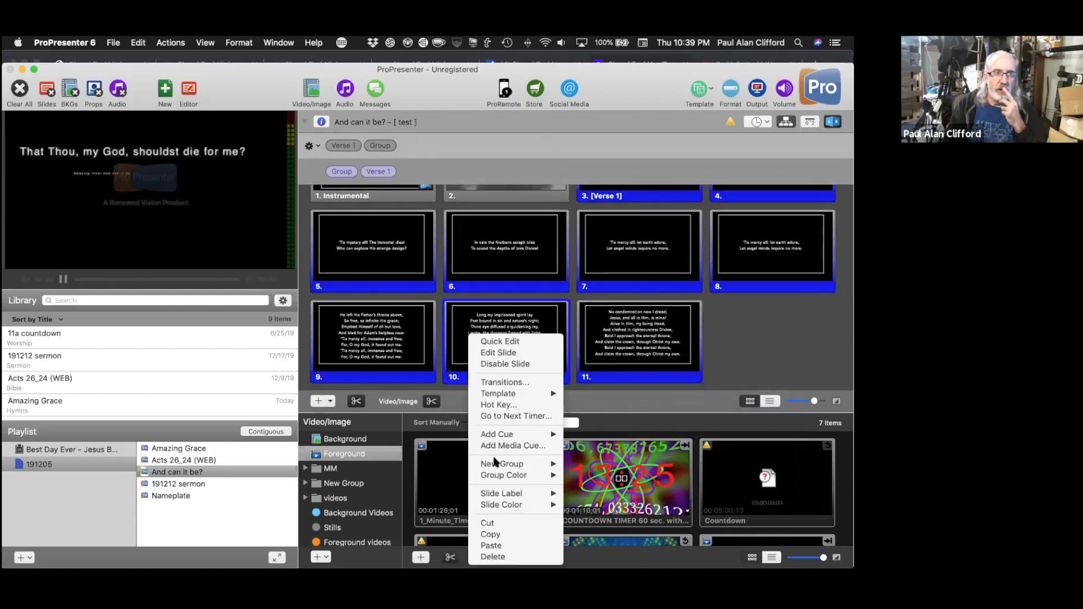
mouse_move(556, 464)
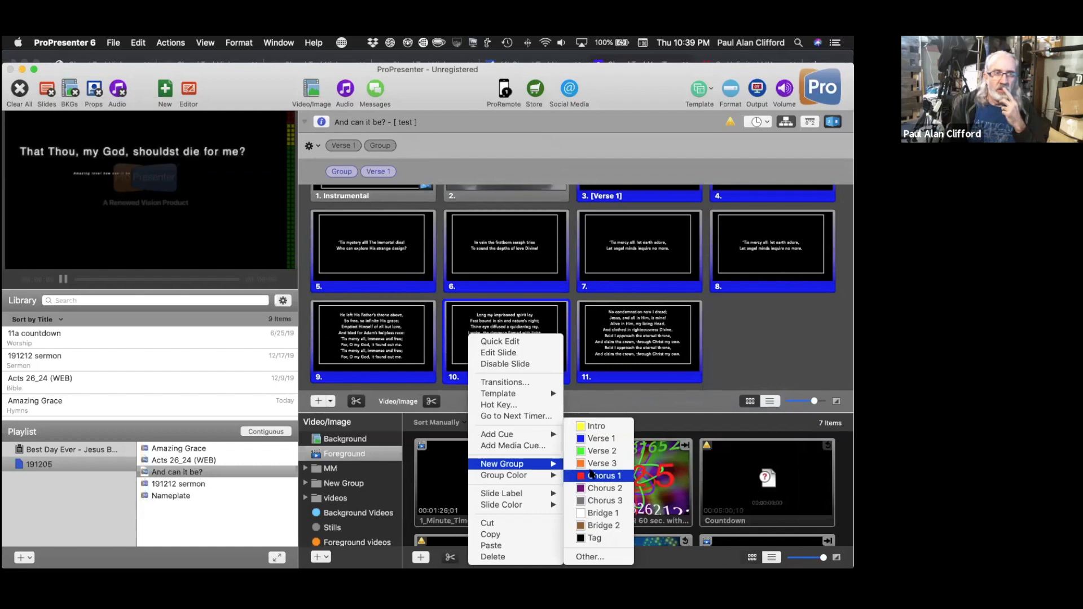
left_click(591, 474)
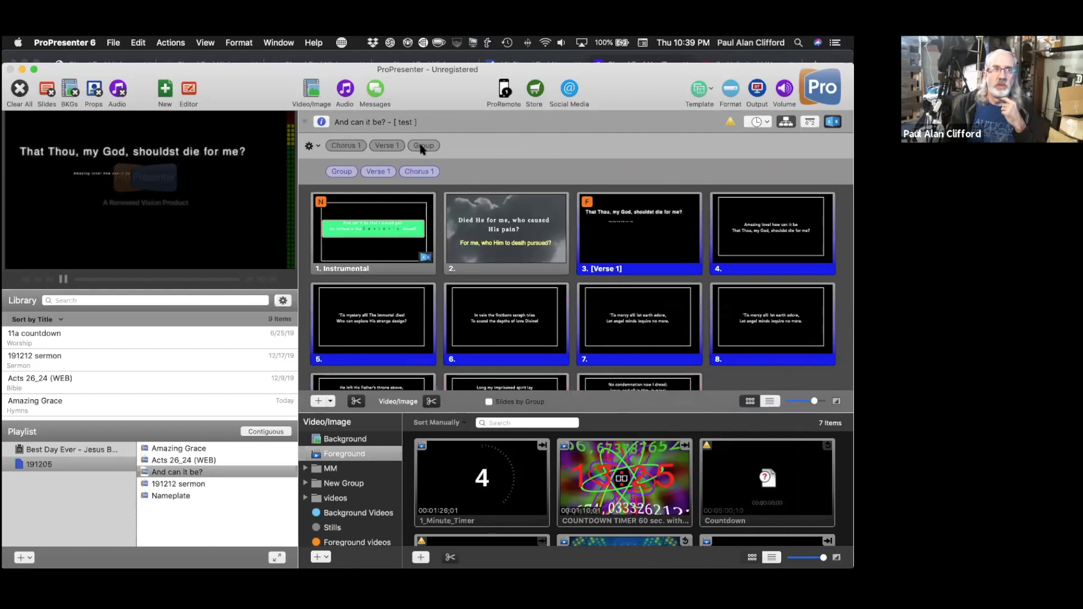
Extend the test arrangement by appending Group and Verse 1 at its end and placing Chorus 1 at its start
left_click_drag(424, 147, 453, 173)
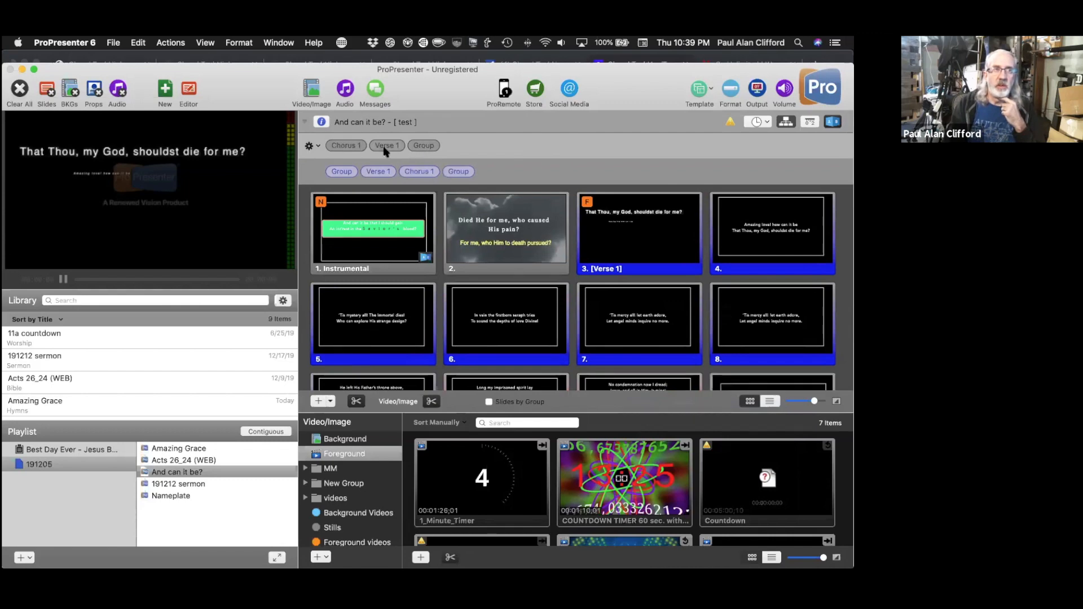
left_click_drag(383, 150, 534, 172)
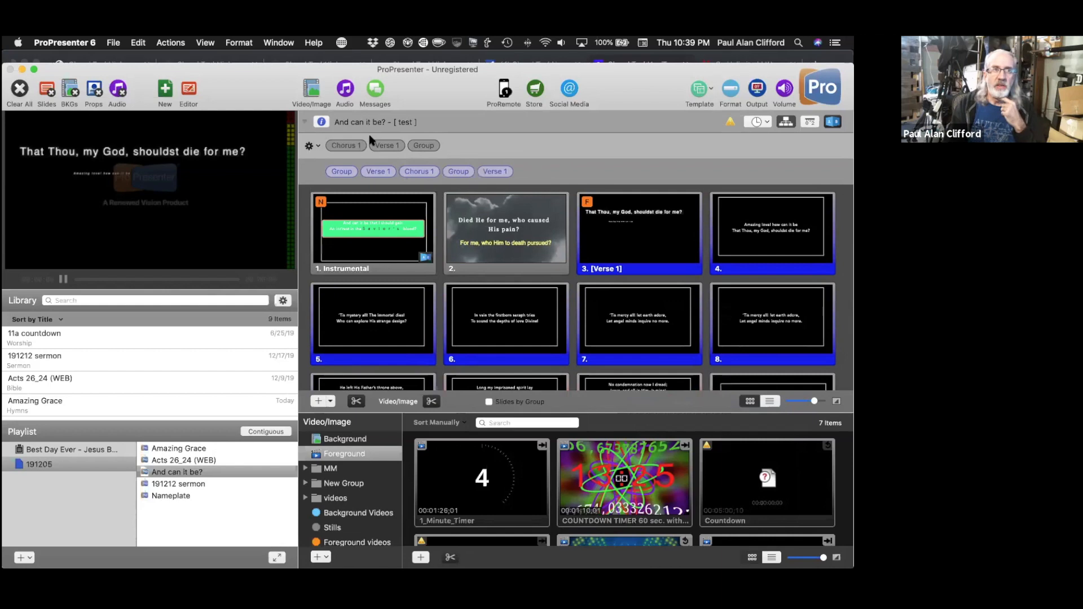
left_click_drag(349, 146, 332, 172)
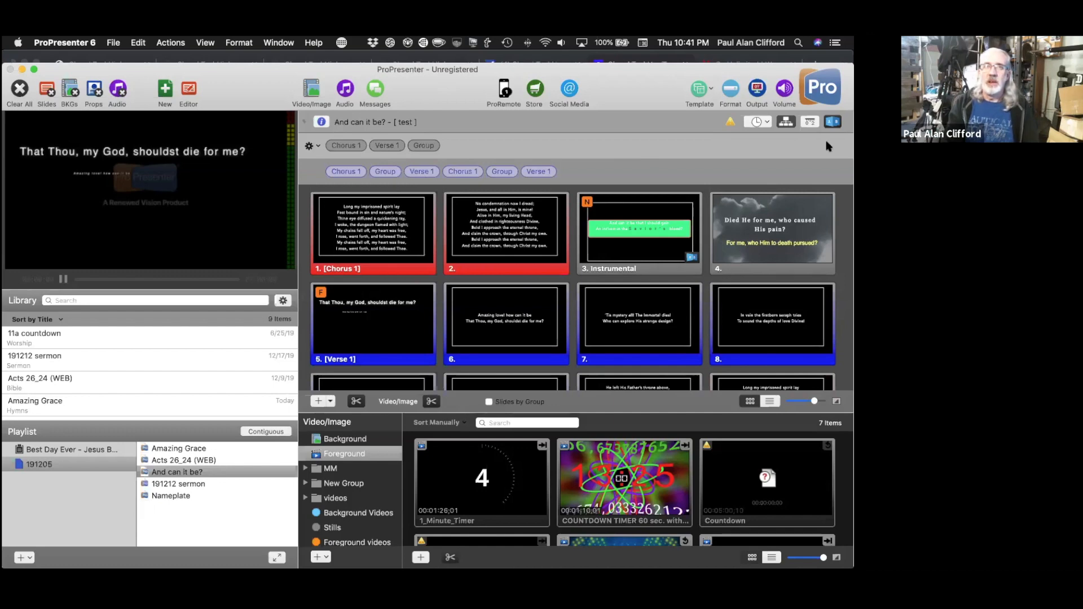
Sort the library by category
left_click(61, 320)
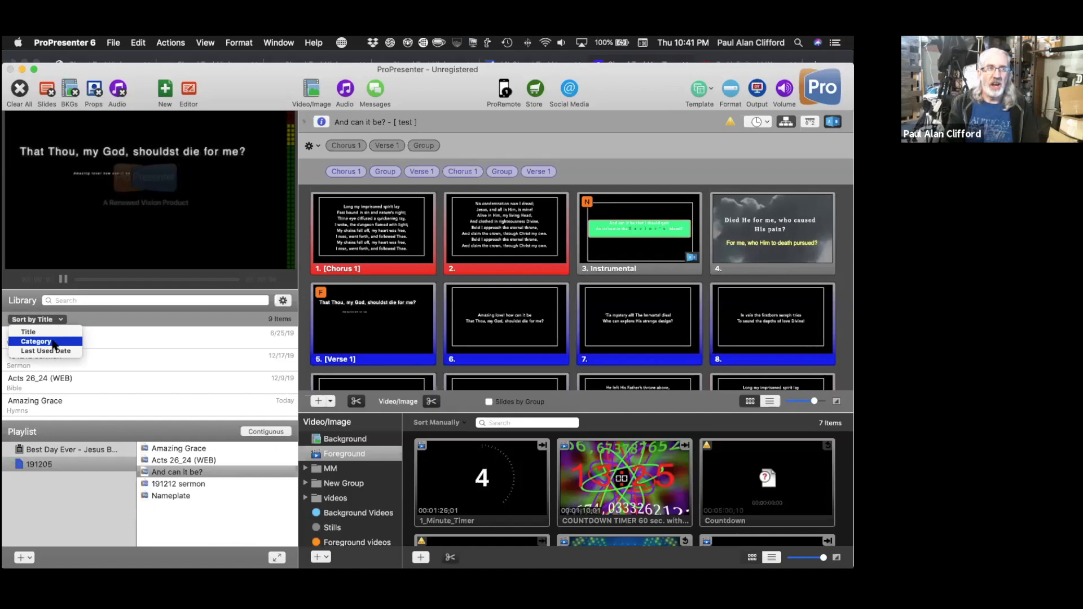
left_click(55, 343)
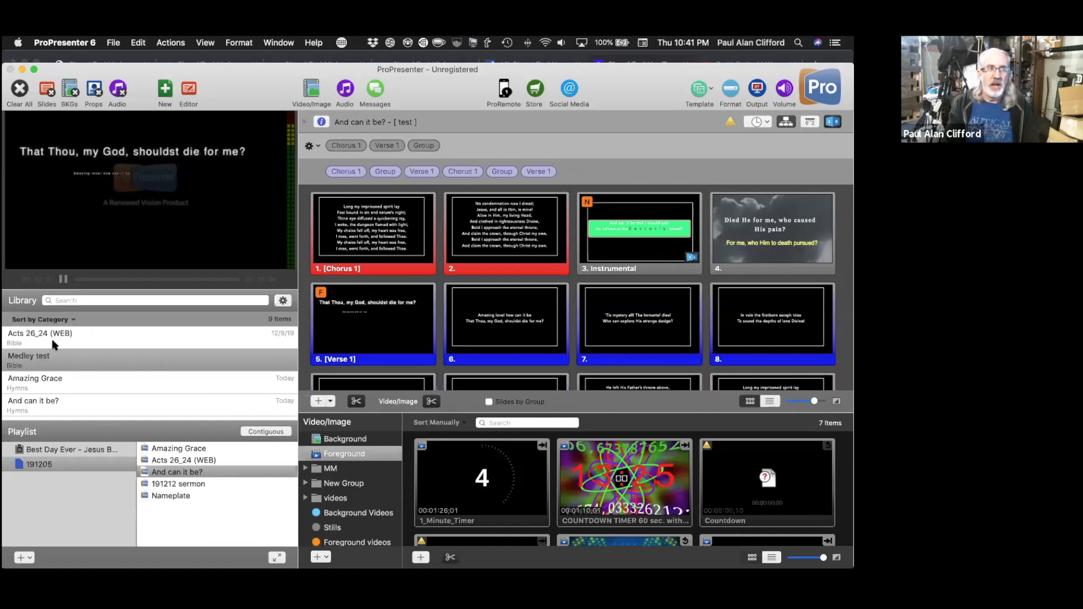
Browse the category-sorted library by viewing And can it be?, Element Transition Examples copy 1, 191212 sermon and Nameplate
scroll(55, 344, "down", 1)
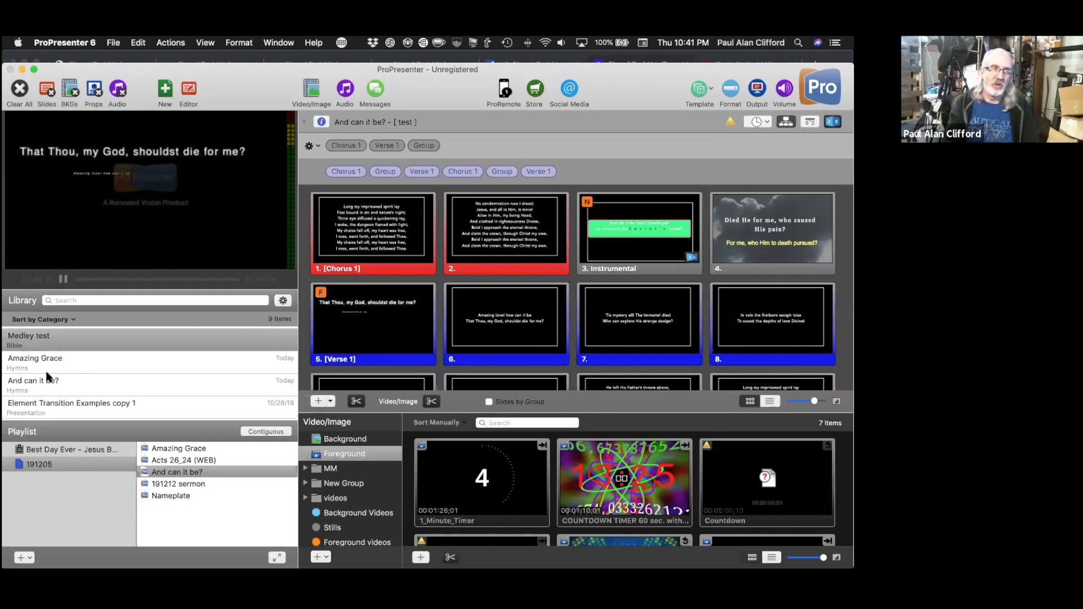
left_click(49, 385)
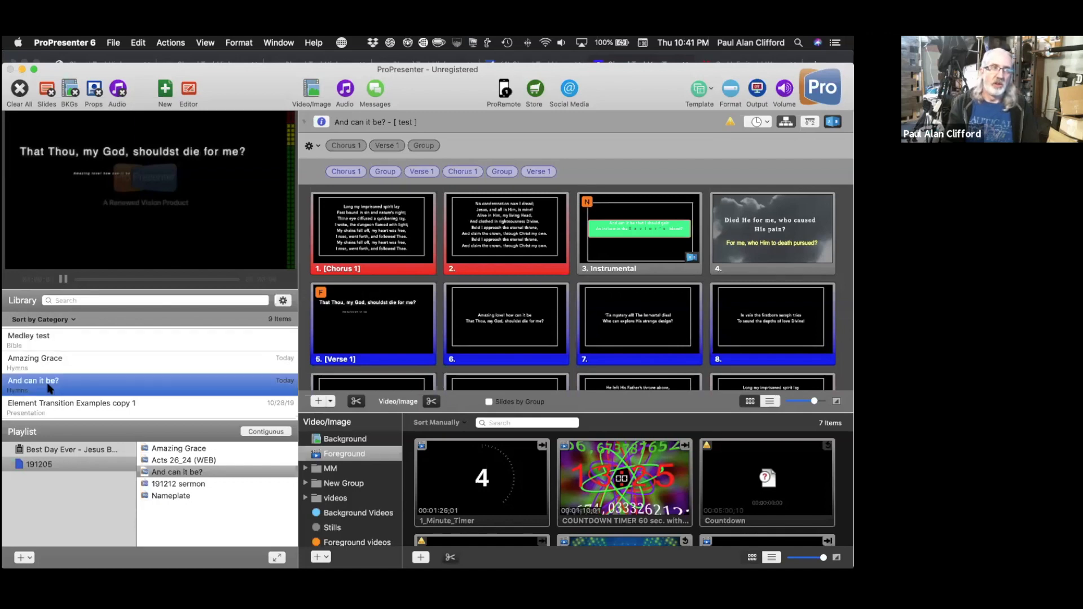
scroll(55, 370, "down", 2)
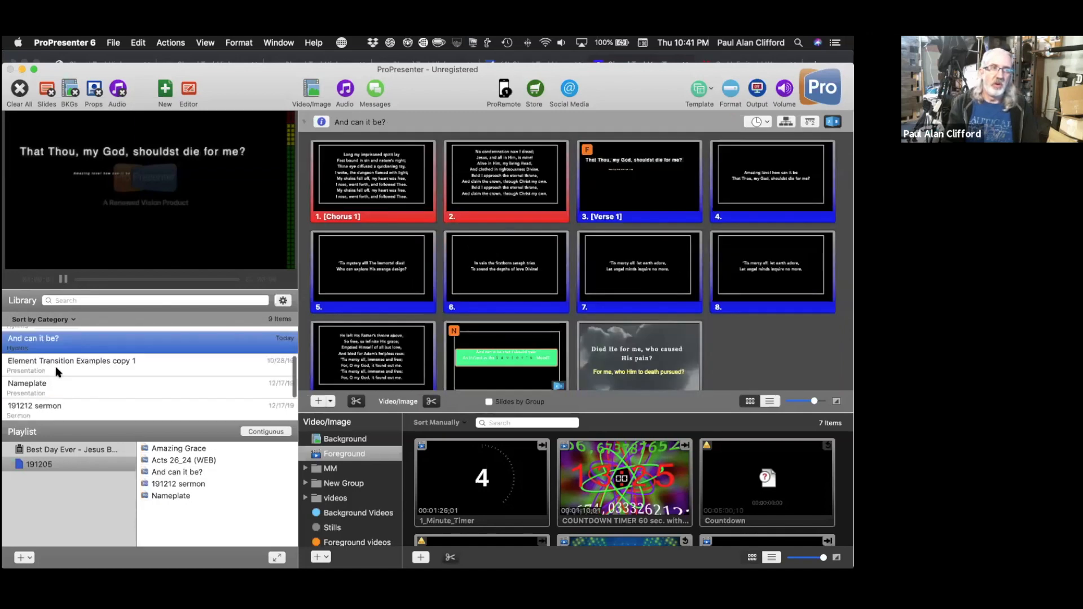
left_click(55, 369)
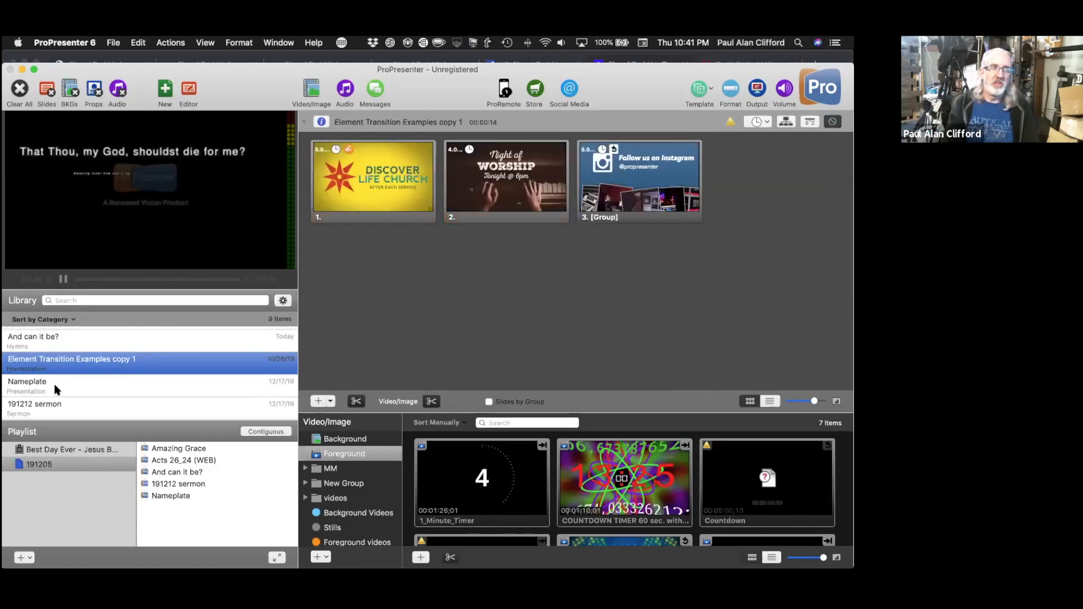
left_click(53, 408)
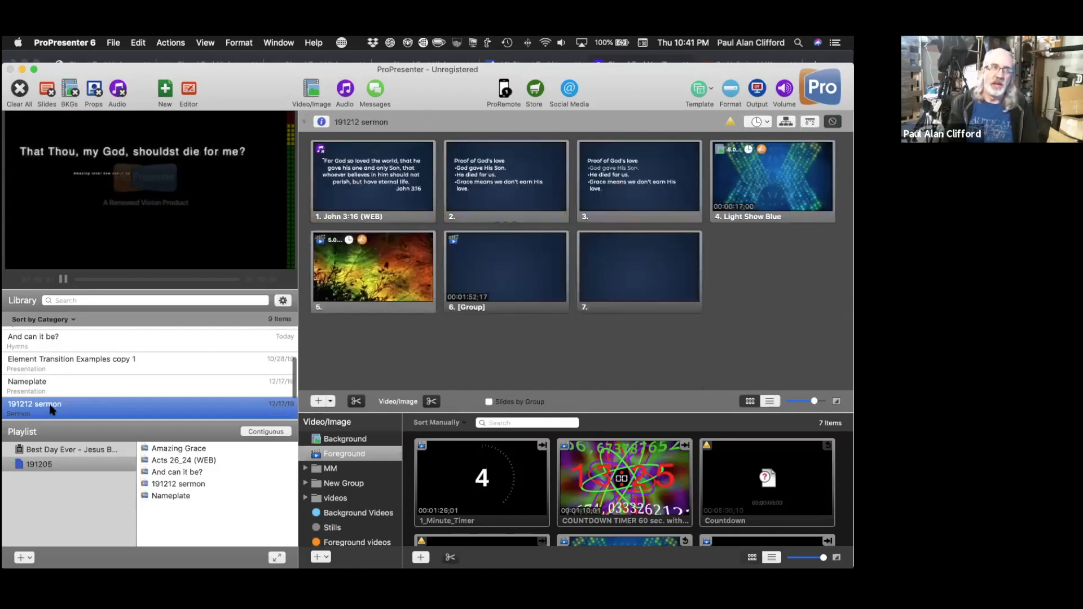
right_click(57, 413)
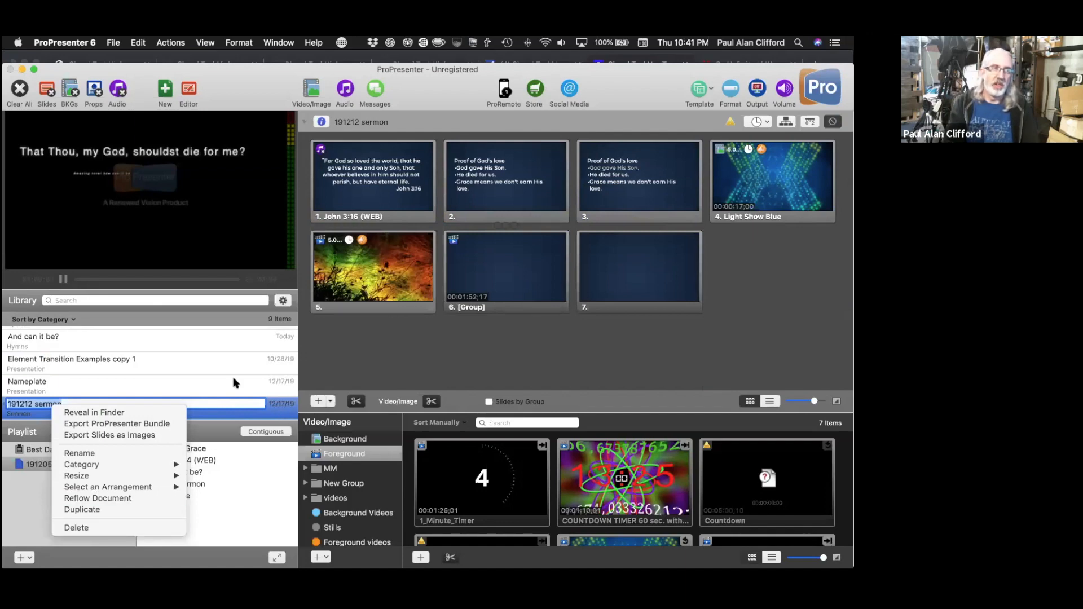
left_click(210, 384)
left_click(210, 385)
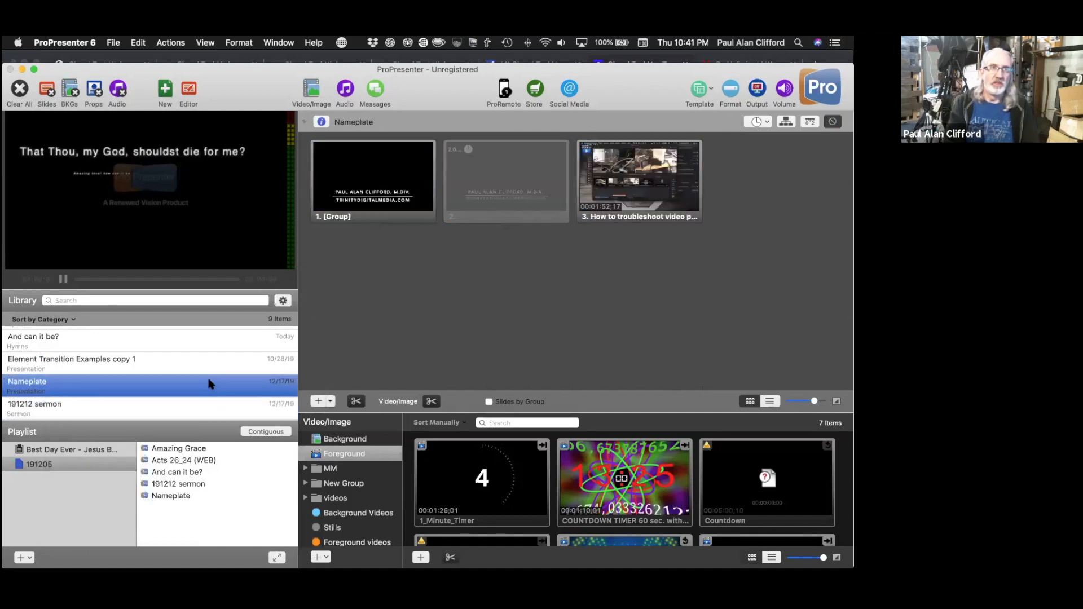
scroll(210, 384, "down", 1)
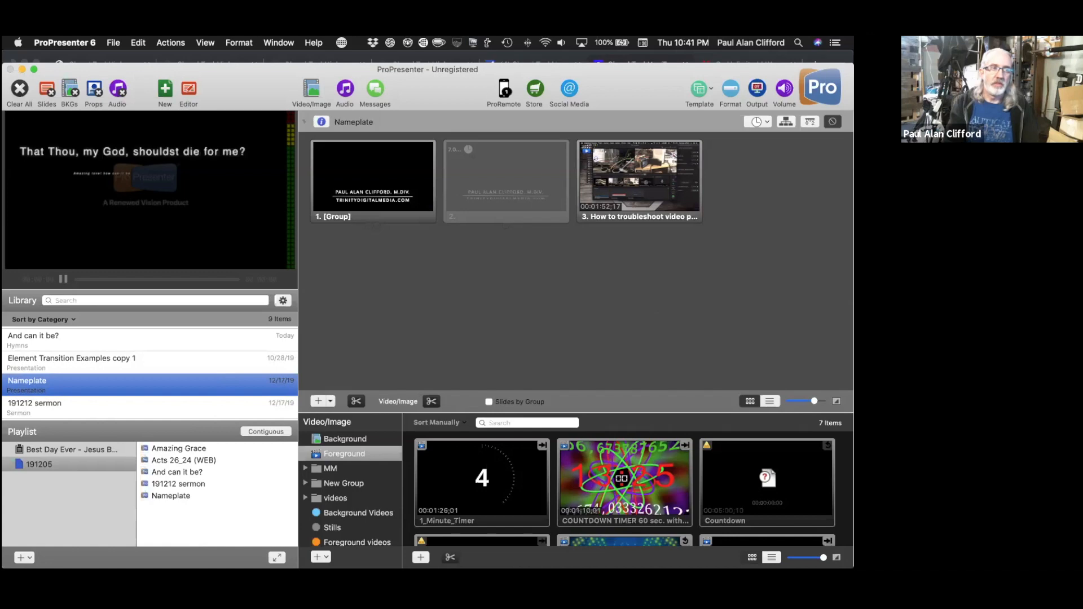
Start a new document and assign it a new category called "random stuff the pastor likes"
right_click(30, 518)
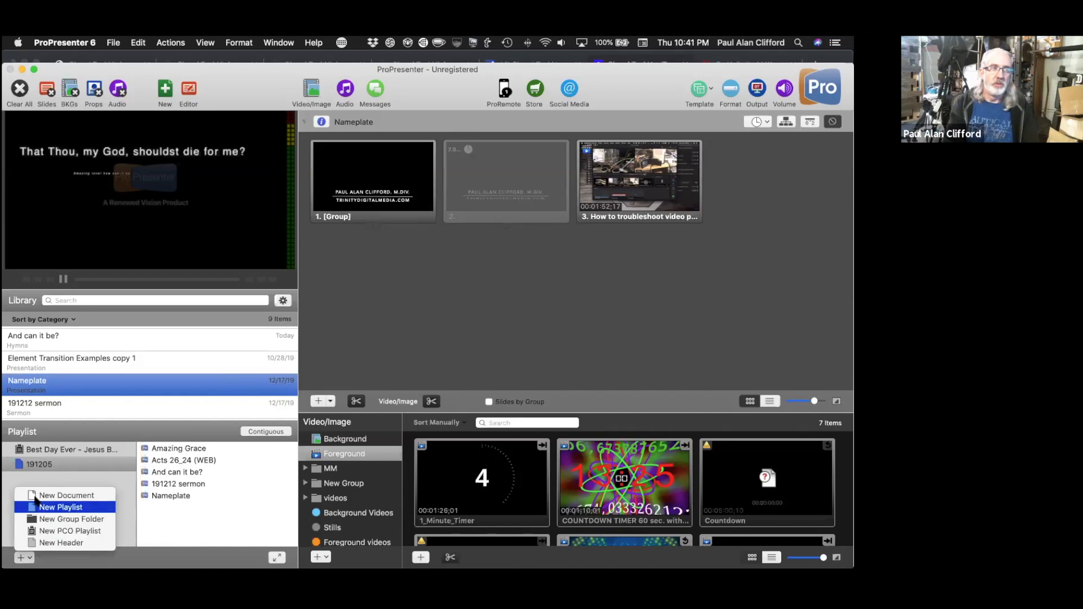
left_click(37, 495)
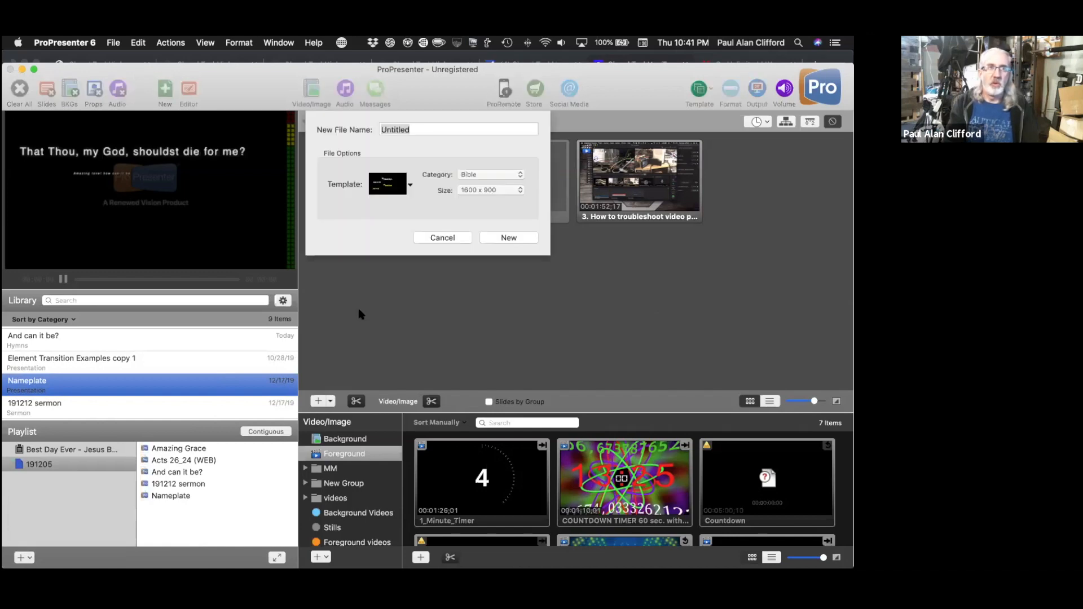
left_click(518, 173)
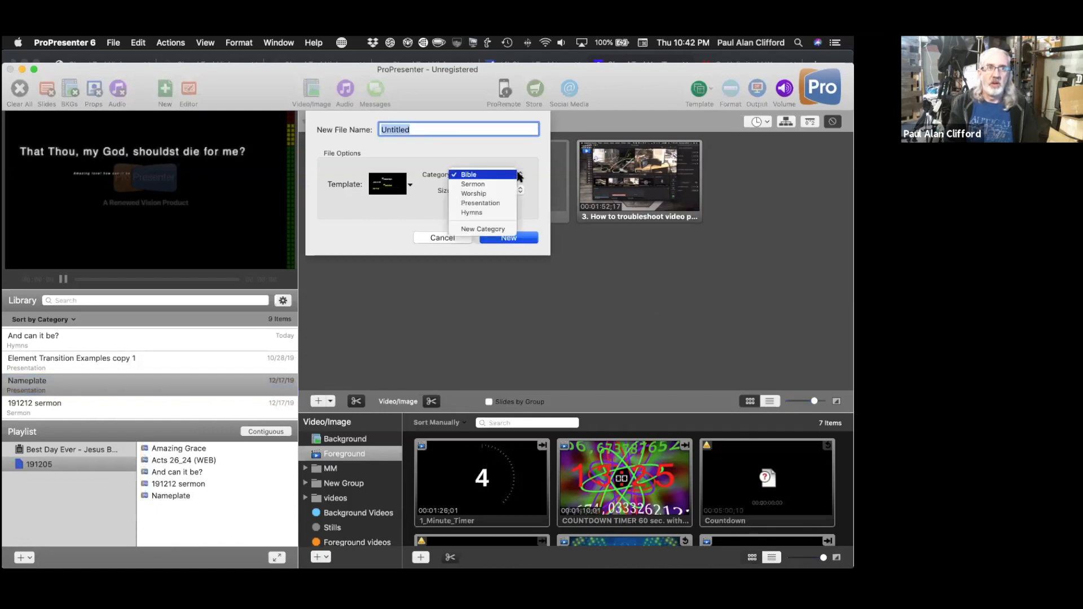
left_click(498, 229)
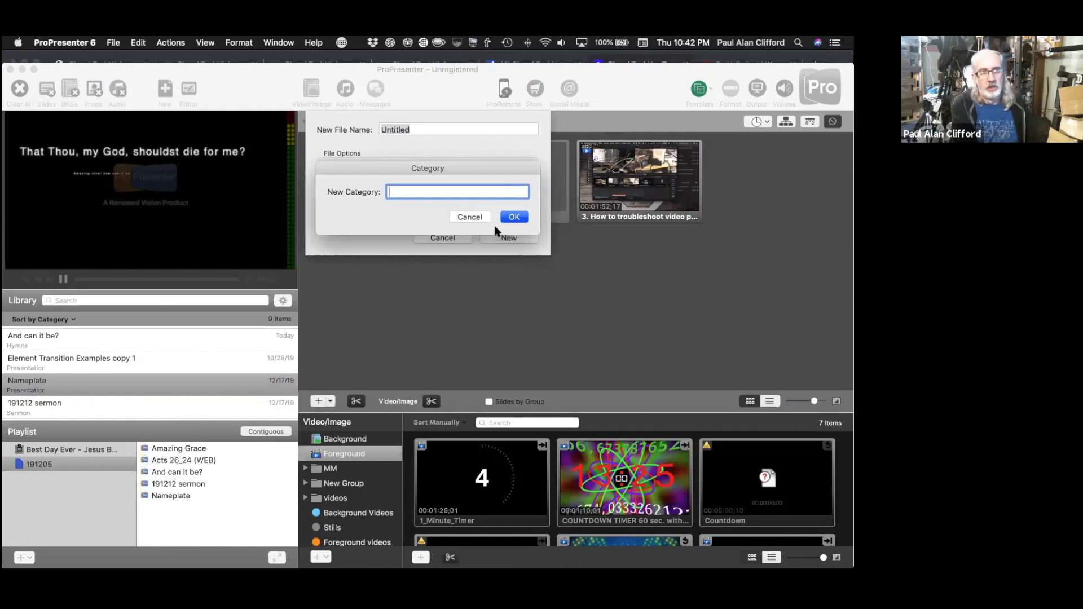
type("ran")
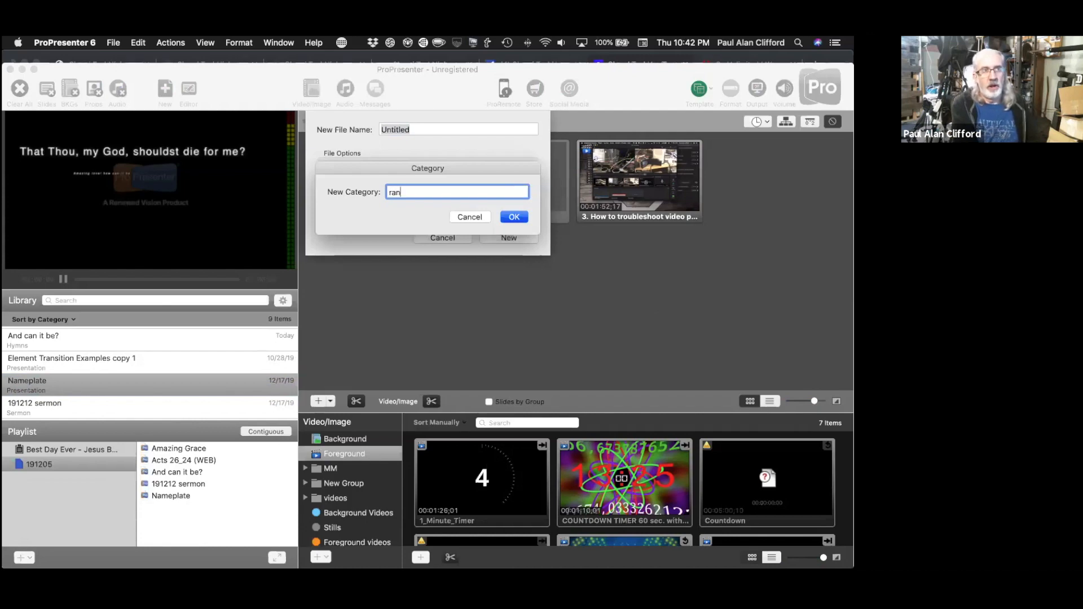
type("dom stuff the pastor")
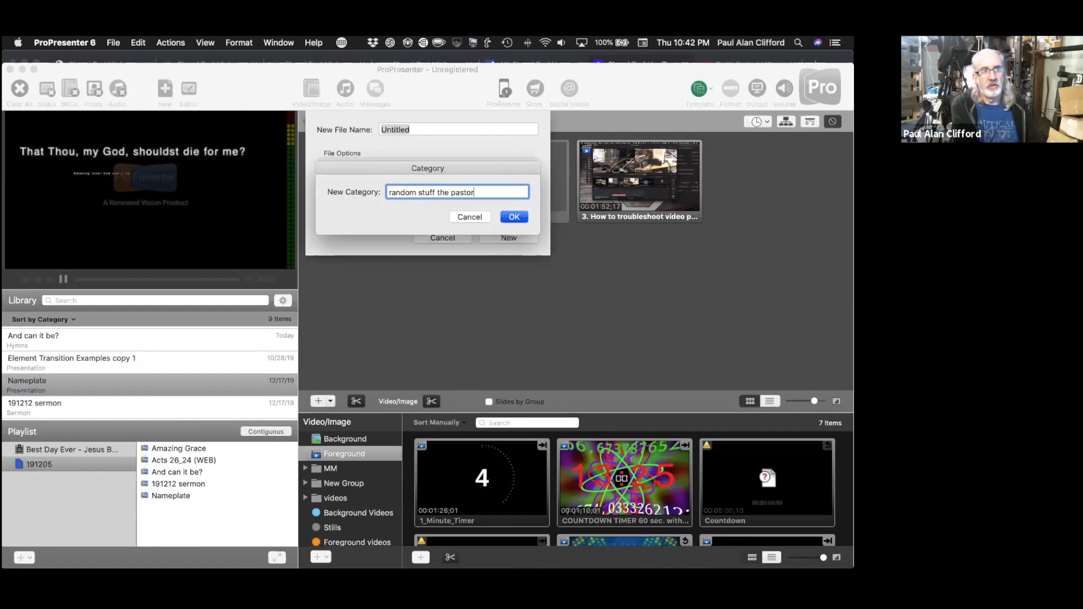
type(" likes")
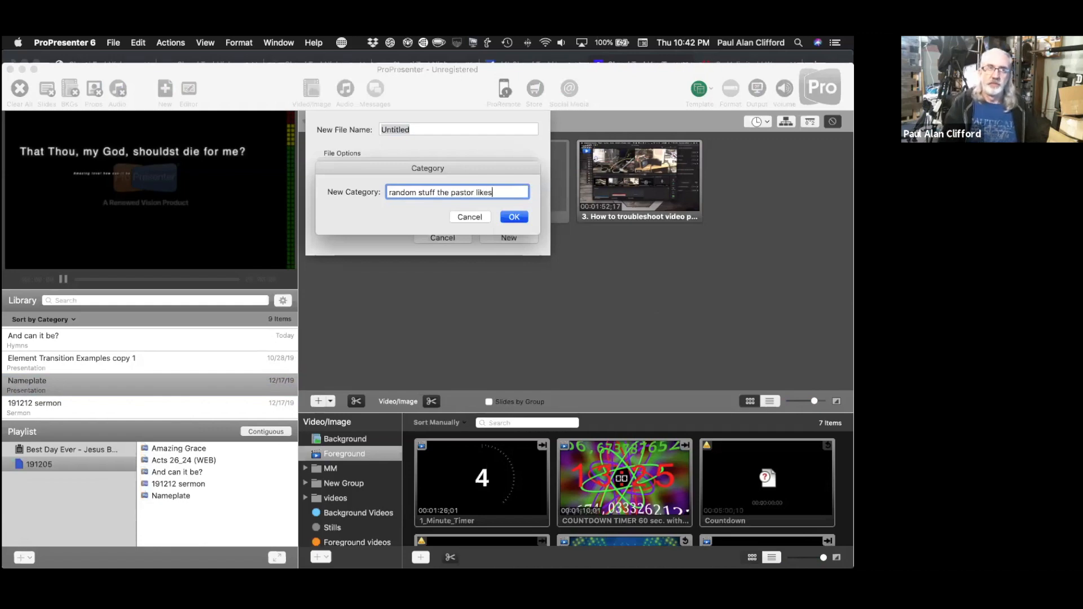
left_click(514, 218)
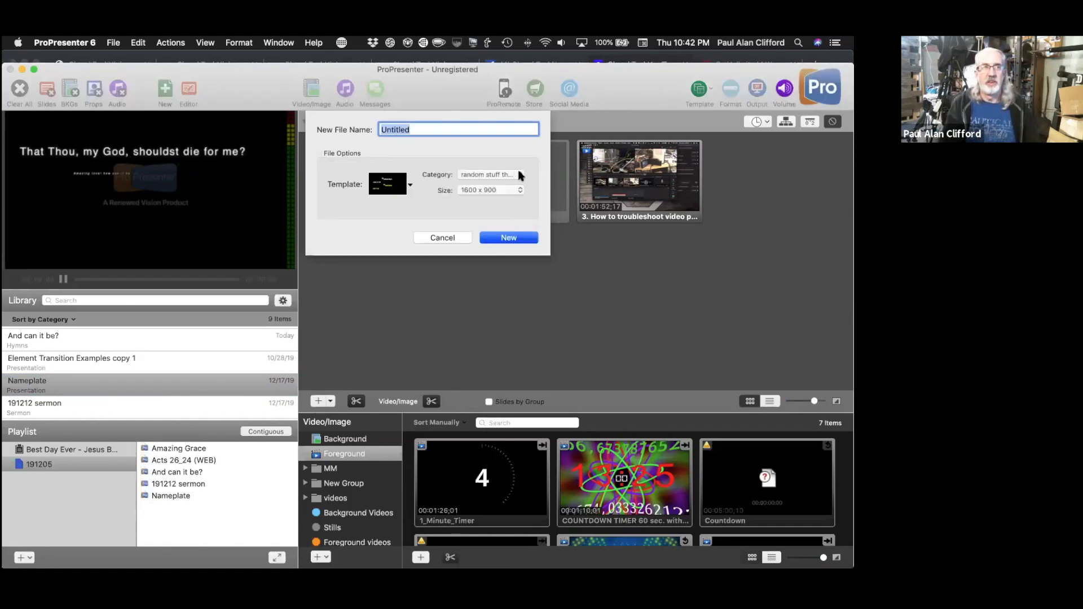
Name the new document 1234 and create it
type("1")
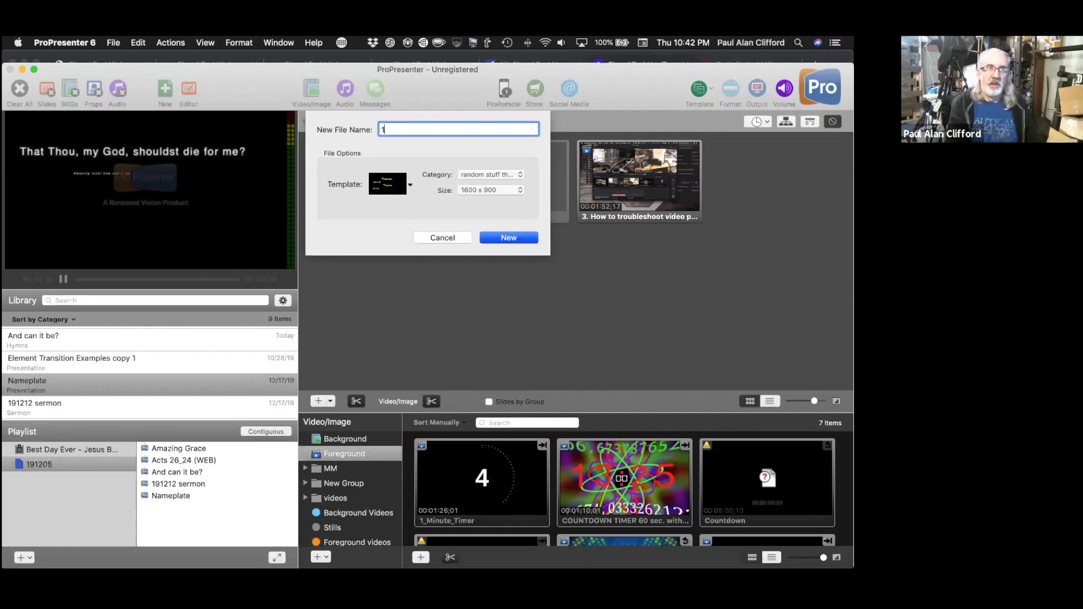
type("234")
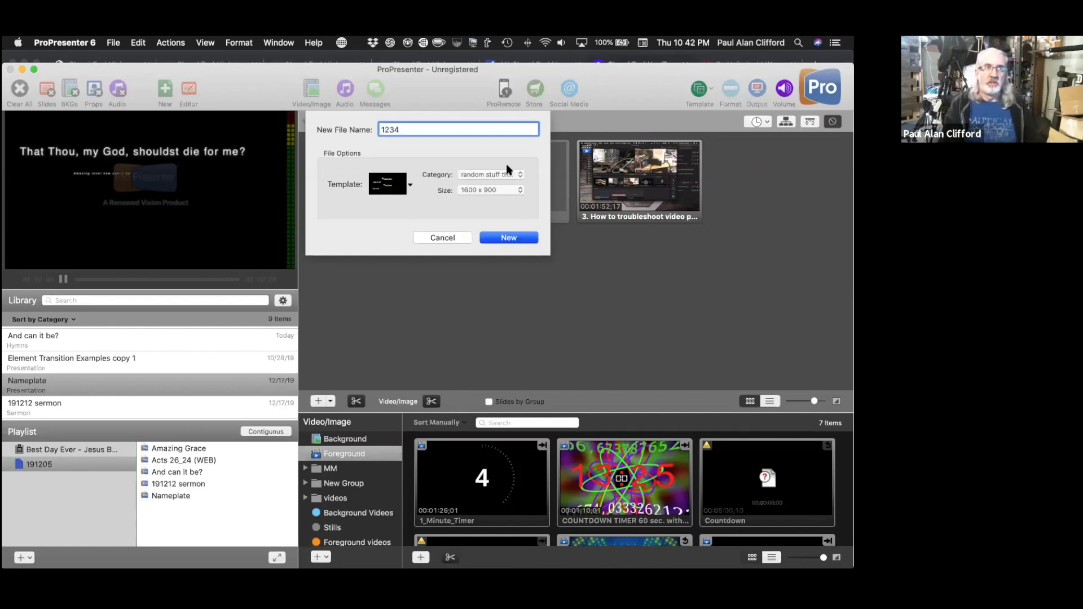
left_click(516, 239)
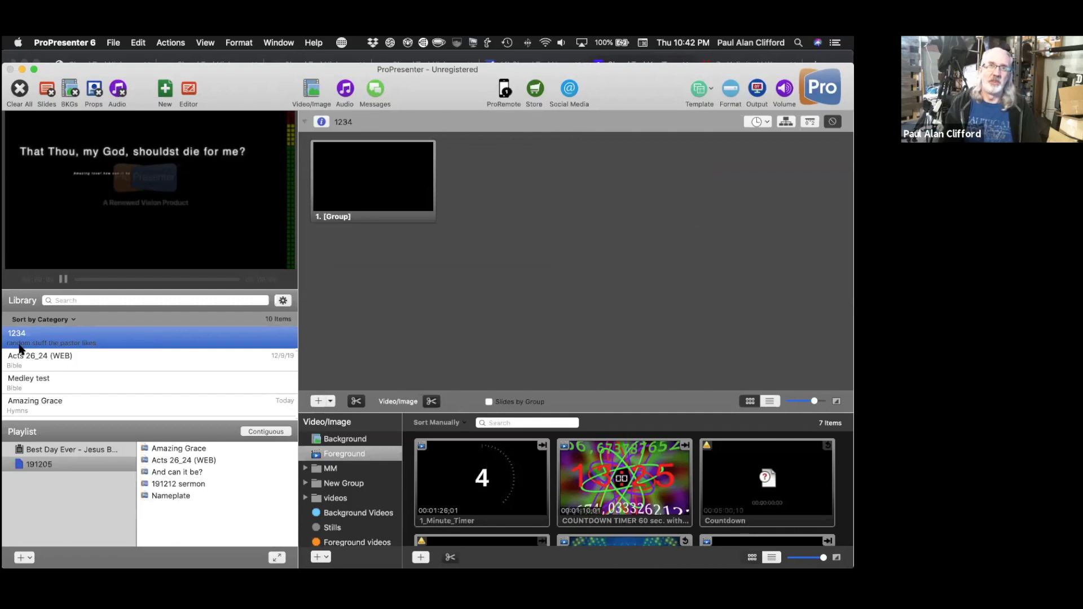
scroll(19, 349, "down", 2)
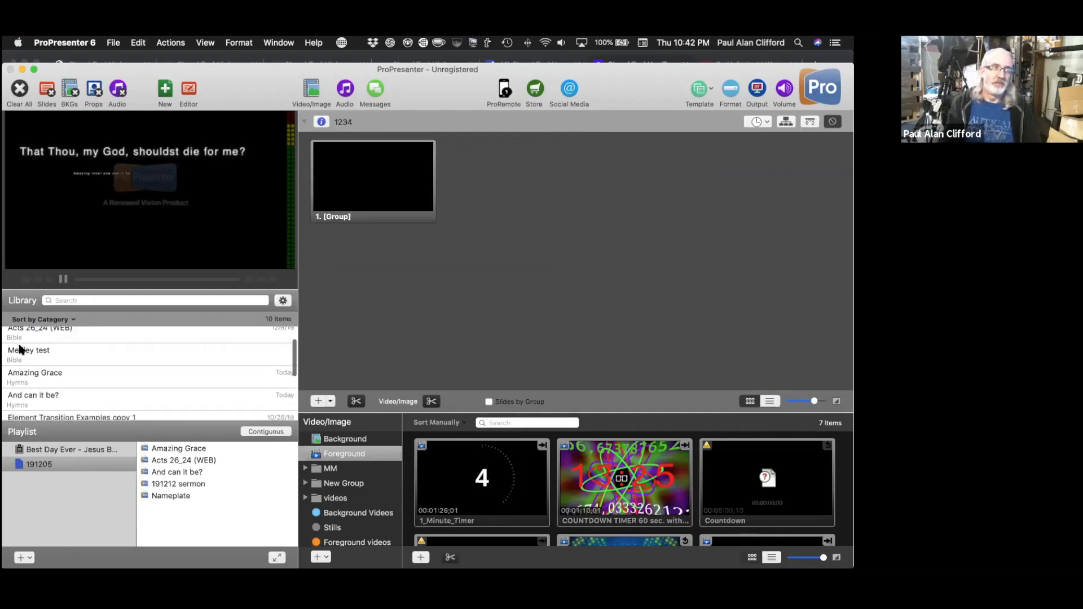
scroll(19, 349, "down", 3)
scroll(20, 349, "down", 1)
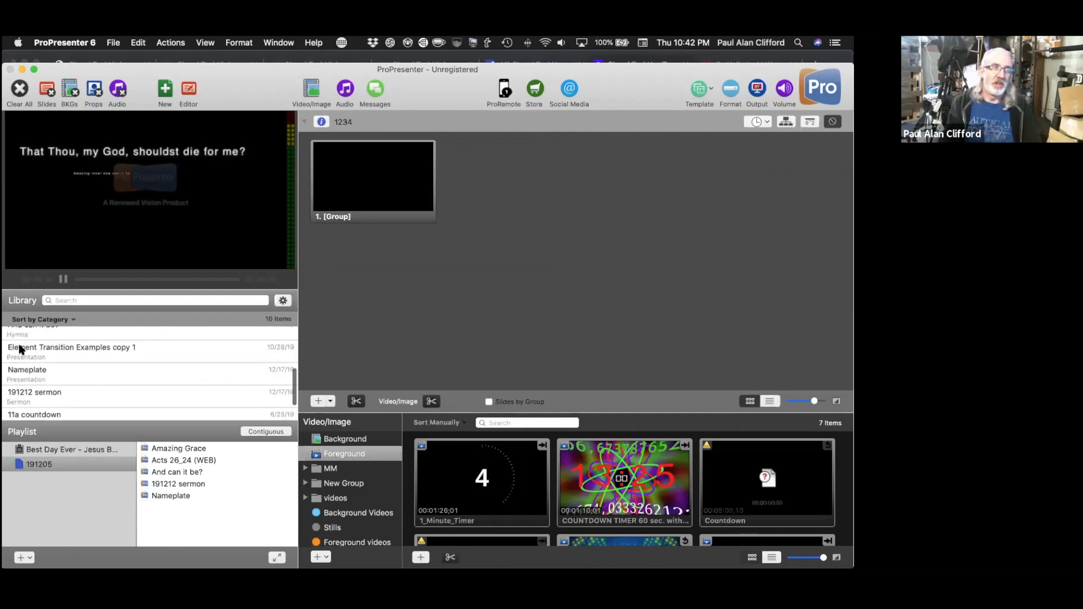
scroll(20, 349, "down", 2)
scroll(19, 349, "down", 1)
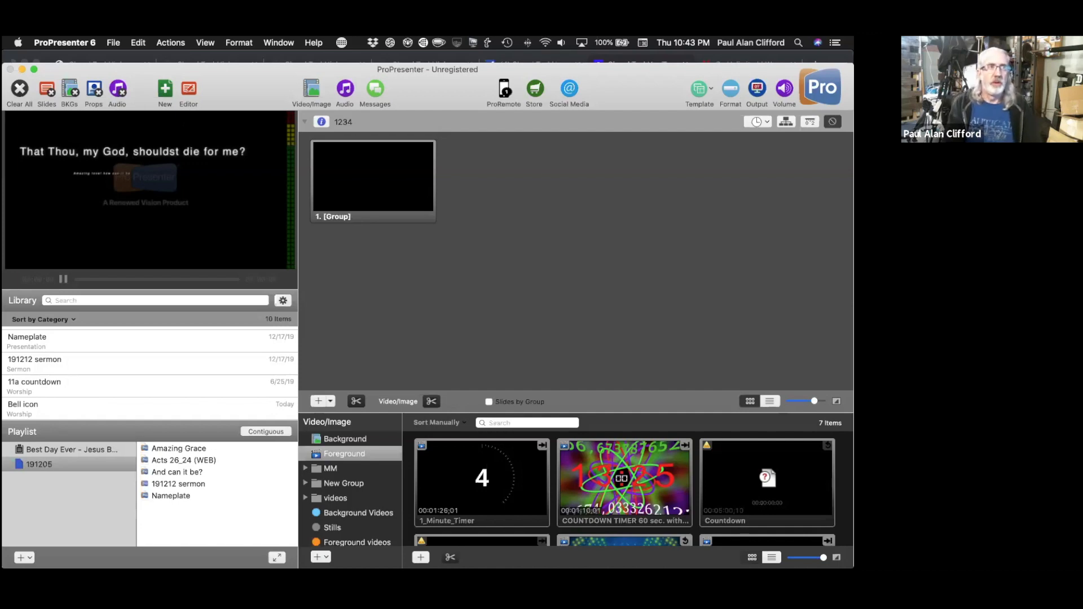
Delete the Bridge 2 group from the label preferences
left_click(78, 42)
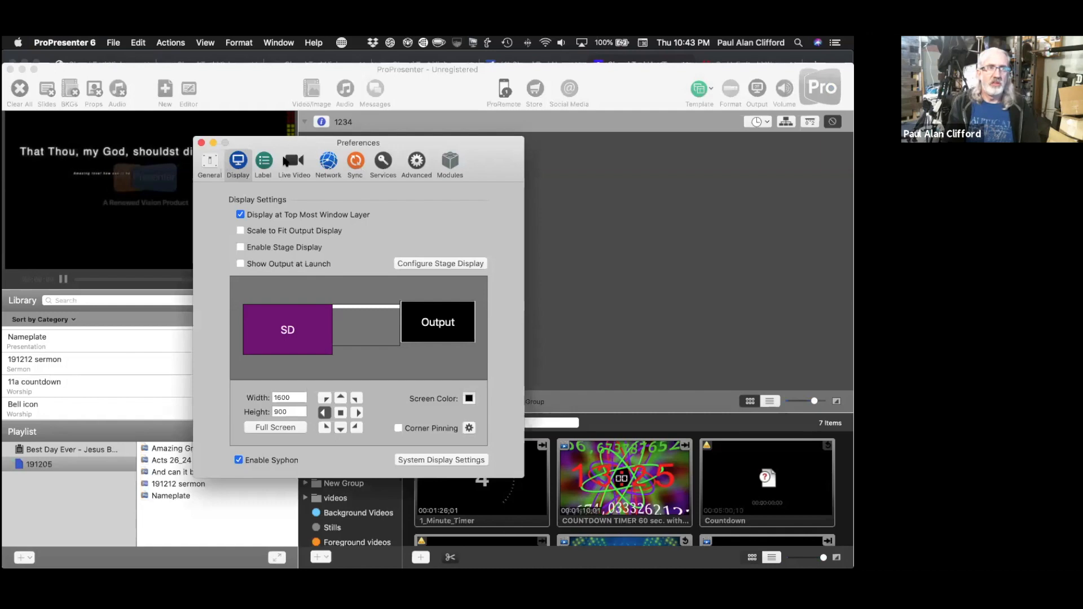
left_click(263, 164)
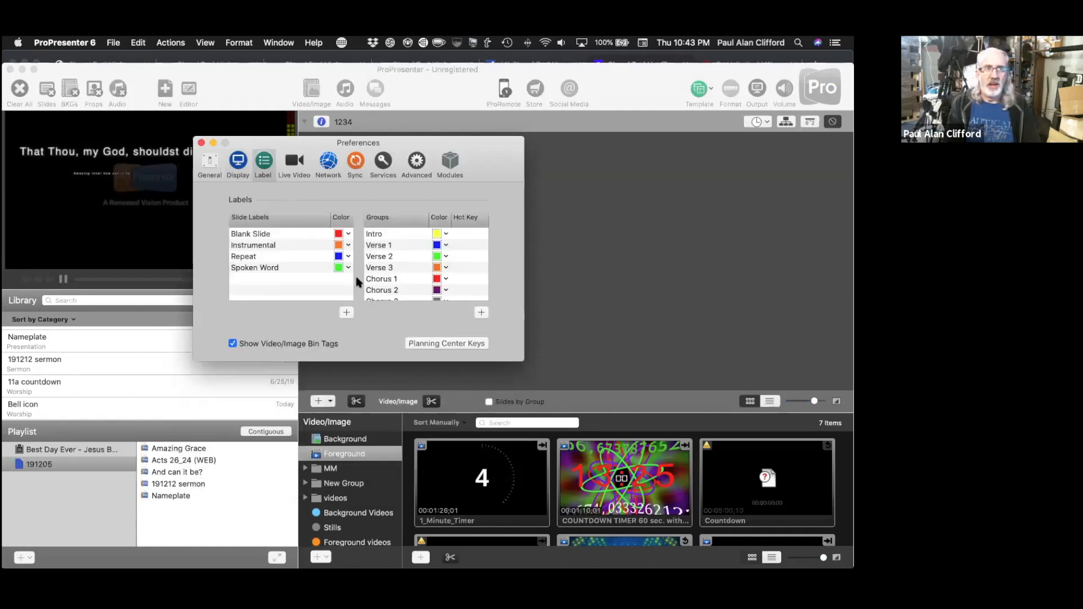
scroll(446, 279, "down", 3)
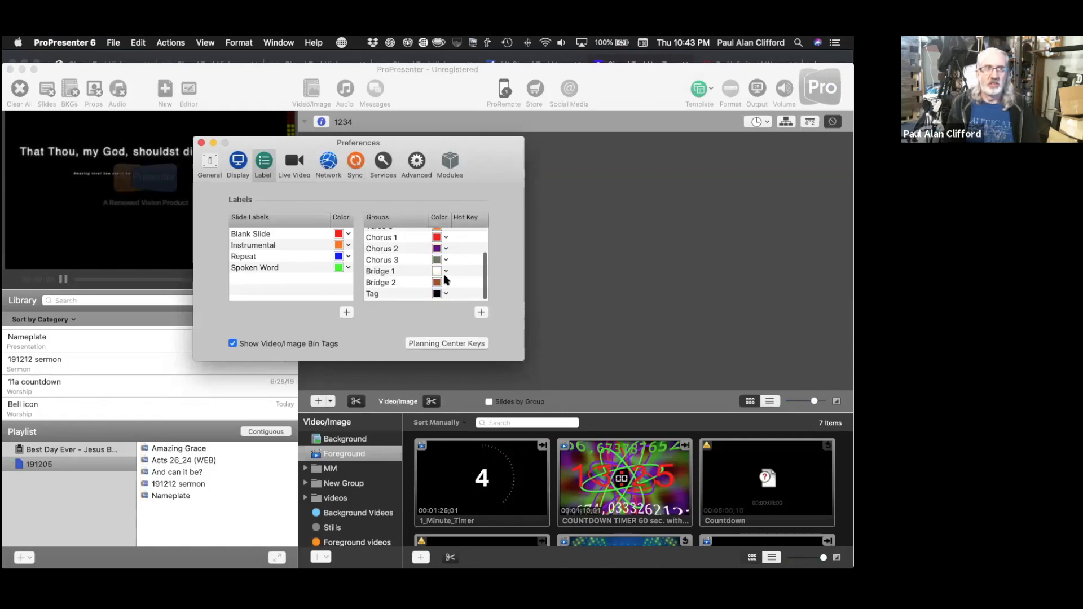
left_click(383, 274)
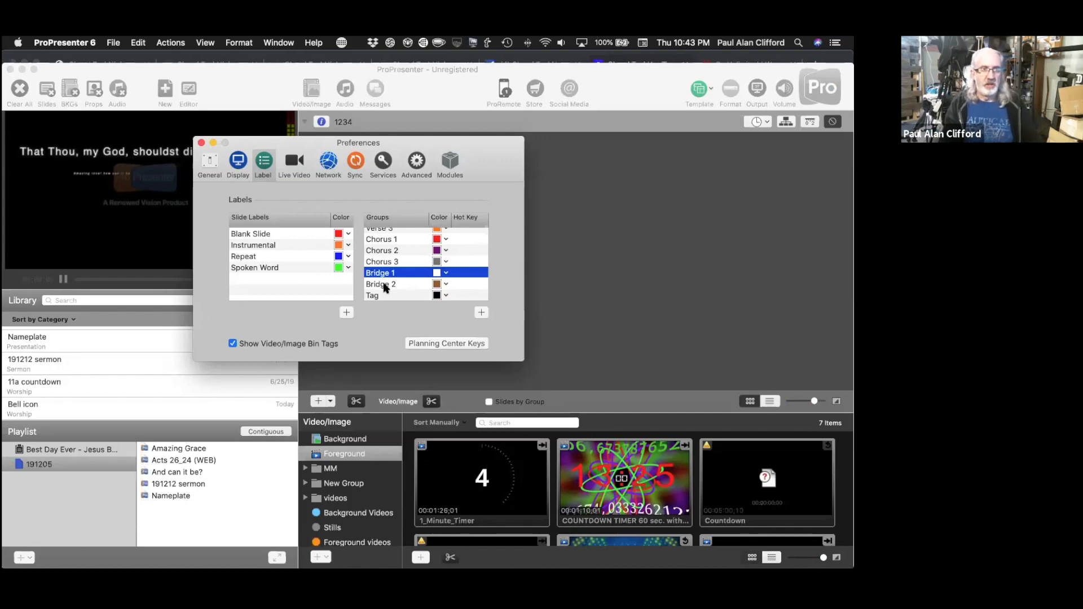
left_click(385, 285)
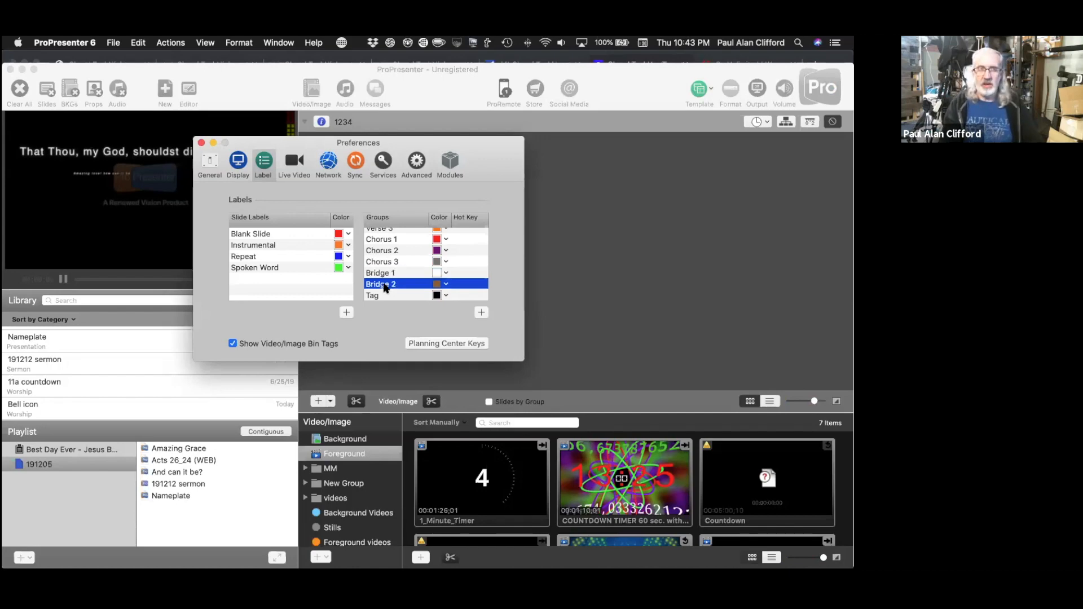
key("BackSpace")
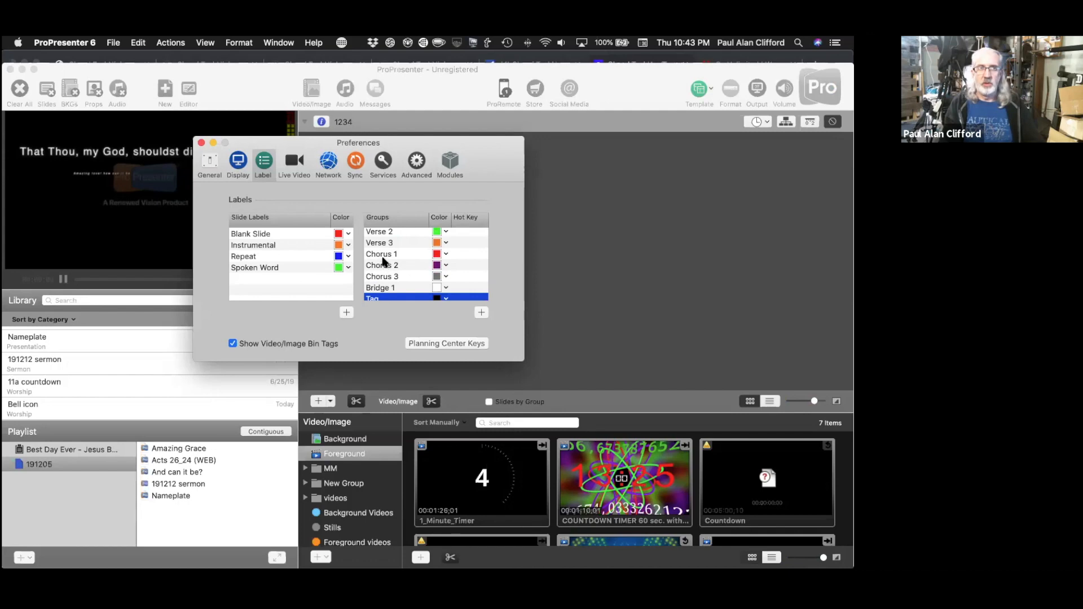
Delete the Chorus 3 group from the label preferences and close the preferences
scroll(383, 260, "up", 2)
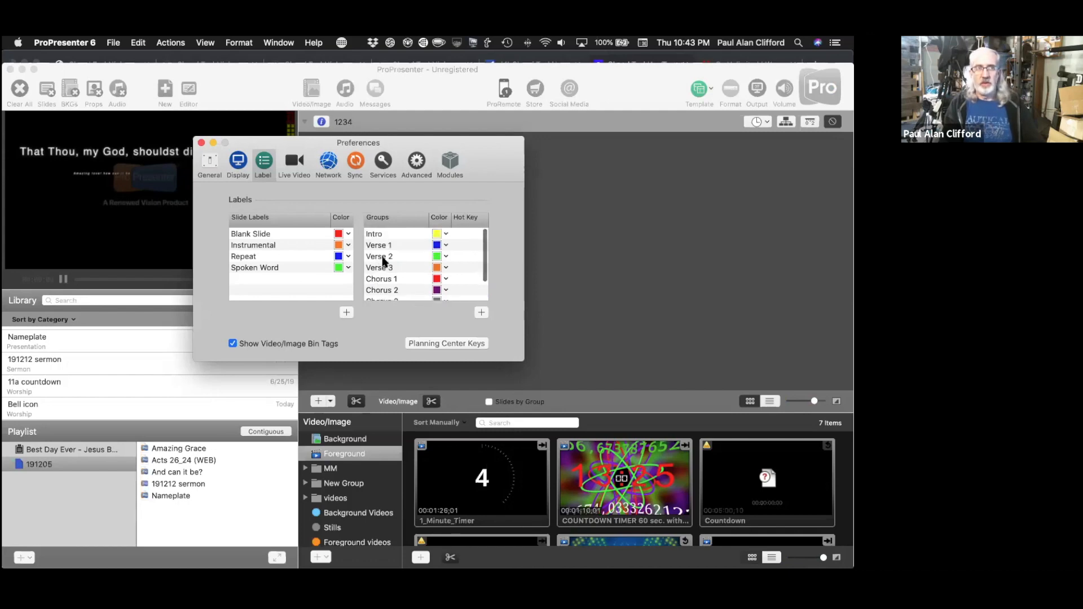
scroll(382, 257, "down", 2)
scroll(383, 260, "down", 1)
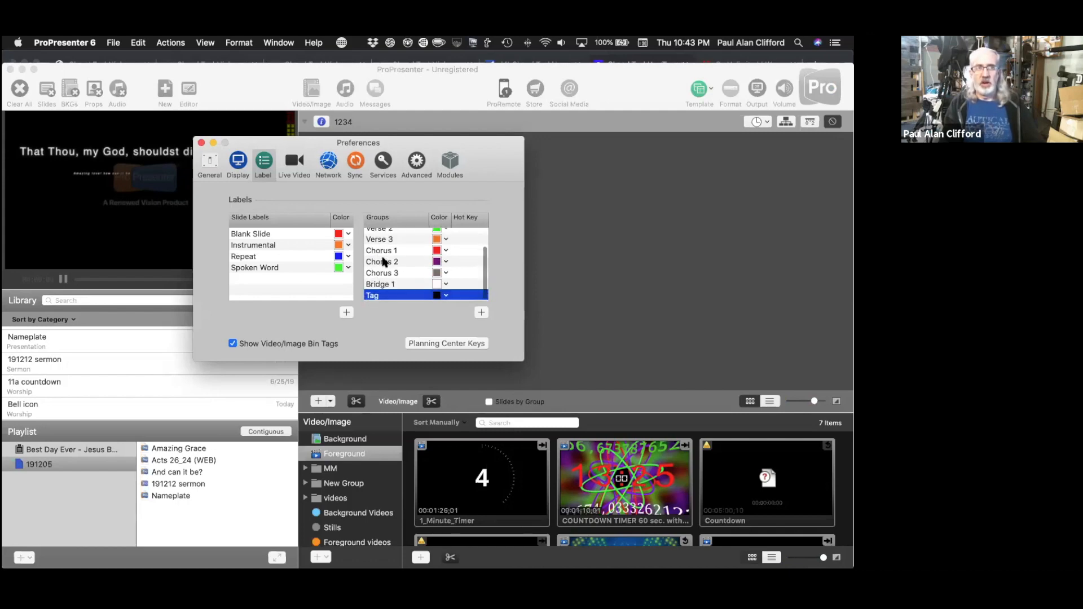
left_click(383, 273)
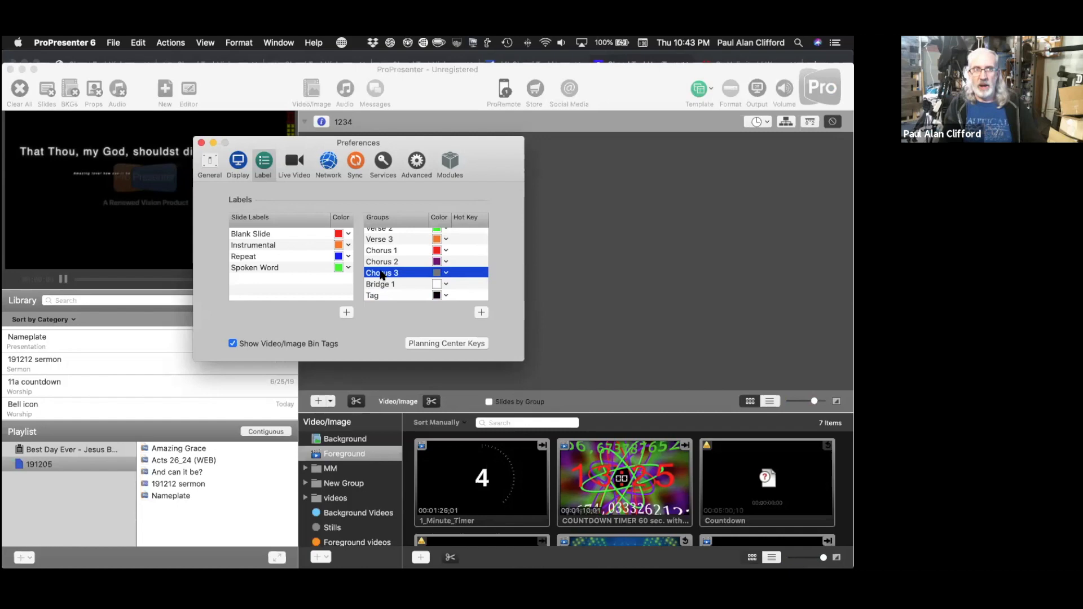
key("BackSpace")
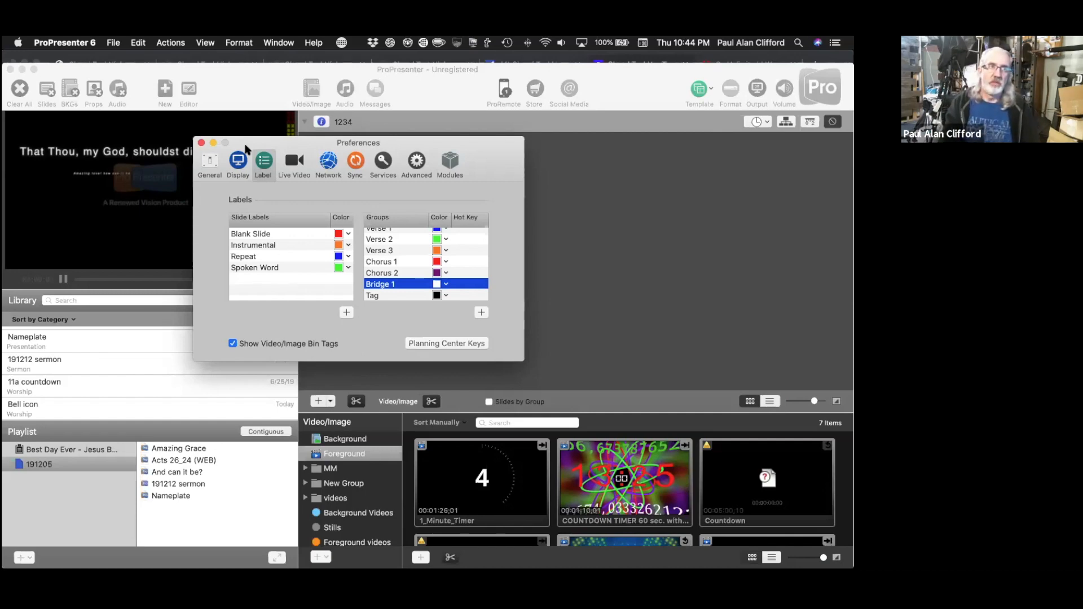
left_click(200, 143)
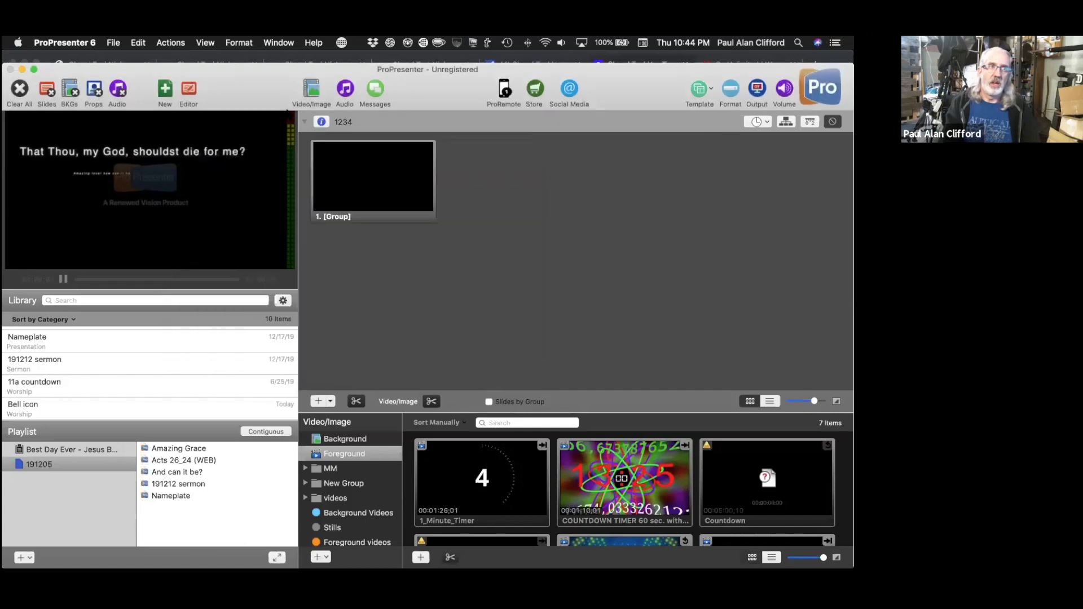
Show the document information of 1234 to view its song and category fields, and collapse the document
left_click(322, 122)
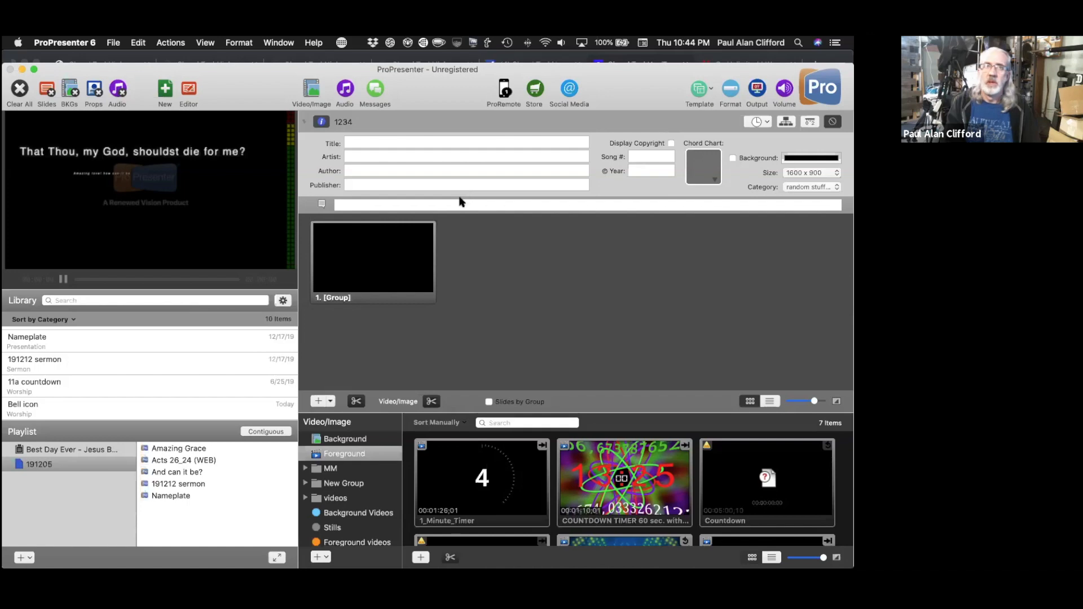
left_click(303, 120)
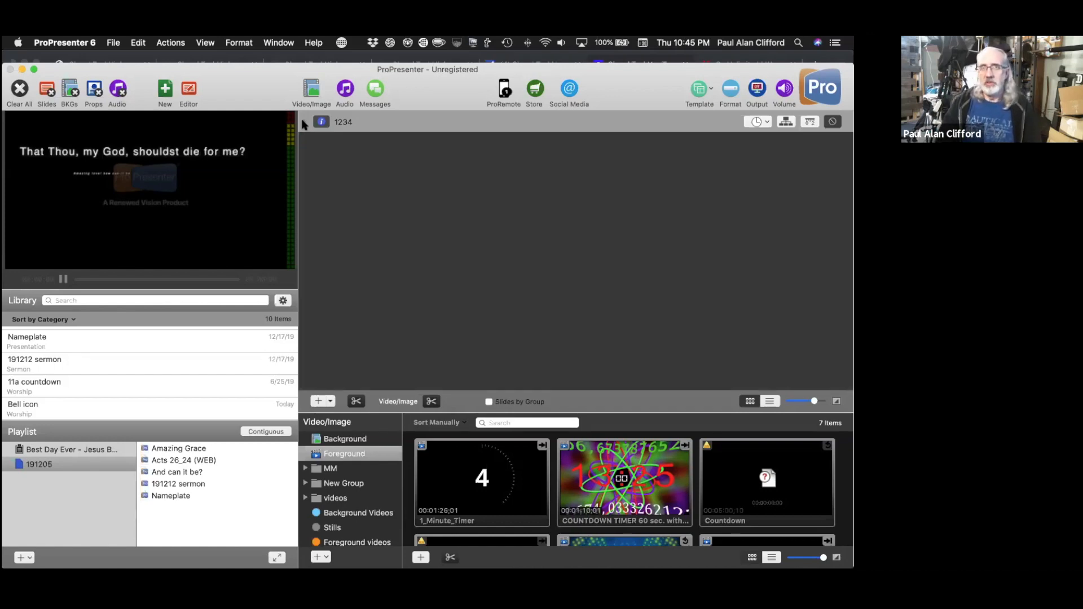